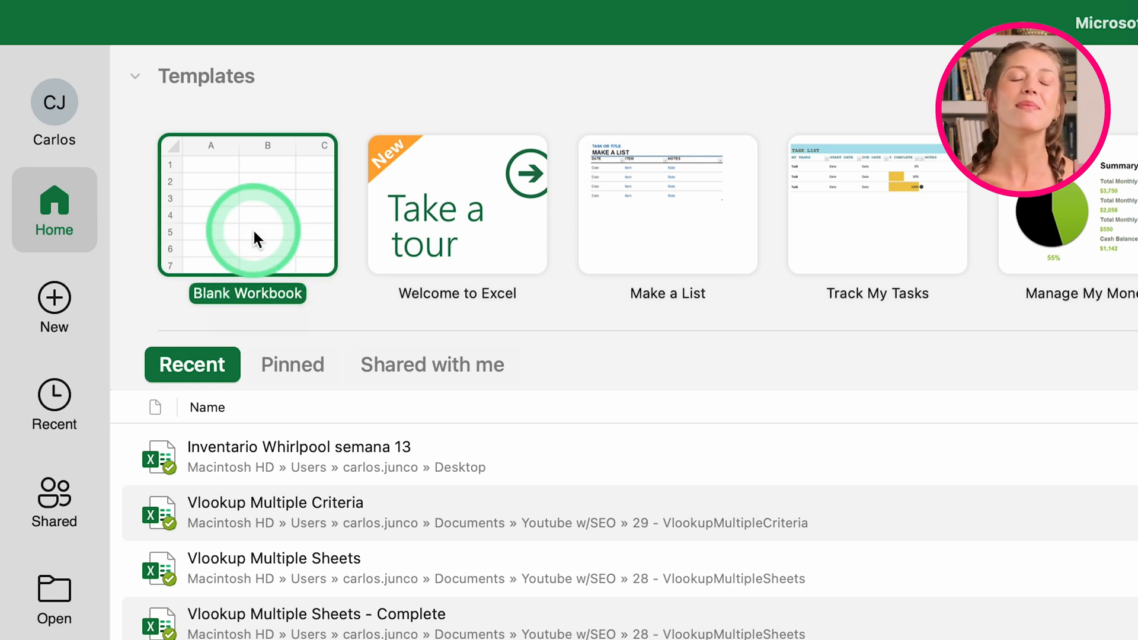
Create a blank workbook and expand its window to full screen
click(293, 251)
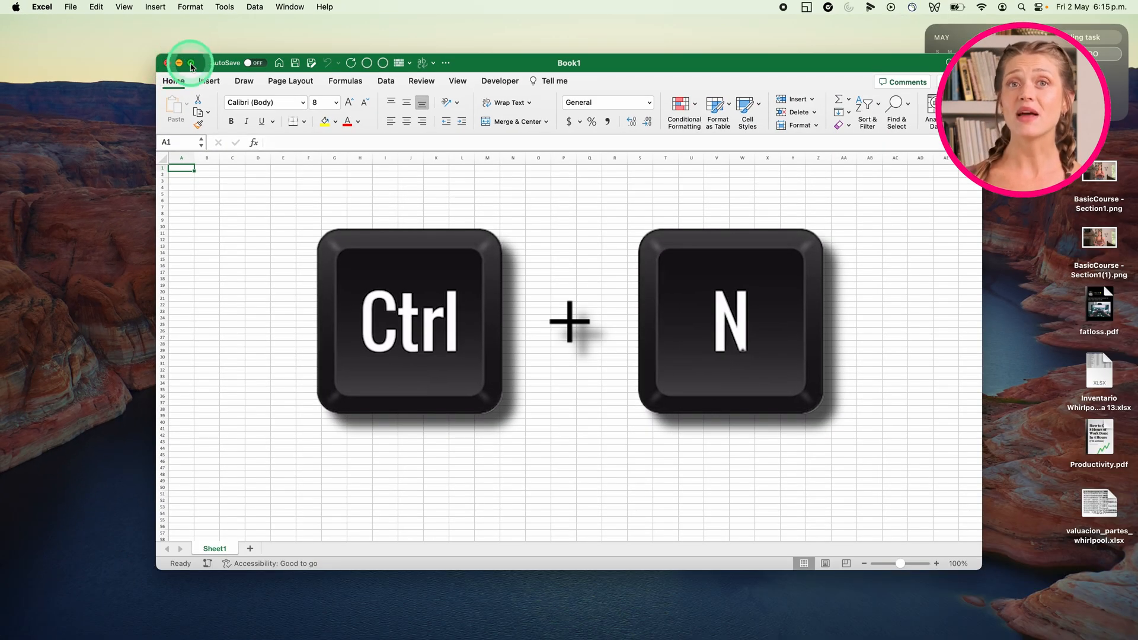
click(191, 63)
scroll(60, 194, up, 5)
scroll(61, 194, up, 5)
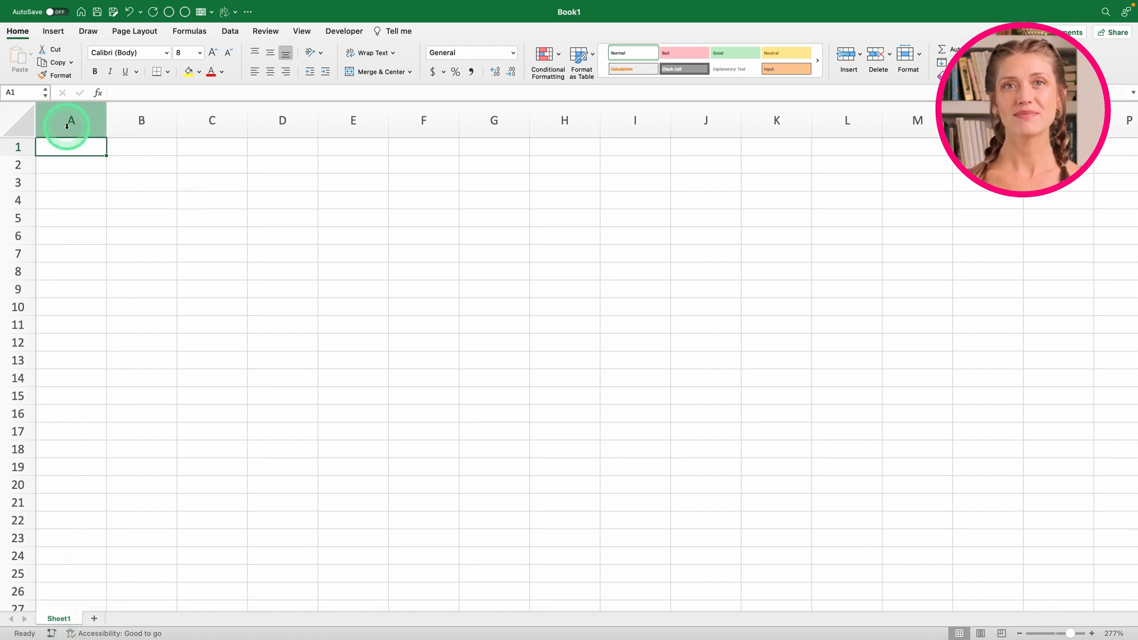
Look through the new-from-template gallery and its search field, and return to the blank workbook
click(70, 7)
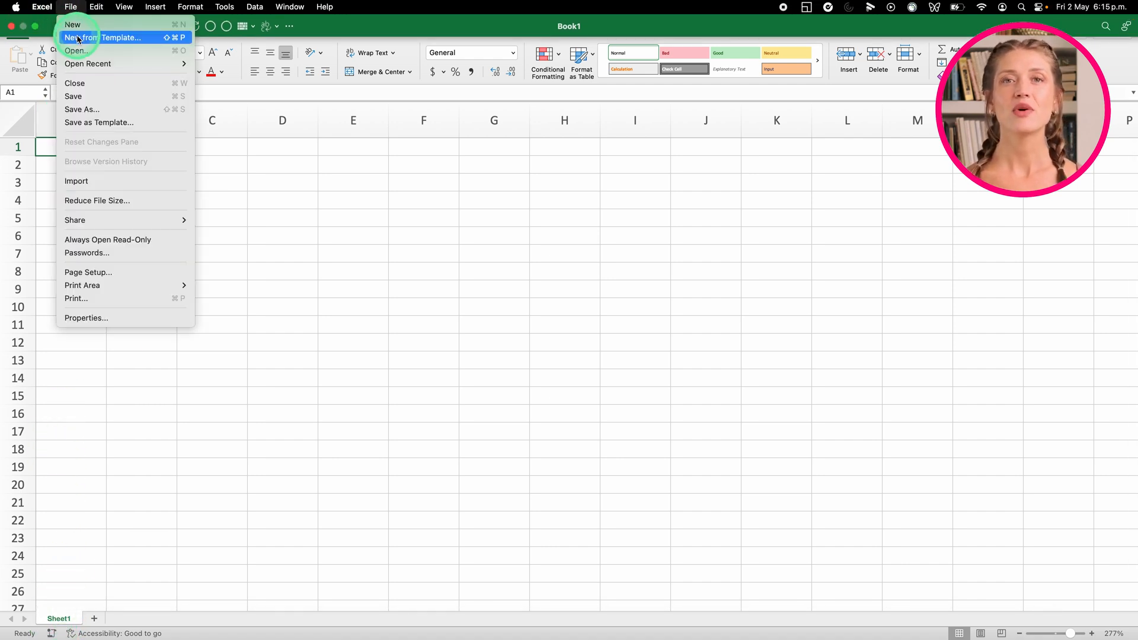
click(78, 37)
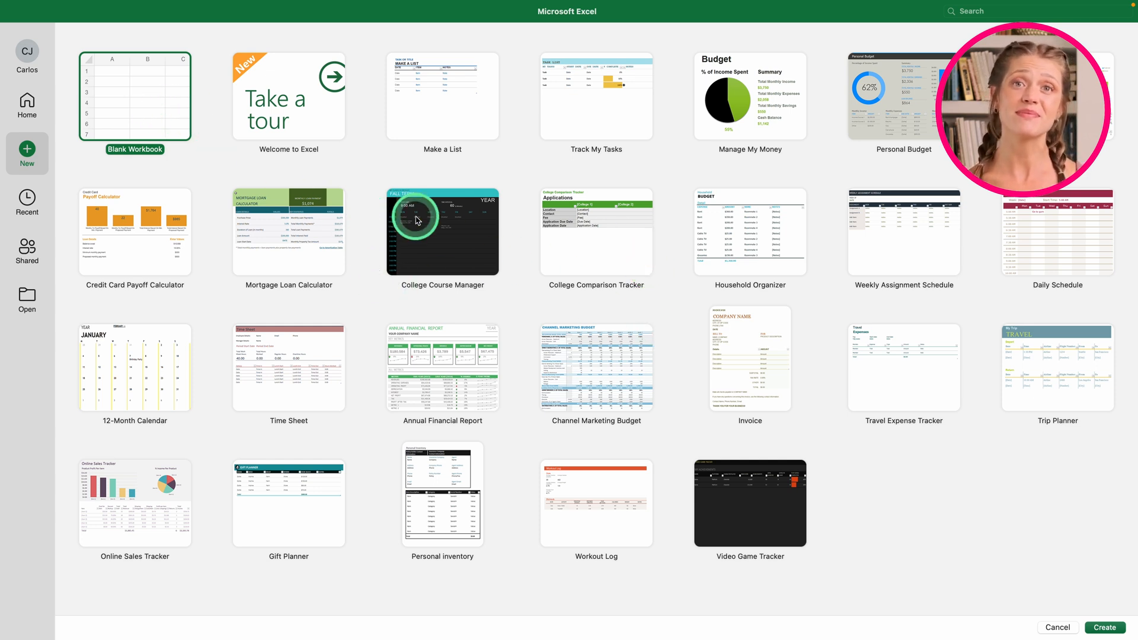
click(986, 11)
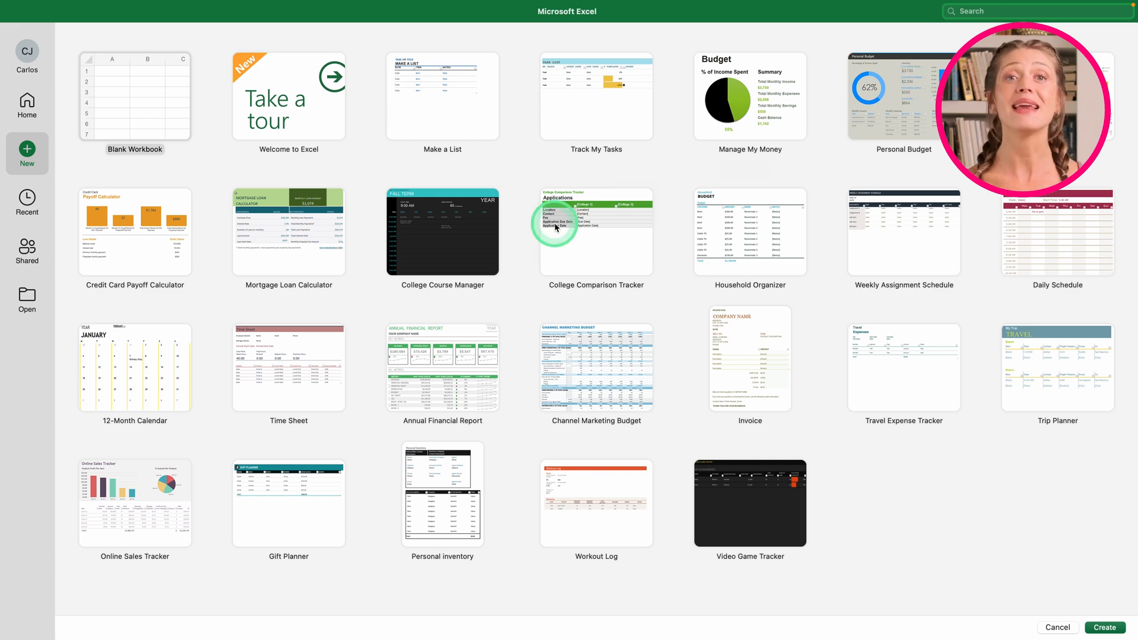
key(ctrl+Left)
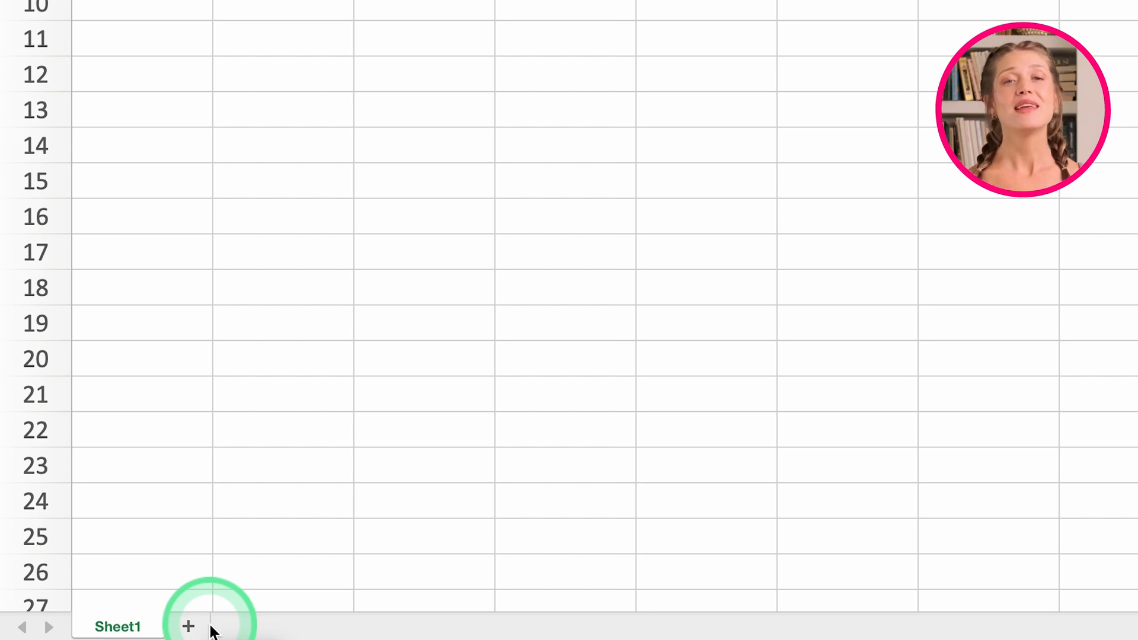
Add two new worksheets, Sheet2 and Sheet3, and go back to Sheet1
click(188, 627)
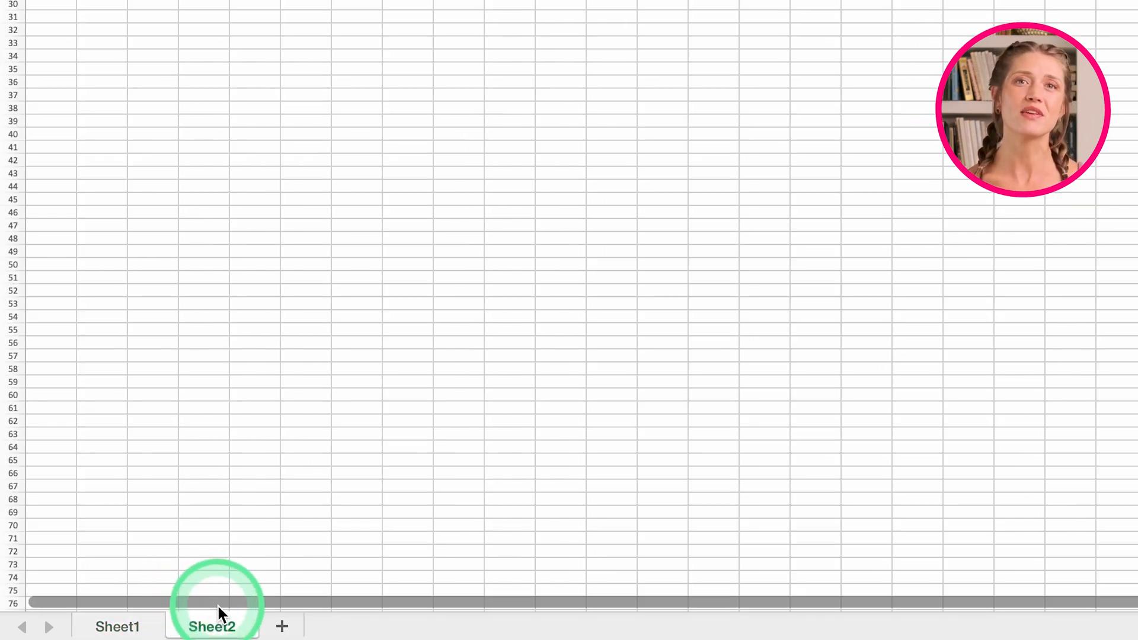
click(281, 626)
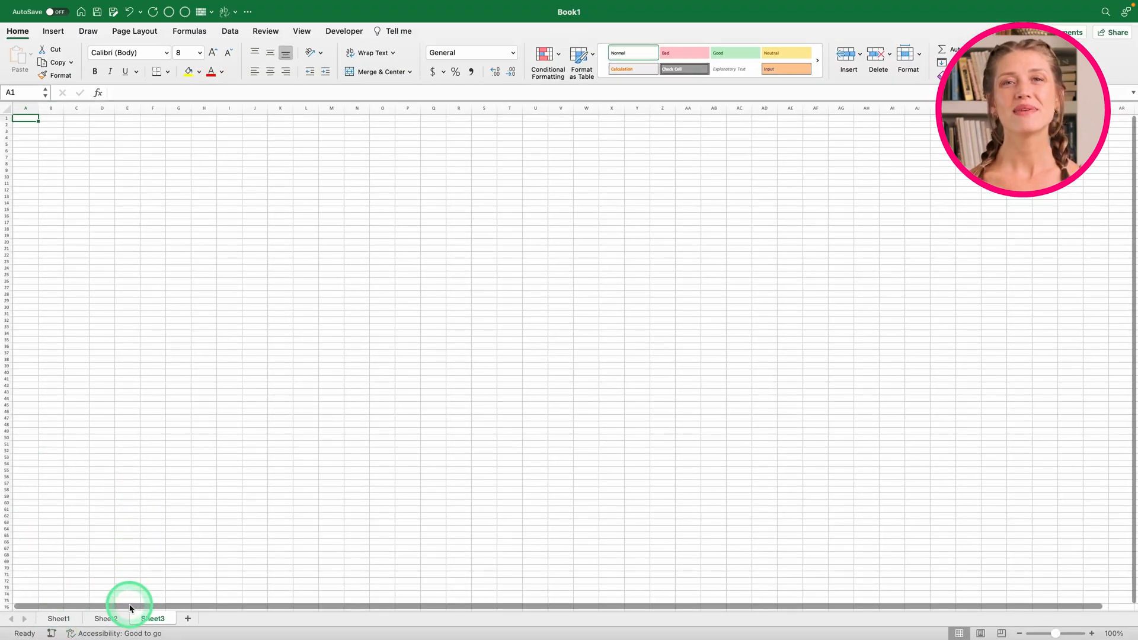
click(55, 619)
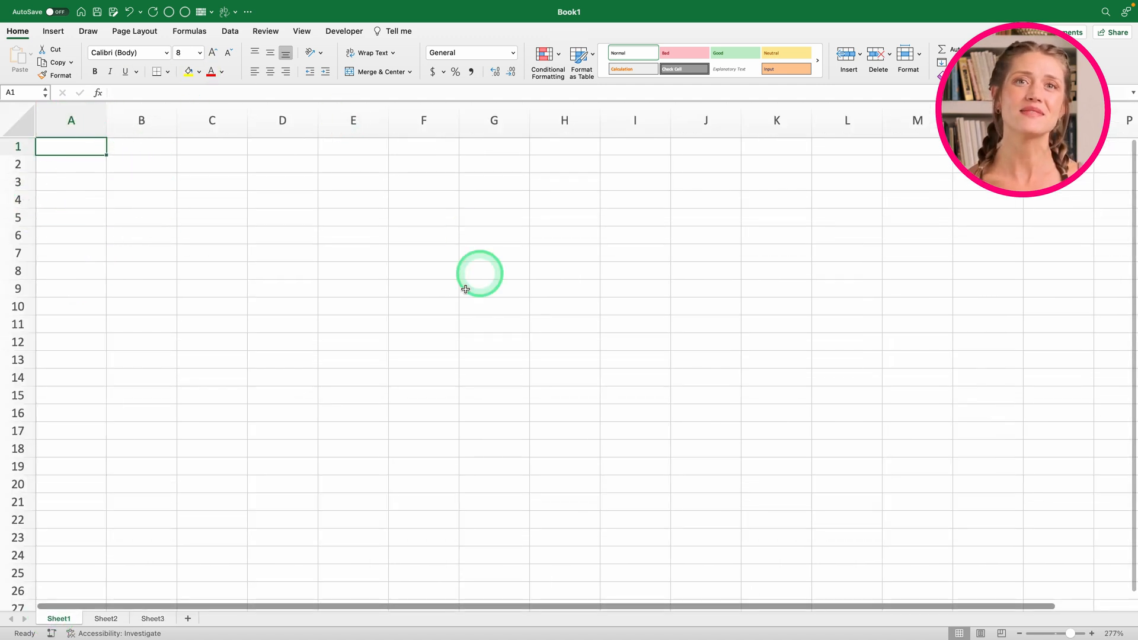
Select the range B5:F14 on Sheet1, followed by the single cell D8
drag(153, 216, 406, 379)
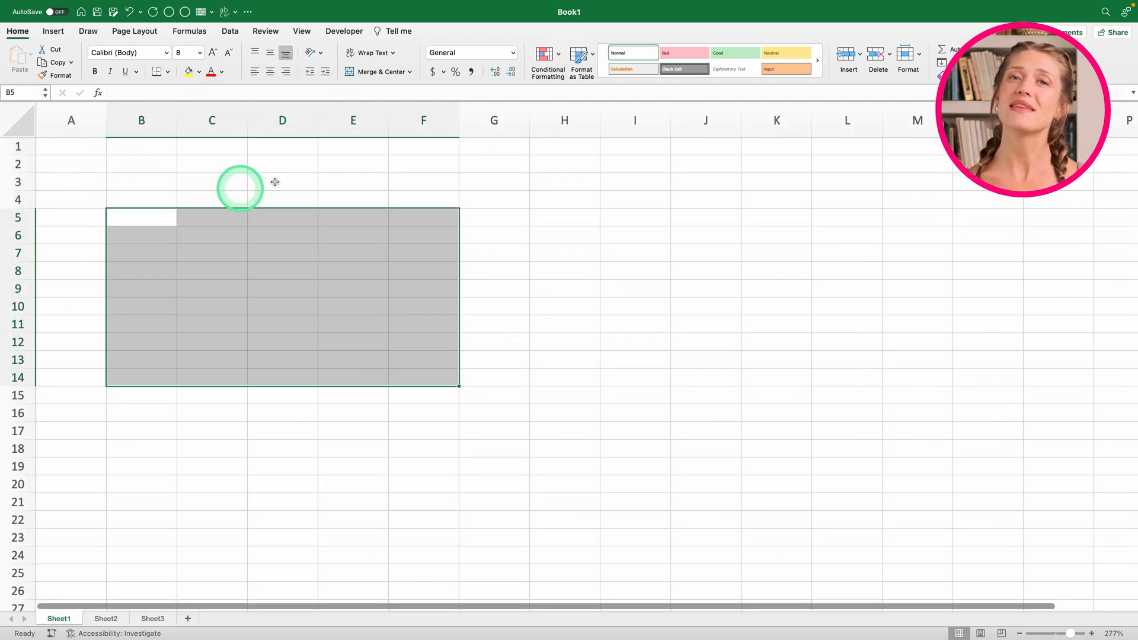
click(314, 265)
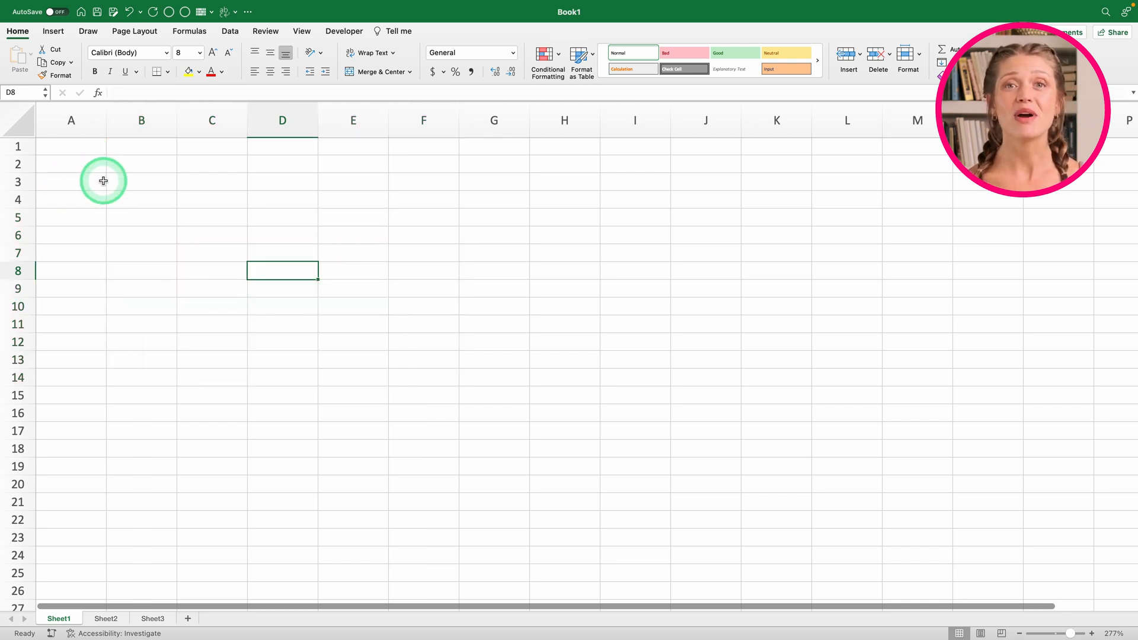
Select the entire columns B, C and D one after another
scroll(103, 181, down, 5)
scroll(112, 189, up, 10)
scroll(113, 189, down, 1)
scroll(112, 189, up, 3)
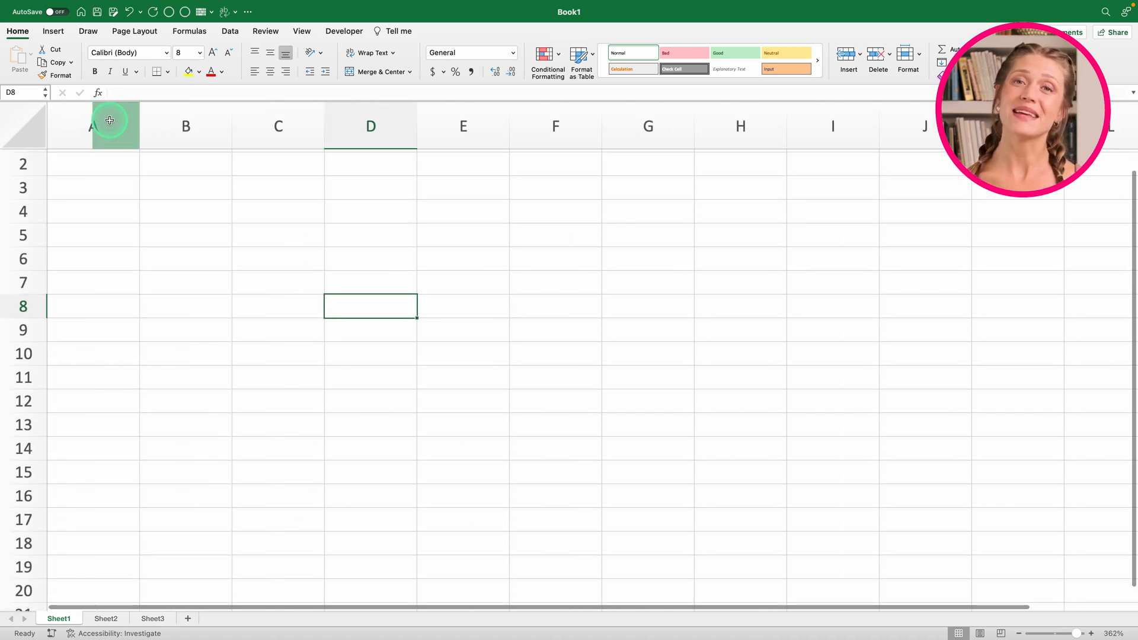
click(201, 118)
click(286, 116)
click(386, 129)
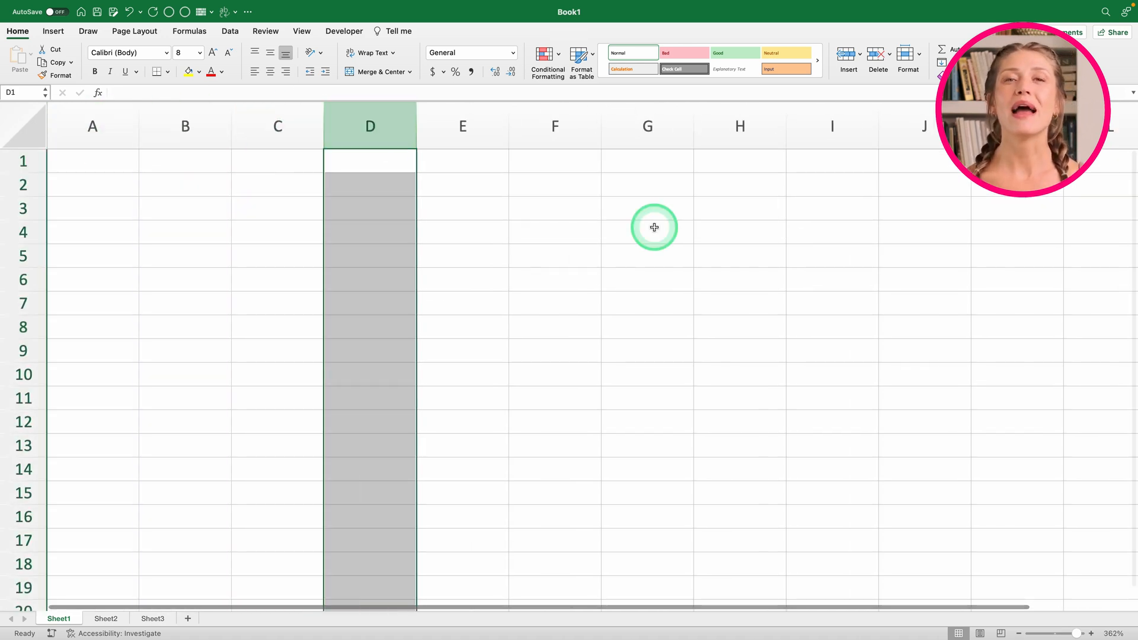
Examine how the column headings continue beyond column Z, and return to column A
scroll(654, 228, right, 10)
scroll(824, 230, right, 10)
click(573, 141)
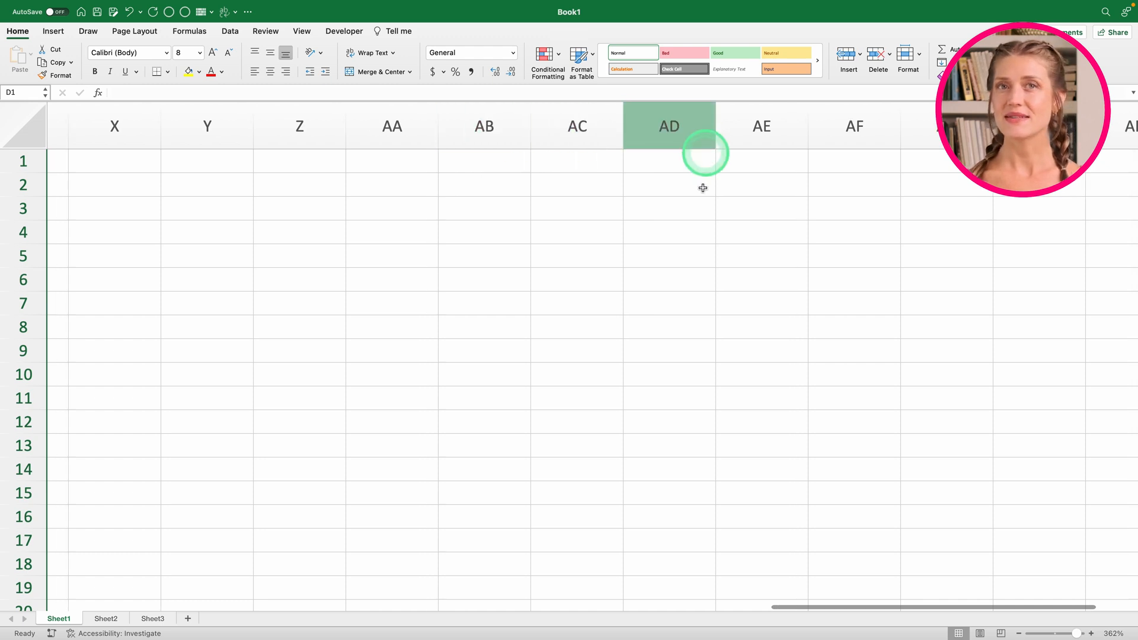
scroll(703, 188, left, 1)
scroll(703, 188, left, 20)
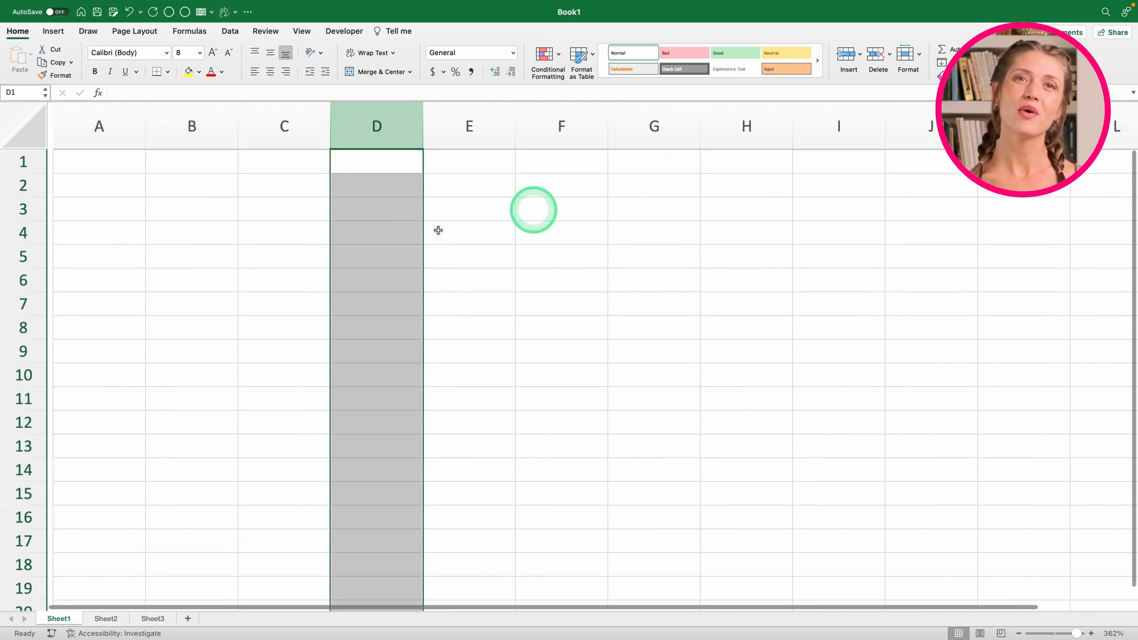
scroll(64, 322, right, 1)
scroll(64, 327, down, 1)
scroll(63, 332, left, 1)
scroll(63, 333, up, 1)
Select cell A8, followed by the entire rows 1, 2 and 3 in turn, and look over the row numbering further down
click(63, 333)
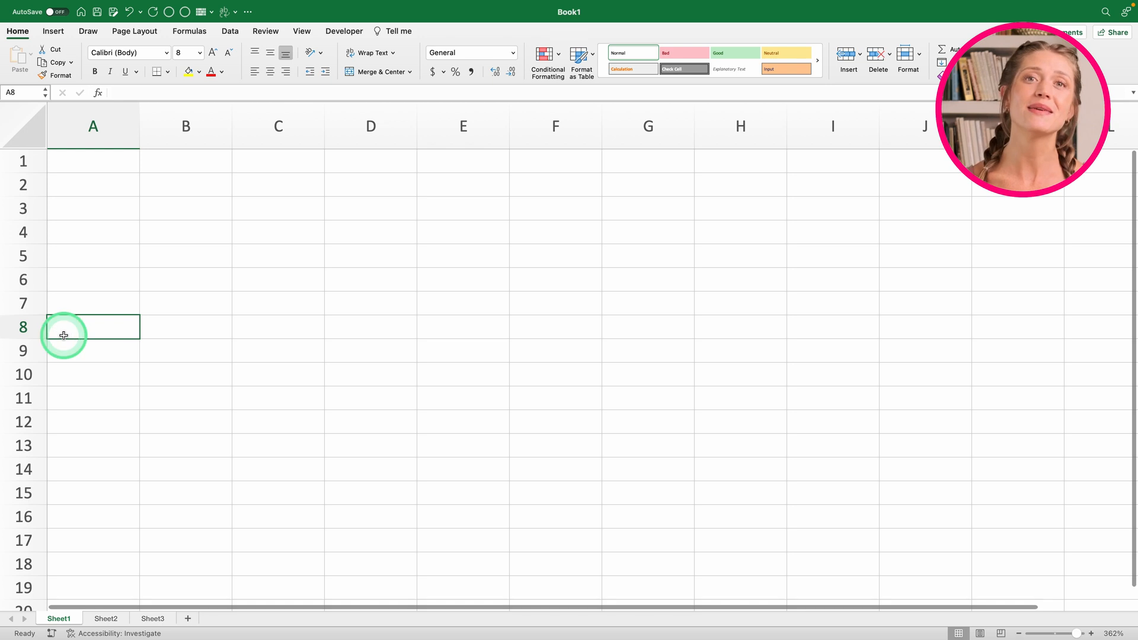
click(10, 165)
click(19, 189)
click(20, 210)
scroll(56, 417, down, 1)
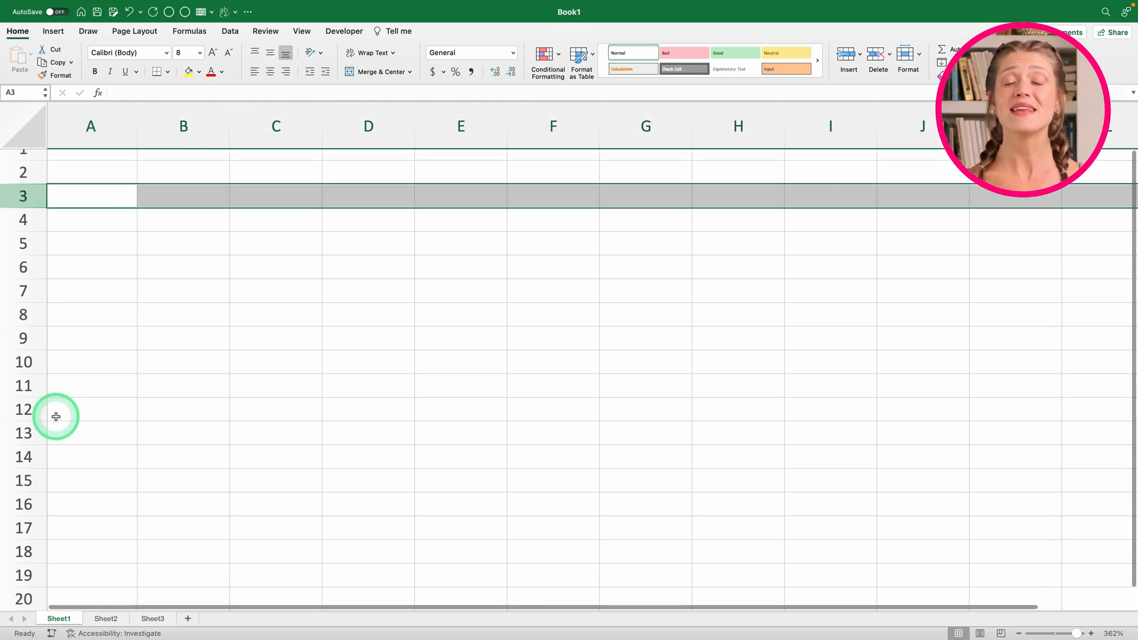
scroll(56, 417, down, 20)
scroll(56, 417, up, 20)
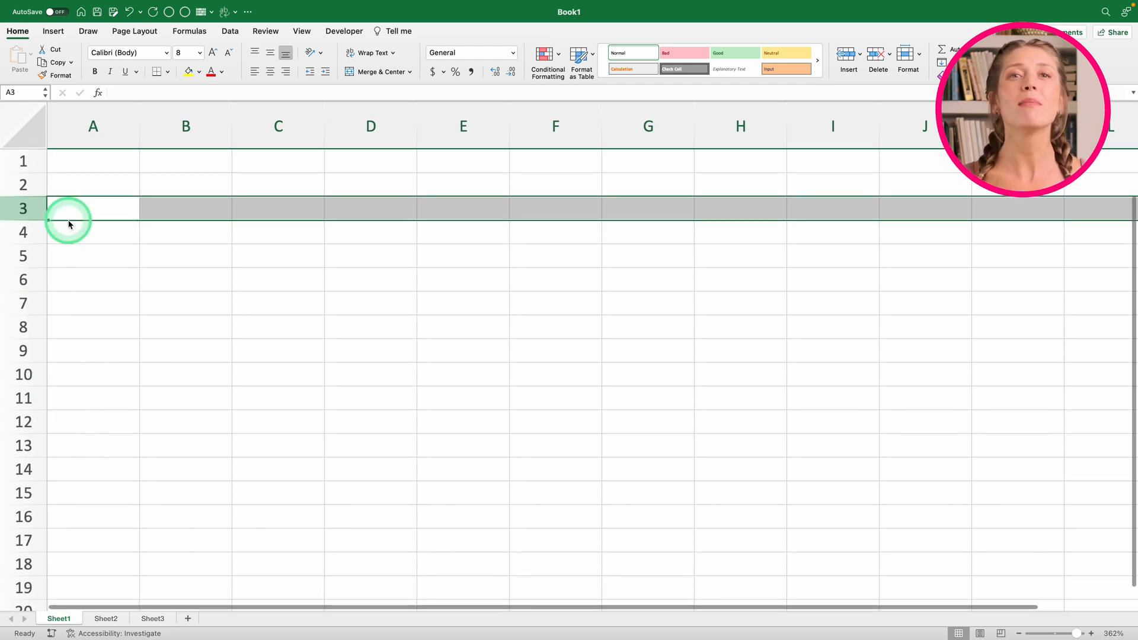
Select the individual cells B2, B3, B5 and C5 one after another
click(199, 174)
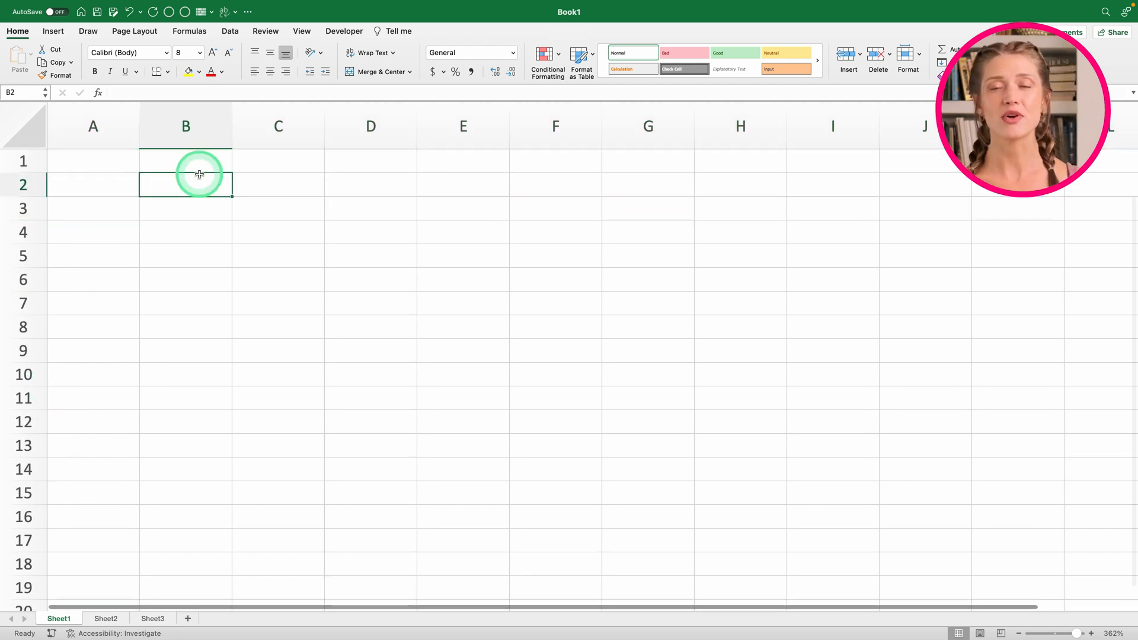
click(193, 211)
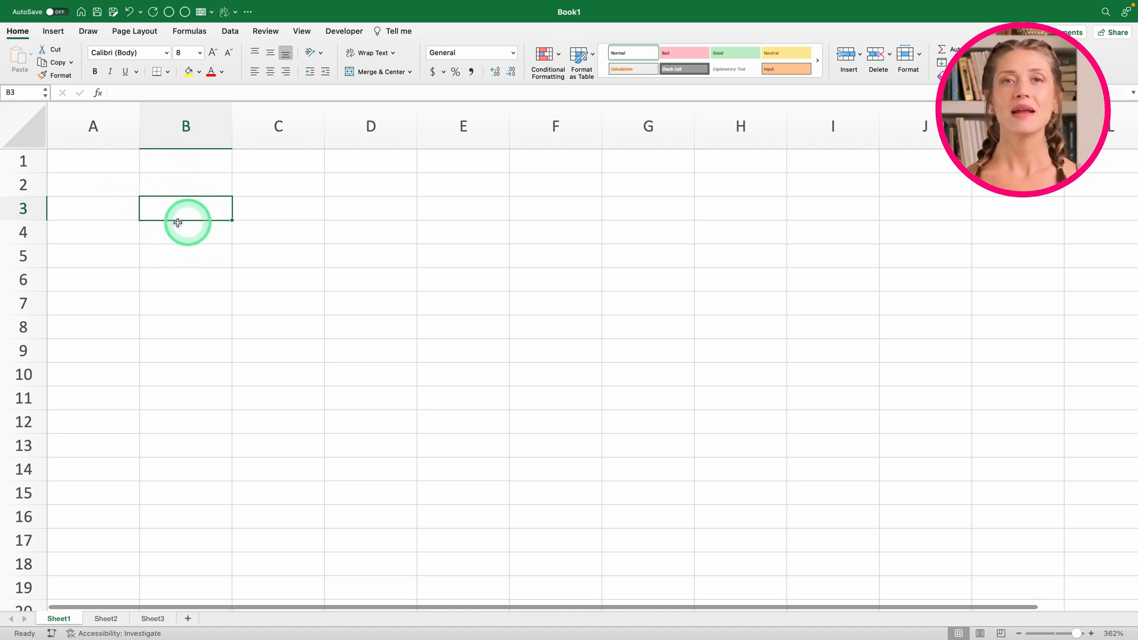
click(191, 261)
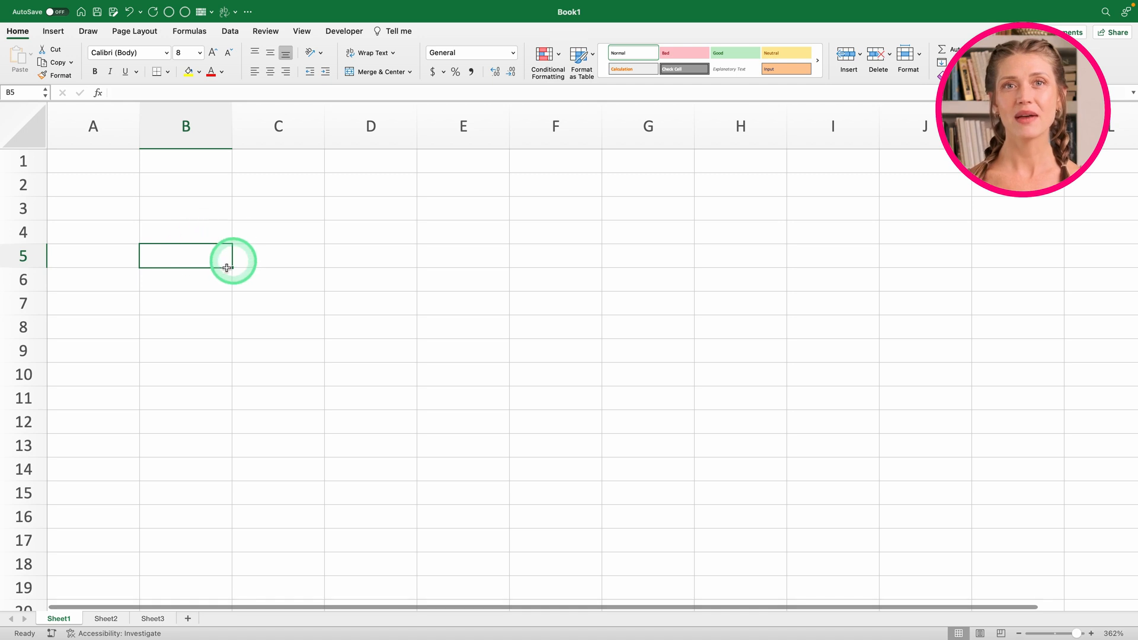
click(266, 251)
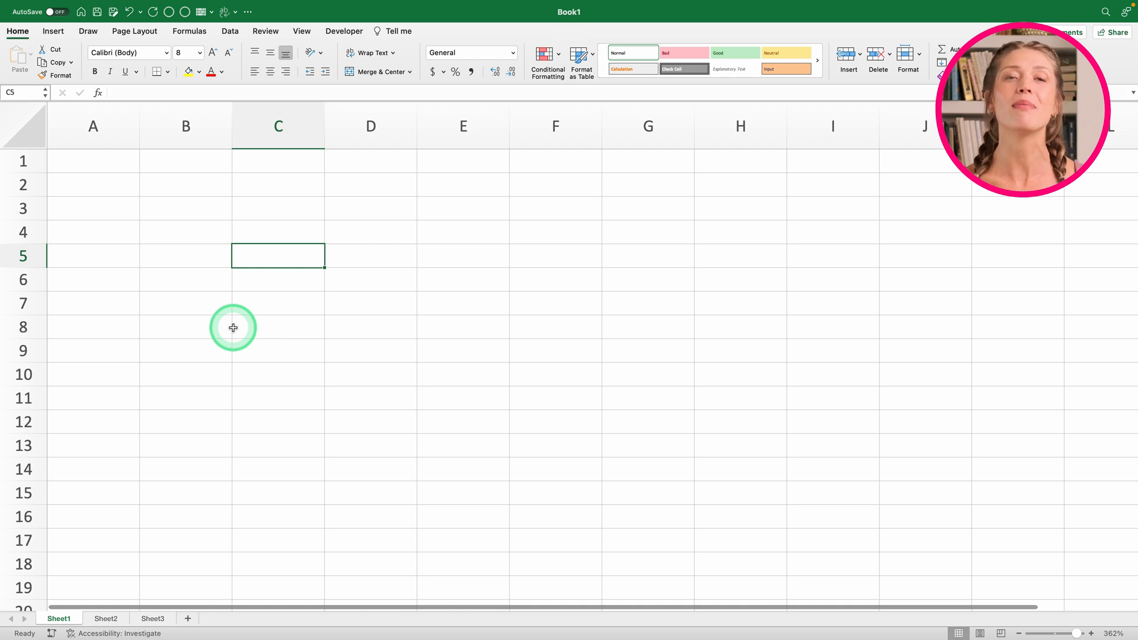
Select column E together with row 10, followed by their intersection cell E10
click(457, 116)
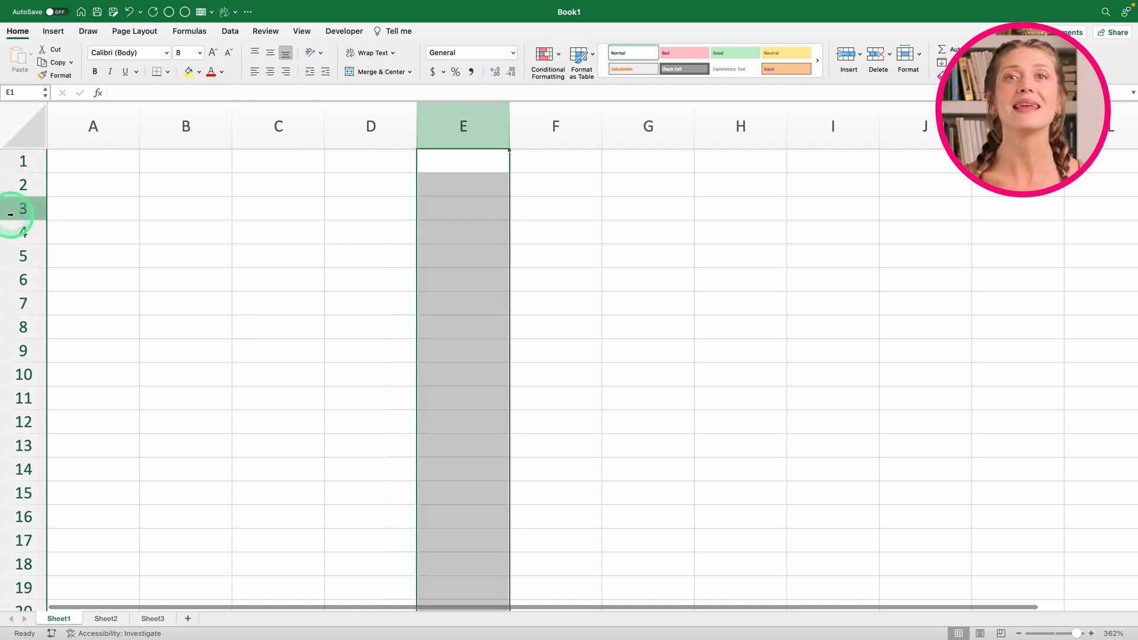
super+click(27, 373)
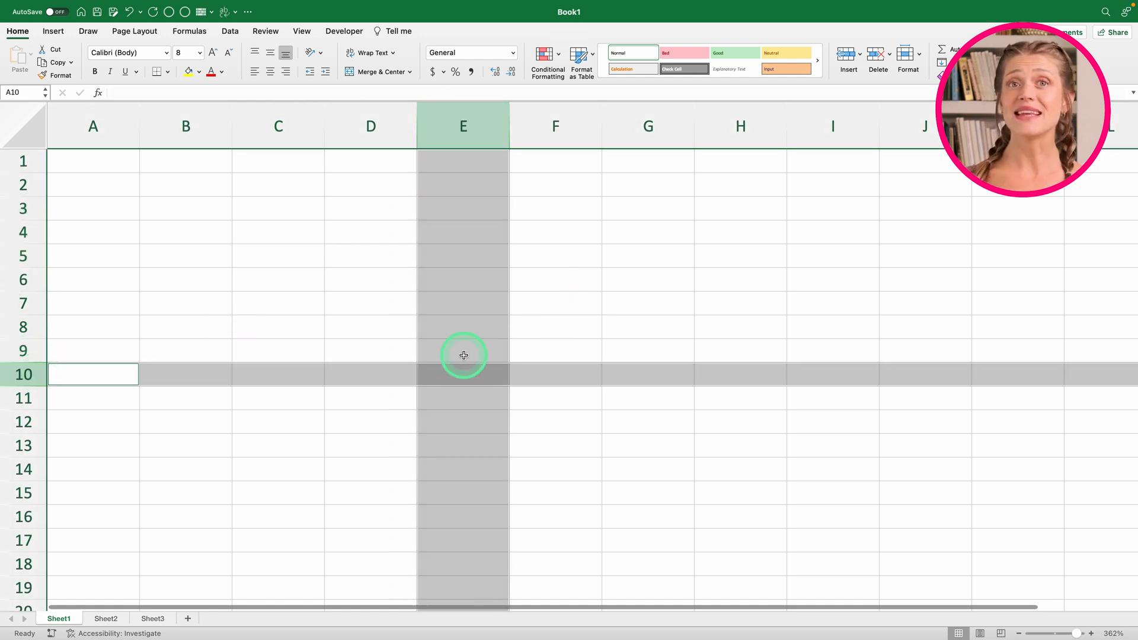
click(460, 377)
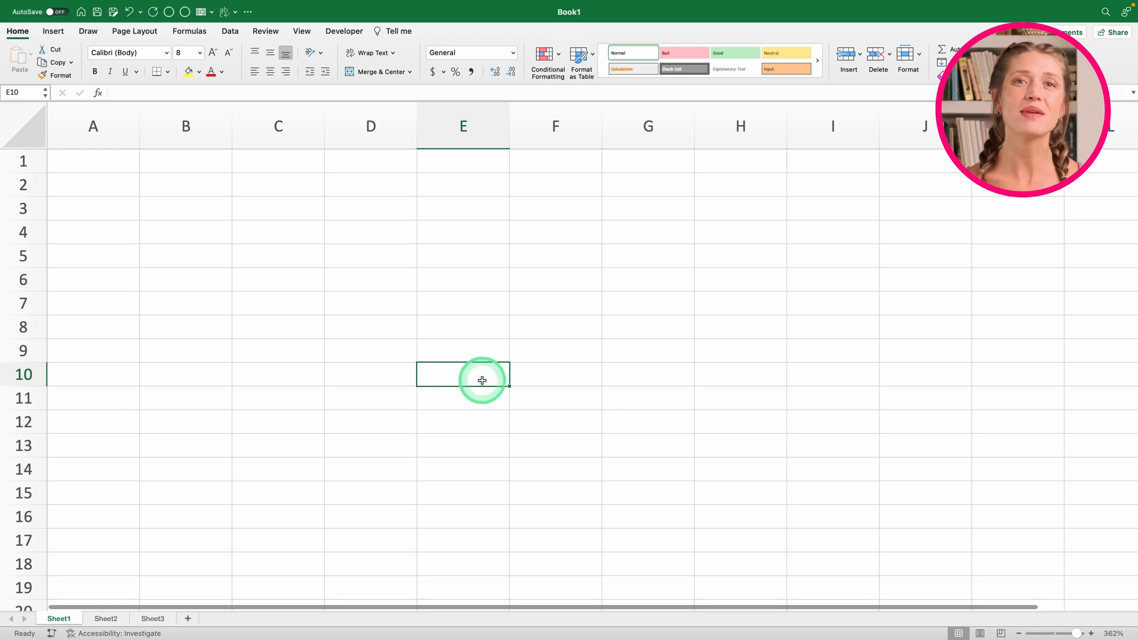
Select column F together with row 8, followed by their intersection cell F8
click(554, 123)
super+click(26, 329)
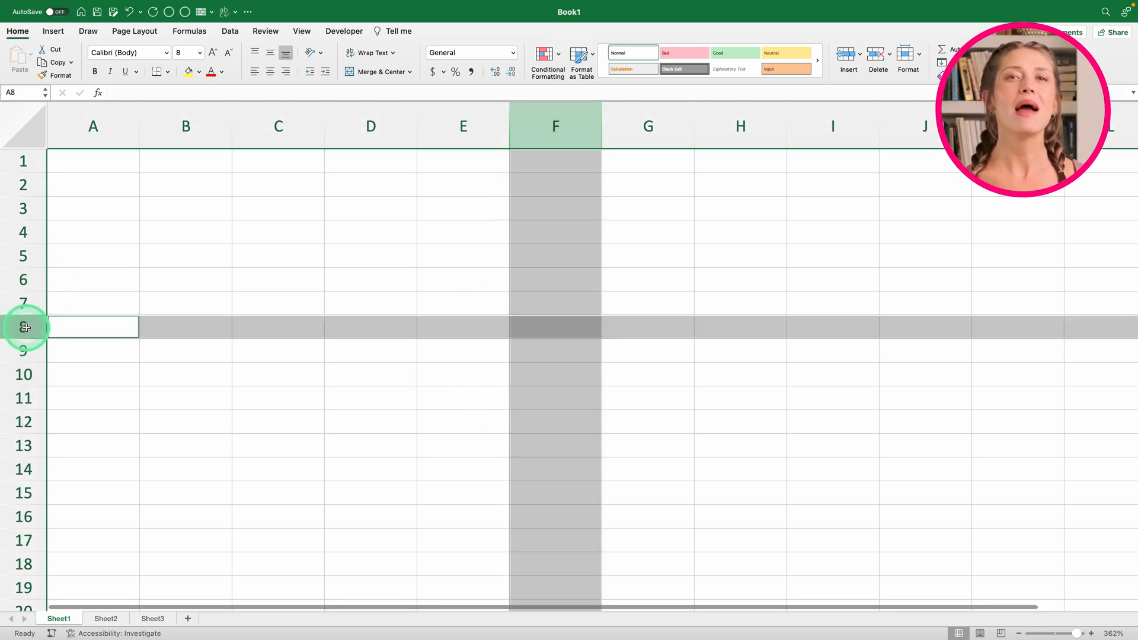
click(550, 330)
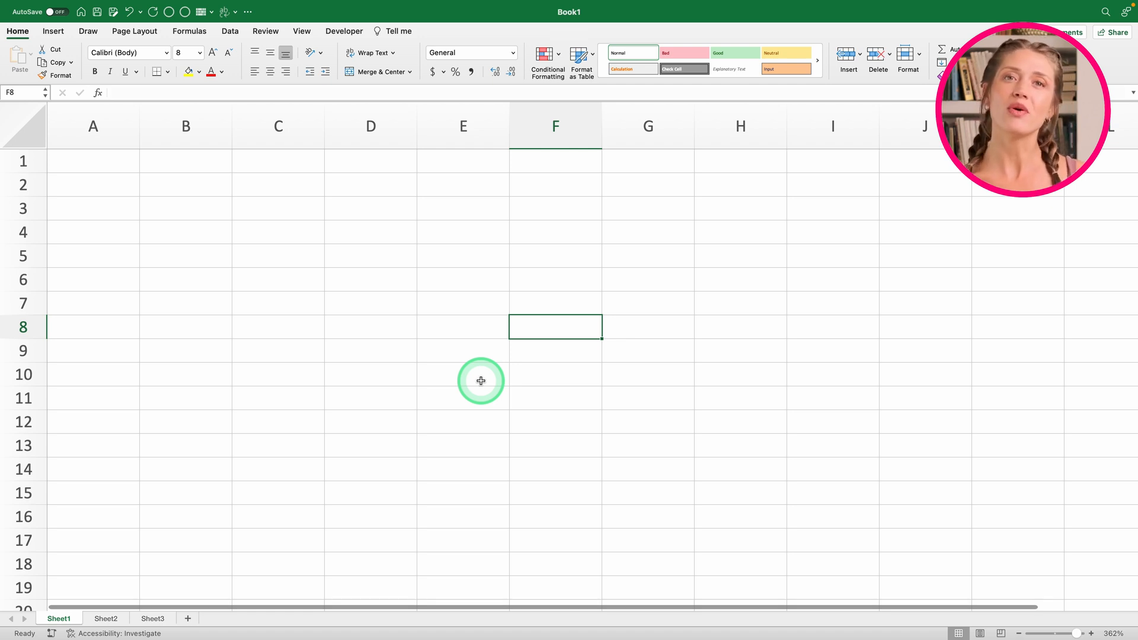
Select cells D5 and C4, followed by the ranges C4:F8 and D4:J14 in turn
click(397, 259)
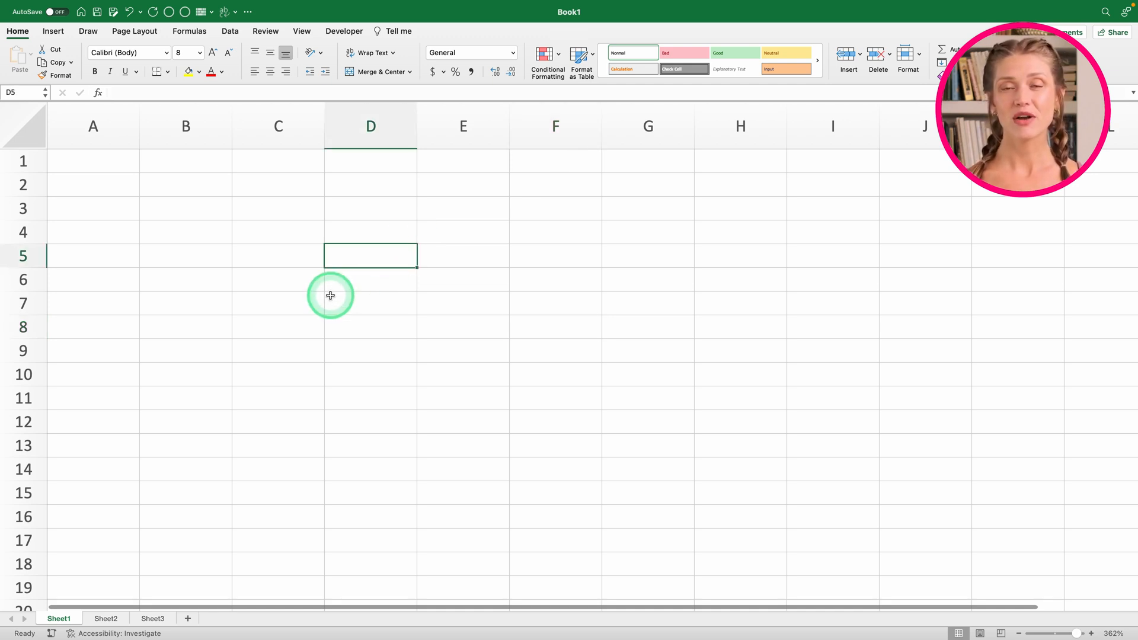
click(270, 231)
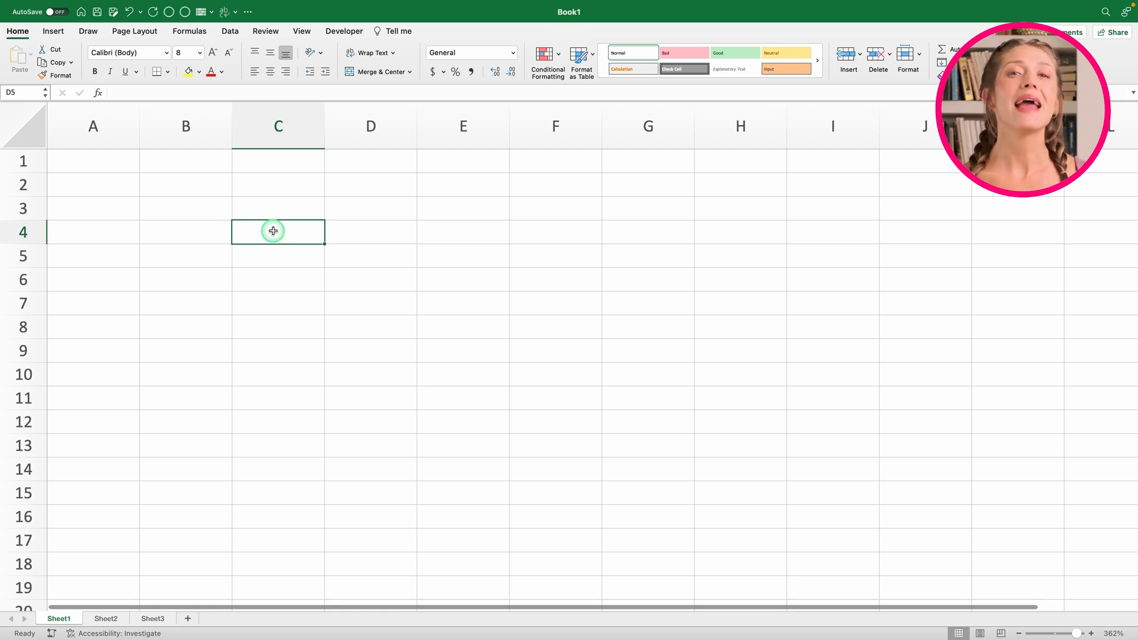
drag(273, 231, 531, 336)
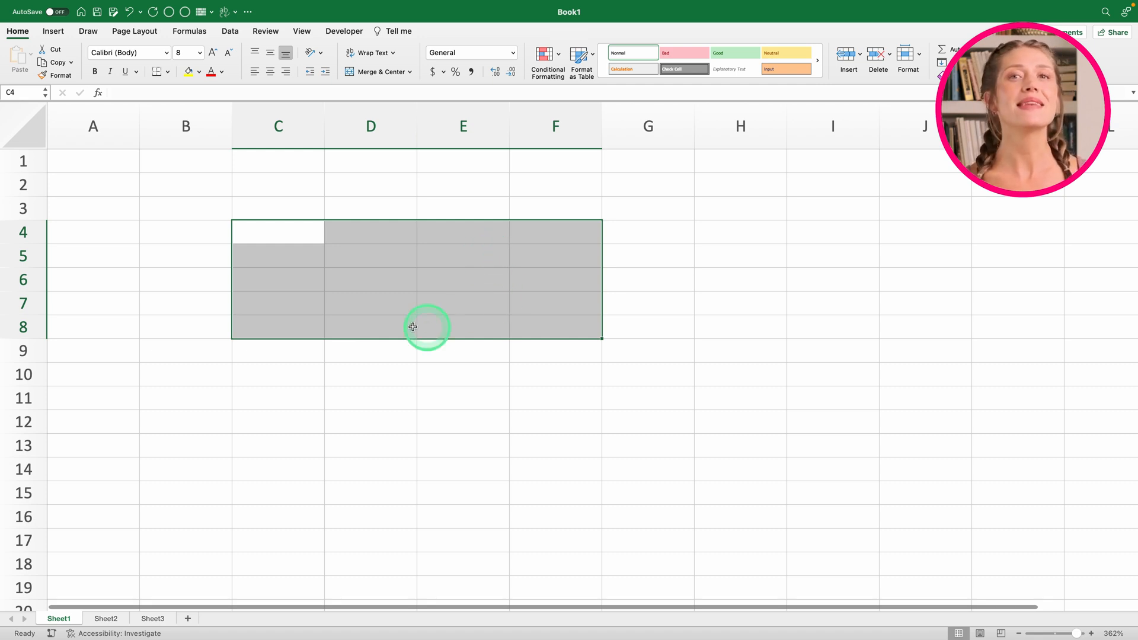
drag(378, 244, 954, 466)
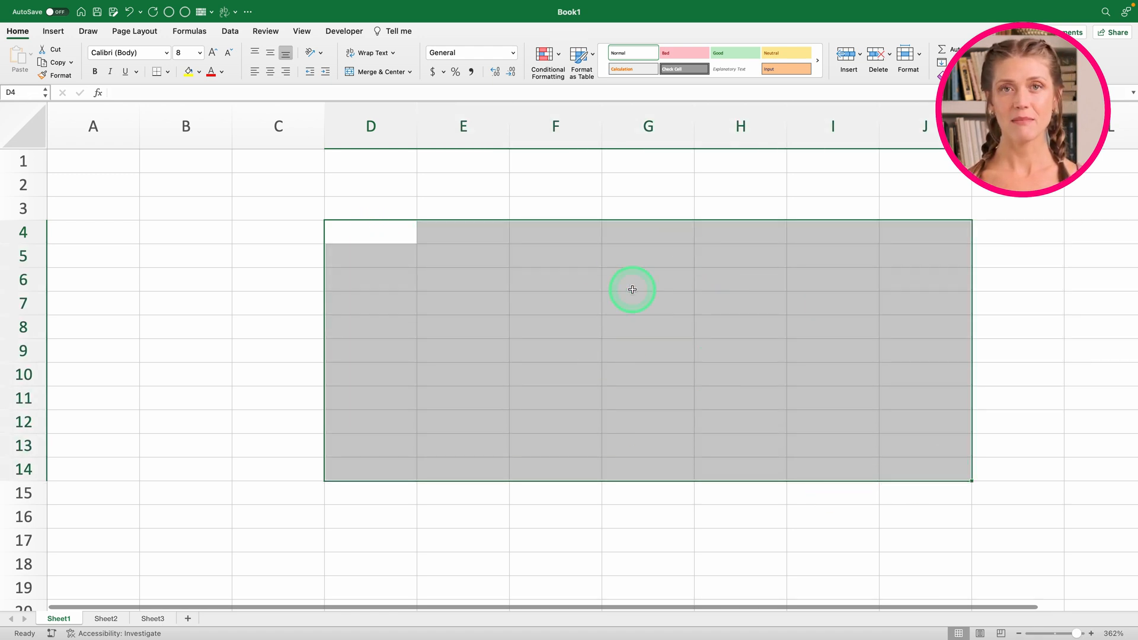
Select the single cell D8 and display the Insert commands
scroll(633, 289, right, 2)
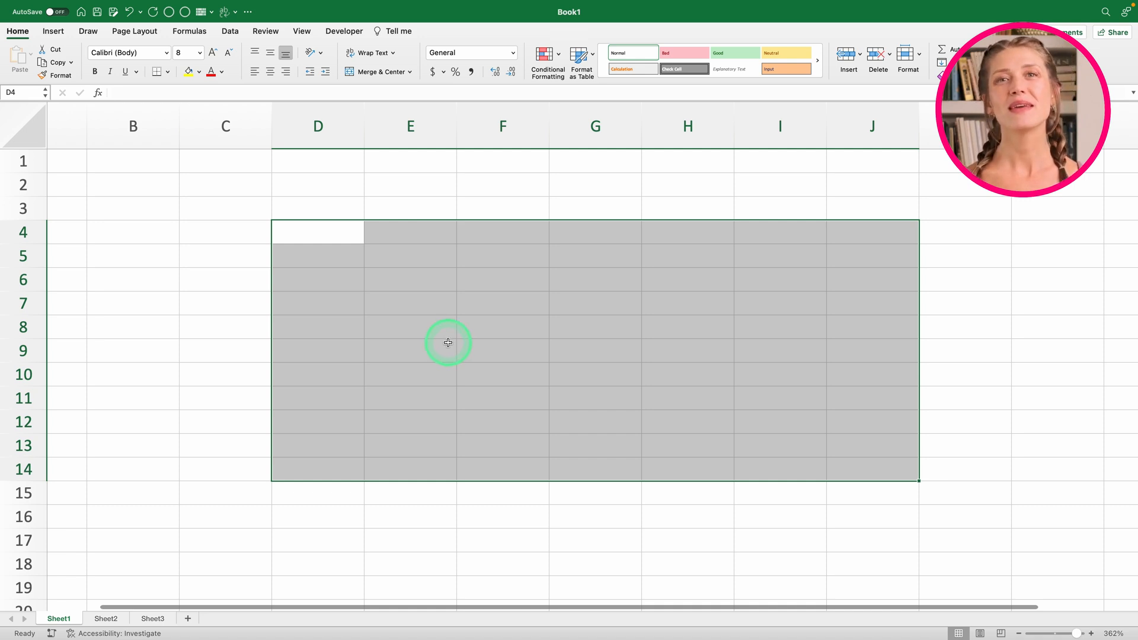
scroll(448, 342, left, 2)
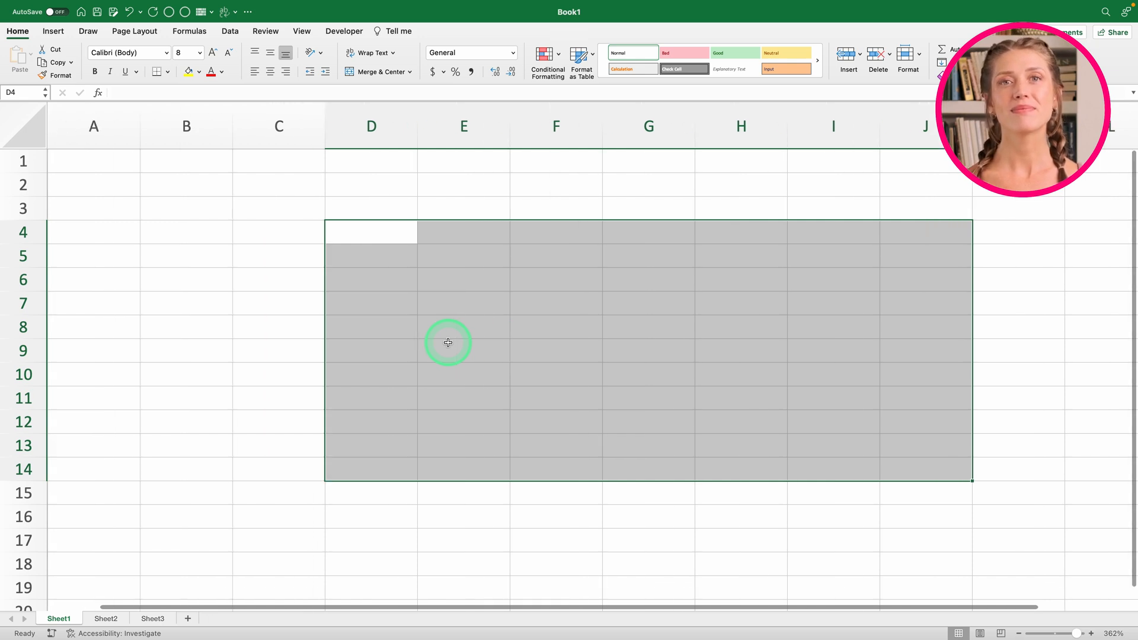
click(382, 321)
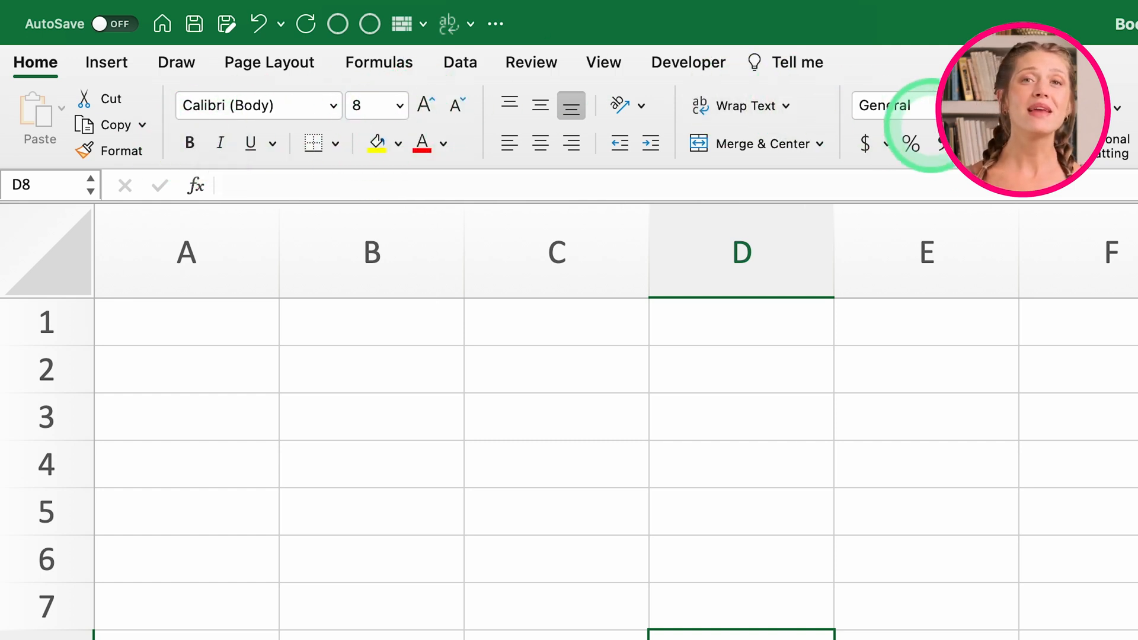
click(91, 53)
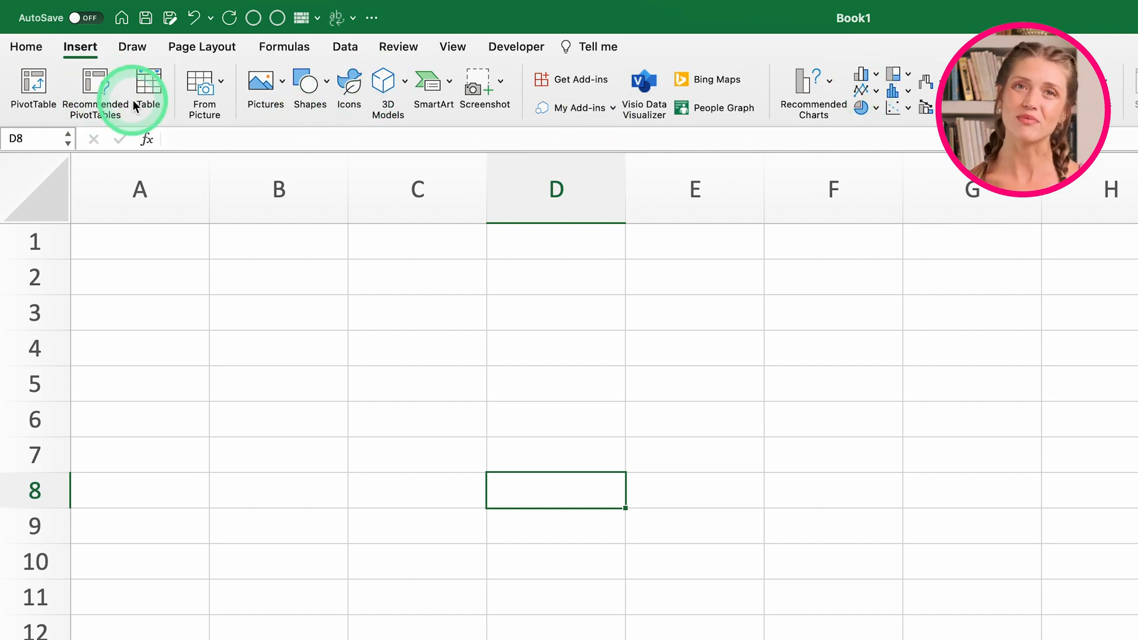
Show the Formulas, View, Home and Insert command sets one after another, and return to the Home commands
click(275, 54)
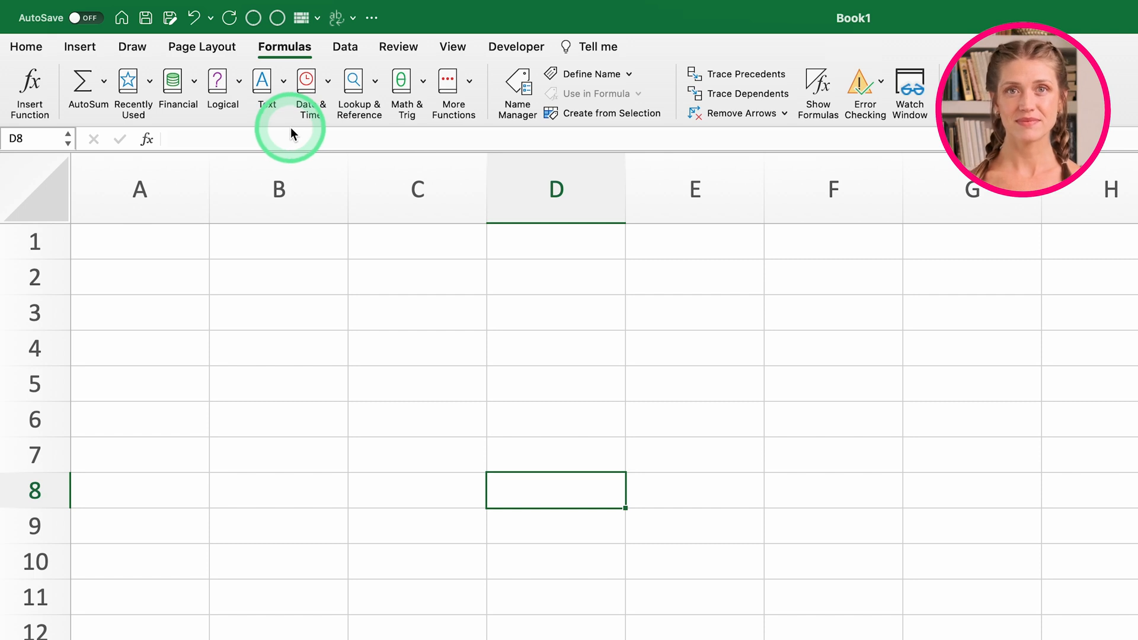
click(458, 49)
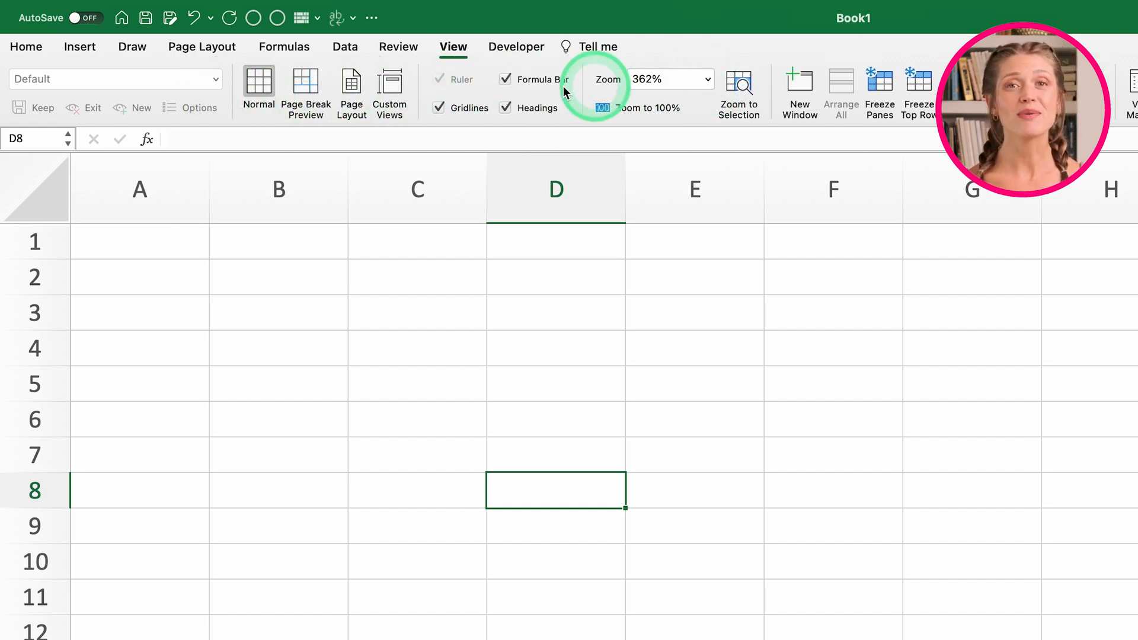
click(26, 49)
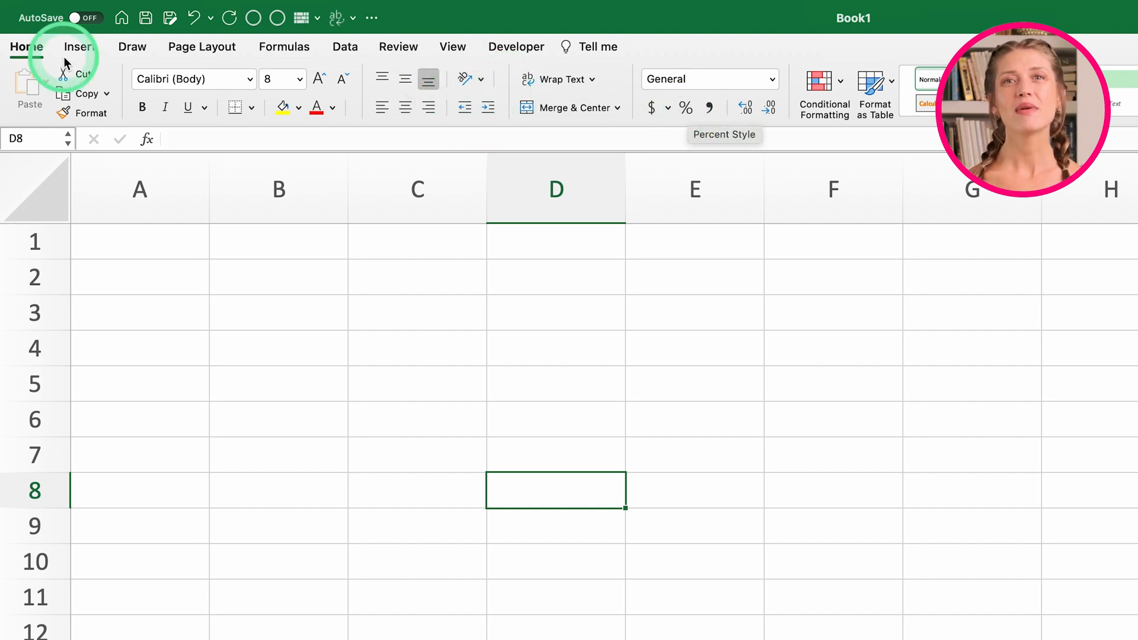
click(88, 48)
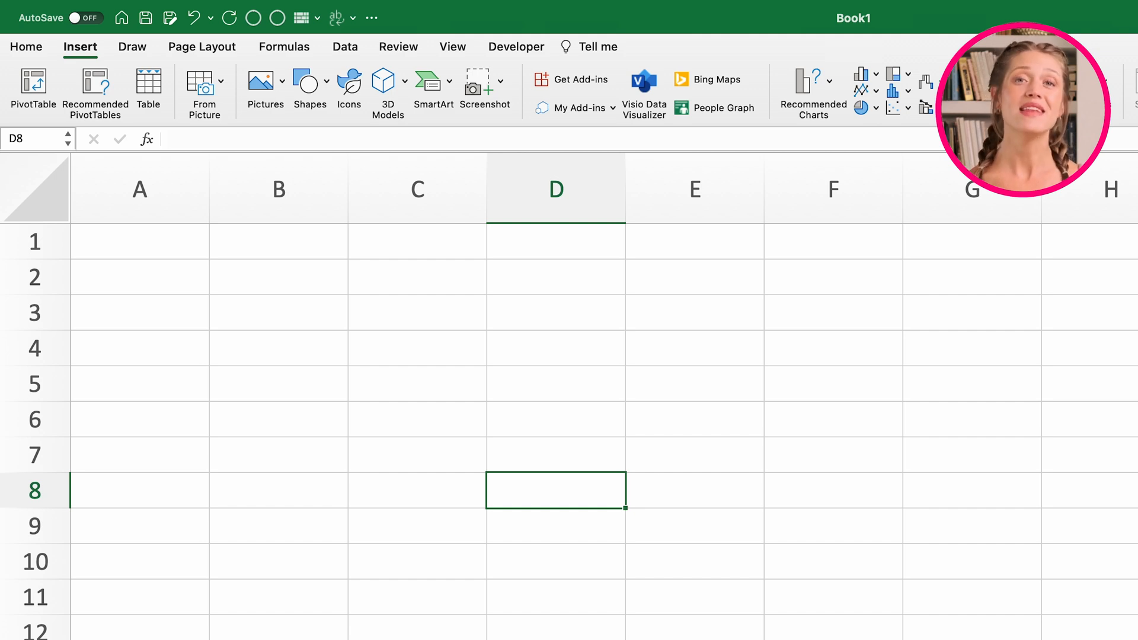
click(26, 49)
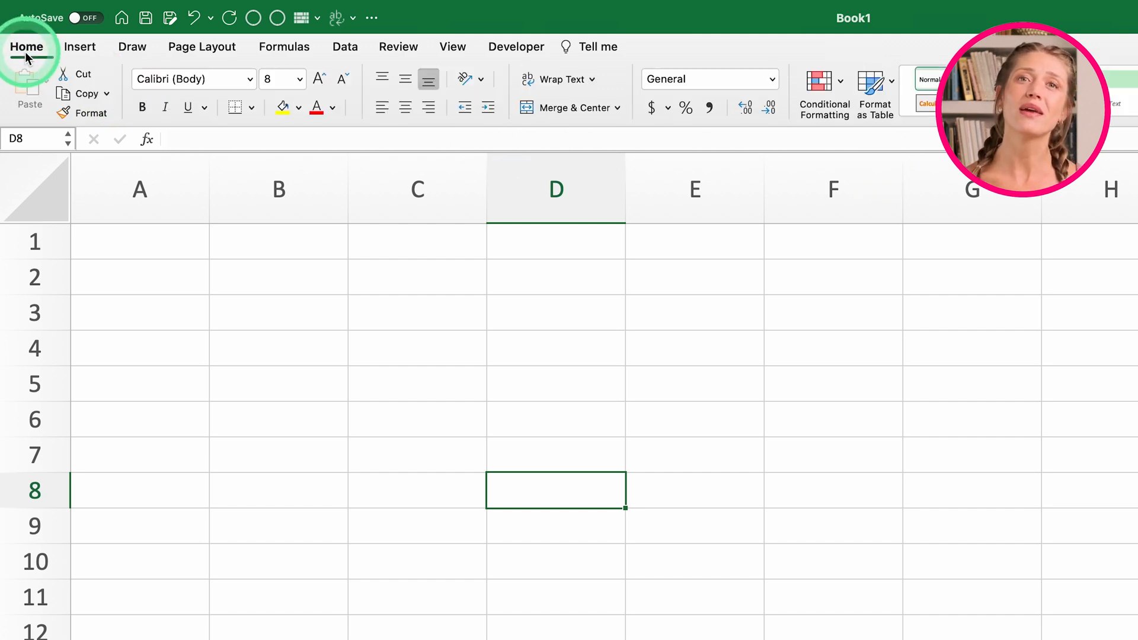
Inspect the available Wrap Text, Merge & Center and number format options without applying any
click(593, 81)
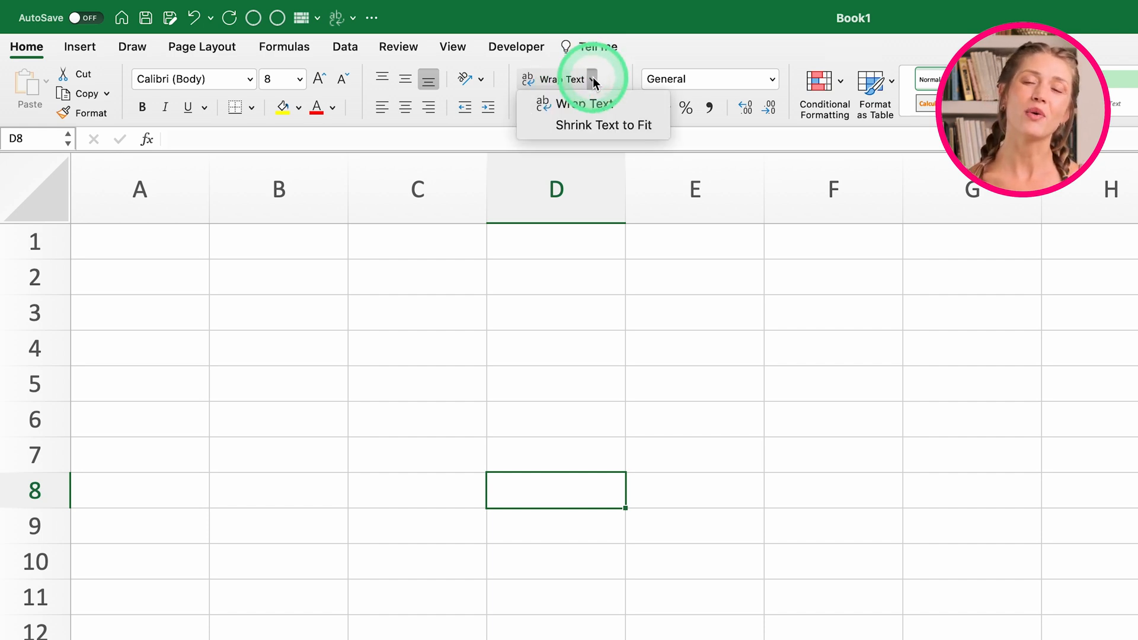
click(612, 70)
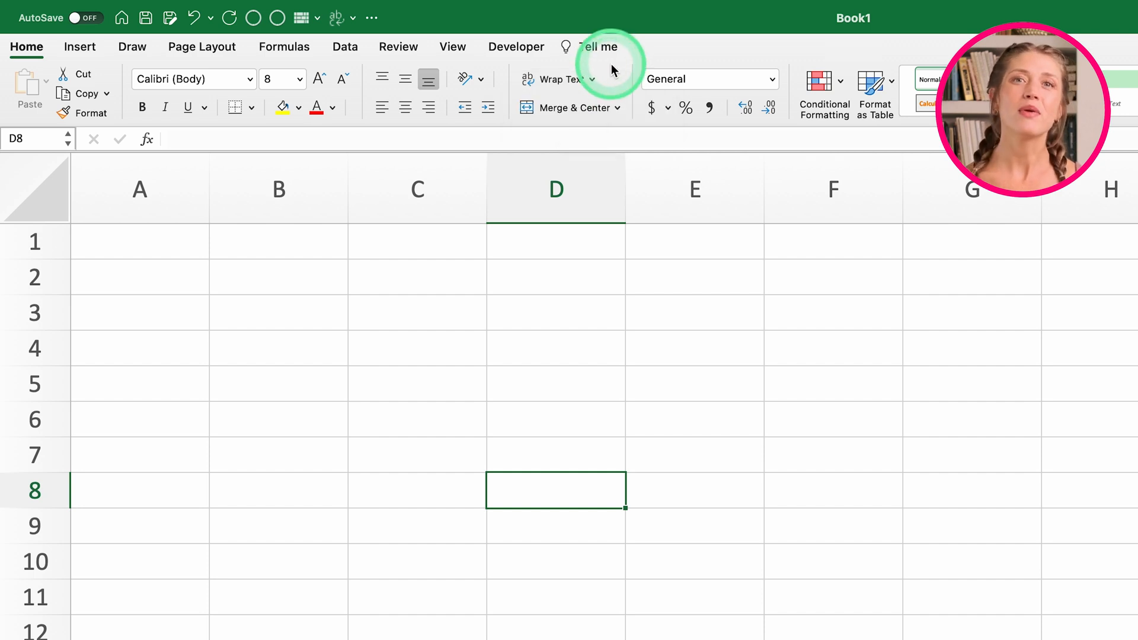
click(617, 108)
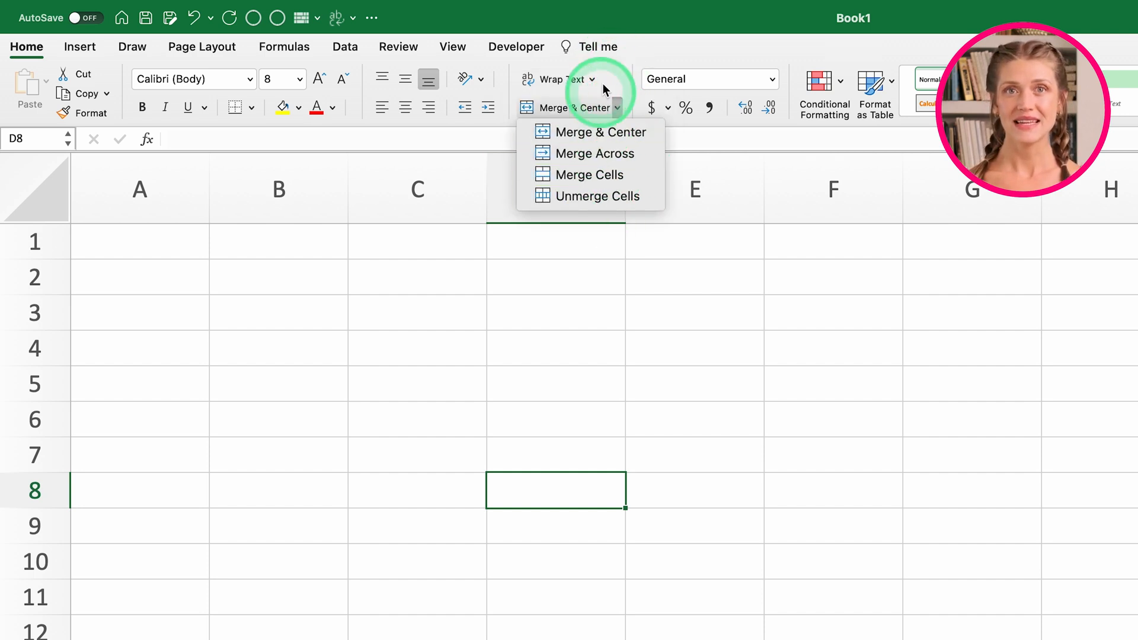
click(641, 69)
click(773, 80)
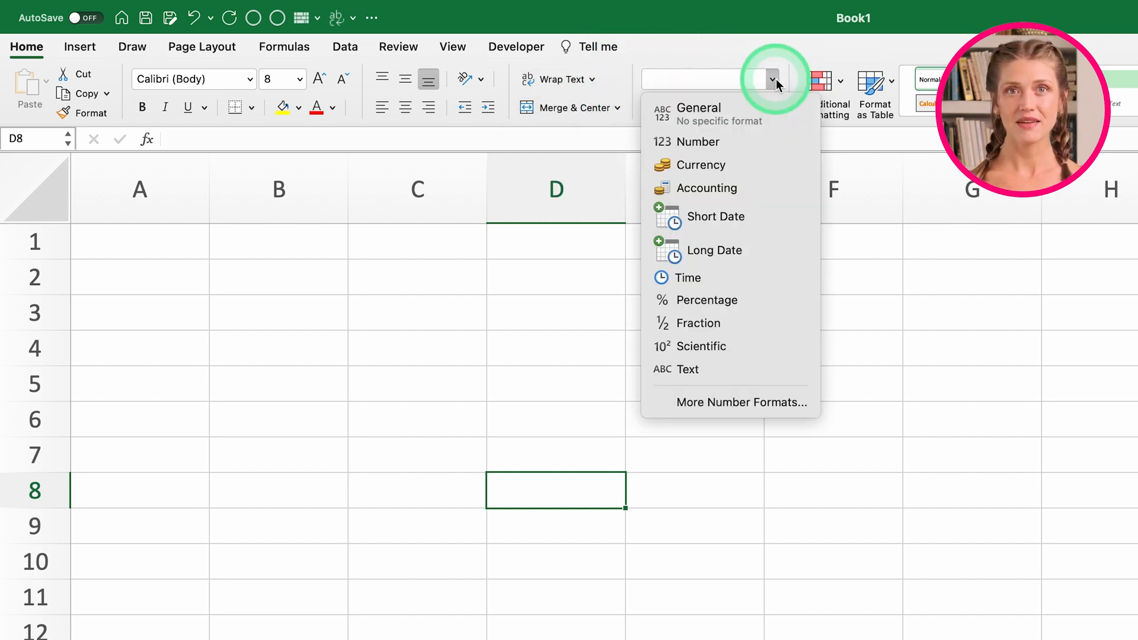
click(737, 49)
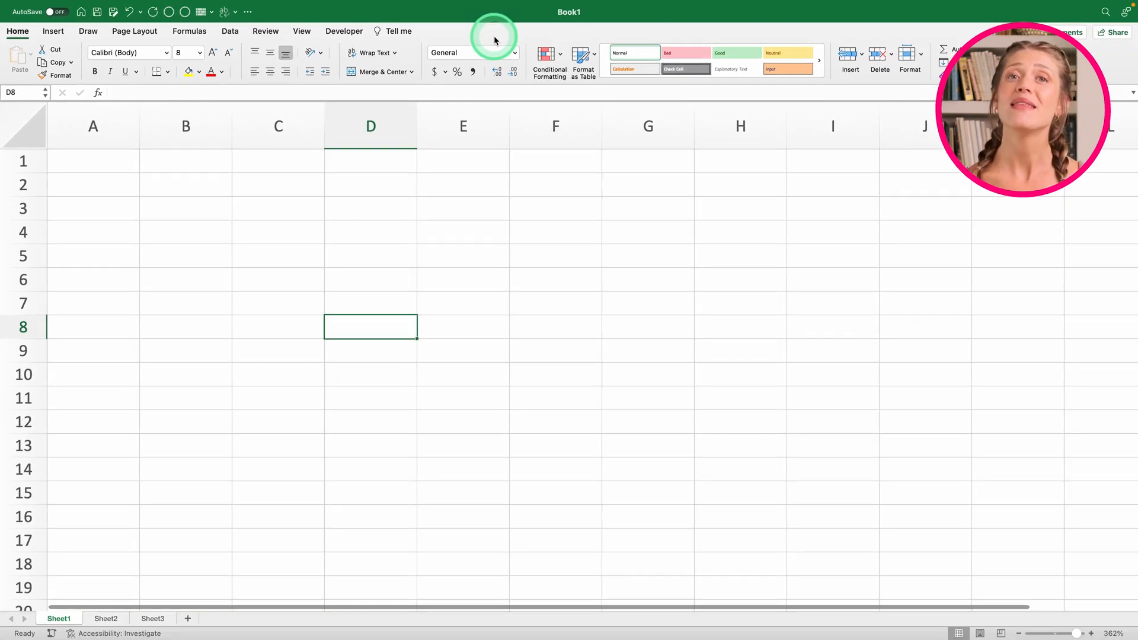
Browse the sheet down to about row 100, select cell I17, and browse across to about column Y before returning to column A
scroll(1020, 231, down, 1)
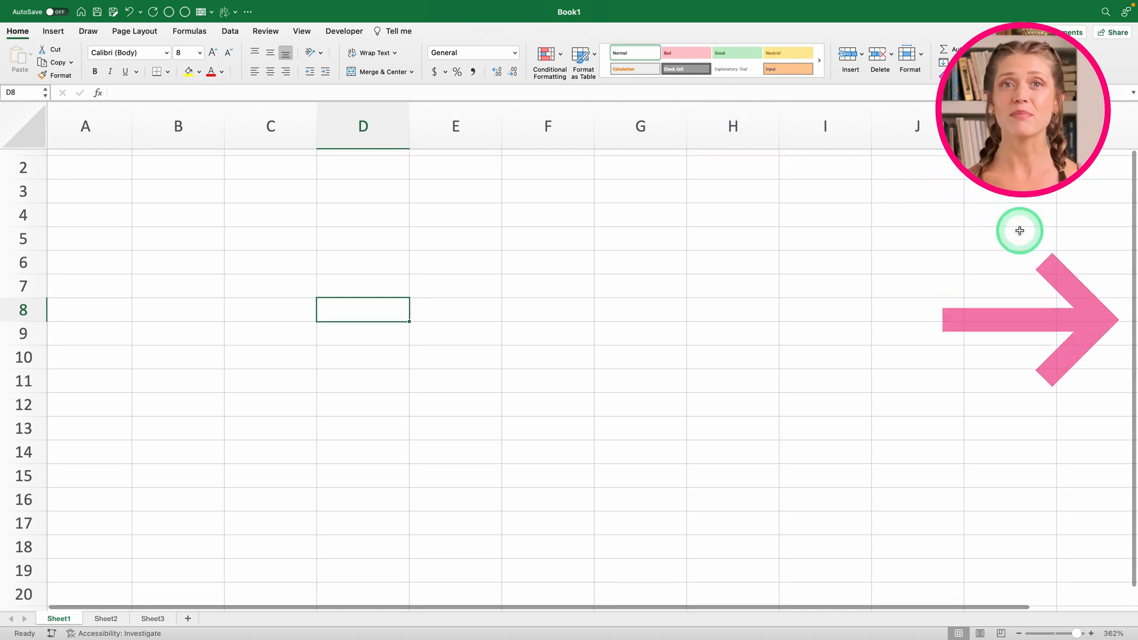
scroll(1082, 299, down, 20)
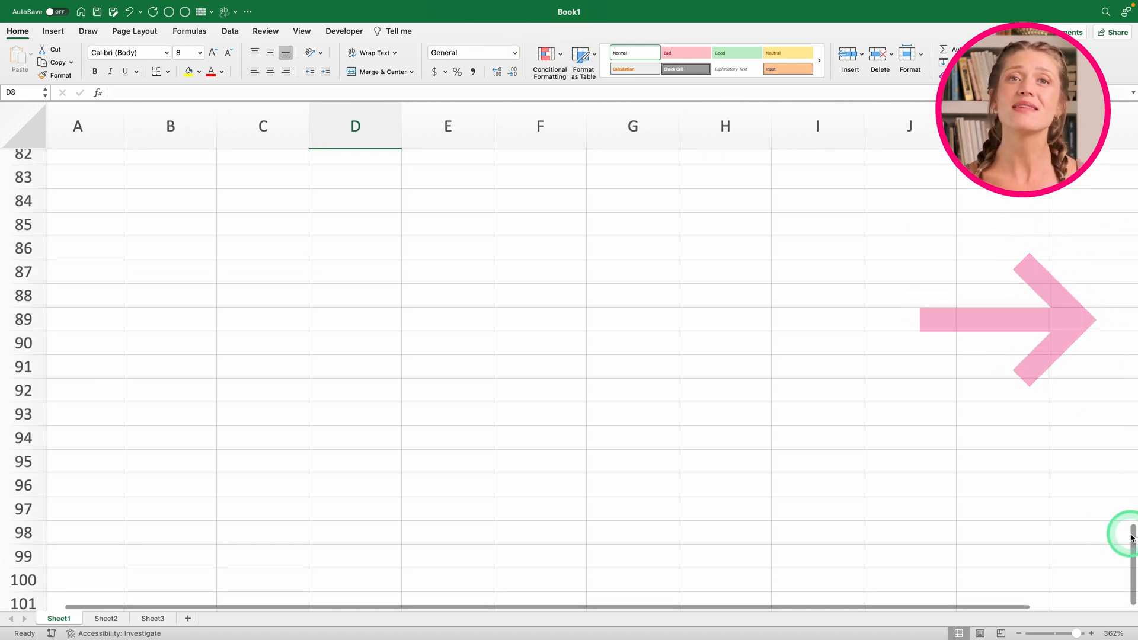
drag(1129, 534, 1121, 168)
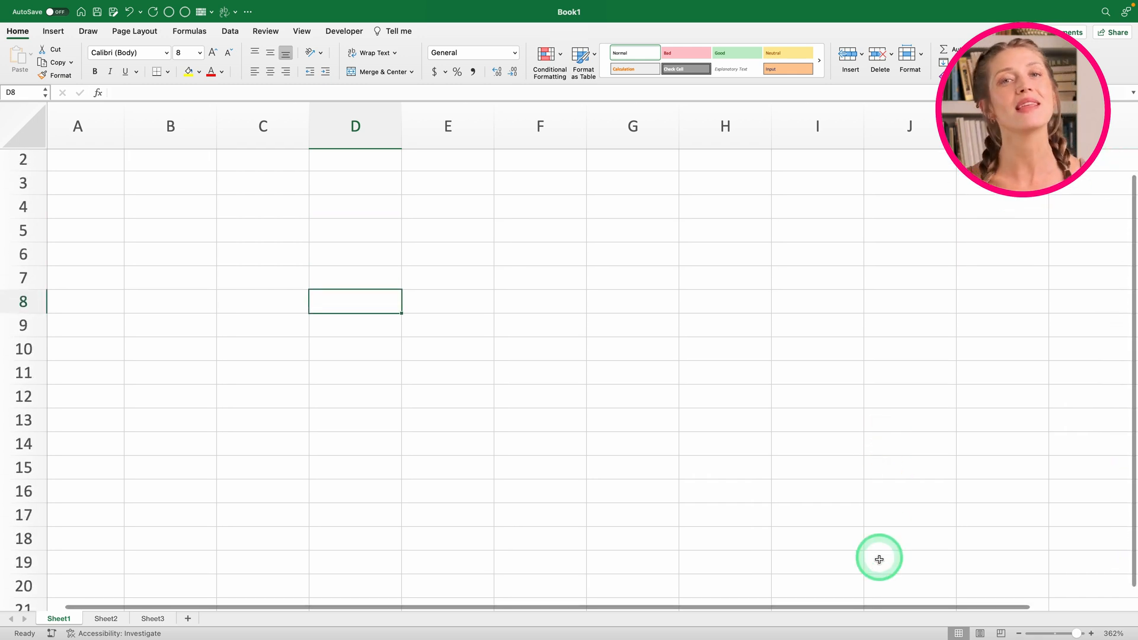
click(832, 506)
scroll(830, 506, right, 10)
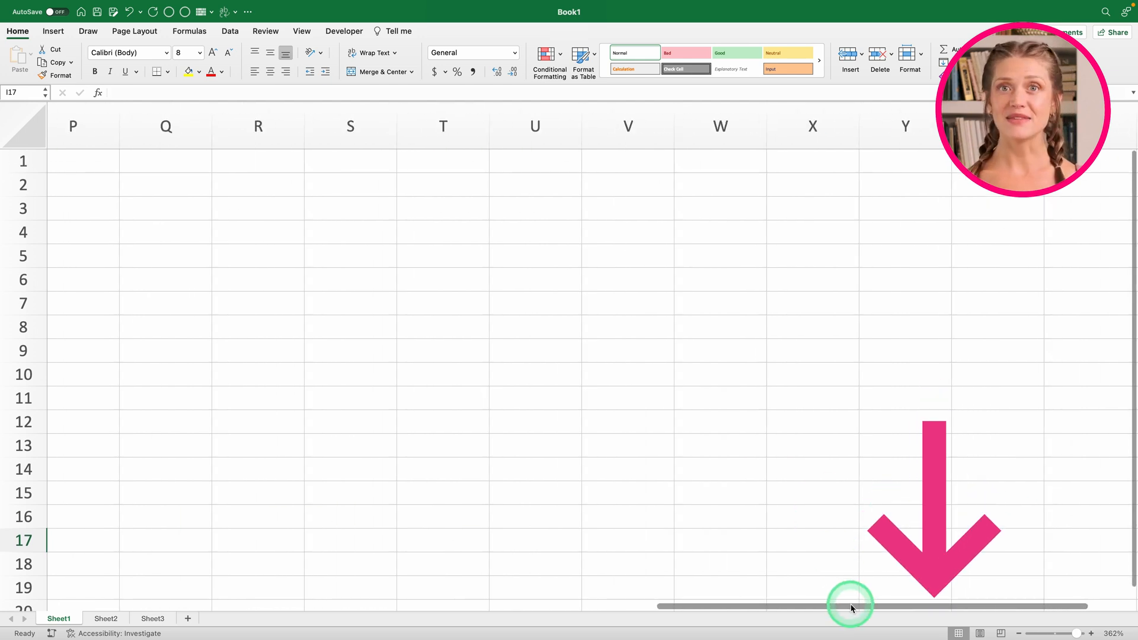
drag(851, 607, 191, 630)
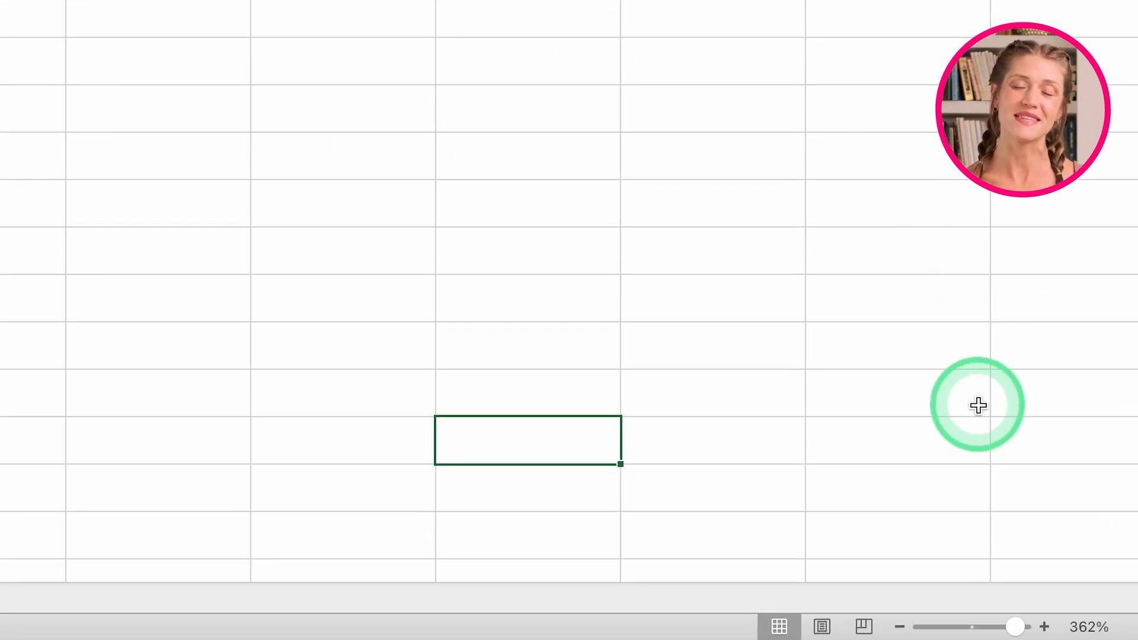
Zoom the sheet to 400% and back to 353%, and try Page Break Preview and Page Layout before returning to Normal view
drag(1029, 631, 1088, 632)
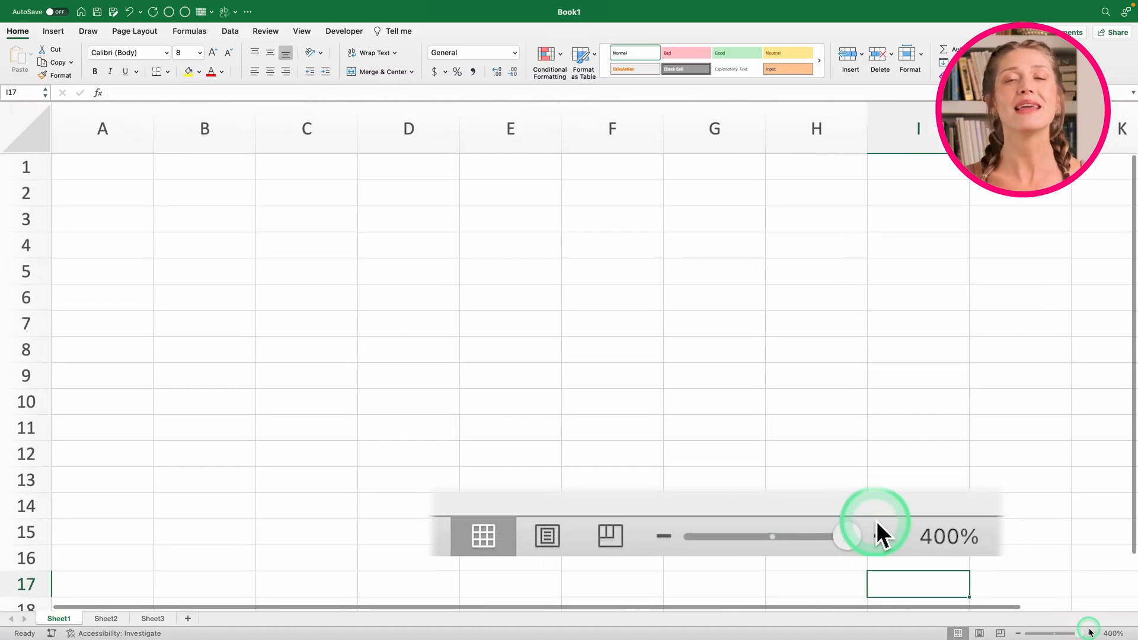
mouse_move(1089, 633)
mouse_down()
mouse_move(1029, 634)
mouse_move(1078, 633)
mouse_up()
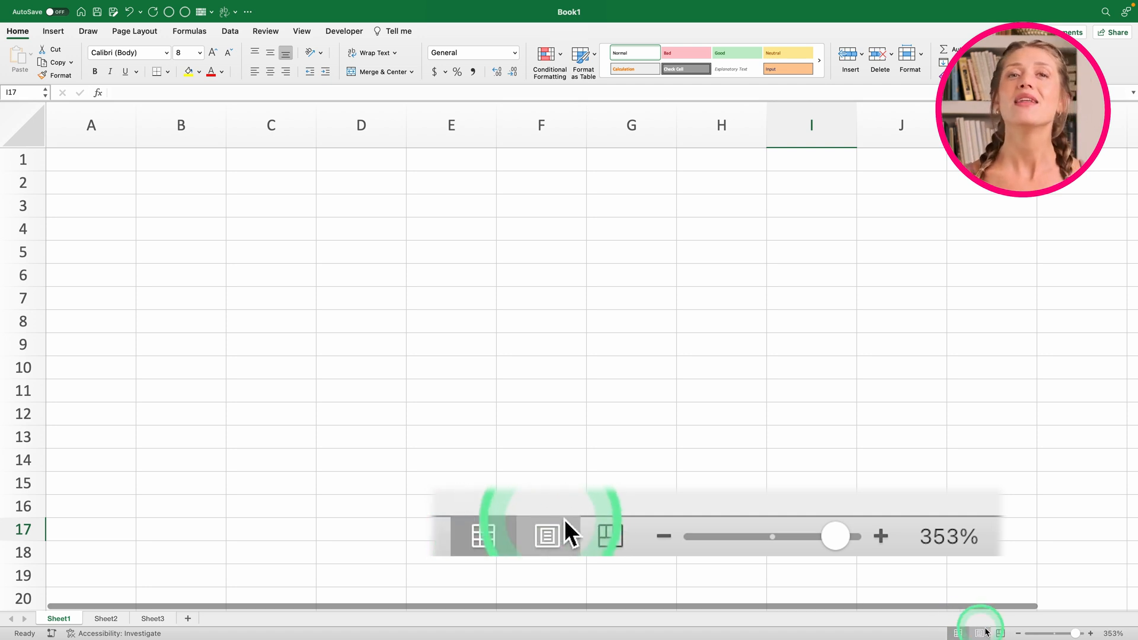
click(1000, 633)
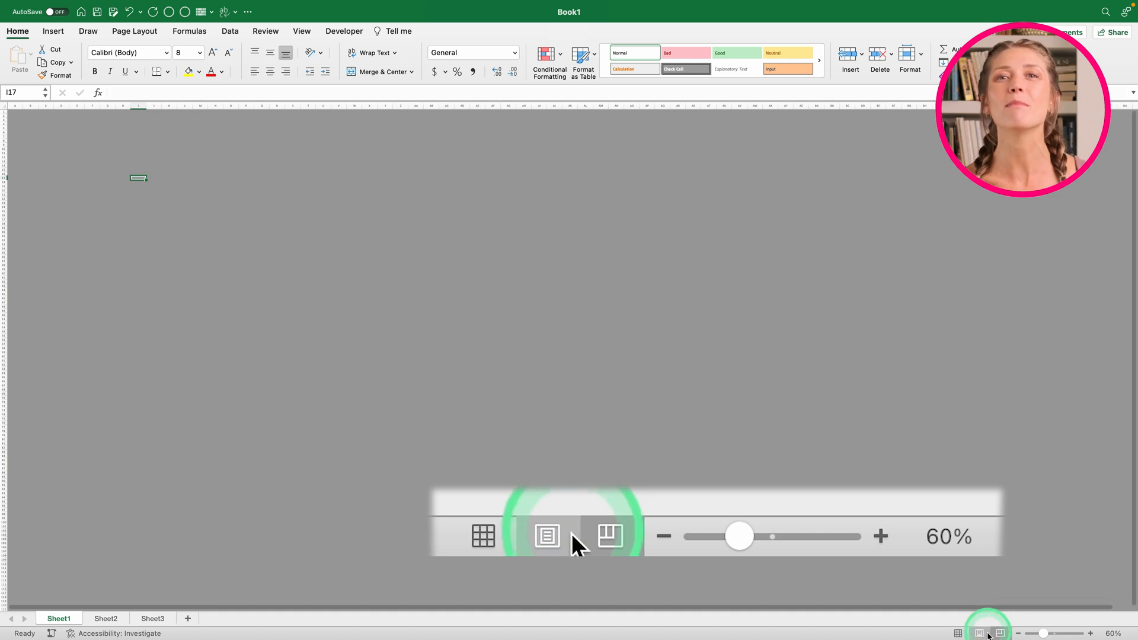
click(979, 633)
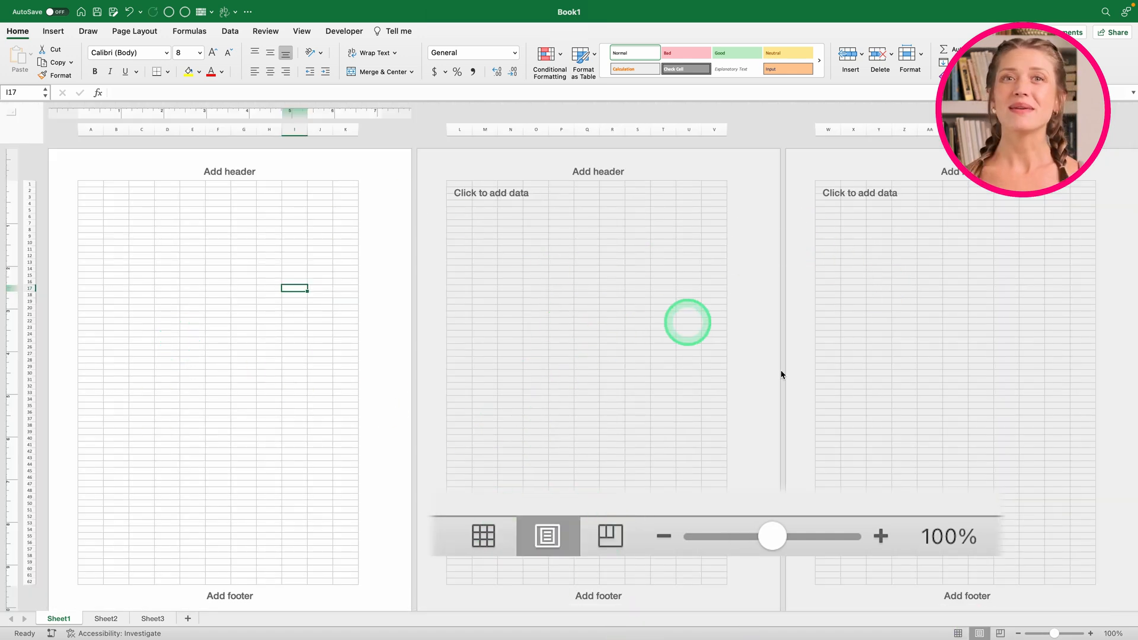
click(958, 633)
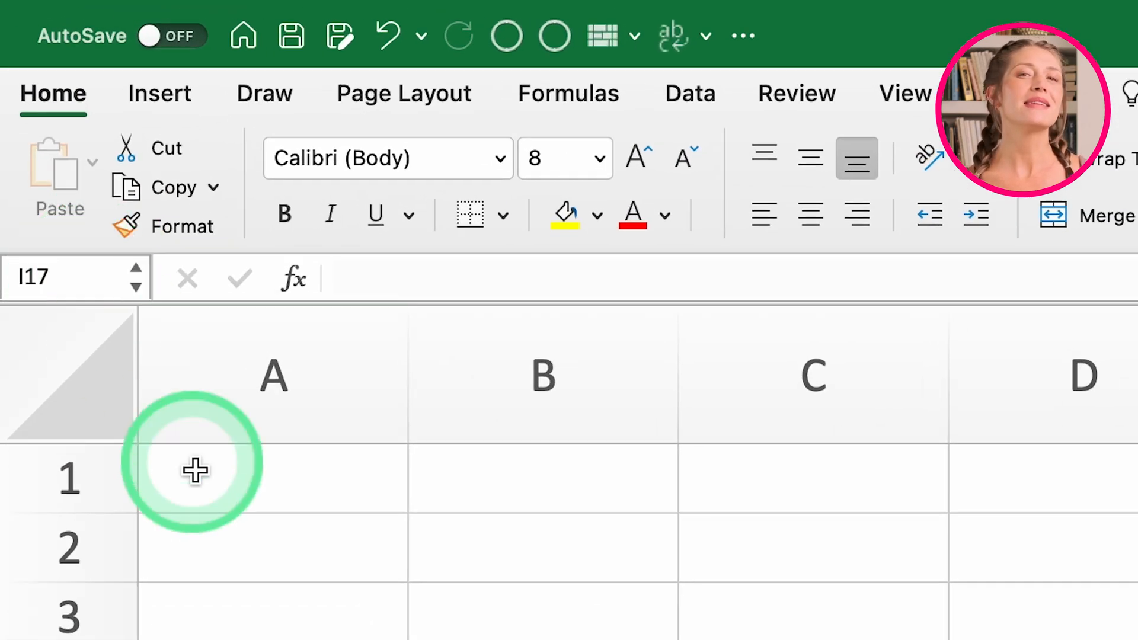
Select cell A1, followed by cell E10
click(66, 154)
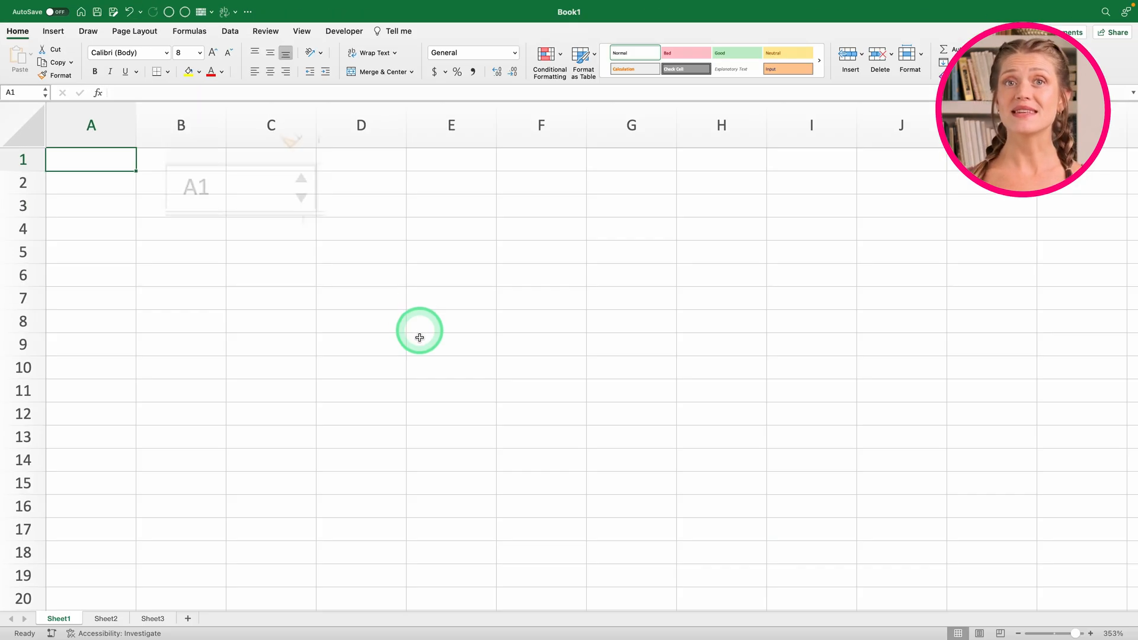
click(428, 367)
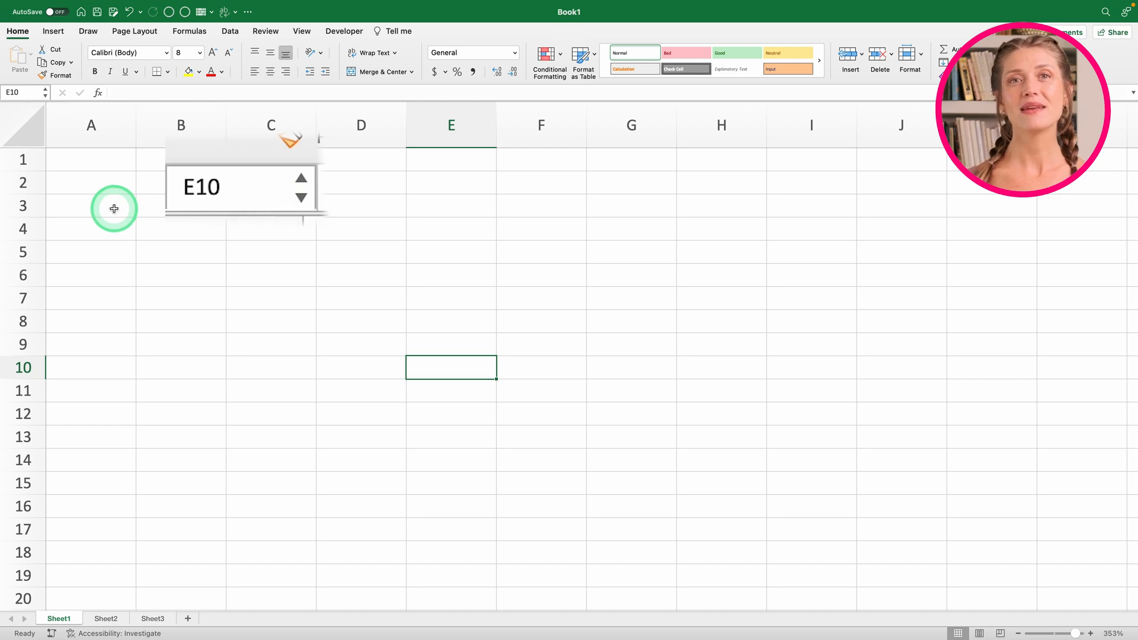
Go to cell A24 by entering its address in the Name Box, and return to cell A1
click(12, 92)
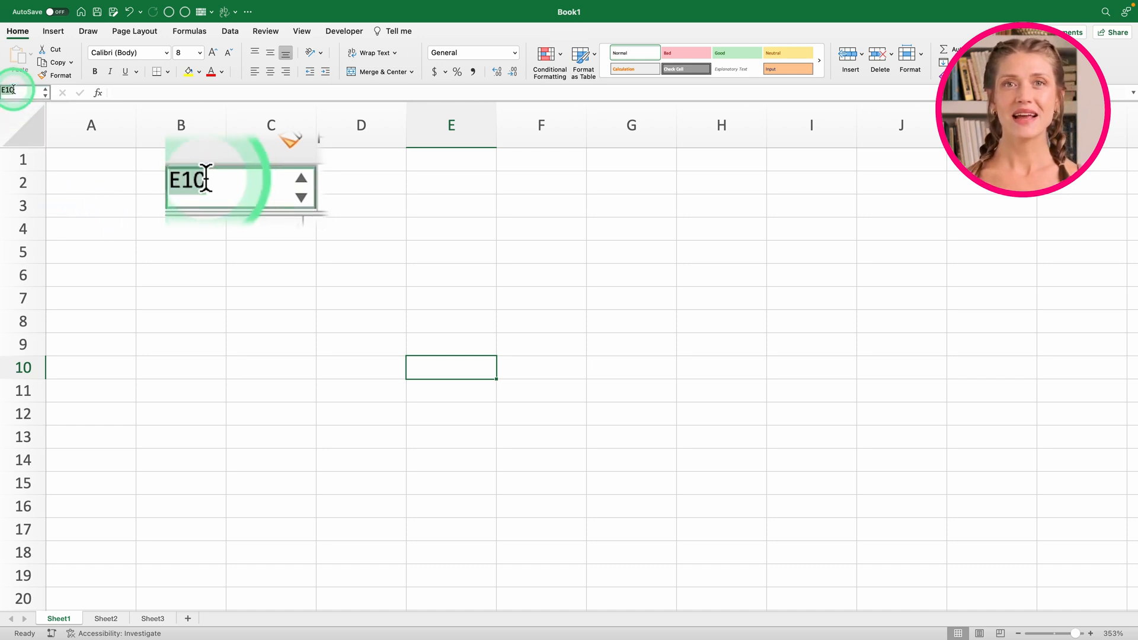
text(A)
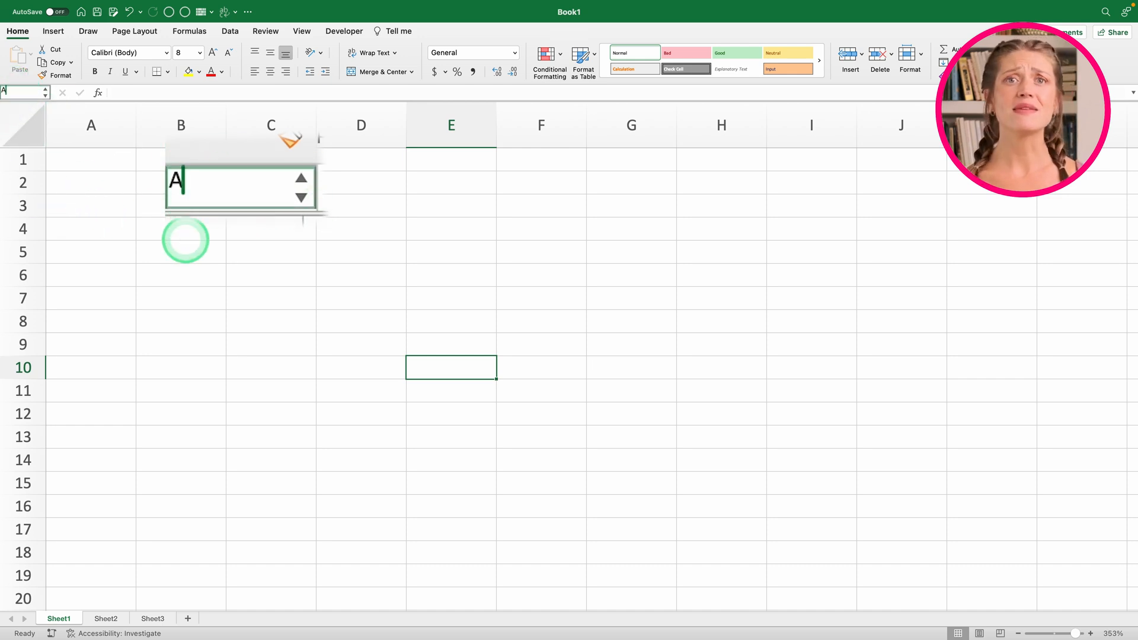
text(24)
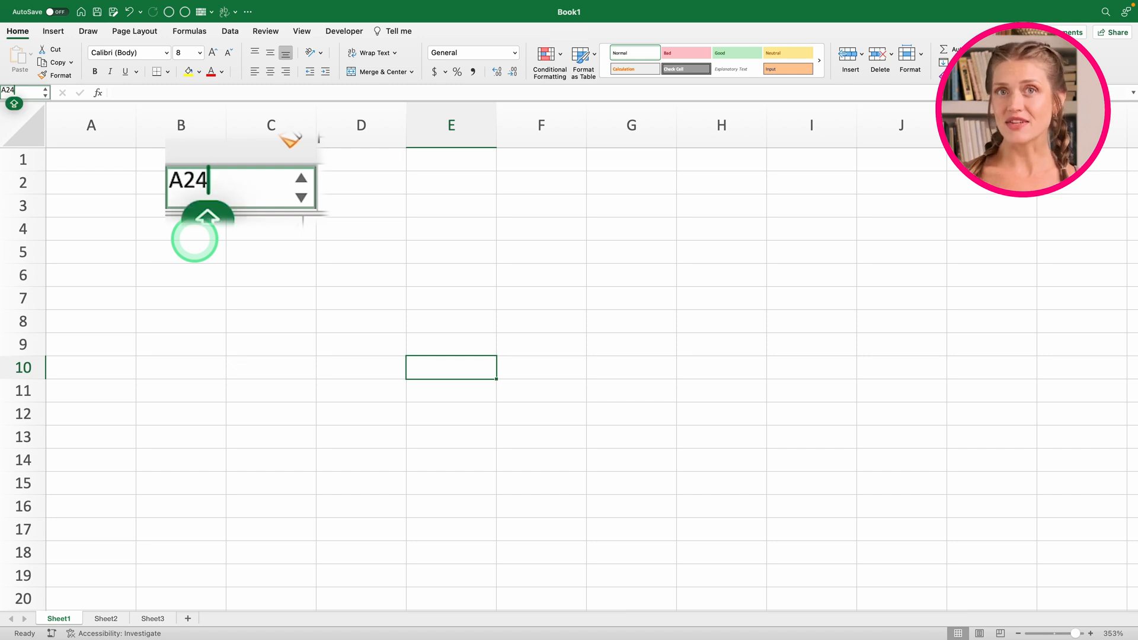
key(Return)
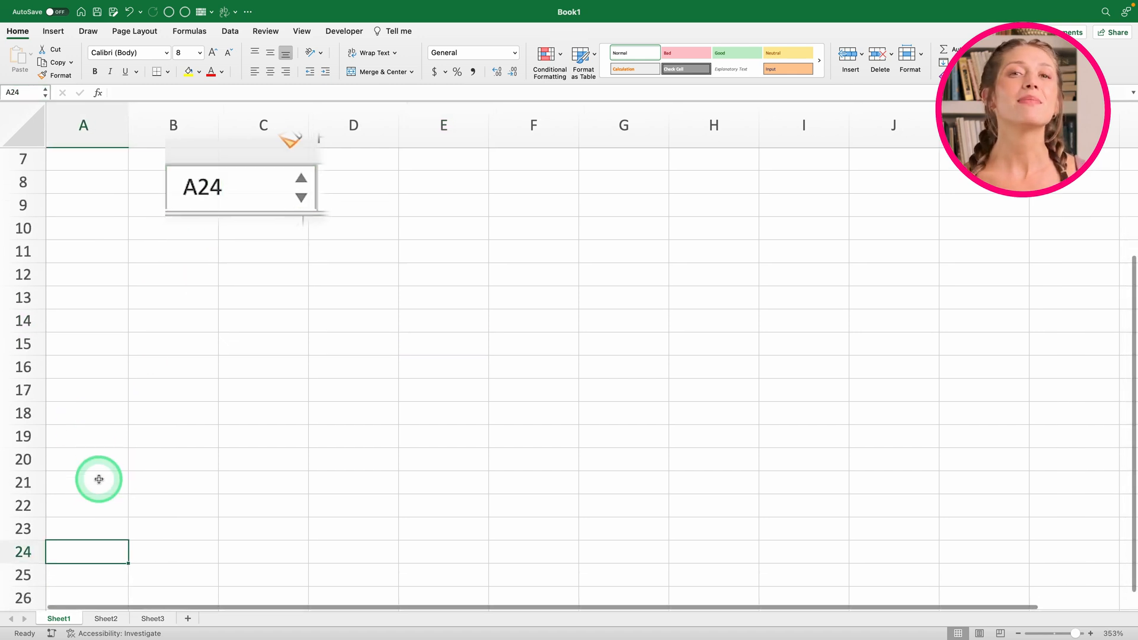
scroll(69, 269, up, 5)
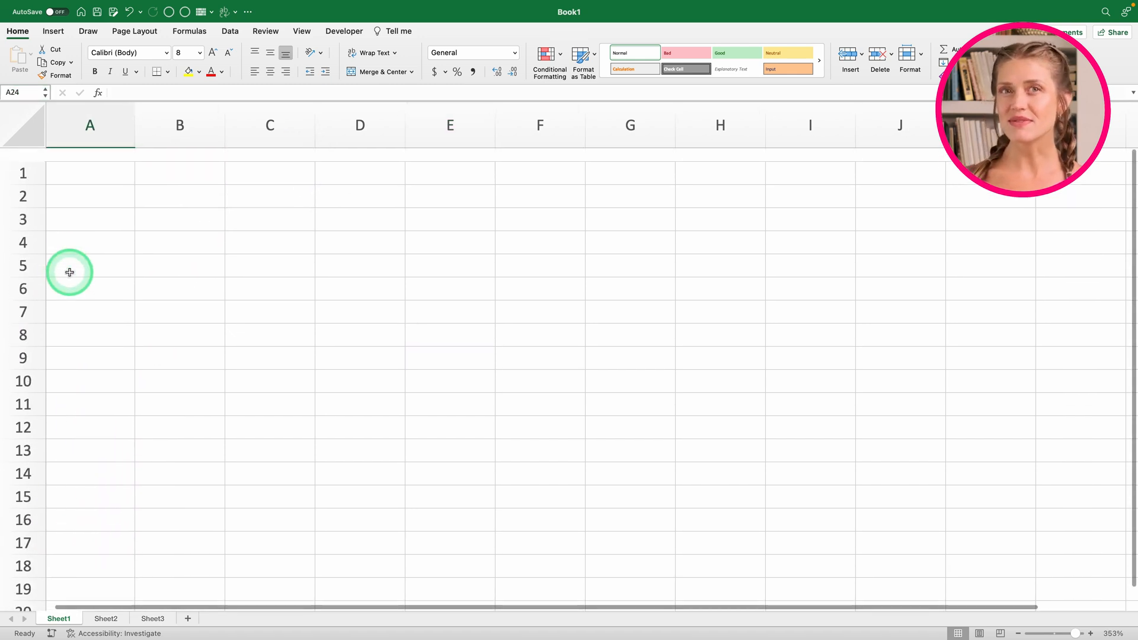
click(73, 159)
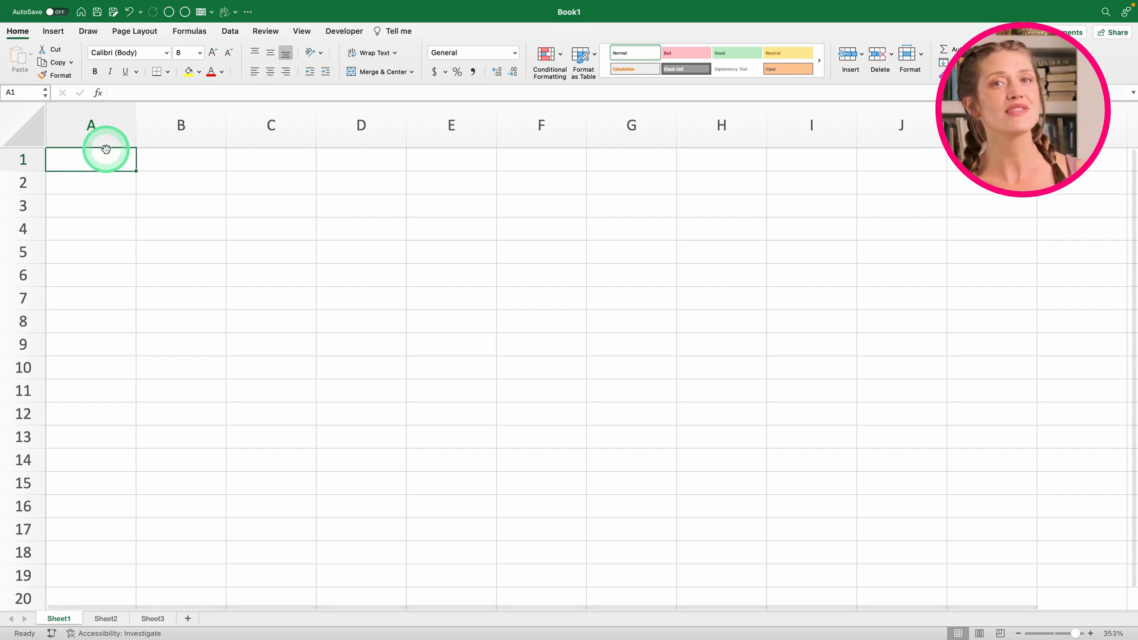
Examine the Quick Access Toolbar commands and its customization options, leaving them as they are
click(111, 13)
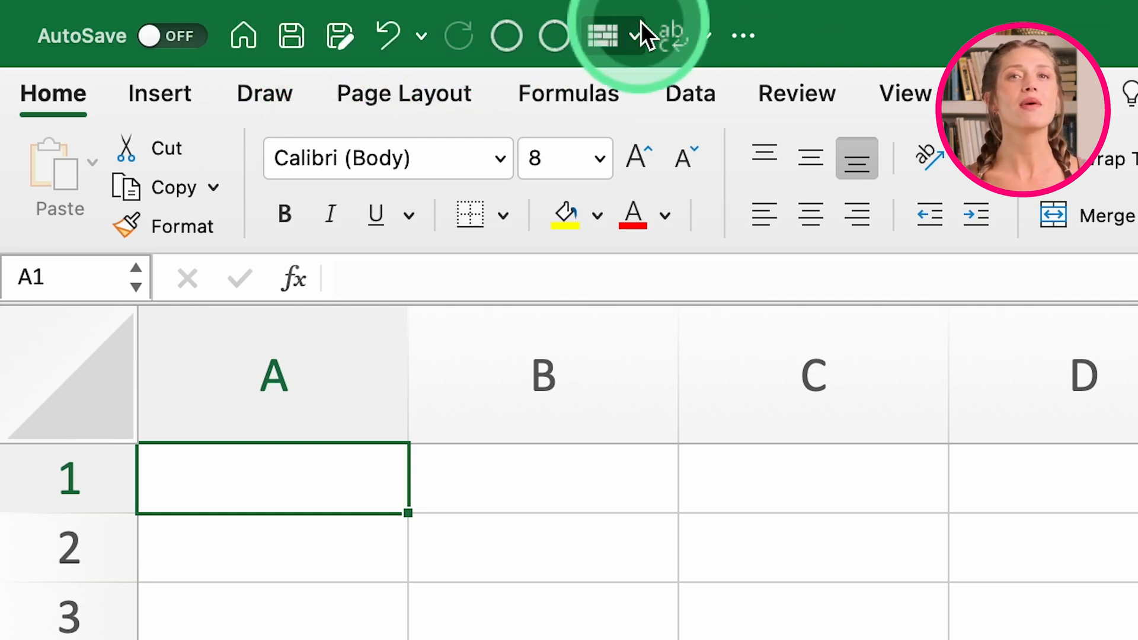
click(744, 35)
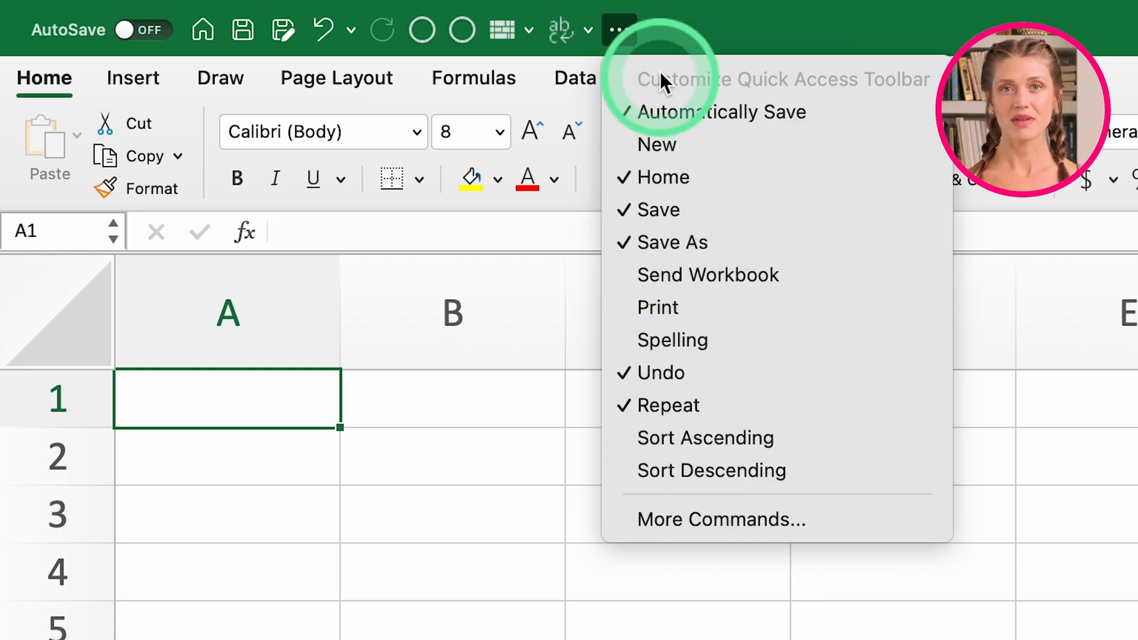
click(664, 34)
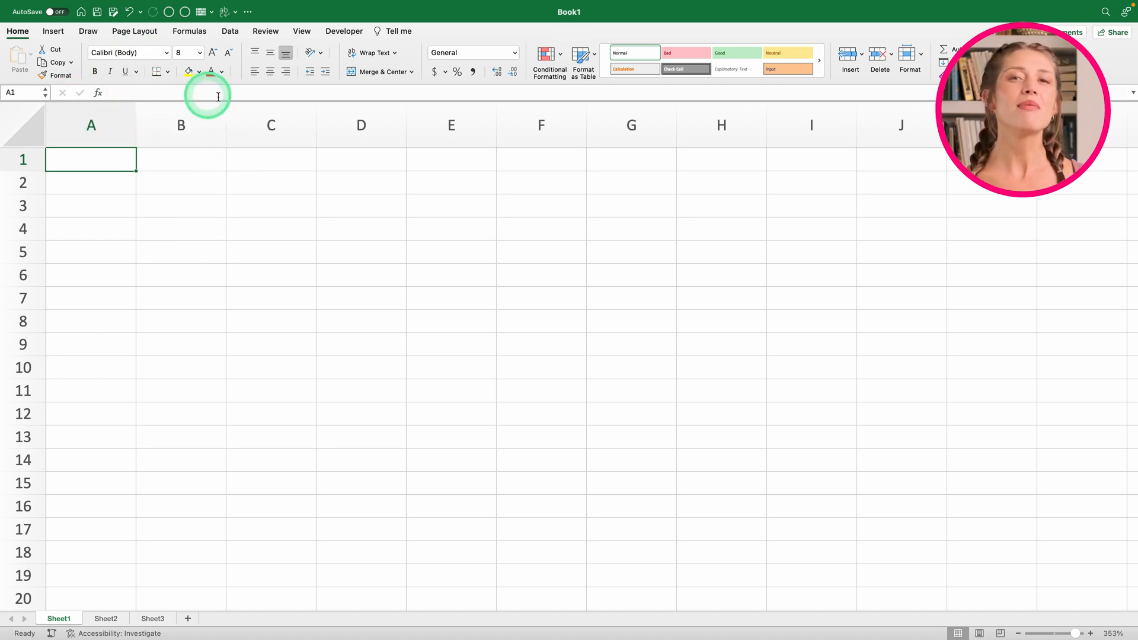
Enter the formula =SUM(D5:D13) in cell C5, and reopen the cell to review the formula before confirming it
click(240, 252)
text(=SUM()
drag(382, 252, 382, 369)
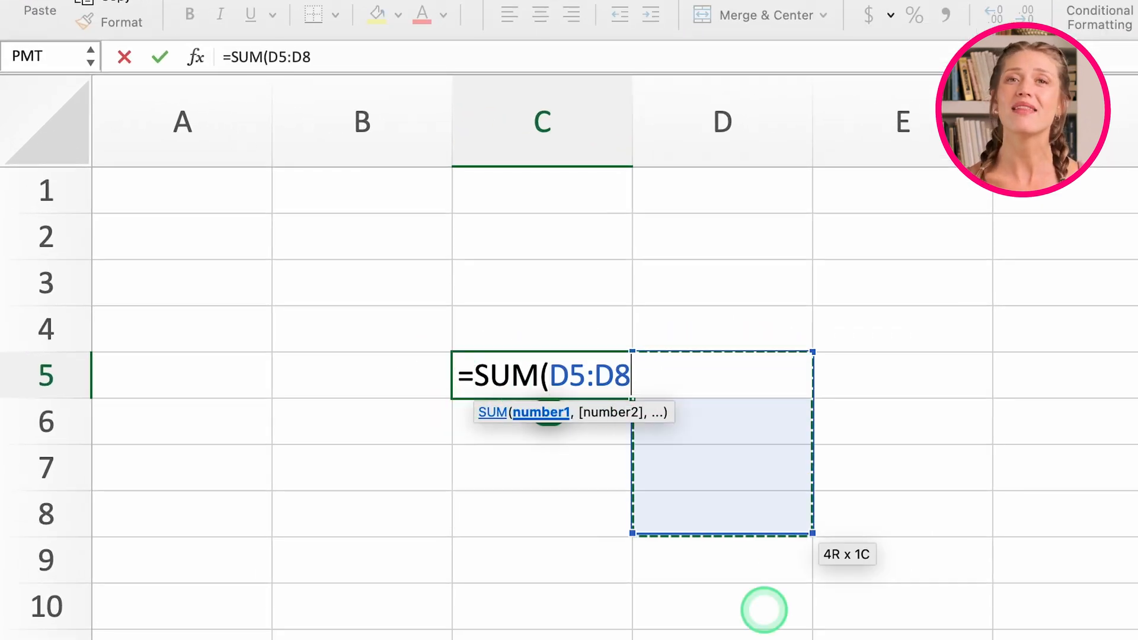
drag(764, 610, 764, 639)
text())
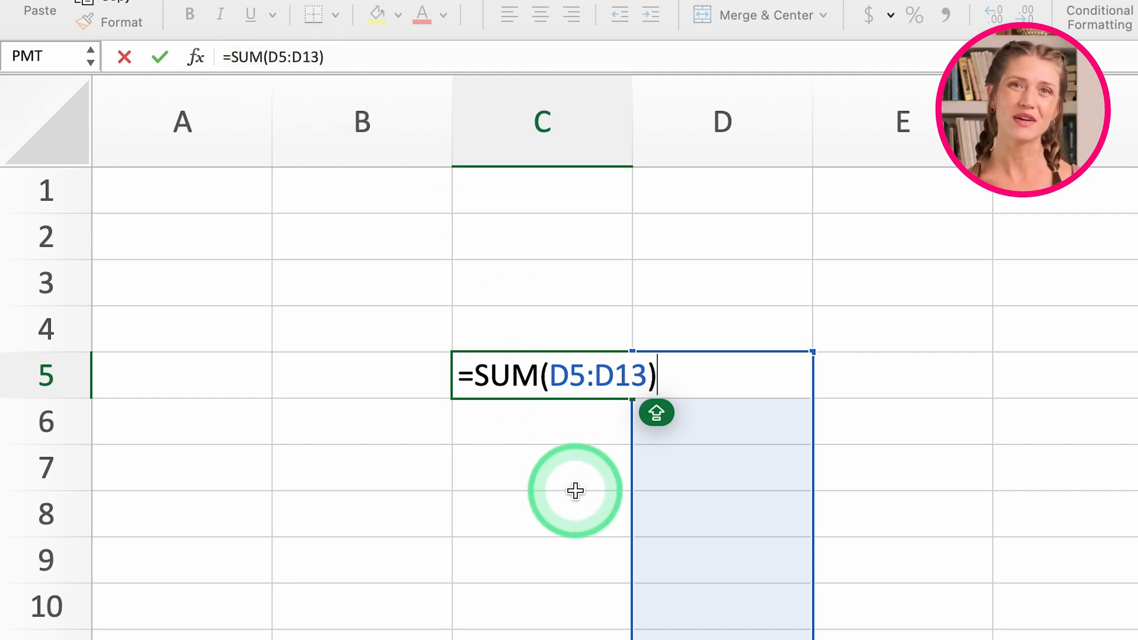
key(Return)
double_click(568, 370)
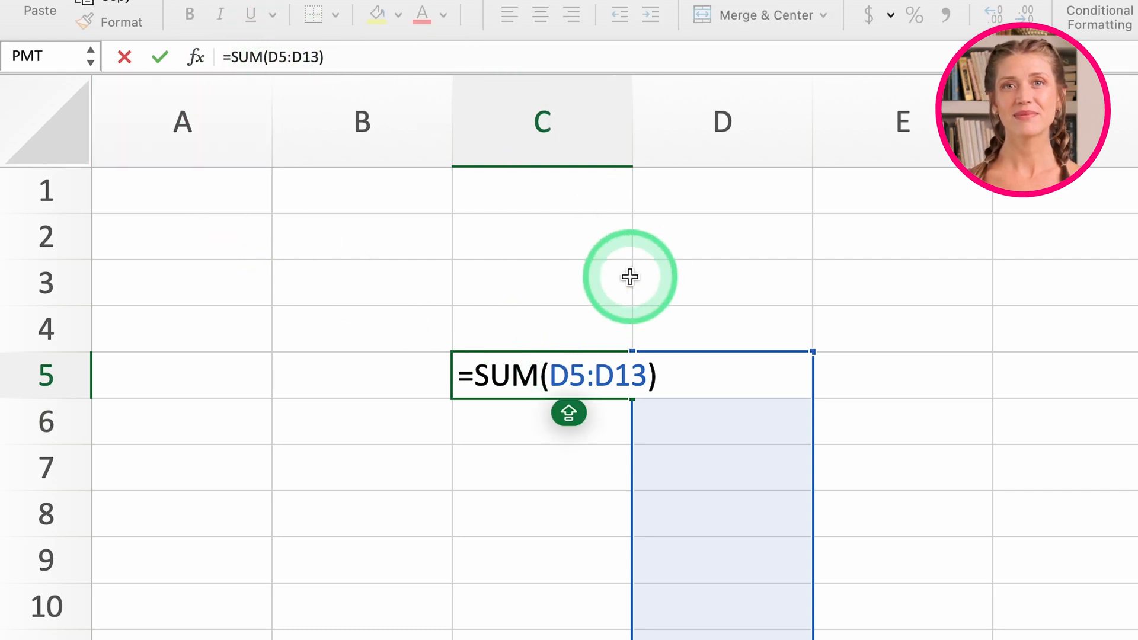
key(Return)
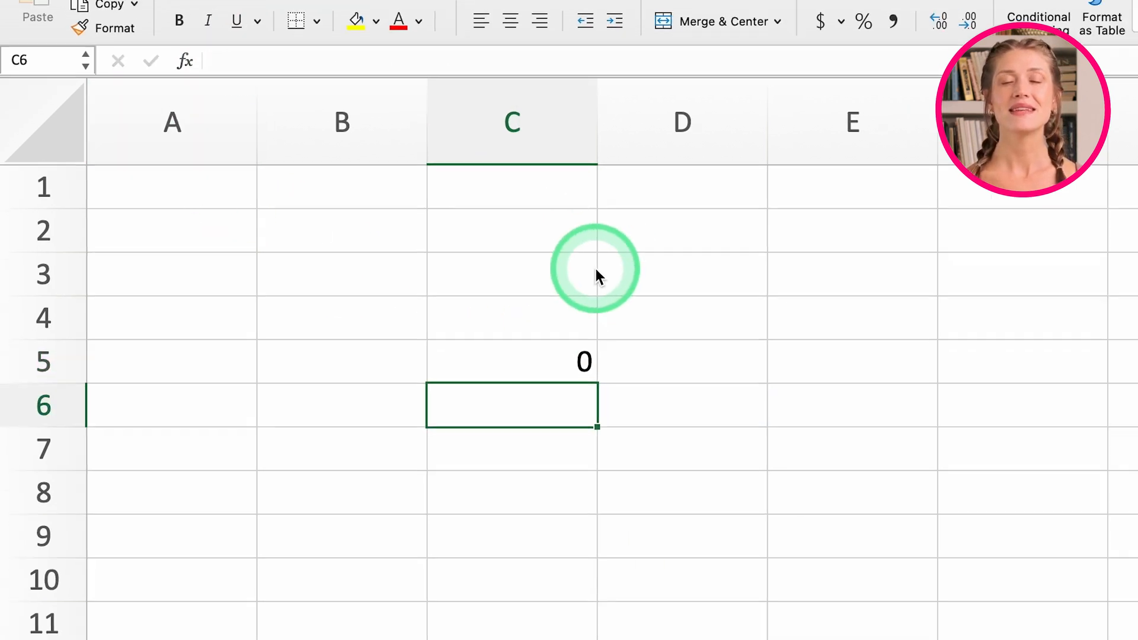
Clear cell C5 and save the workbook in Documents as an Excel Workbook (.xlsx) under a name beginning with "Excel For"
click(584, 380)
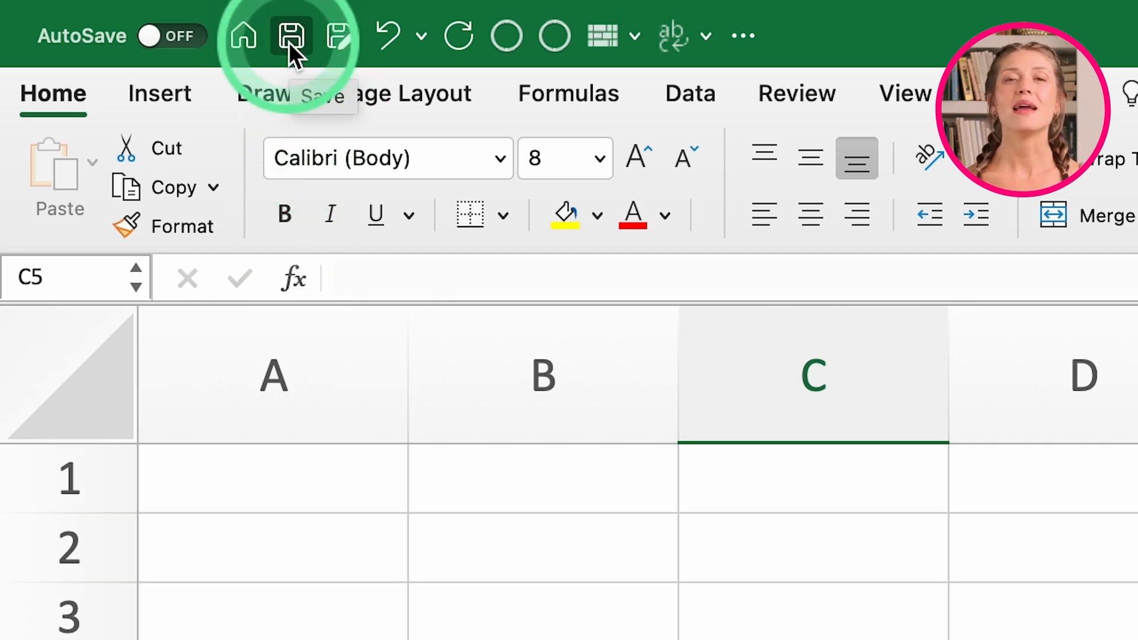
click(196, 23)
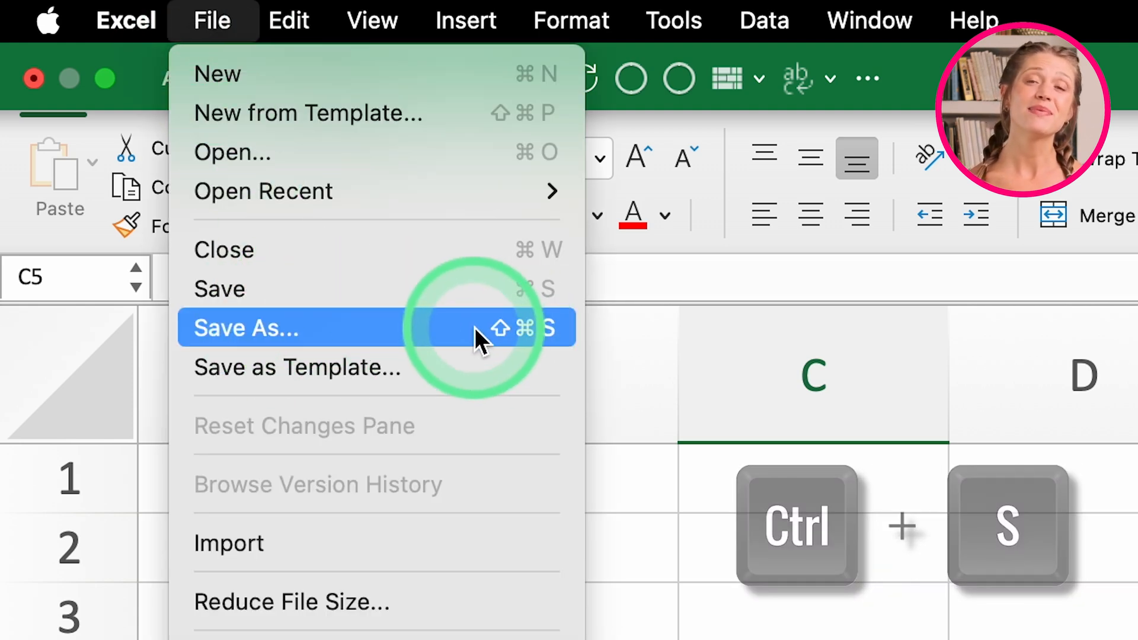
click(455, 301)
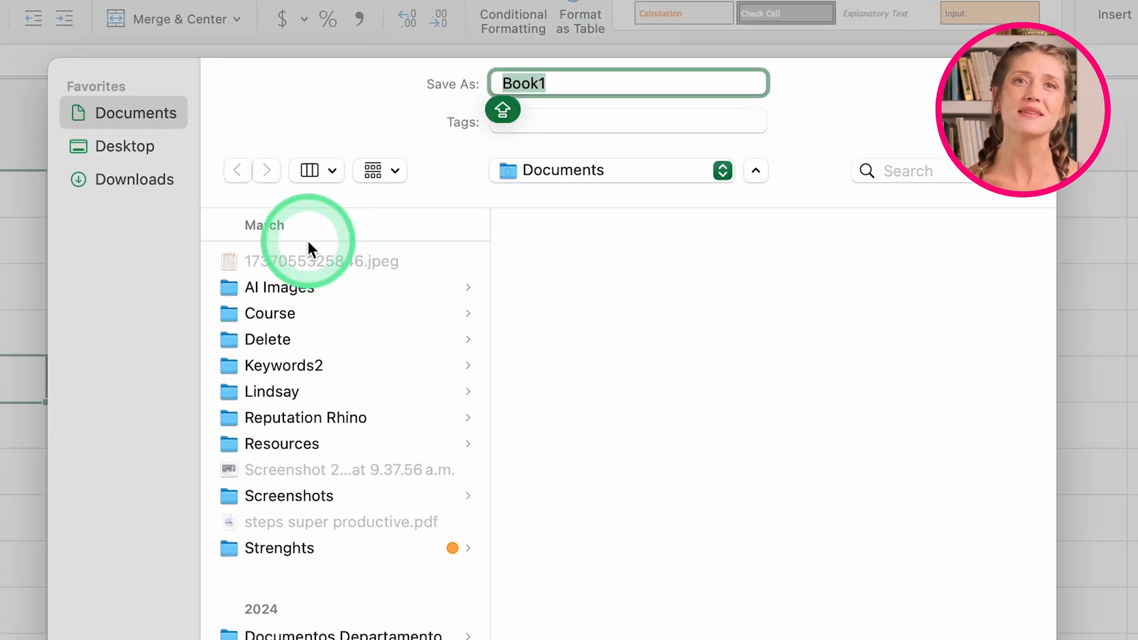
scroll(329, 394, down, 1)
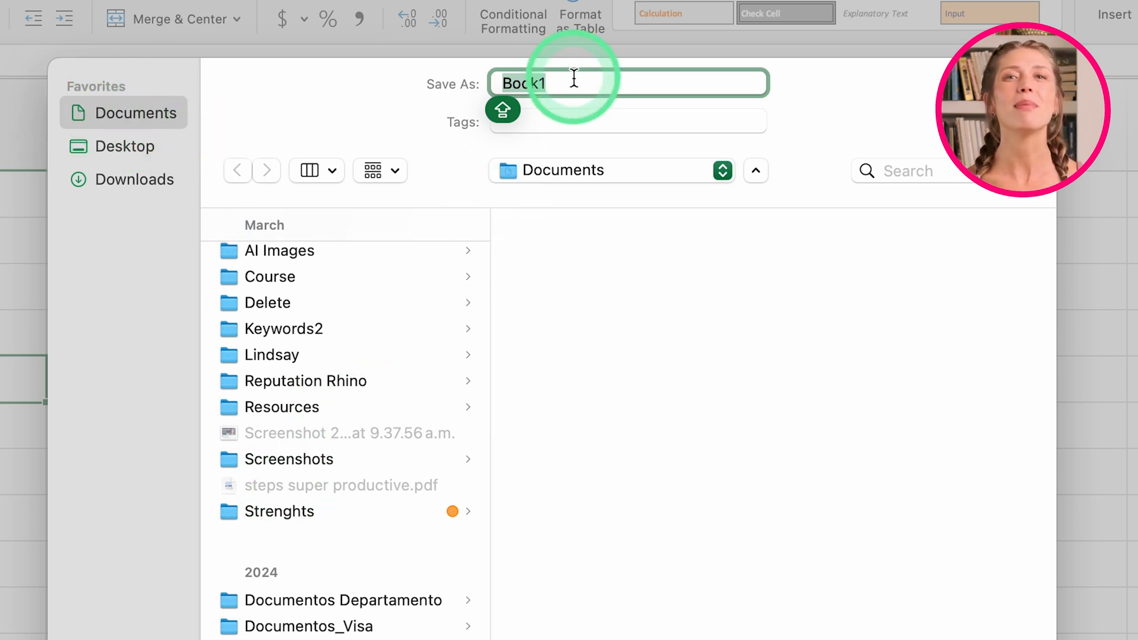
text(Ex)
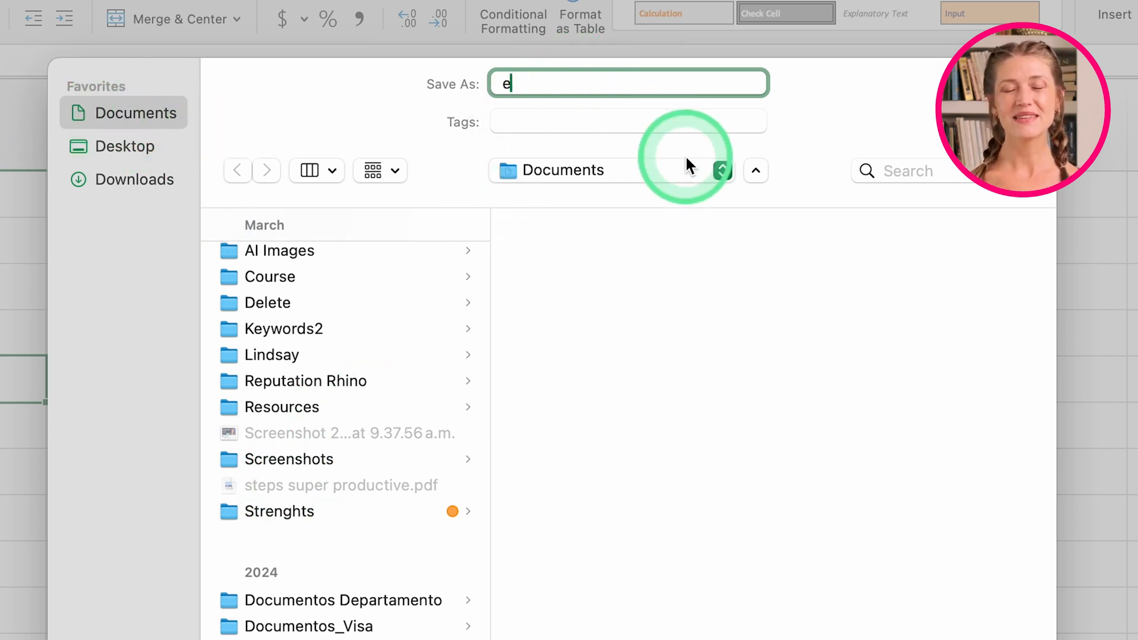
text(cel For Be)
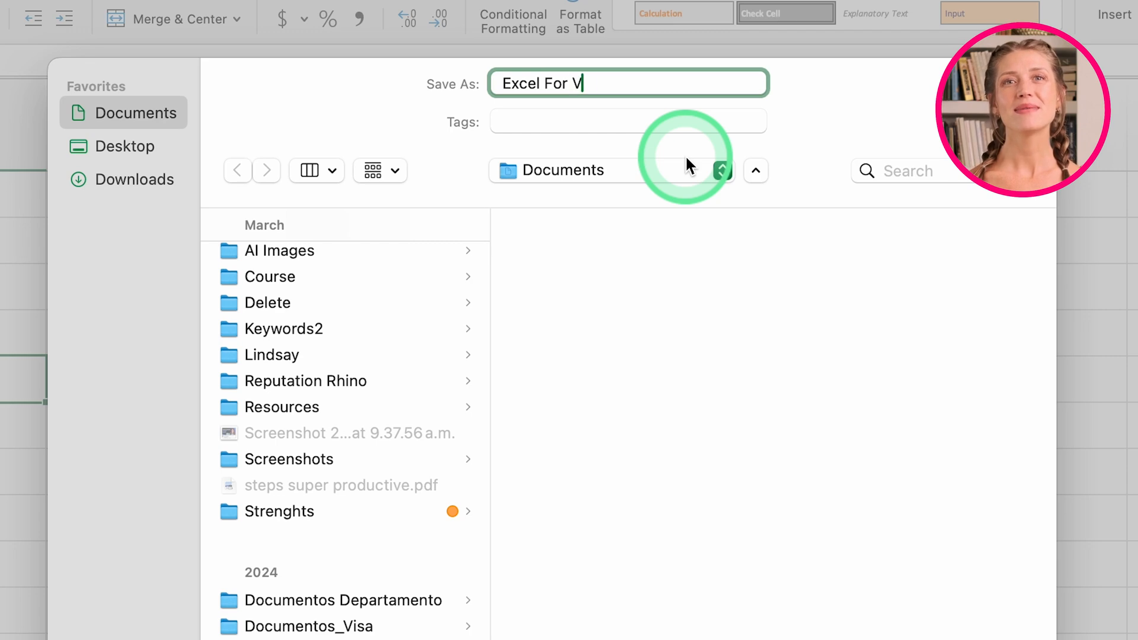
text(gi)
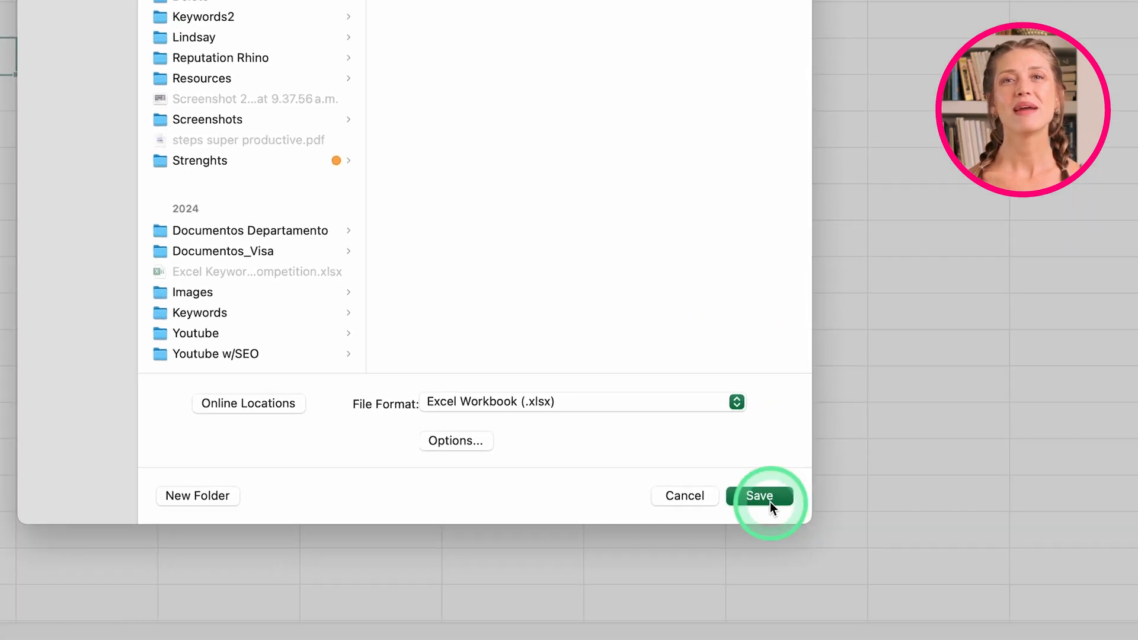
click(766, 499)
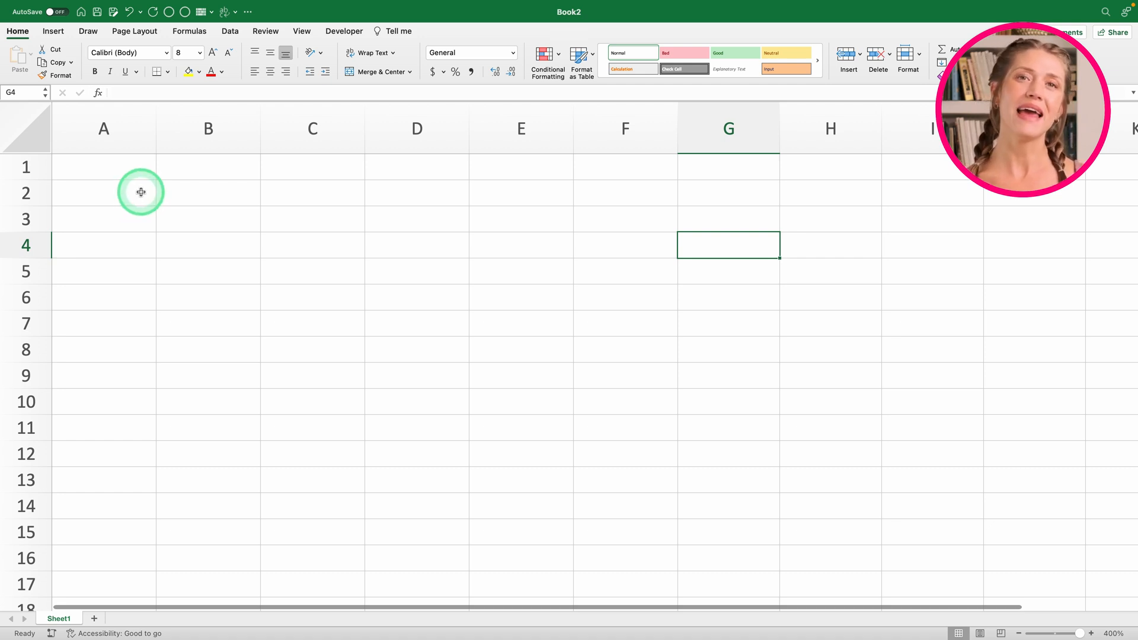
Select the whole of column A, column B and columns C through E in turn, and return to the single cell D4
click(115, 121)
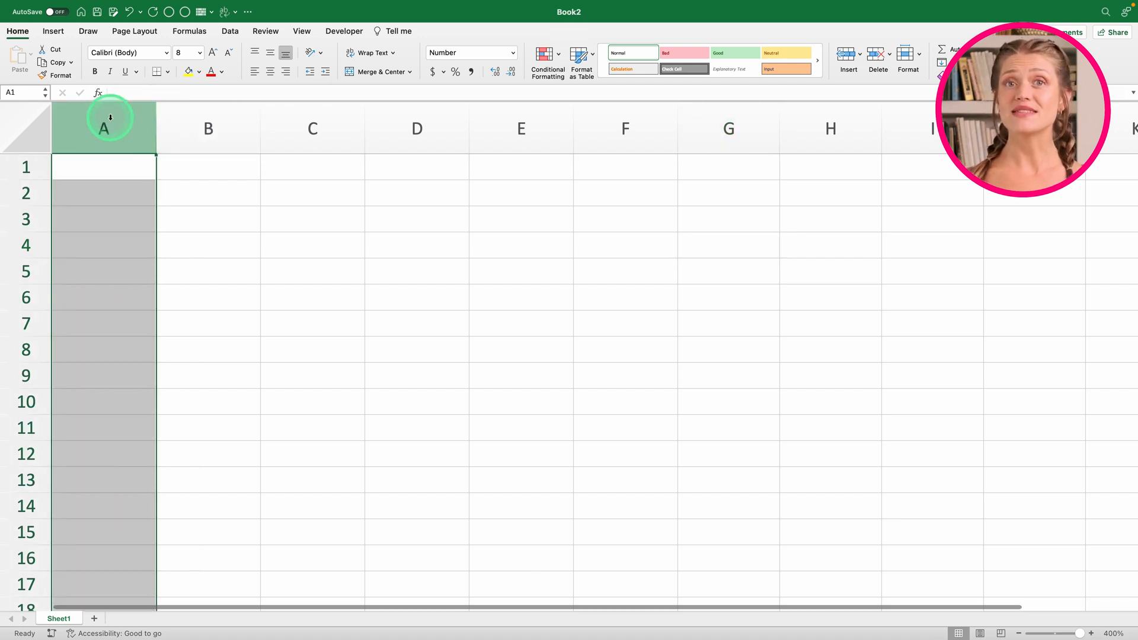
click(183, 108)
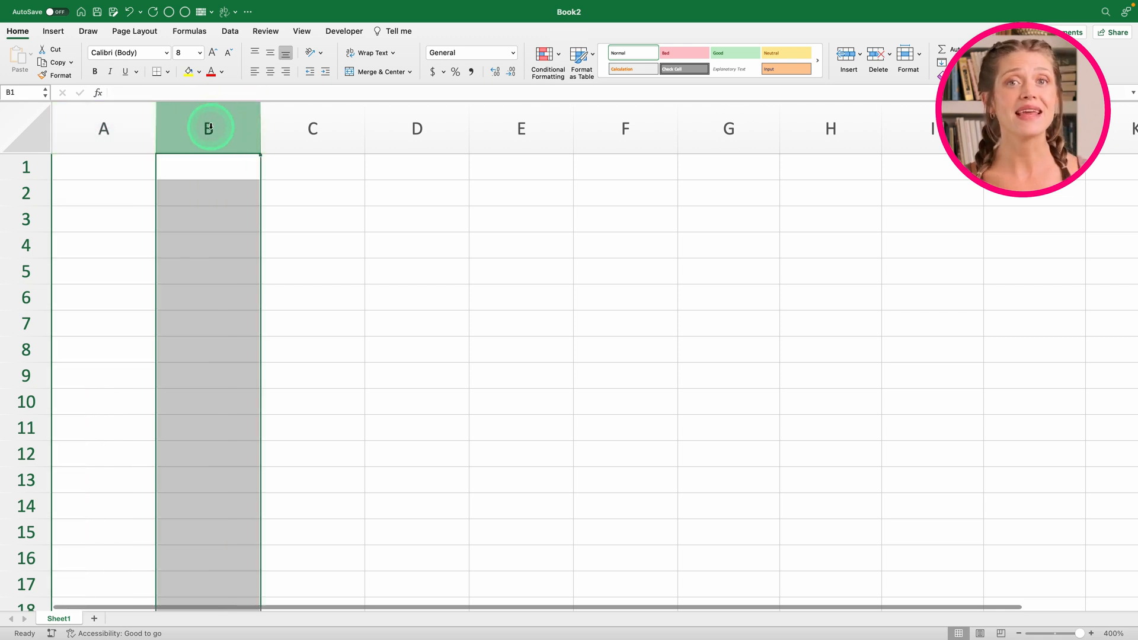
drag(209, 124, 513, 128)
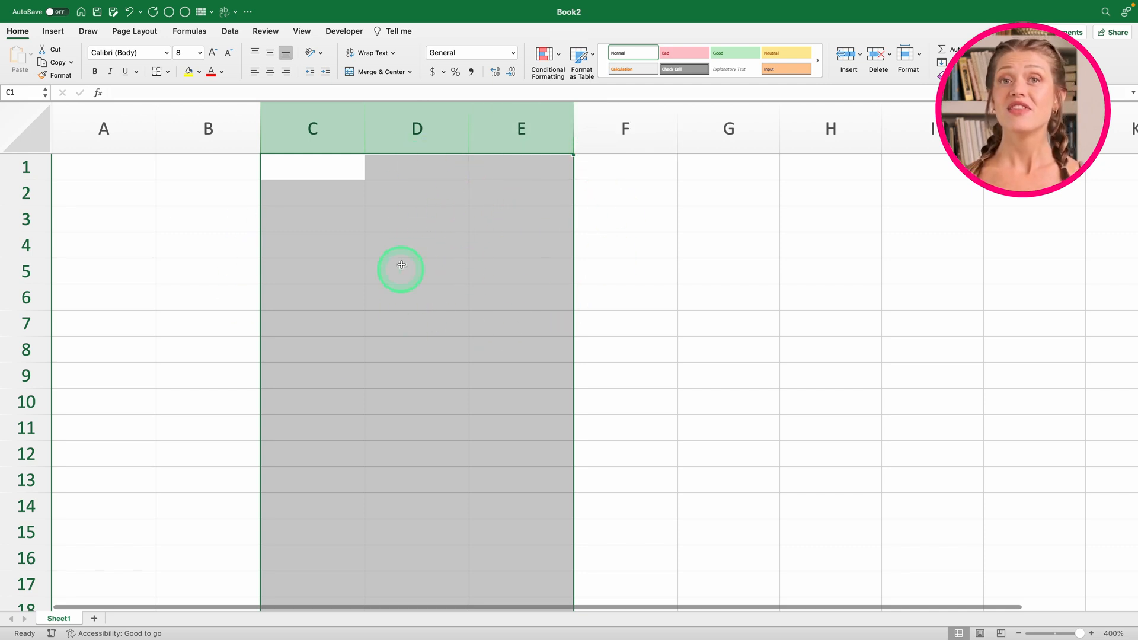
click(418, 241)
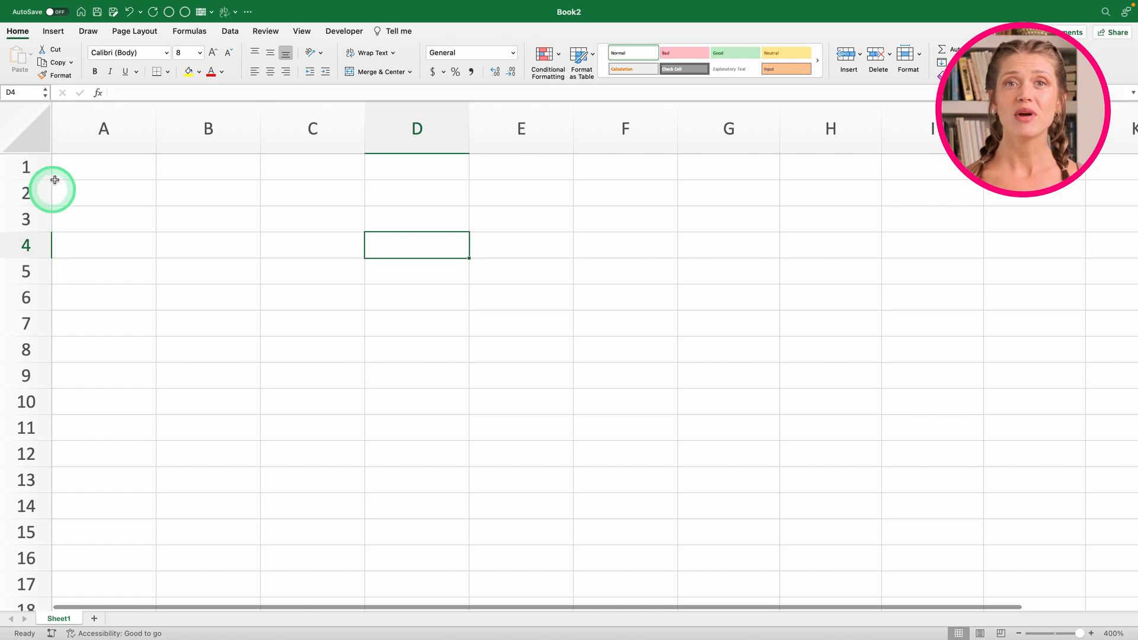
Enter the numbers 1 to 6 in cells A1 through A6, one per row
click(86, 167)
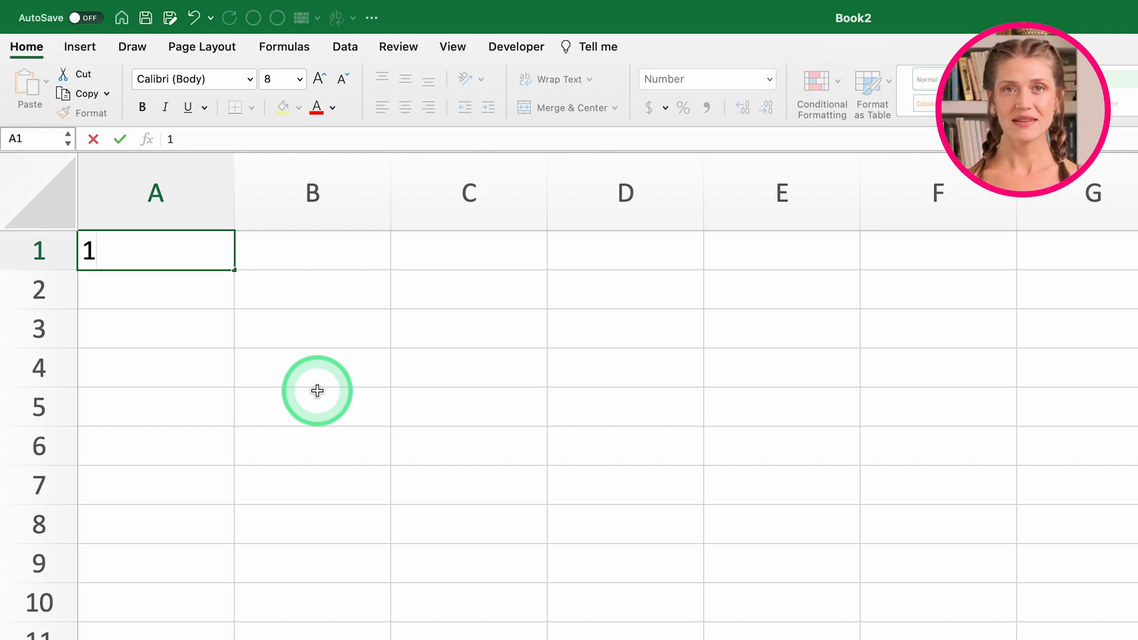
key(Return)
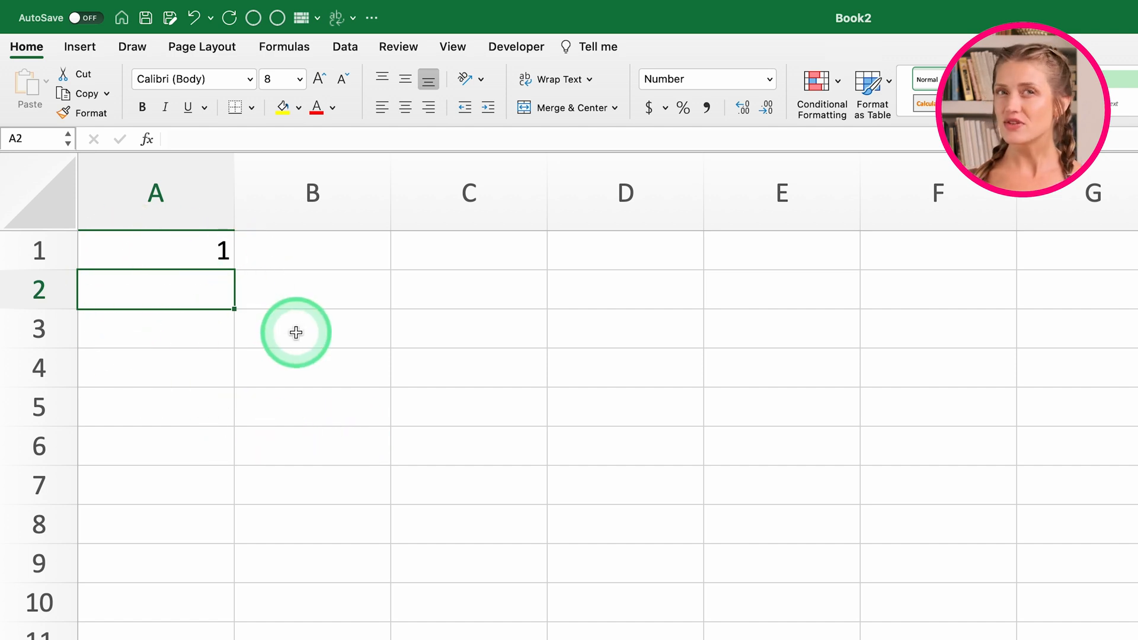
key(Return)
text(3)
key(Return)
text(4)
key(Return)
text(5)
key(Return)
text(6)
key(Return)
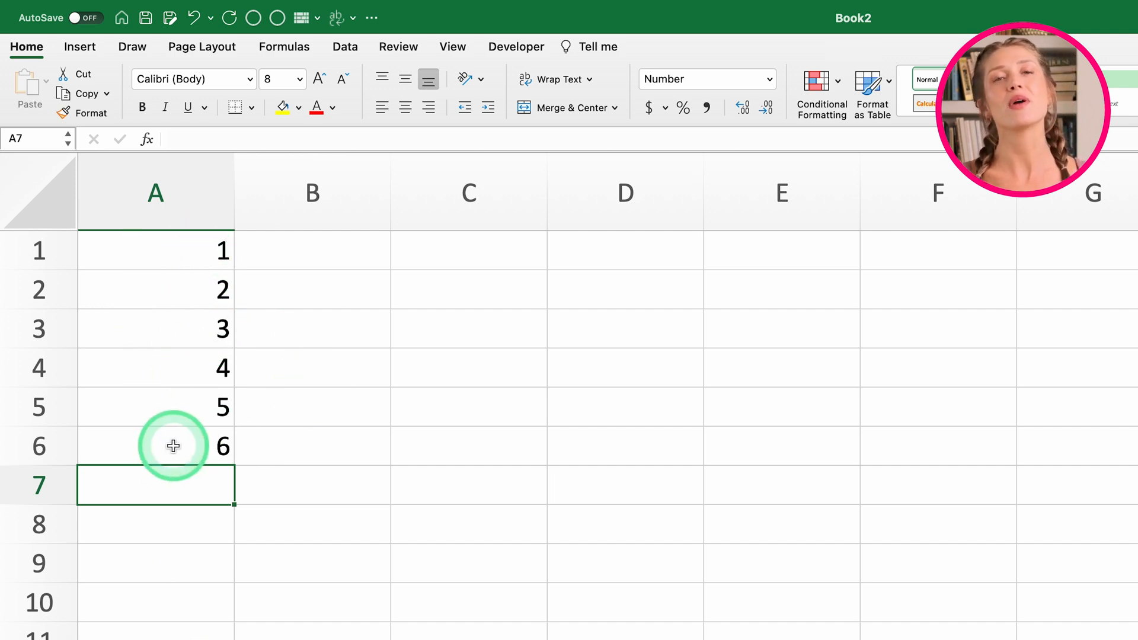
Select A1:A4 and extend the number series down column A to row 70 with the fill handle
click(187, 245)
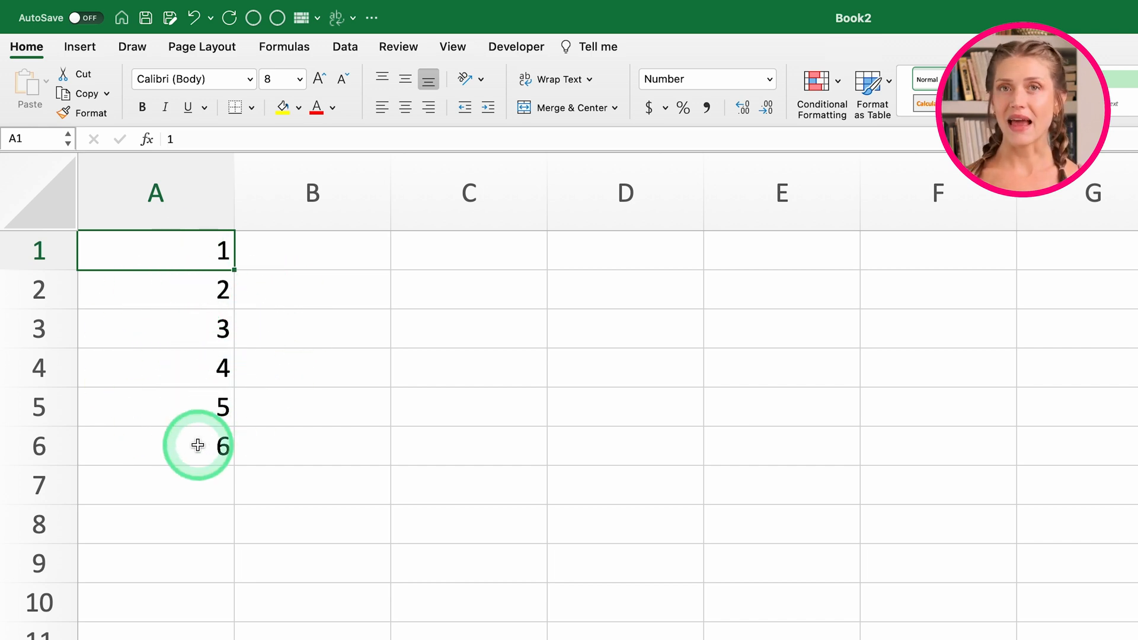
shift+click(199, 368)
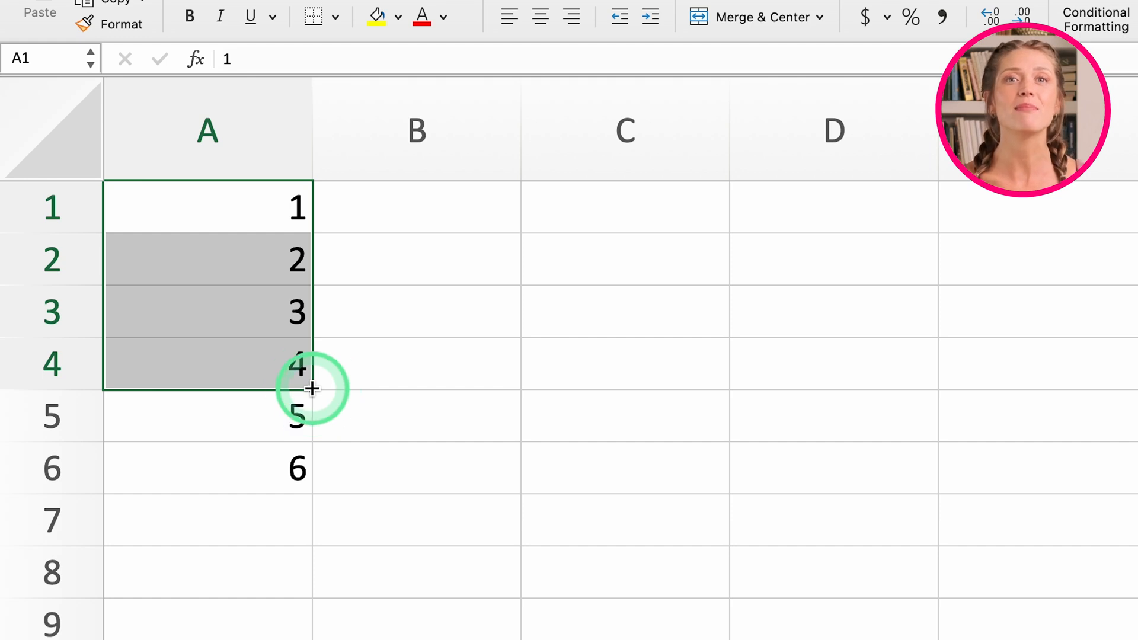
drag(312, 389, 140, 600)
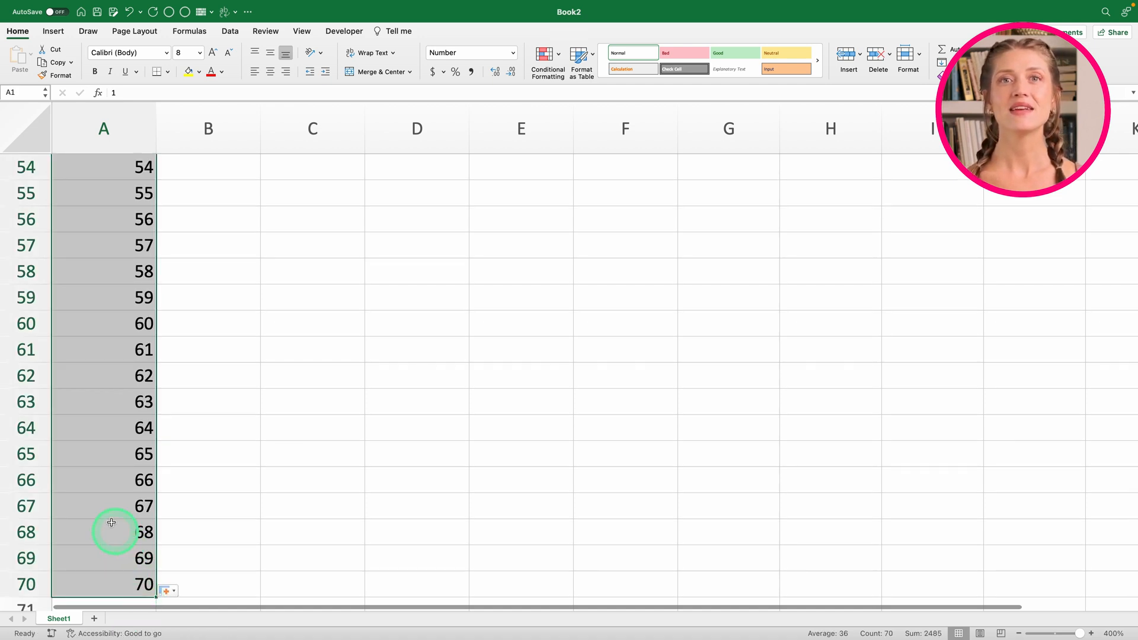
scroll(111, 459, down, 2)
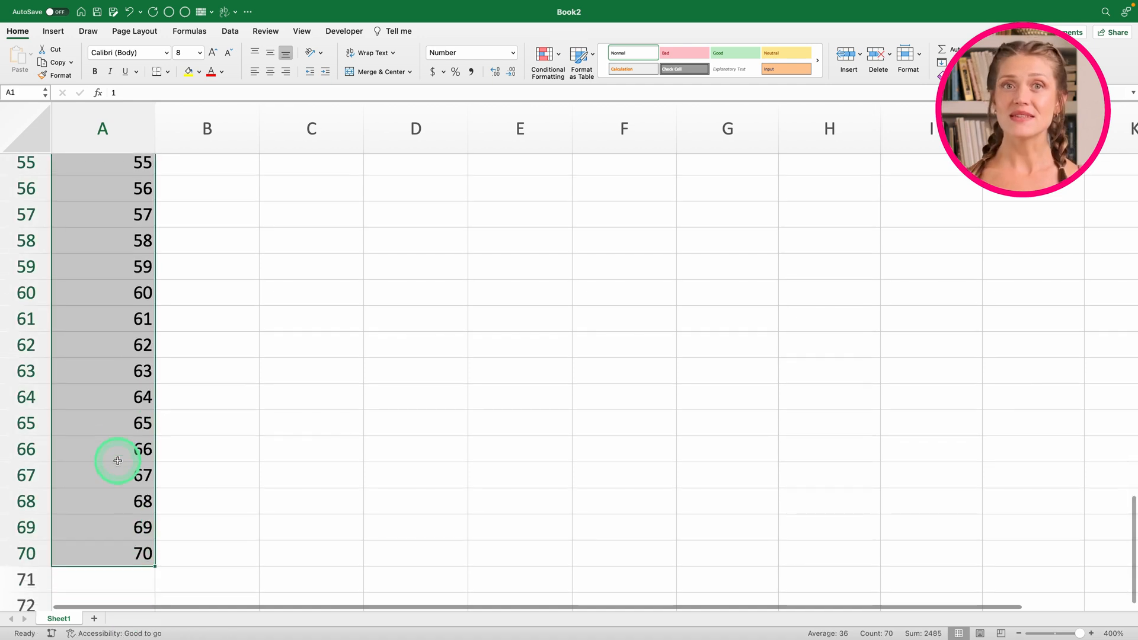
click(118, 460)
scroll(142, 361, up, 10)
scroll(139, 359, up, 12)
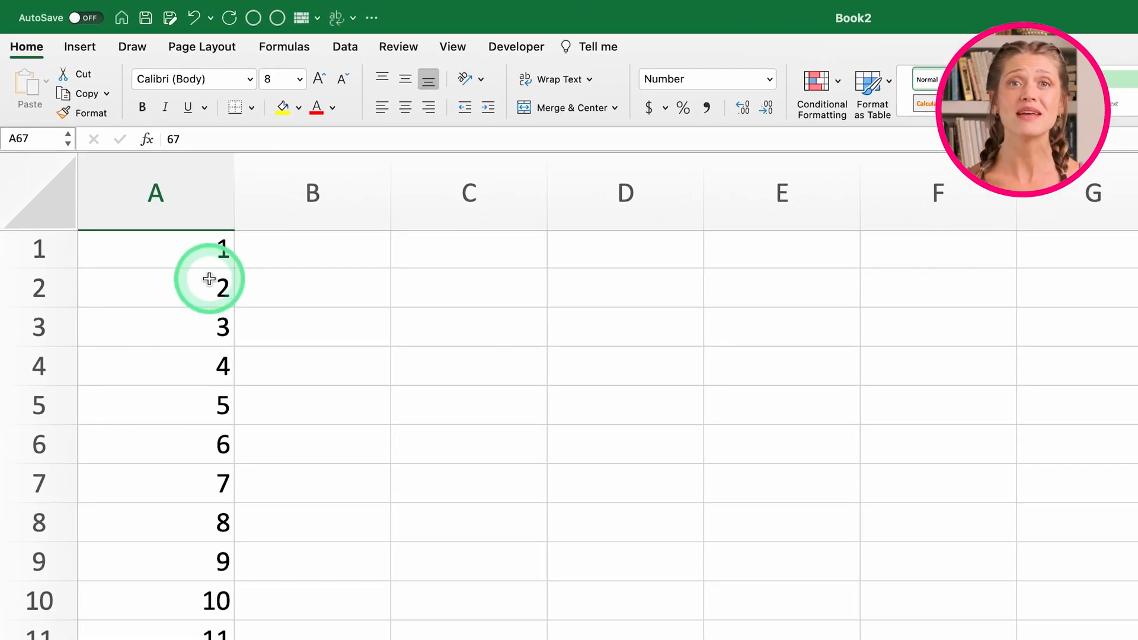
Enter a first name in cell B1 and another, misspelled one in cell B2
click(267, 249)
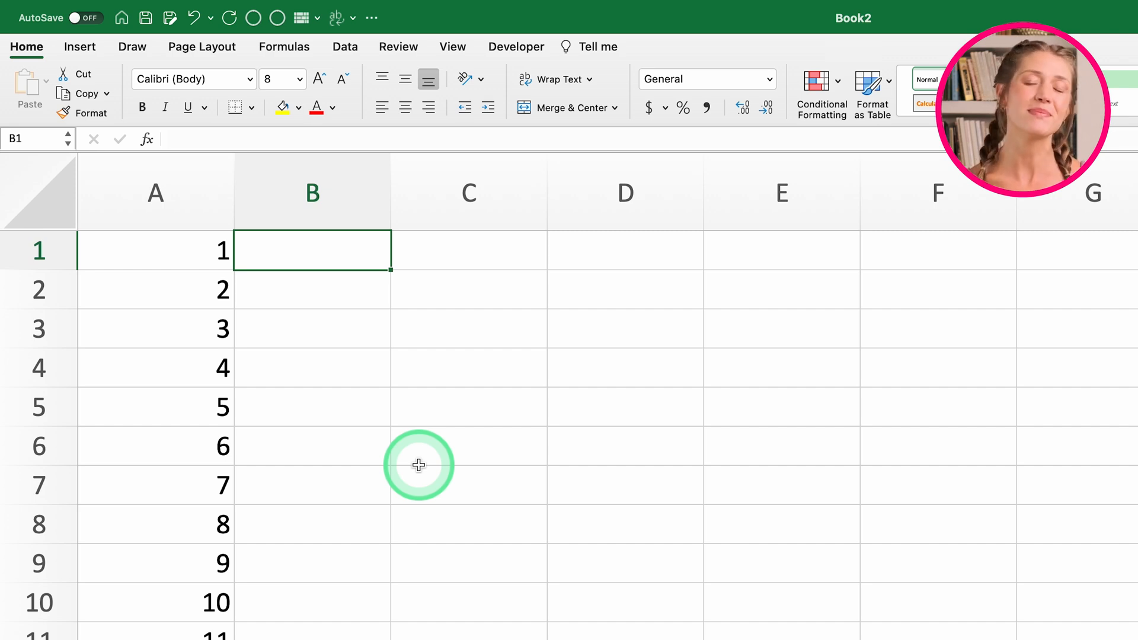
text(Mary)
key(Return)
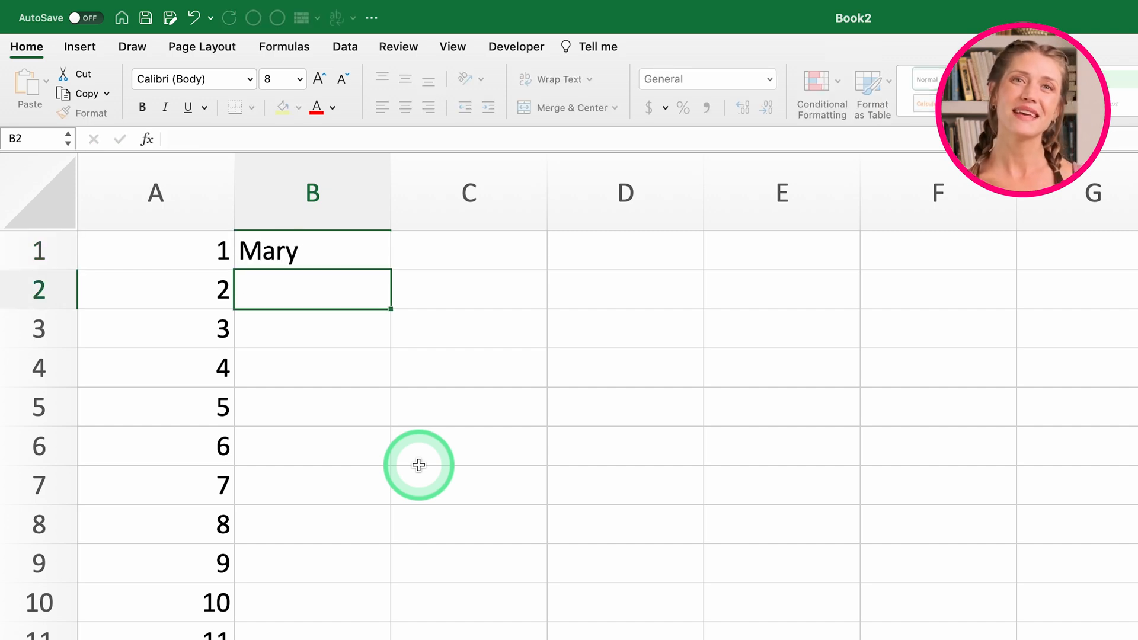
text(Jams)
key(Return)
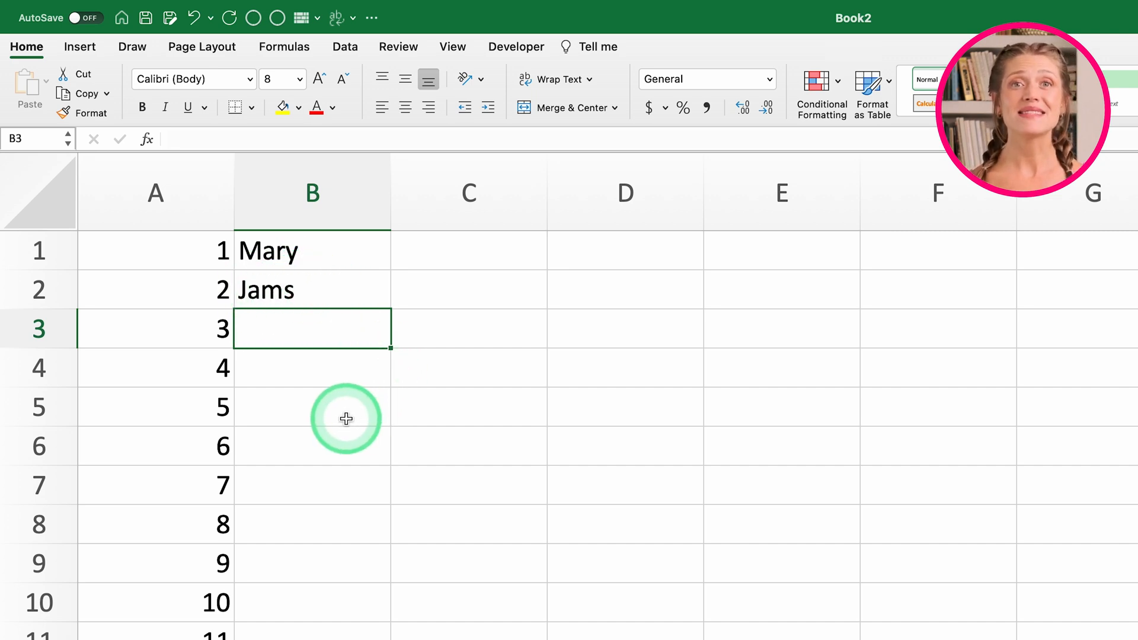
Try overwriting the name in cell B2, and undo the change
click(262, 290)
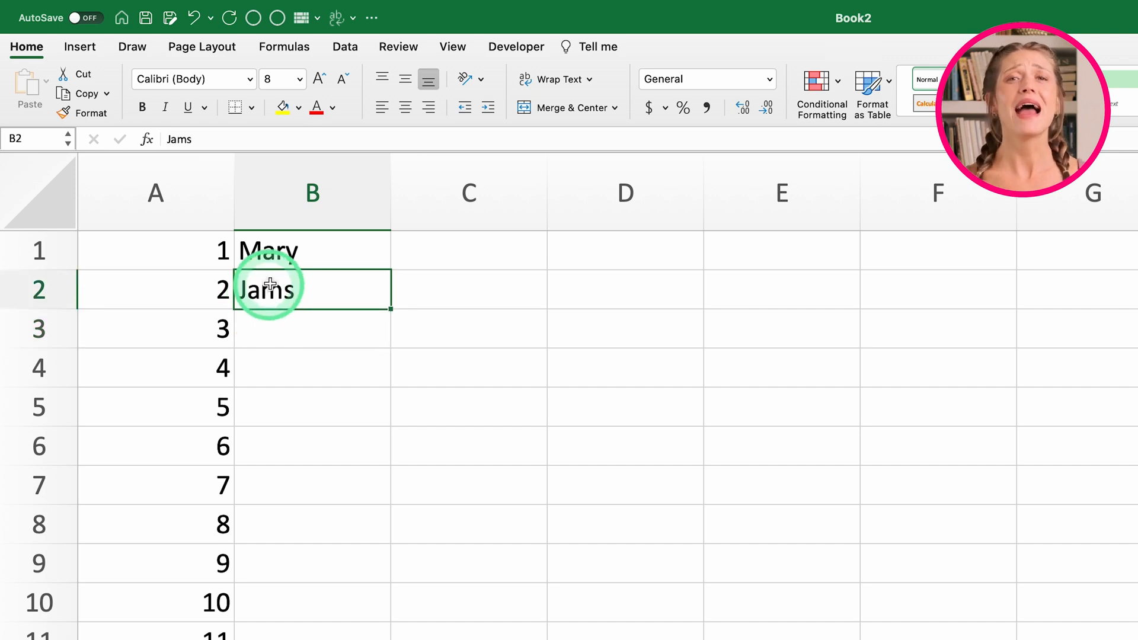
text(f)
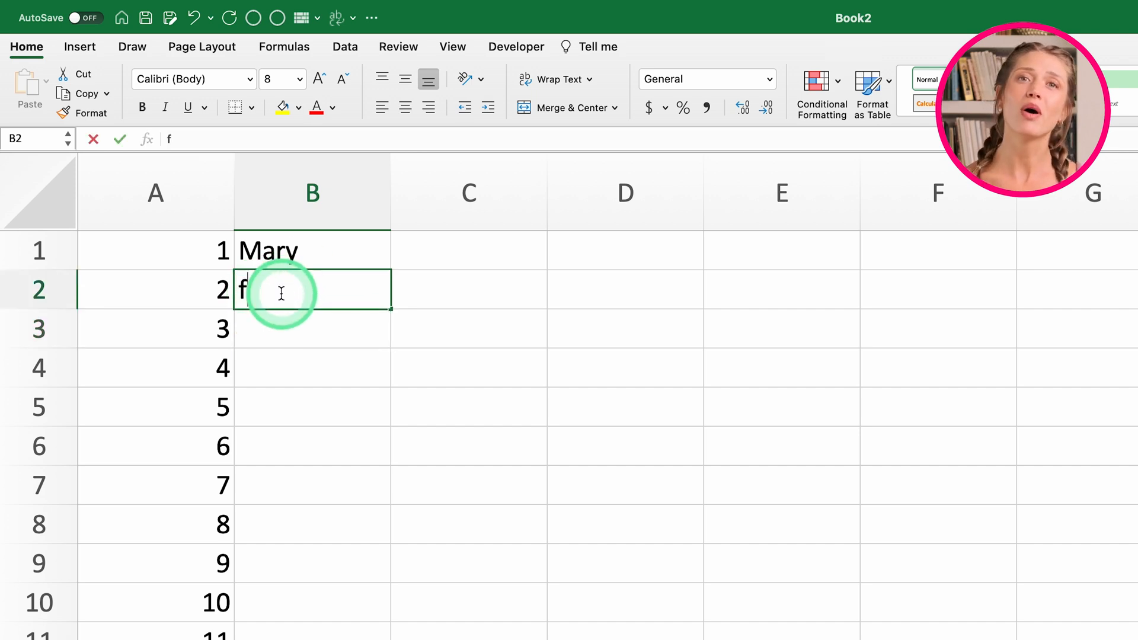
key(Return)
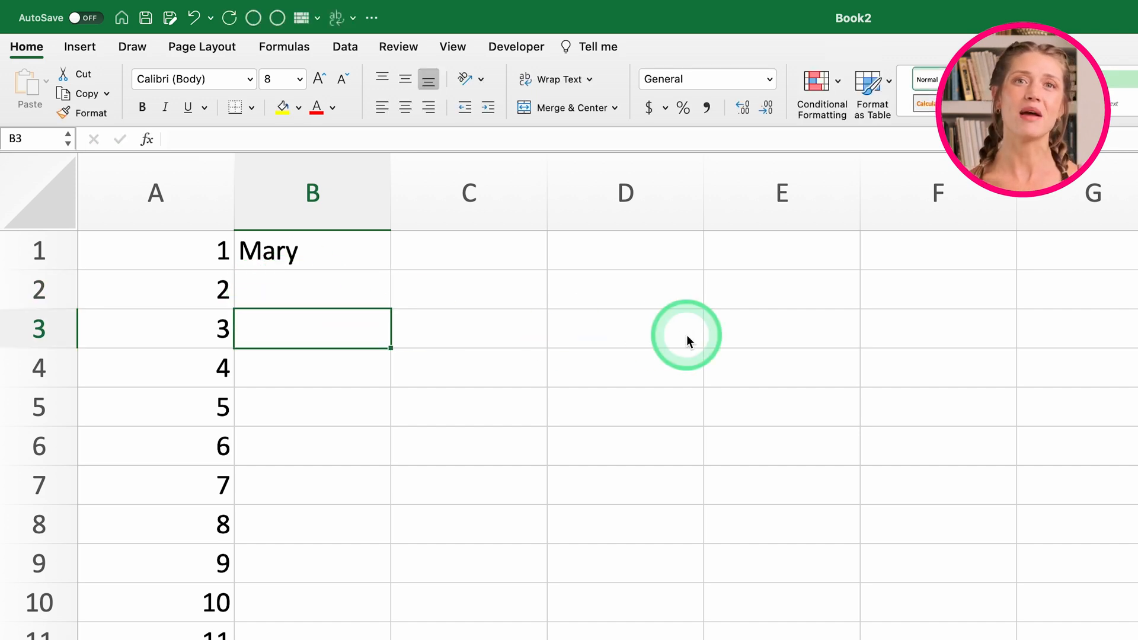
key(super+z)
Correct the spelling of the name in cell B2 by inserting the missing letter "e" within the existing text
double_click(311, 286)
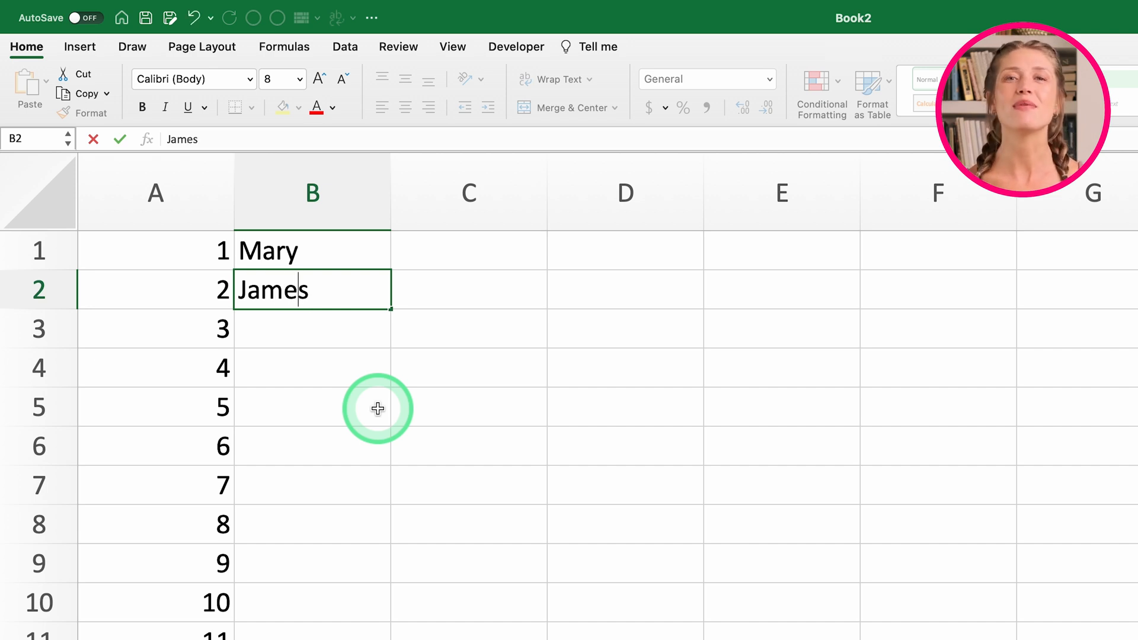
key(Return)
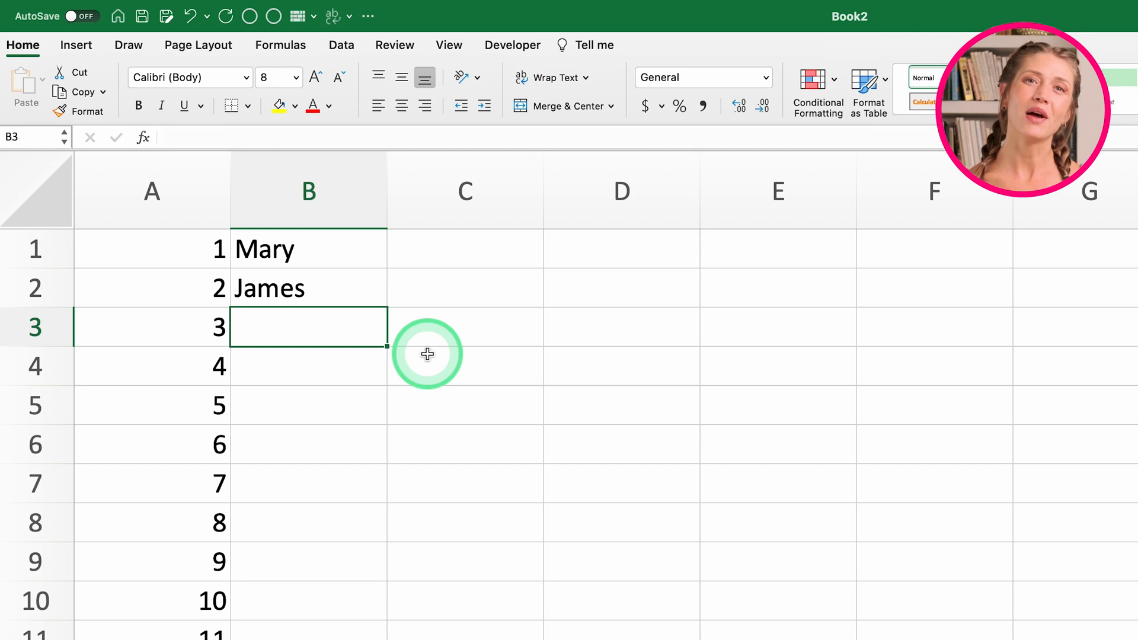
Move the active cell up from B3 to B2, across to C2, and back to B2
key(shift+Return)
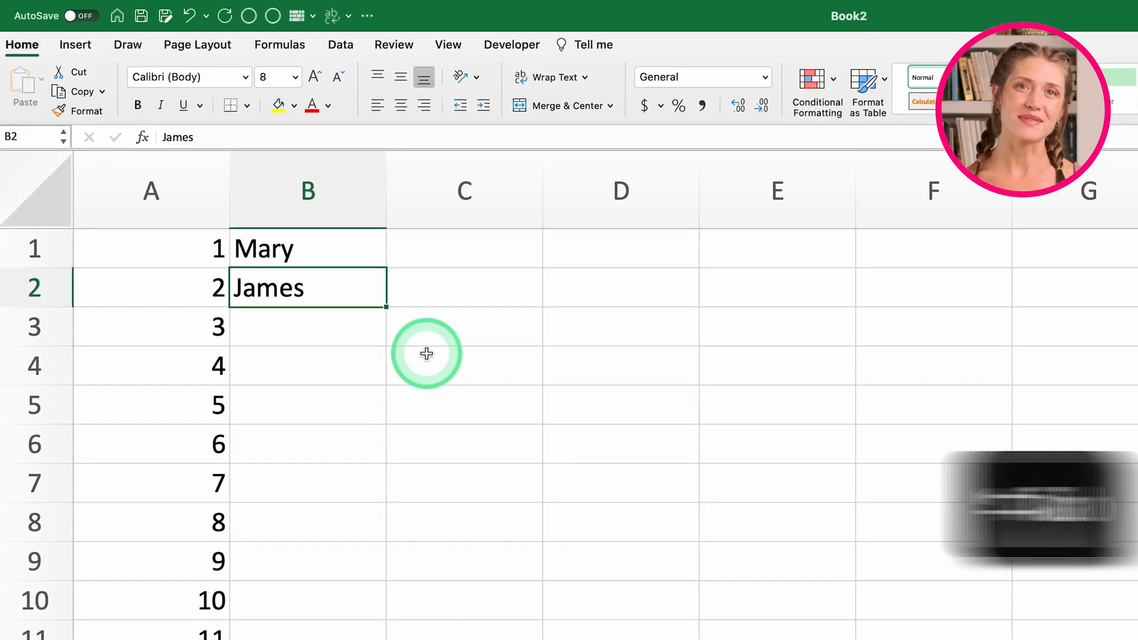
key(Tab)
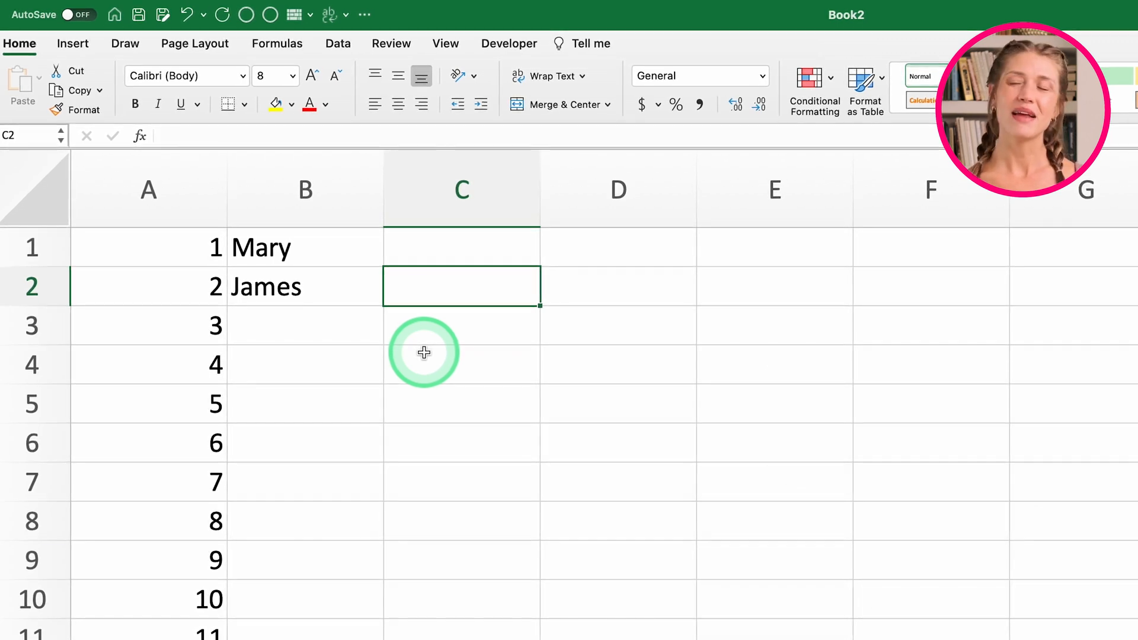
key(shift+Tab)
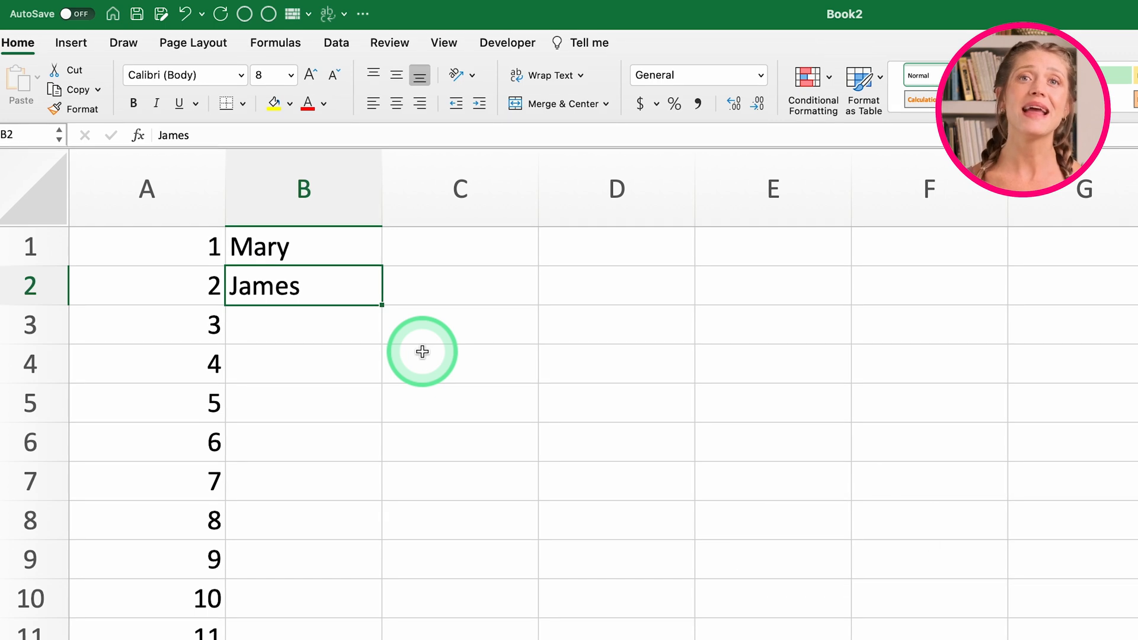
Enter 15 in cell C1 and 160 in cell D1
key(Tab)
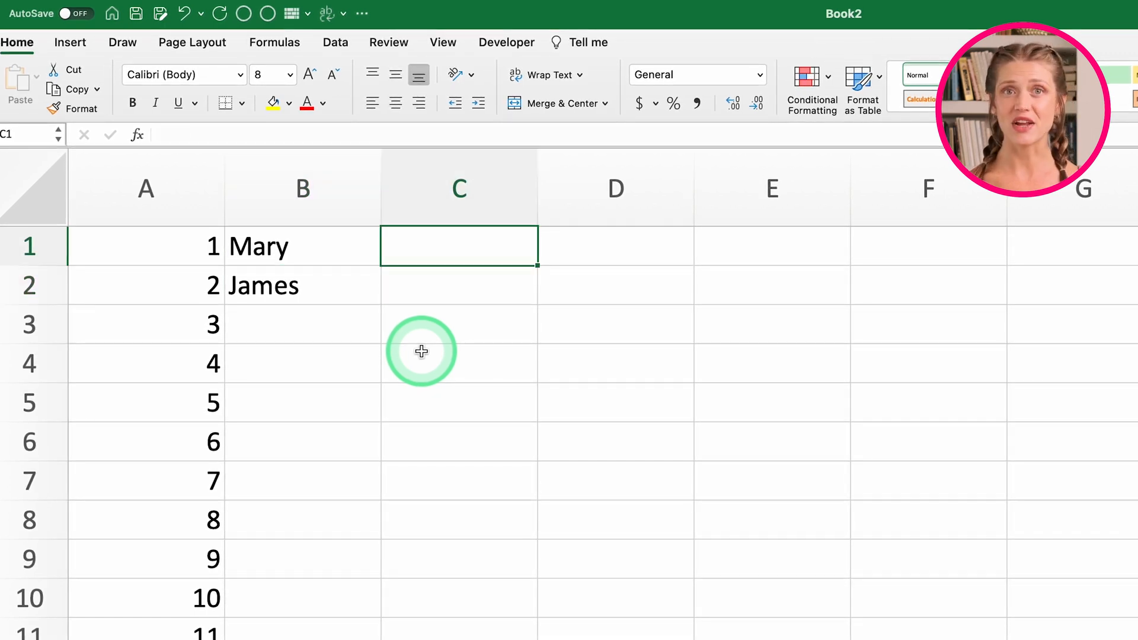
text(15)
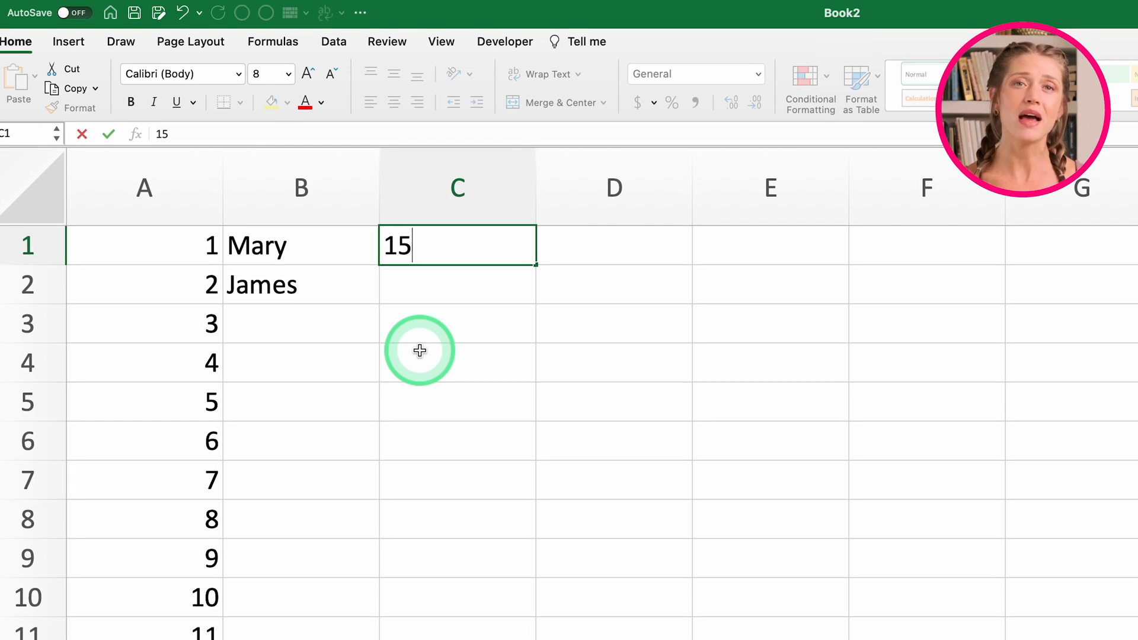
key(Tab)
text(160)
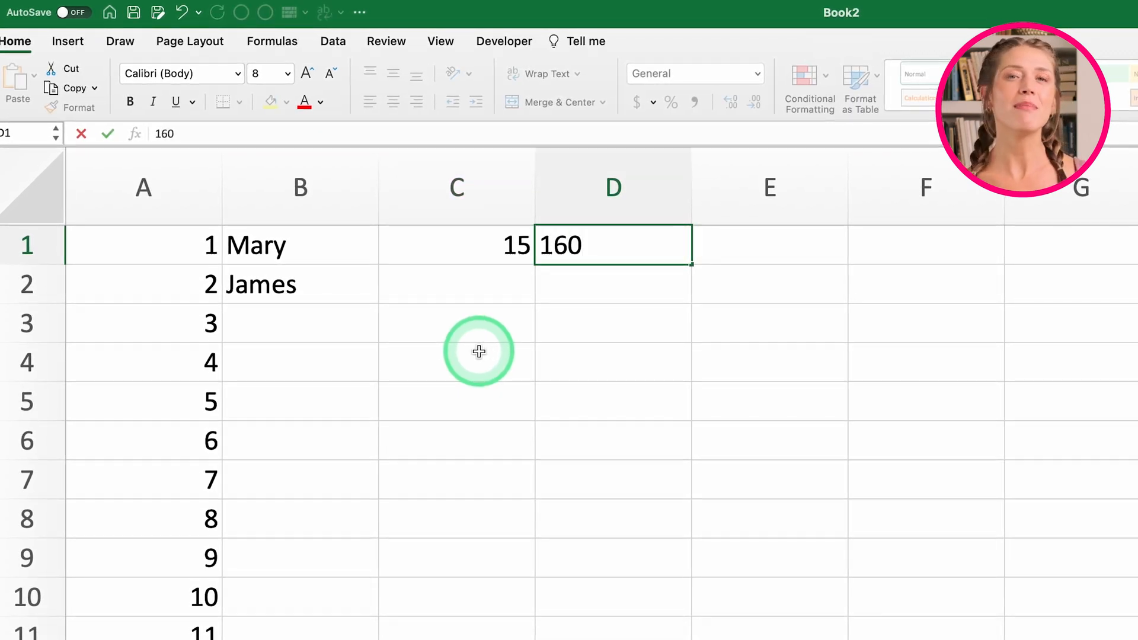
key(Return)
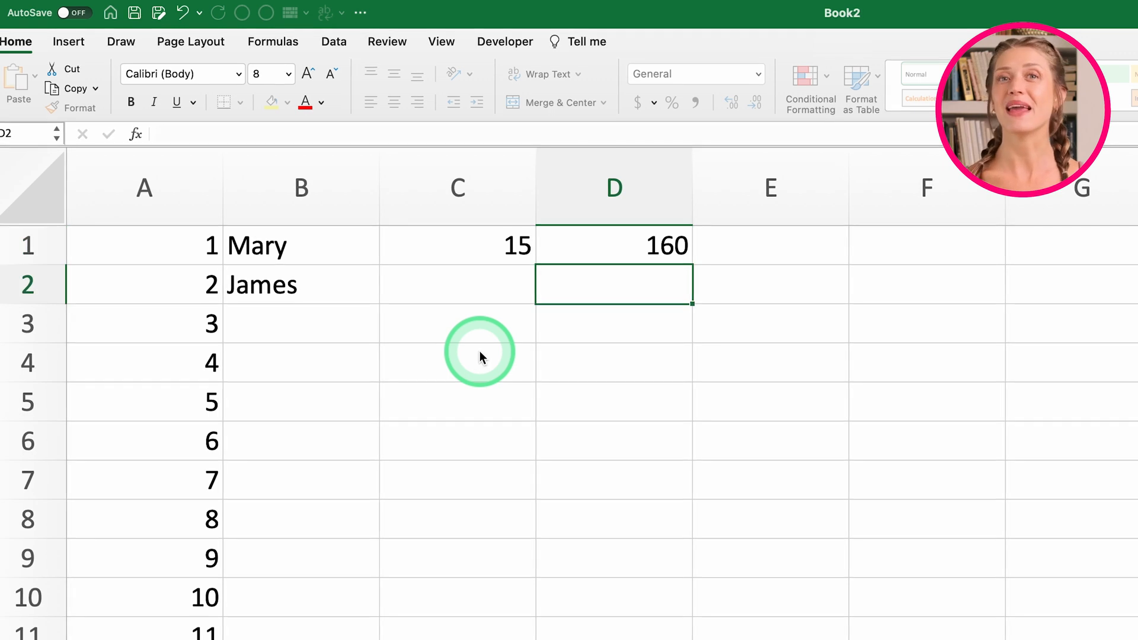
Copy the value 15 from cell C1 into C2 and C3, and fill it down column C through row 14
key(Left)
click(498, 262)
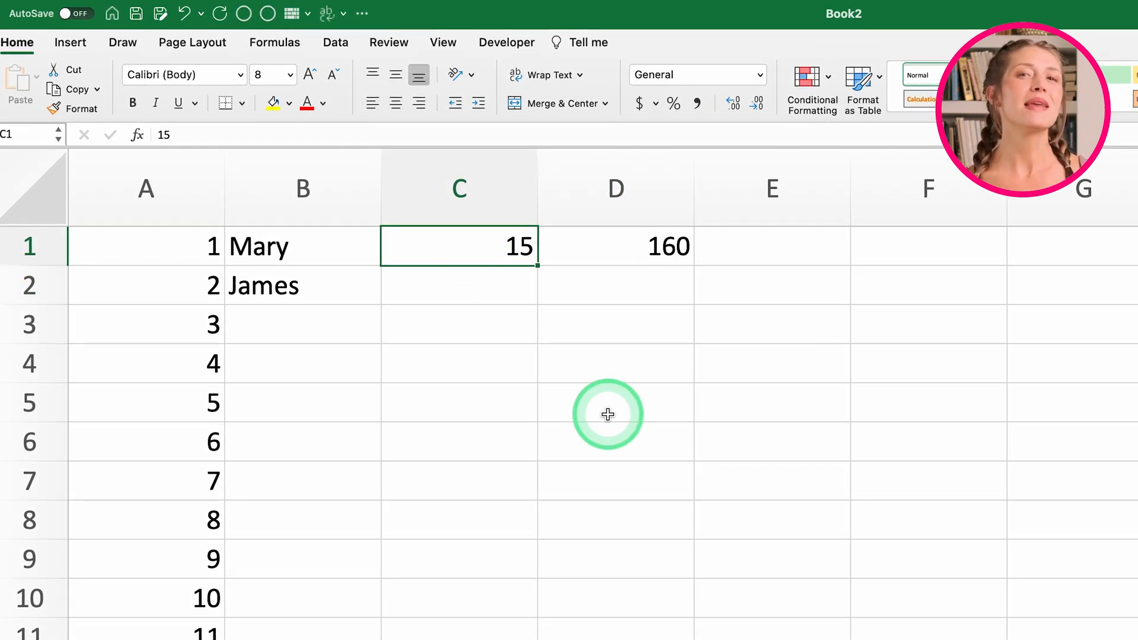
key(ctrl+c)
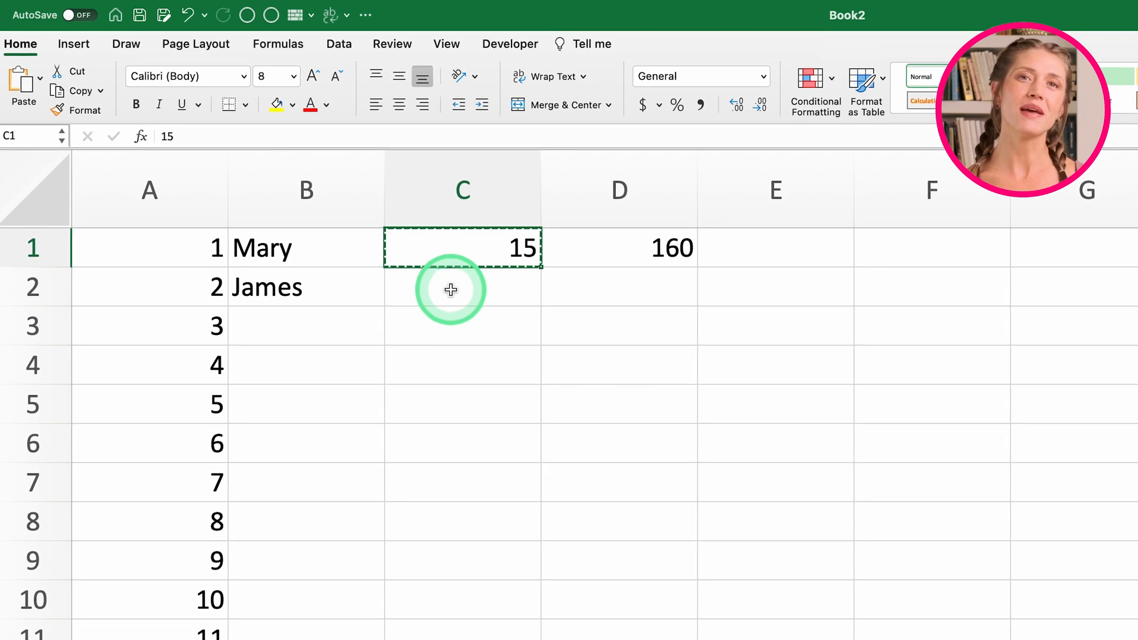
click(480, 304)
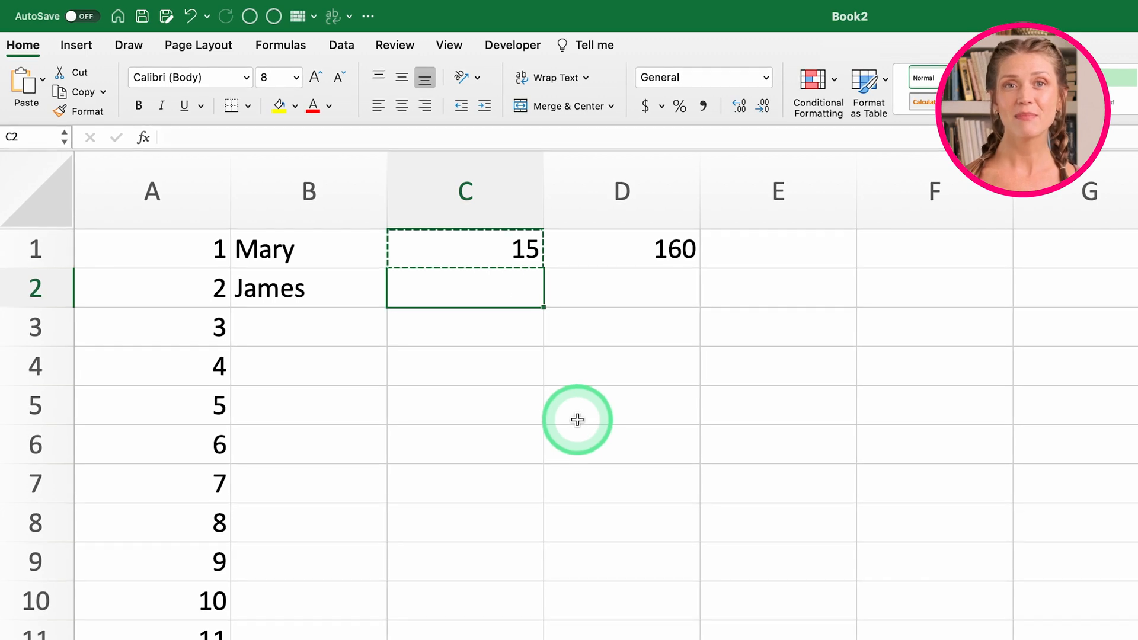
click(505, 328)
key(ctrl+v)
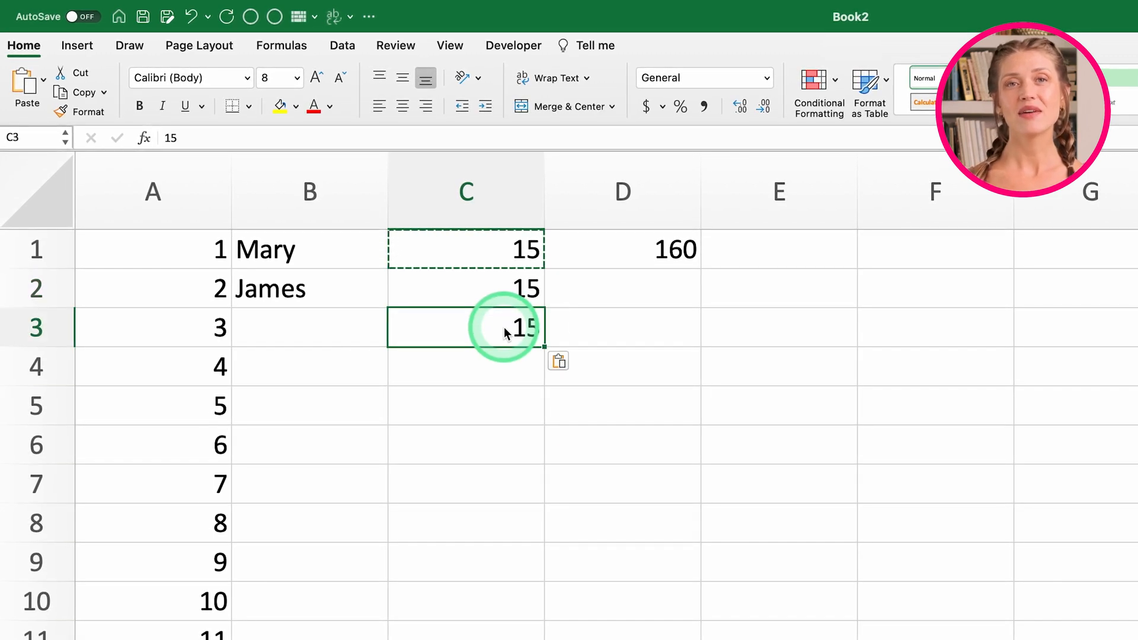
drag(519, 258, 529, 320)
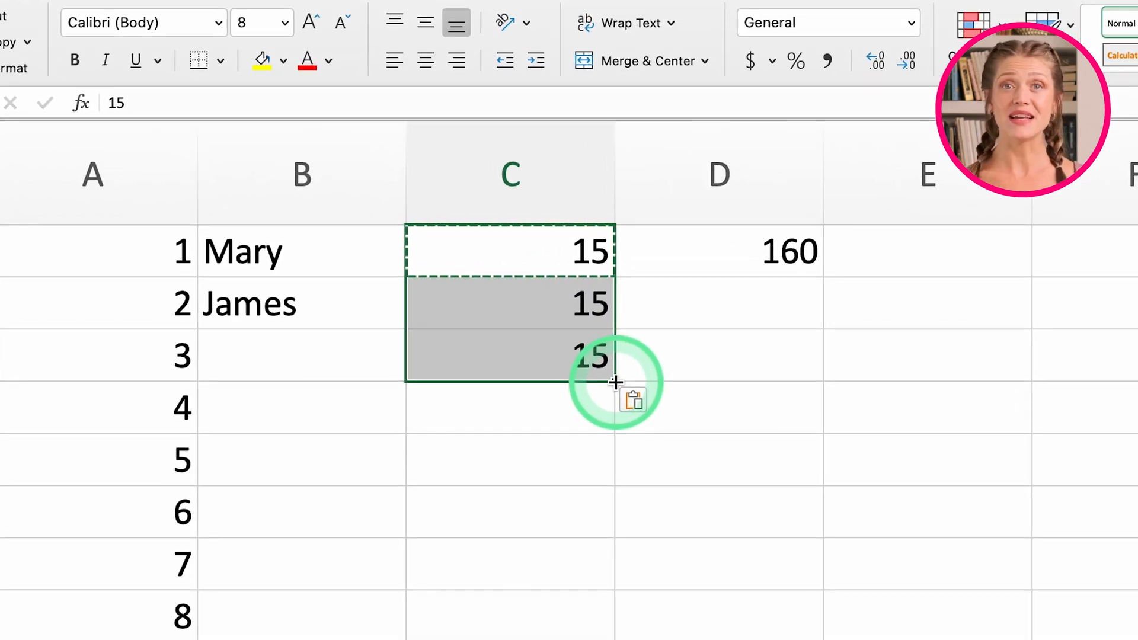
drag(614, 382, 614, 639)
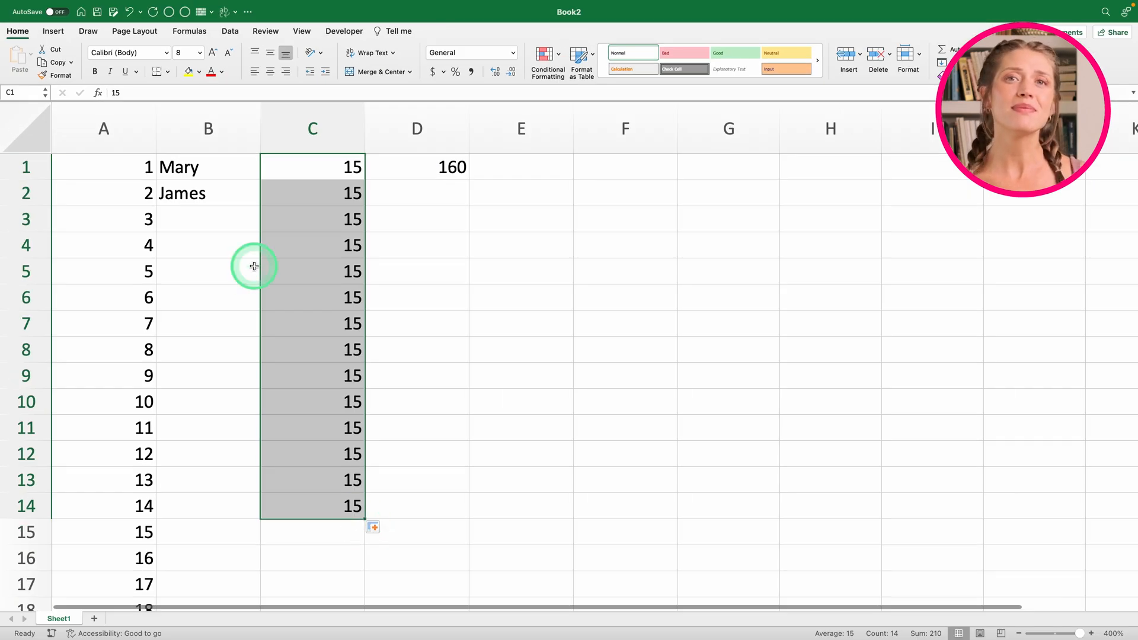
Enter the third employee's first name in cell B3 and change the value in C3 to 17.25
click(219, 230)
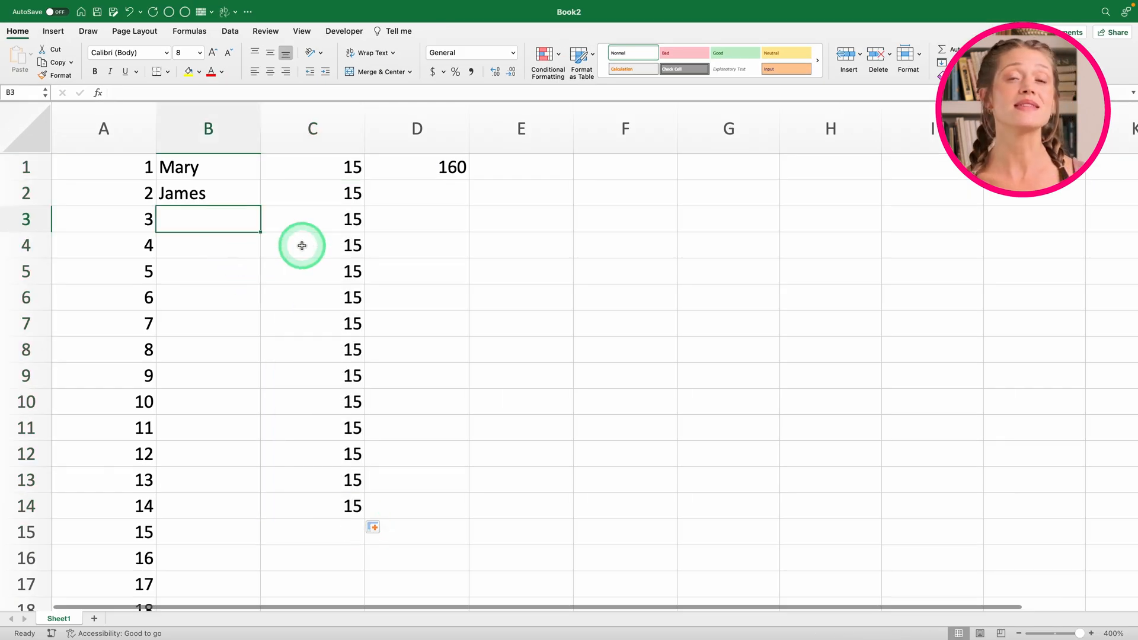
text(Emilia)
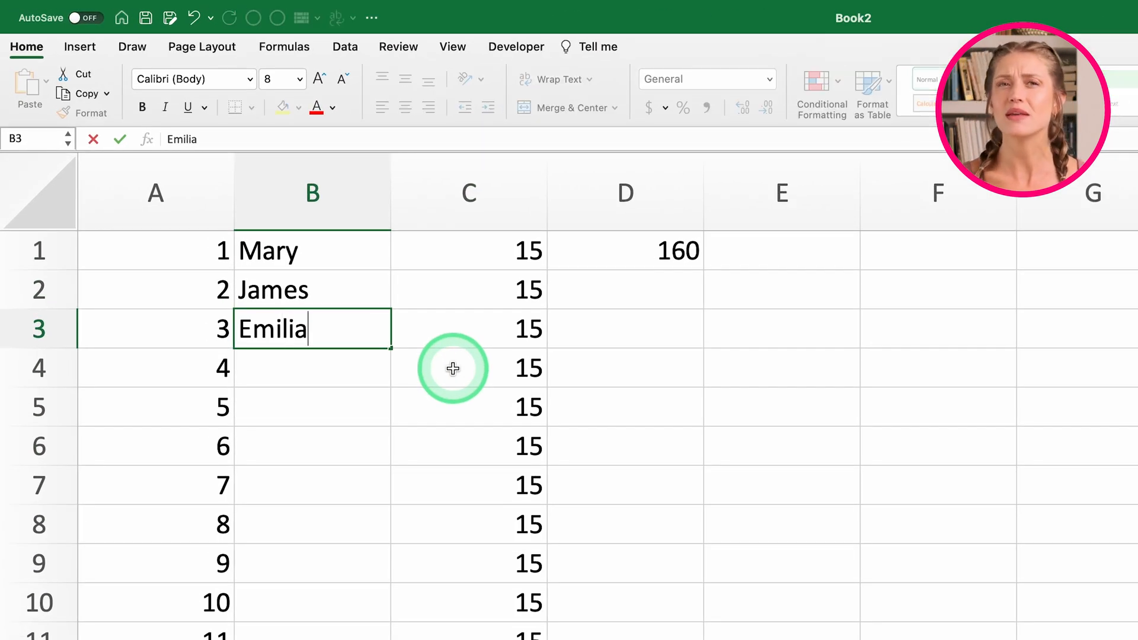
key(Return)
click(490, 332)
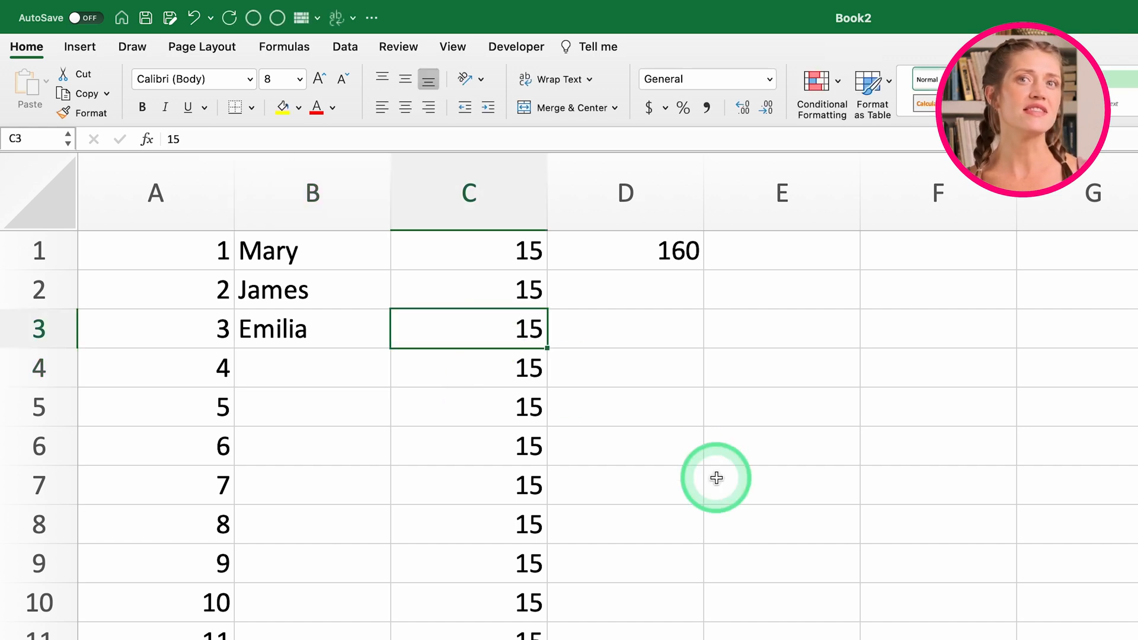
text(17.25)
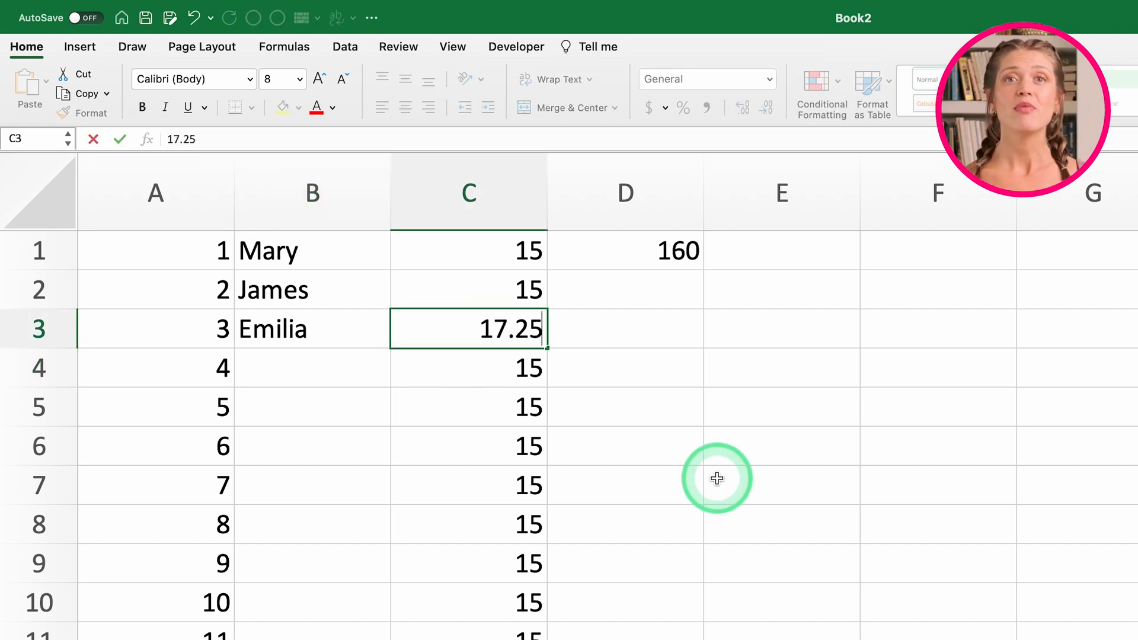
key(Return)
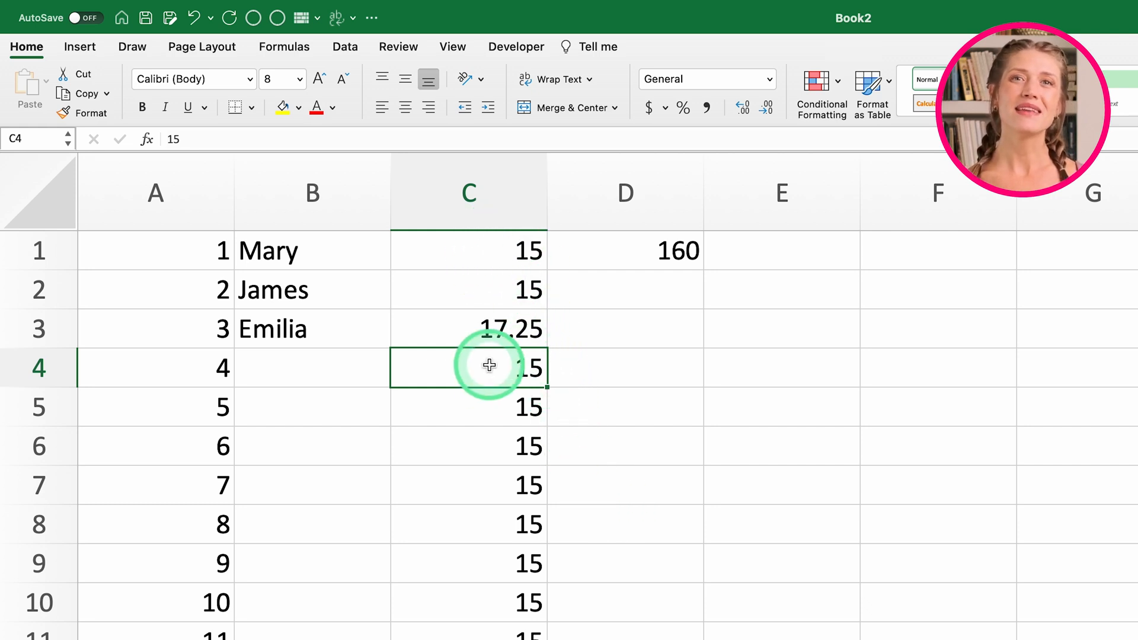
Clear everything from cells C1 through C4 with Clear All, and undo the clearing
click(507, 253)
shift+click(511, 365)
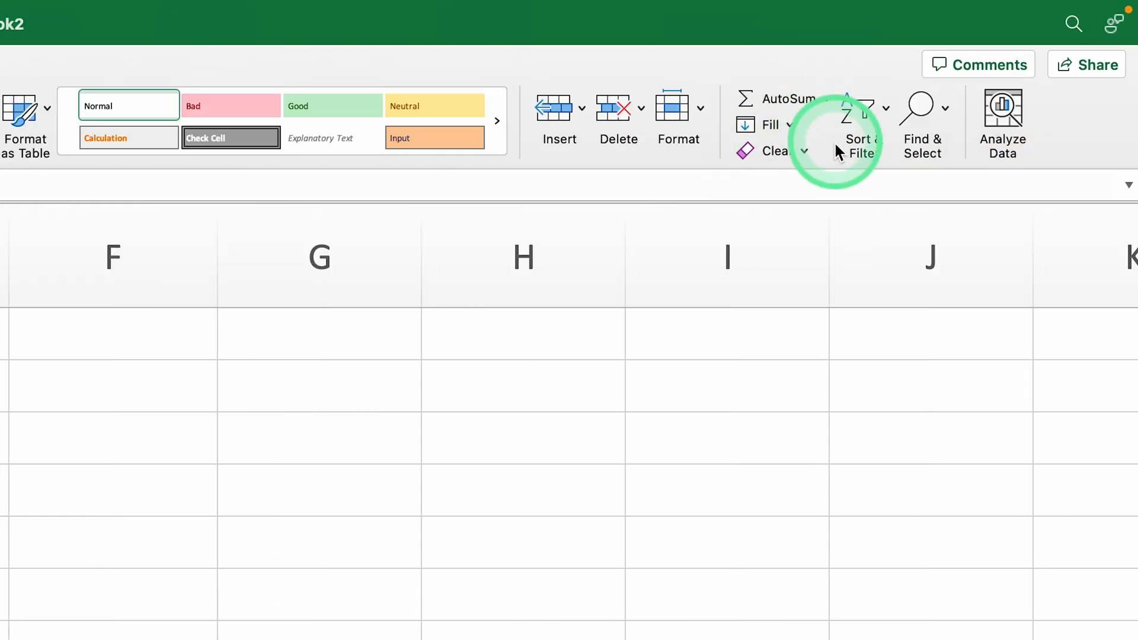
click(804, 151)
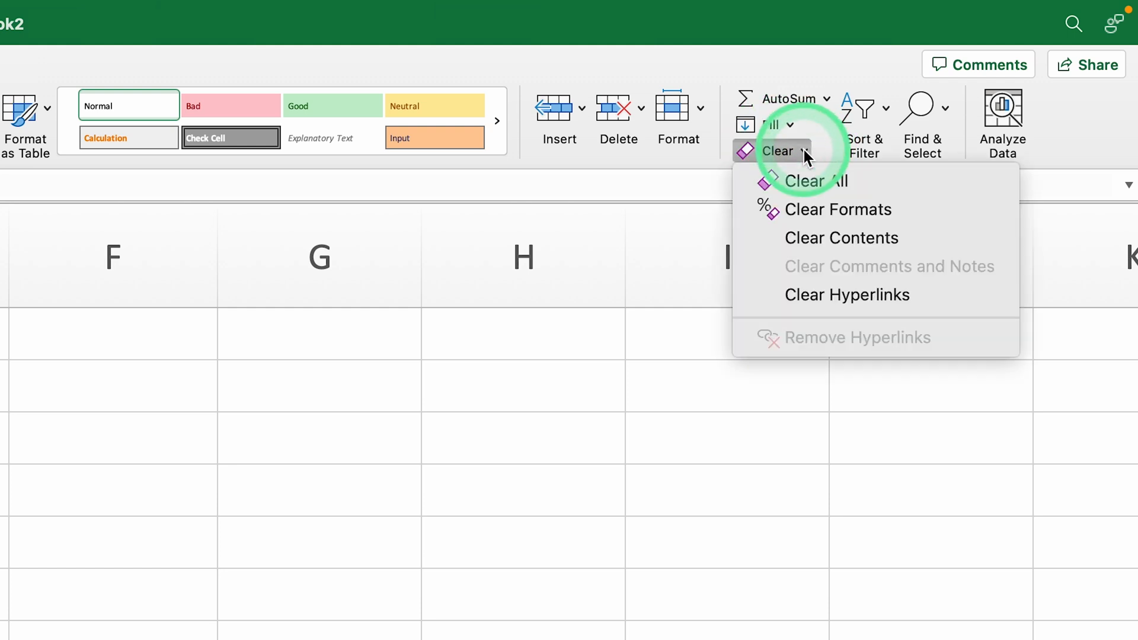
click(879, 175)
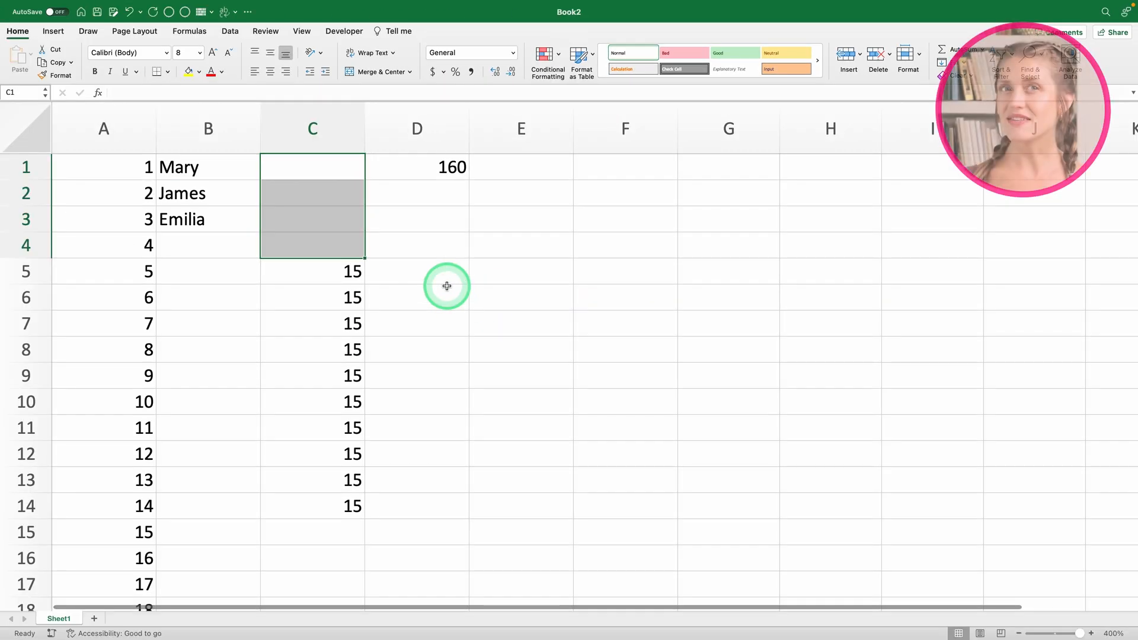
key(ctrl+z)
key(ctrl+z)
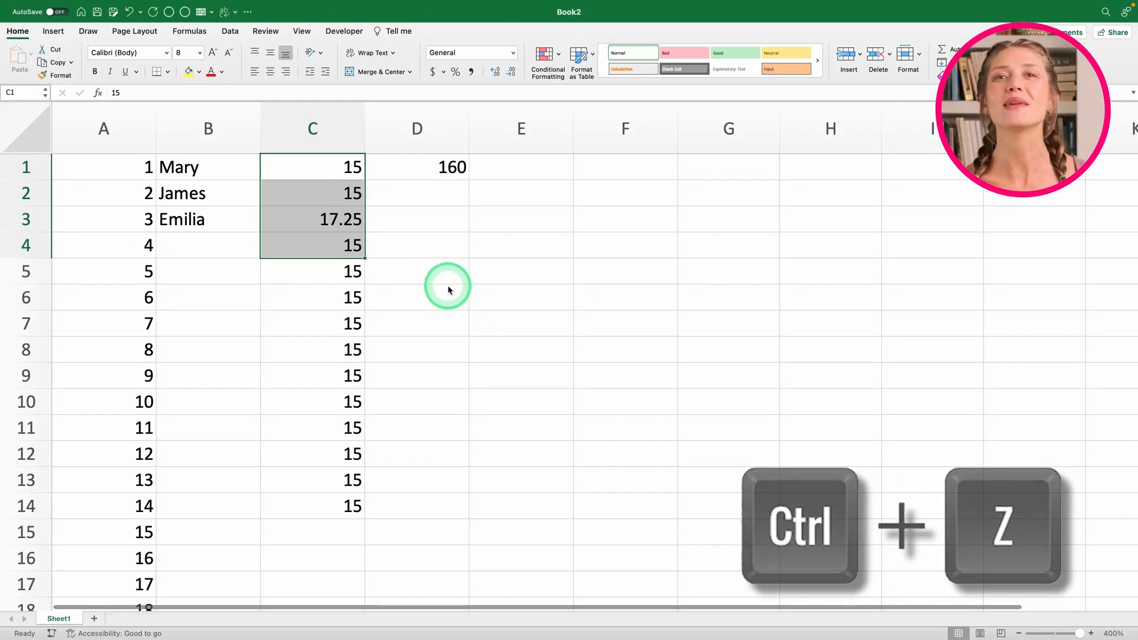
click(448, 286)
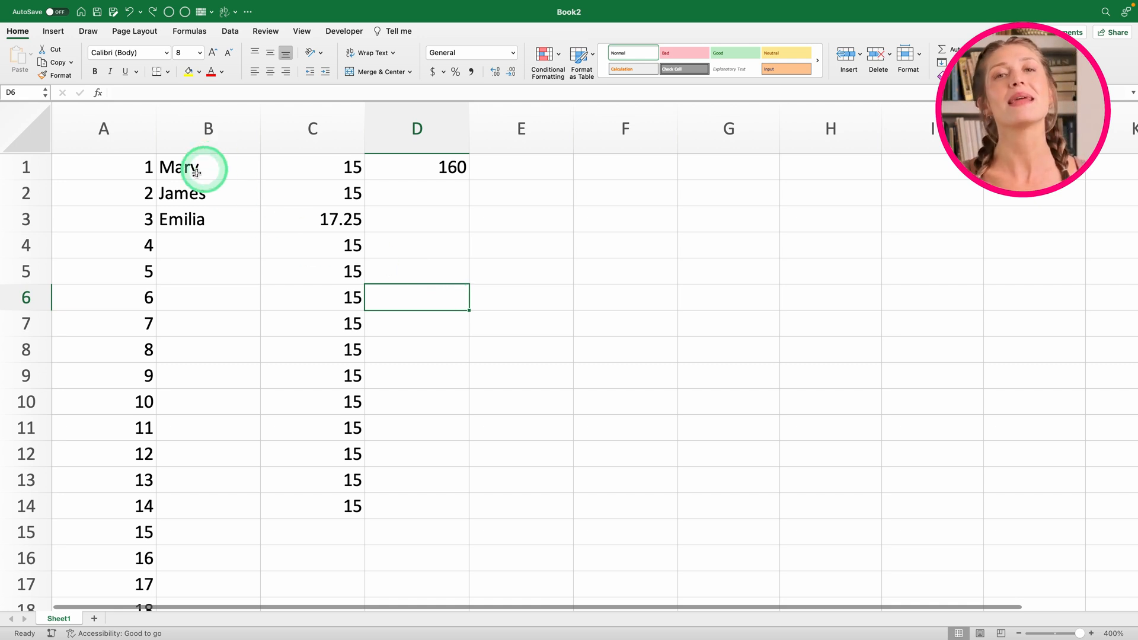
Insert an empty row above row 1 to make room for column headers
right_click(25, 172)
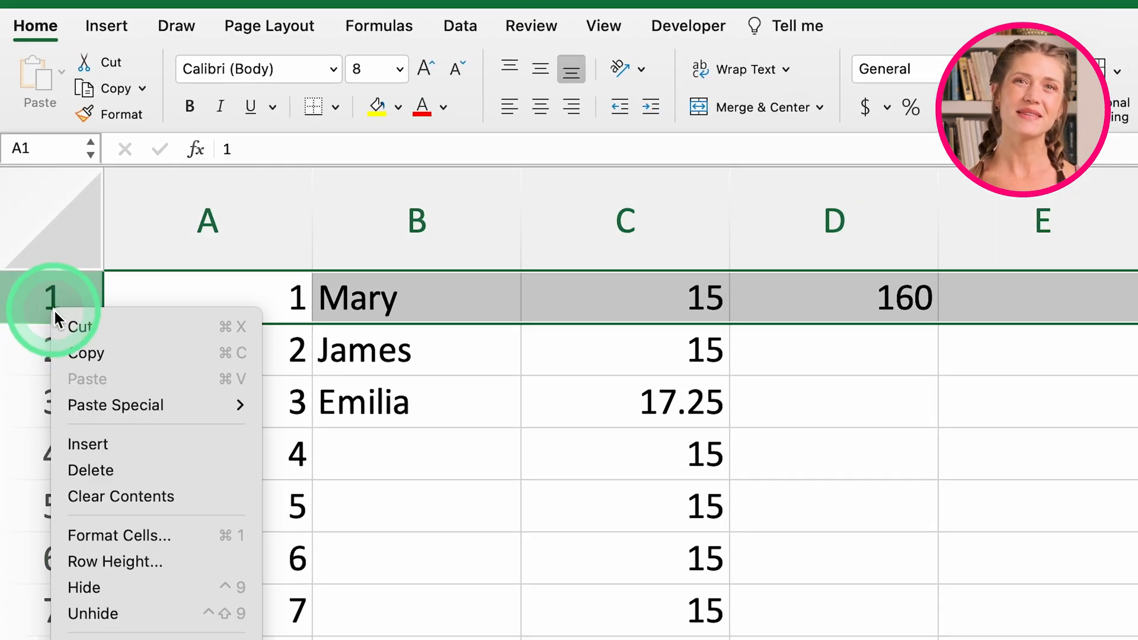
click(132, 450)
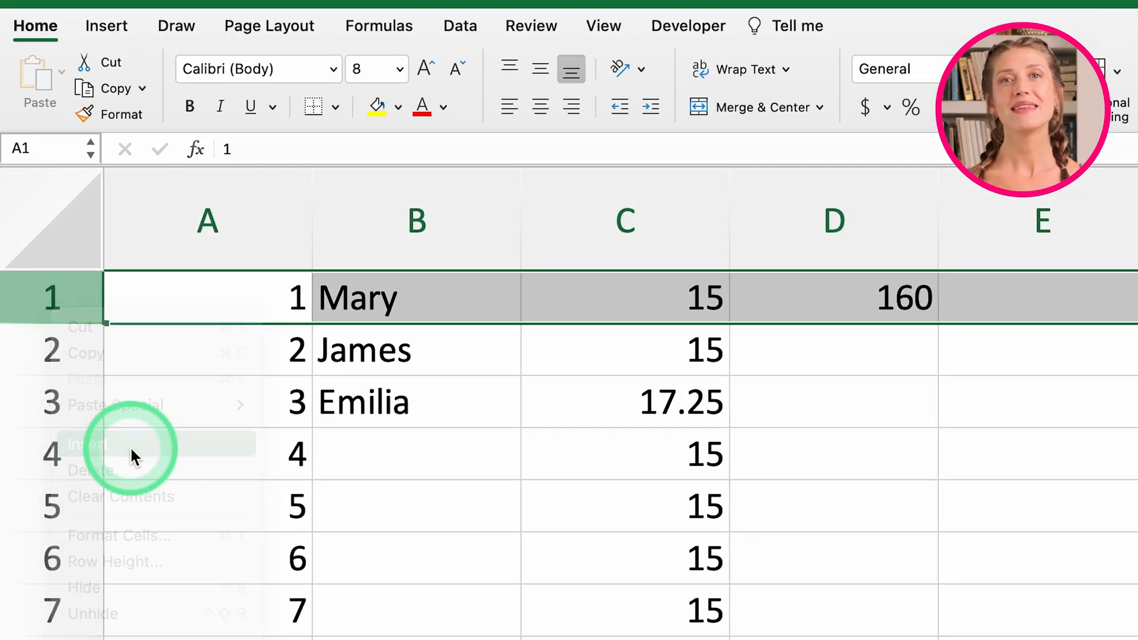
click(424, 460)
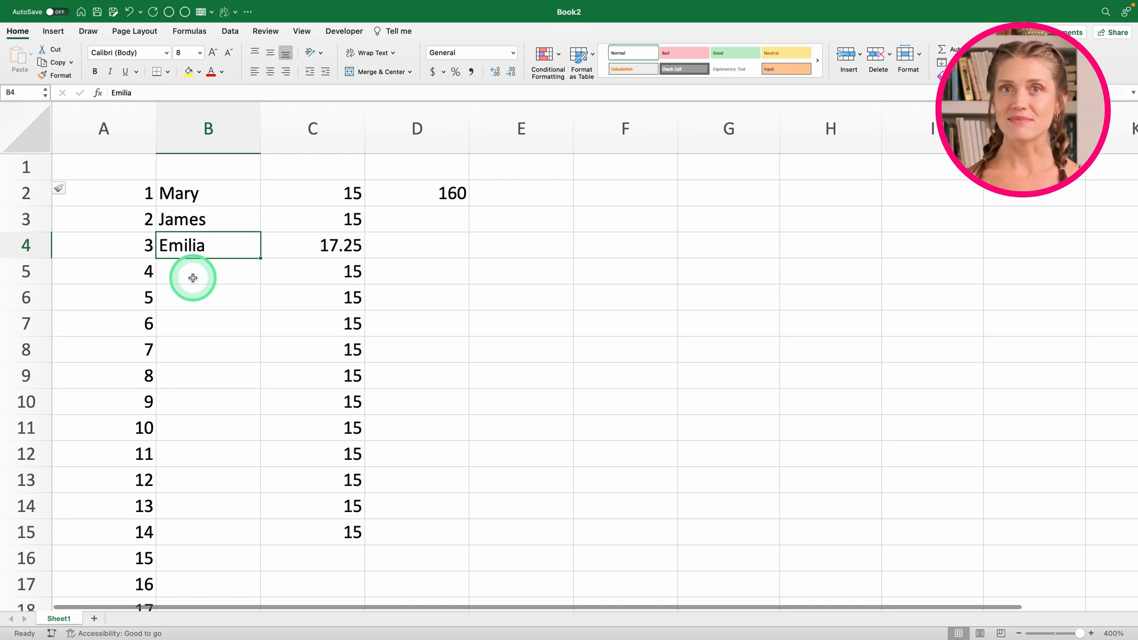
Enter the headers "Employee ID" in cell A1 and "Name" in cell B1
click(130, 173)
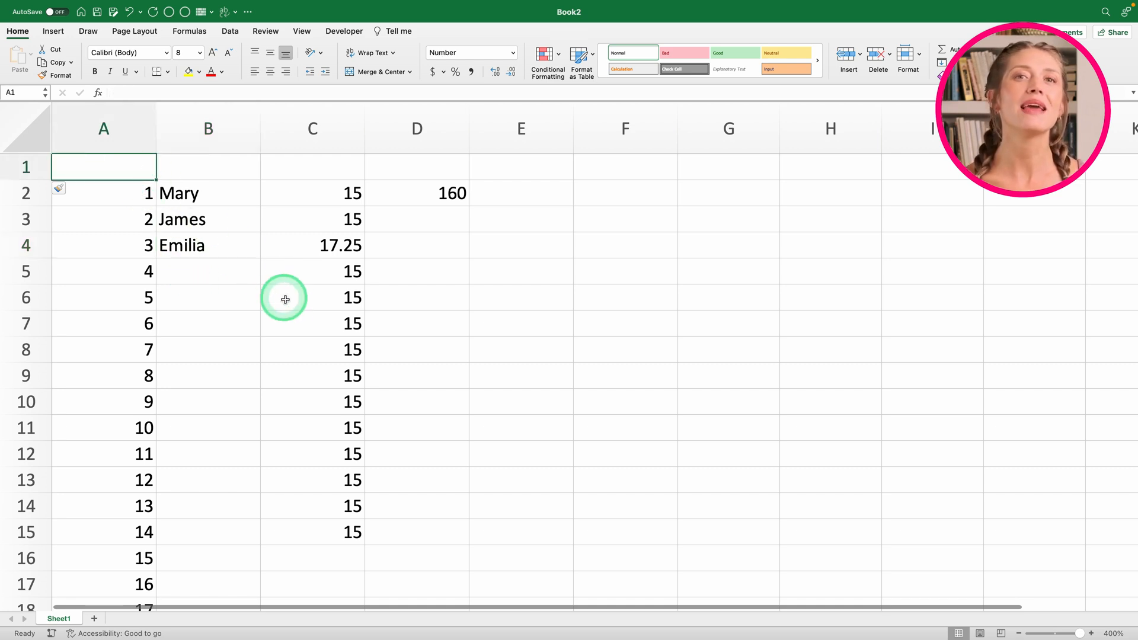
text(Employe)
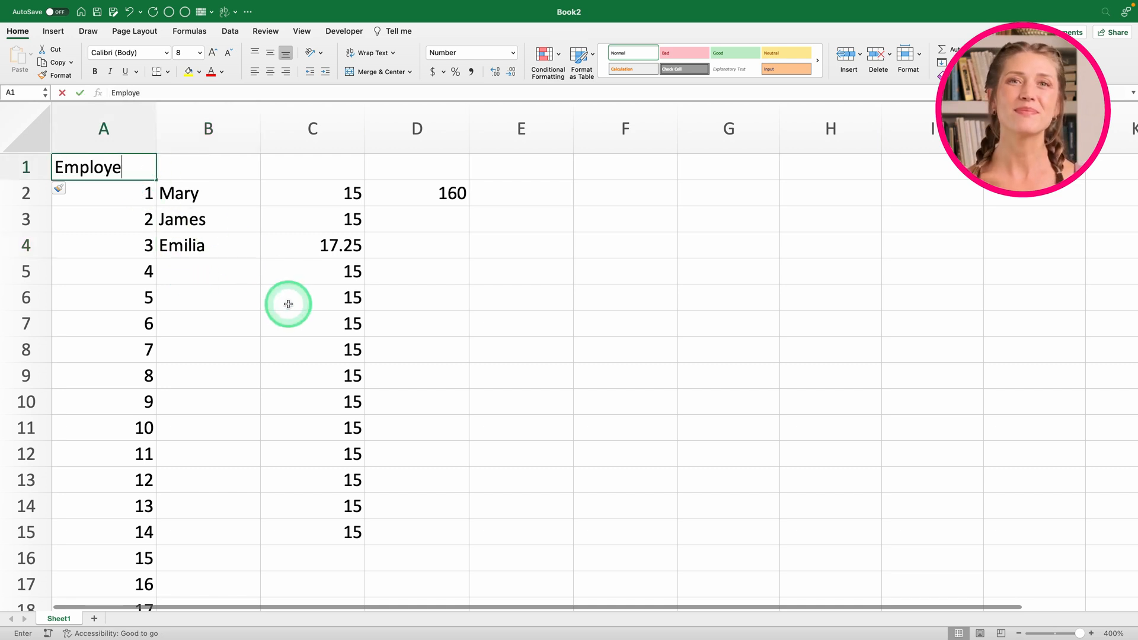
text(e ID)
key(Tab)
text(Name)
key(Tab)
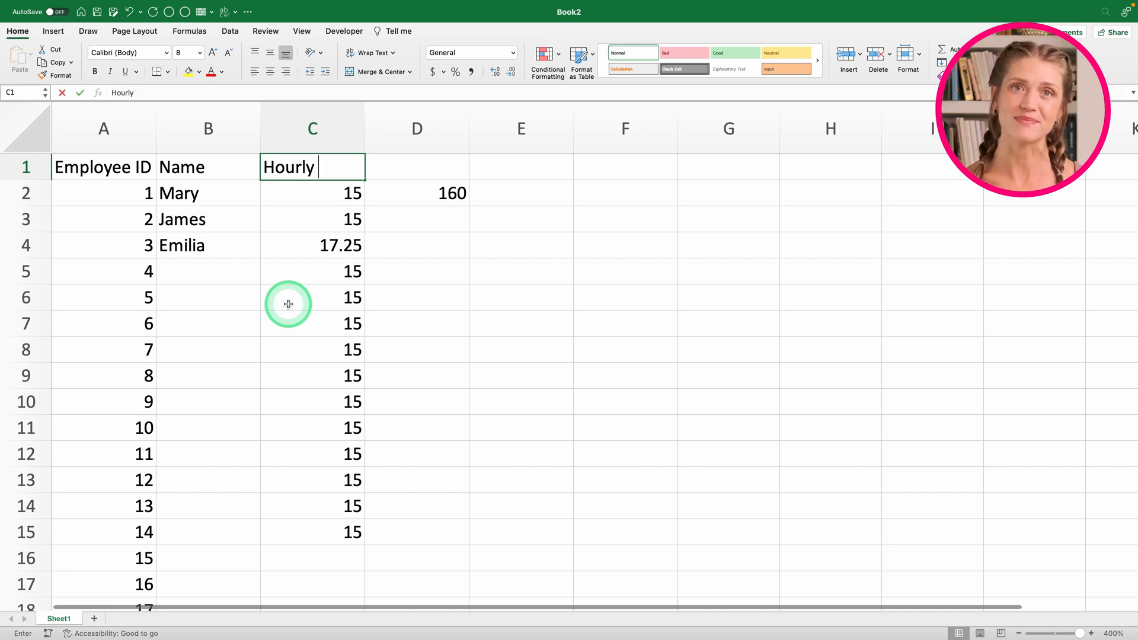
Enter the headers "Hourly Wage" in C1, "Hours Worked" in D1 and "Taxable Income" in E1
key(Tab)
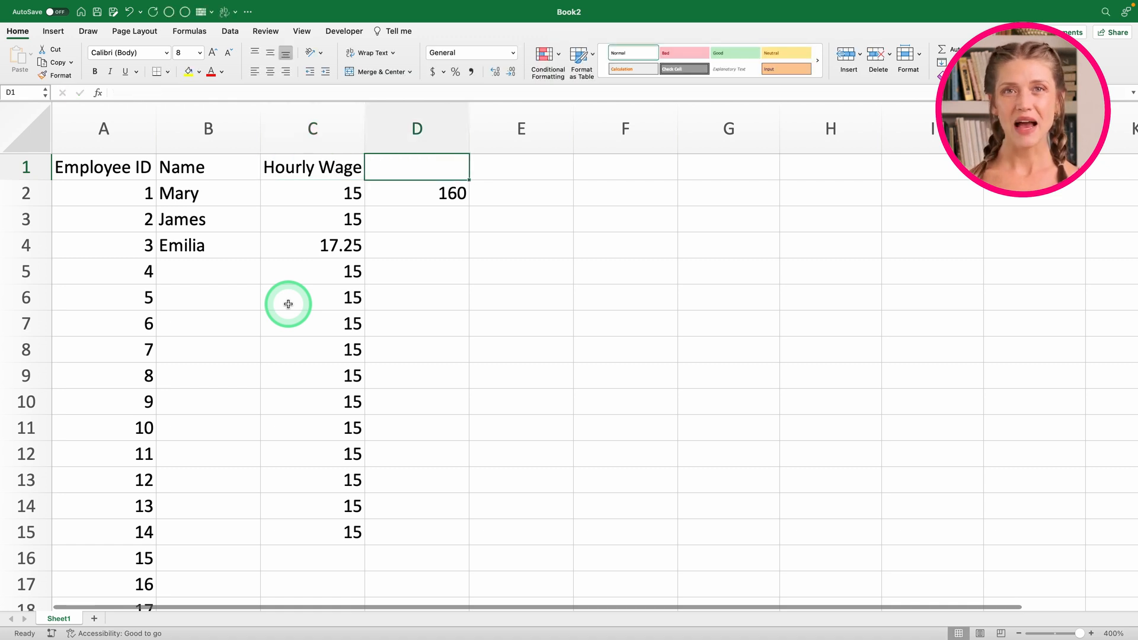
text(Hours )
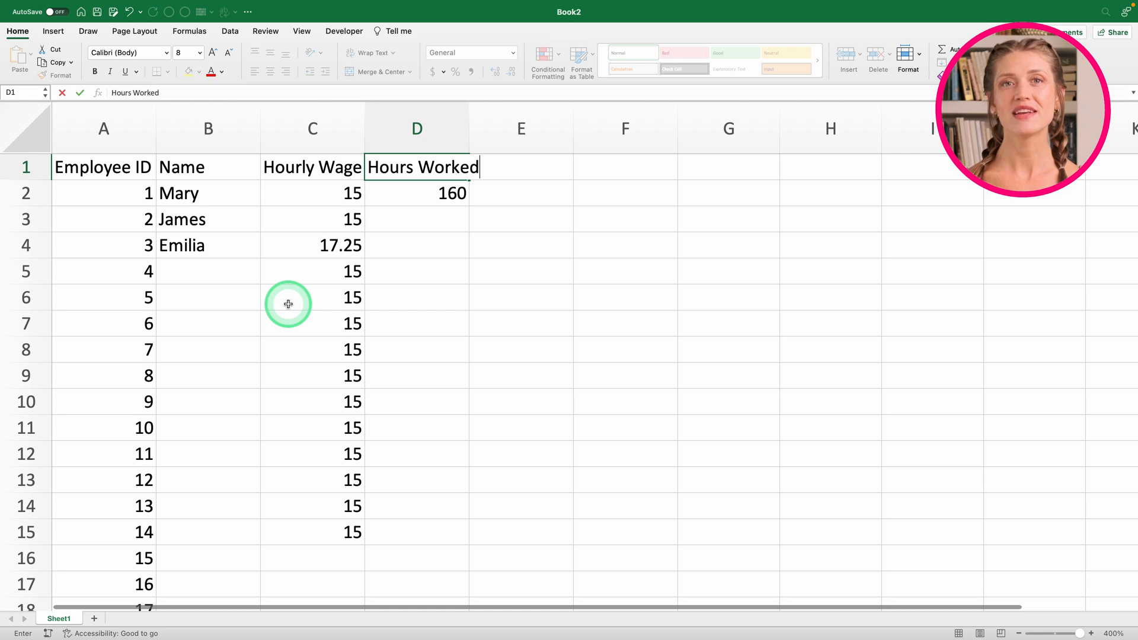
text(Worked)
key(Tab)
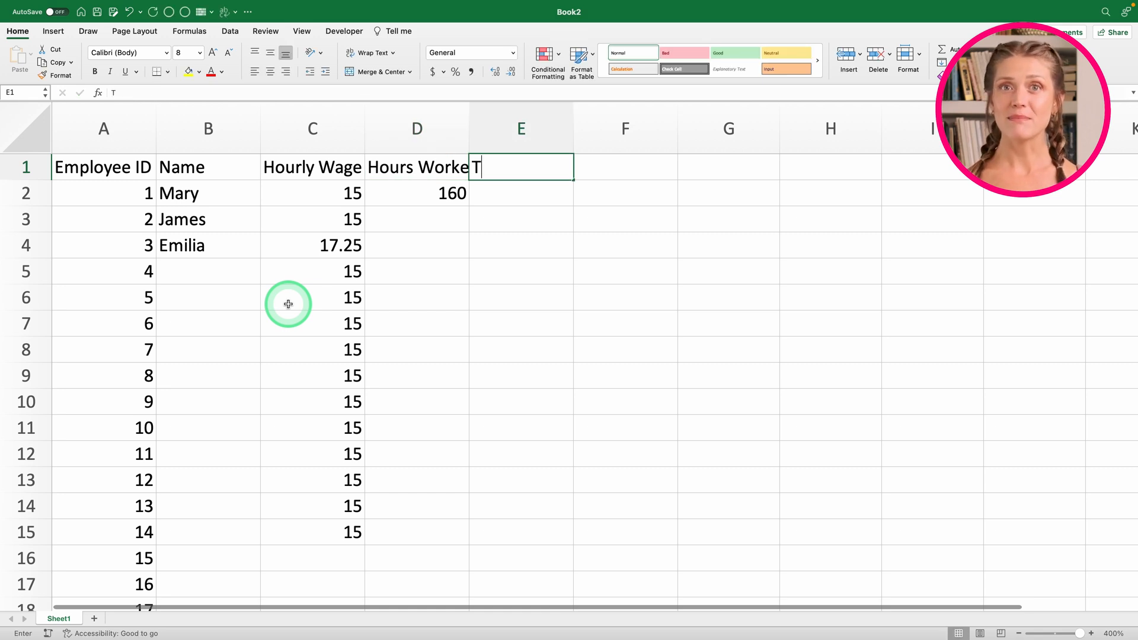
text(Ta)
key(BackSpace)
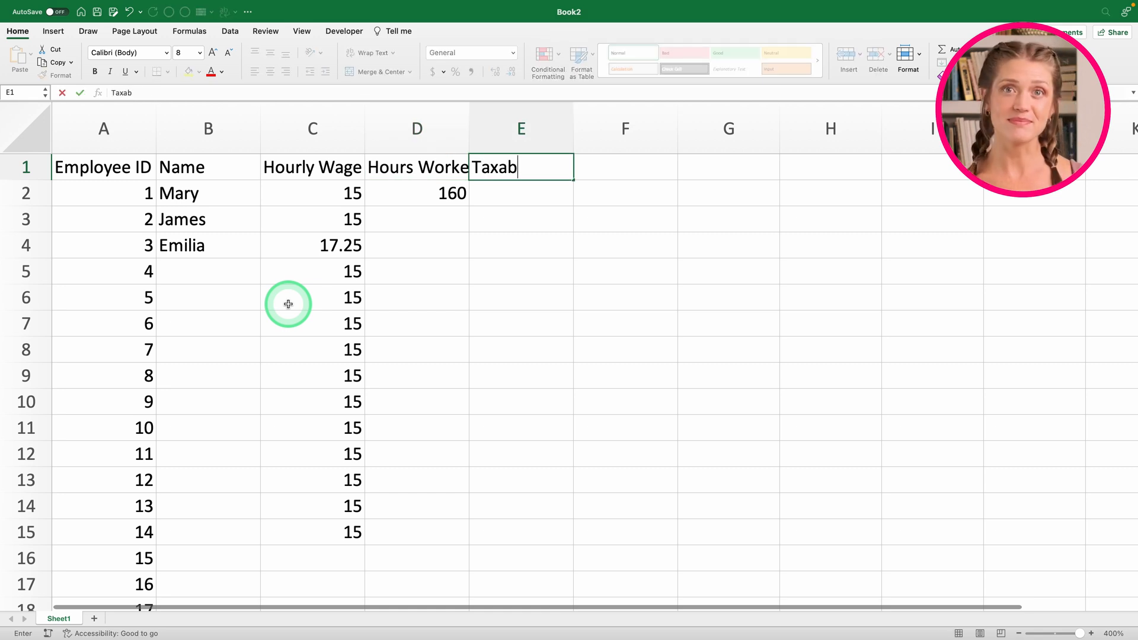
key(Return)
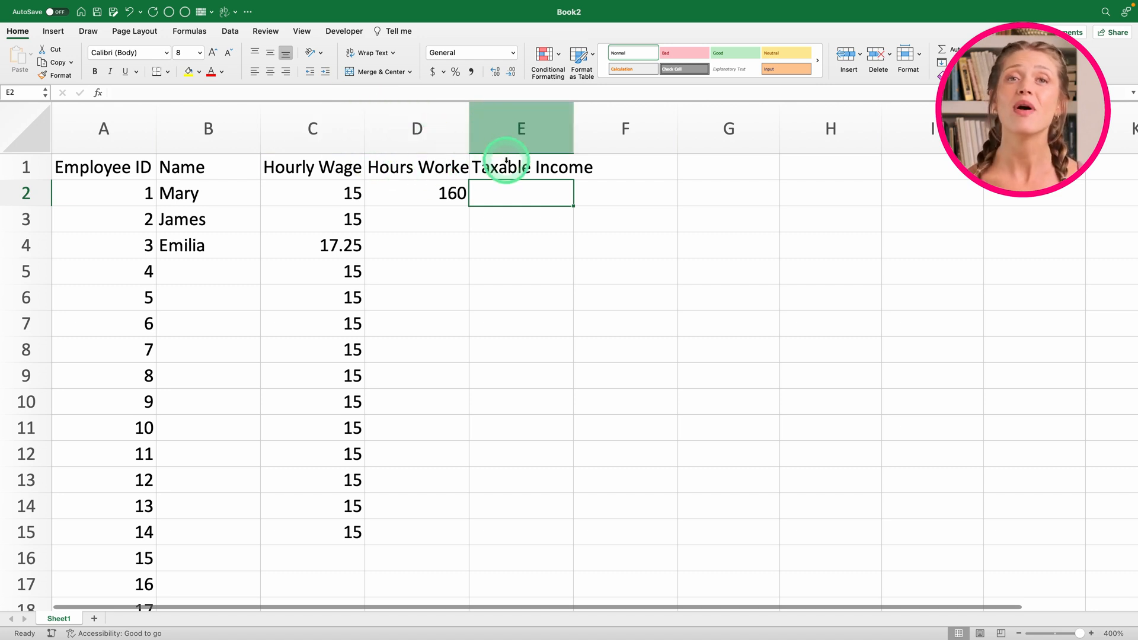
Autofit the widths of columns A through E to their contents
click(113, 132)
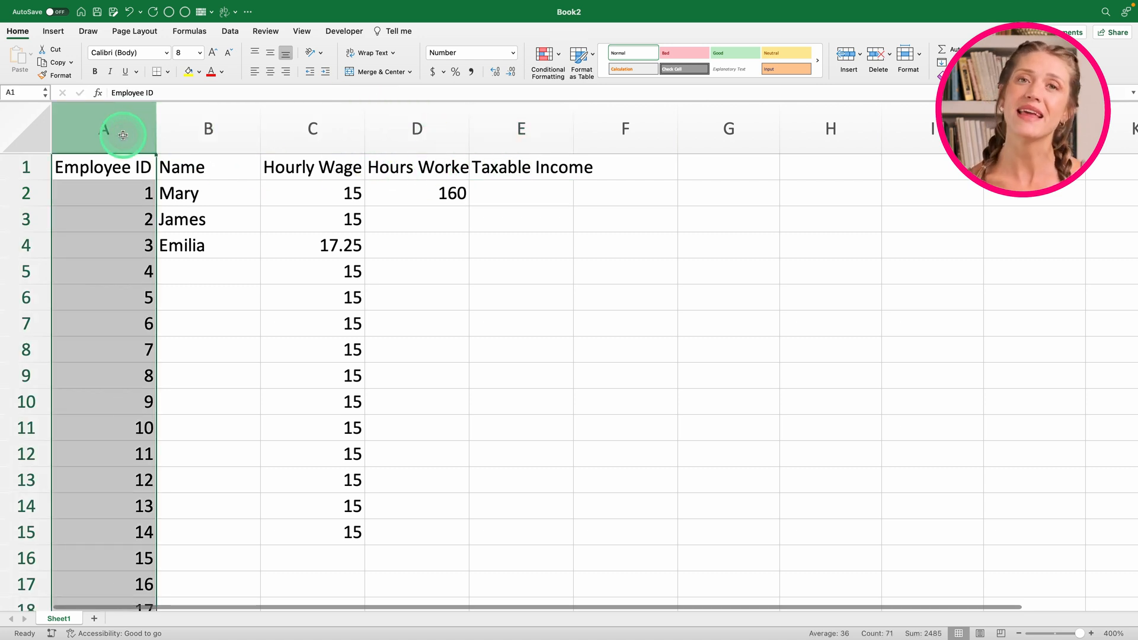
shift+click(493, 136)
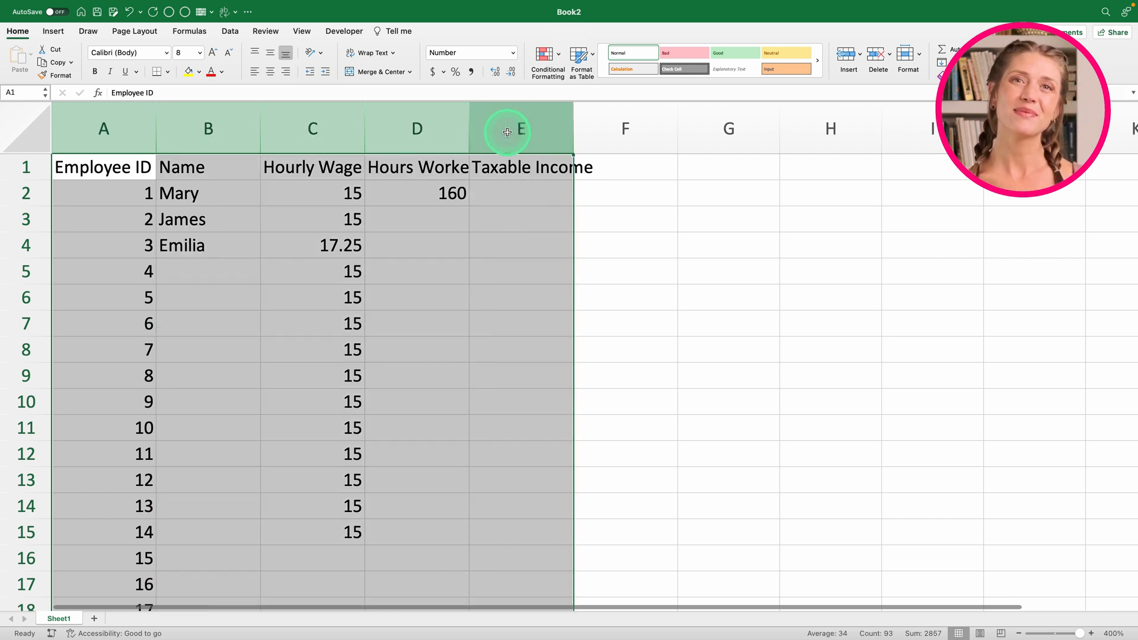
double_click(260, 129)
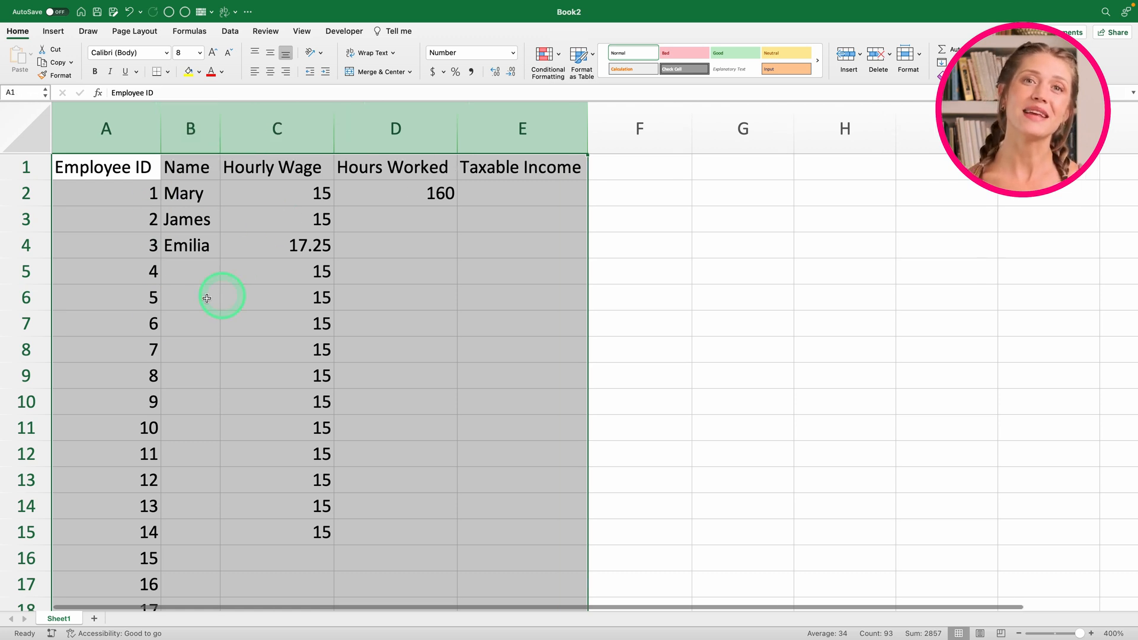
click(477, 202)
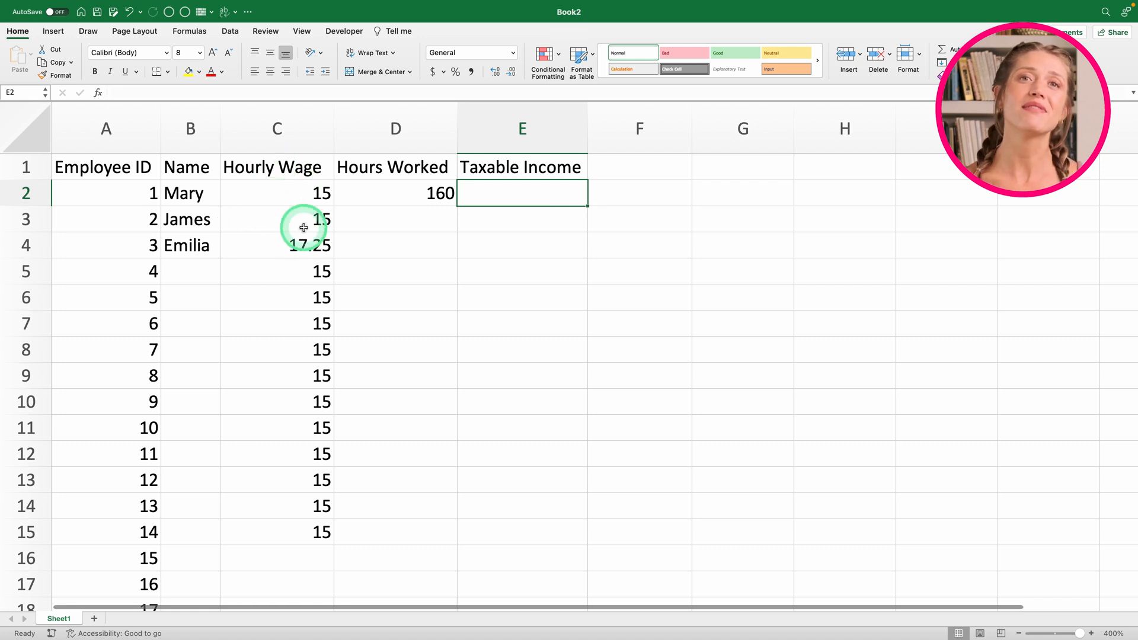
Replace all occurrences of 15 with 15.5 across the whole table using Find & Replace
click(304, 203)
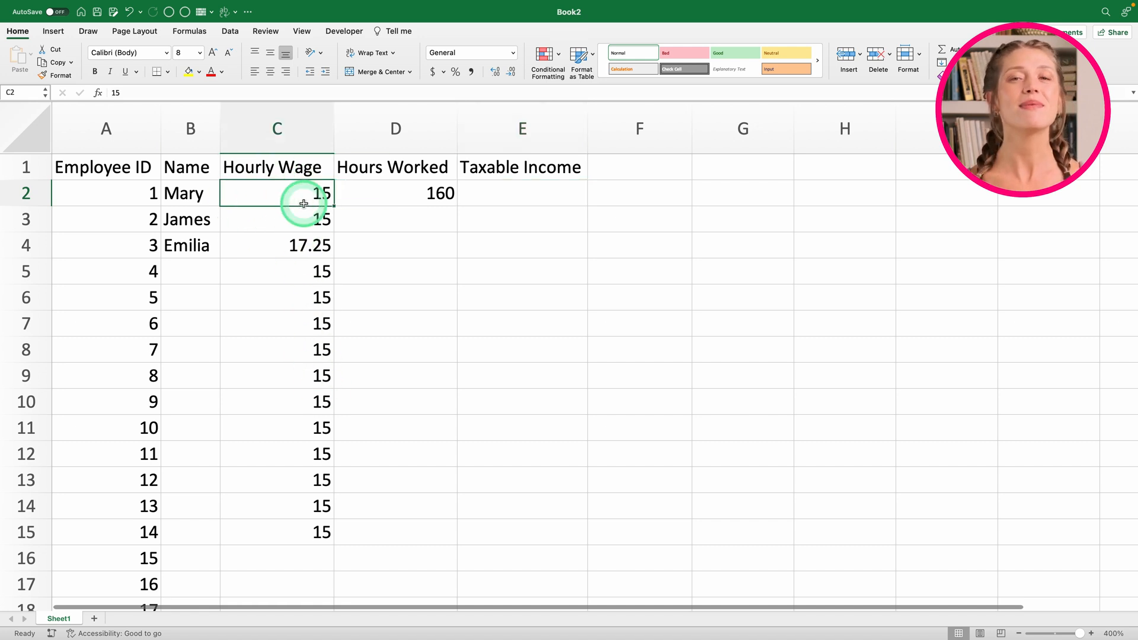
key(super+a)
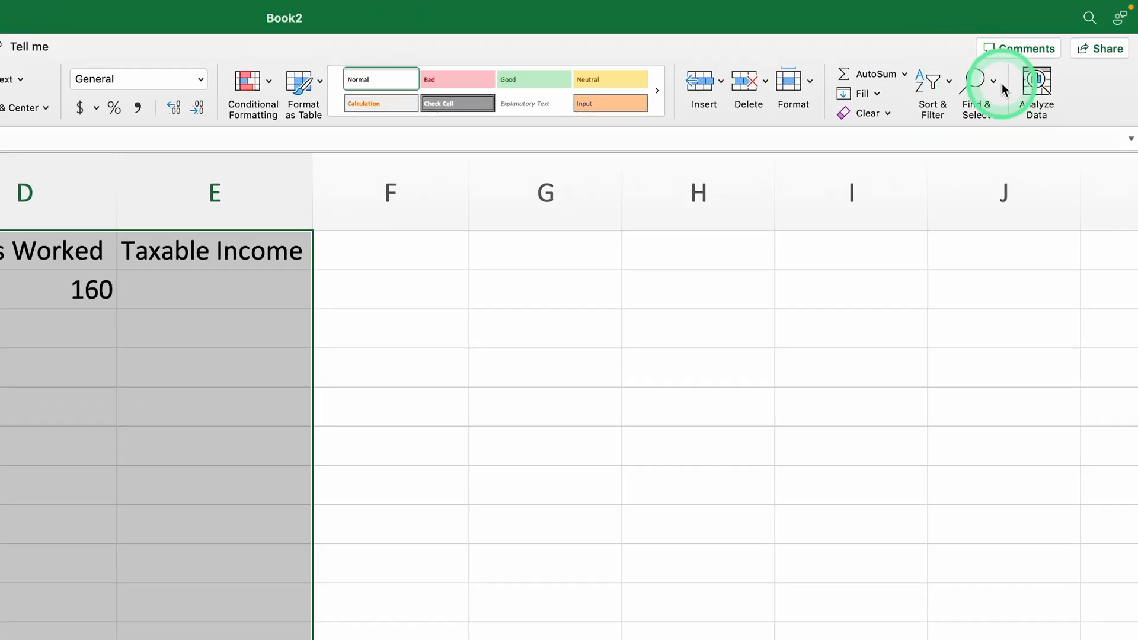
click(992, 86)
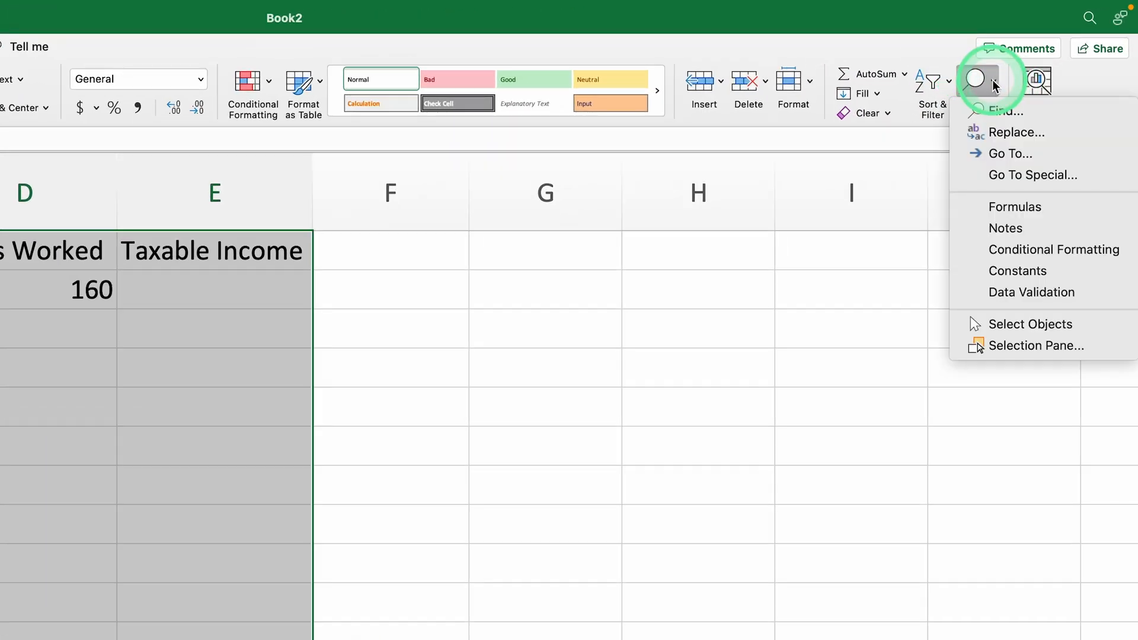
click(1014, 135)
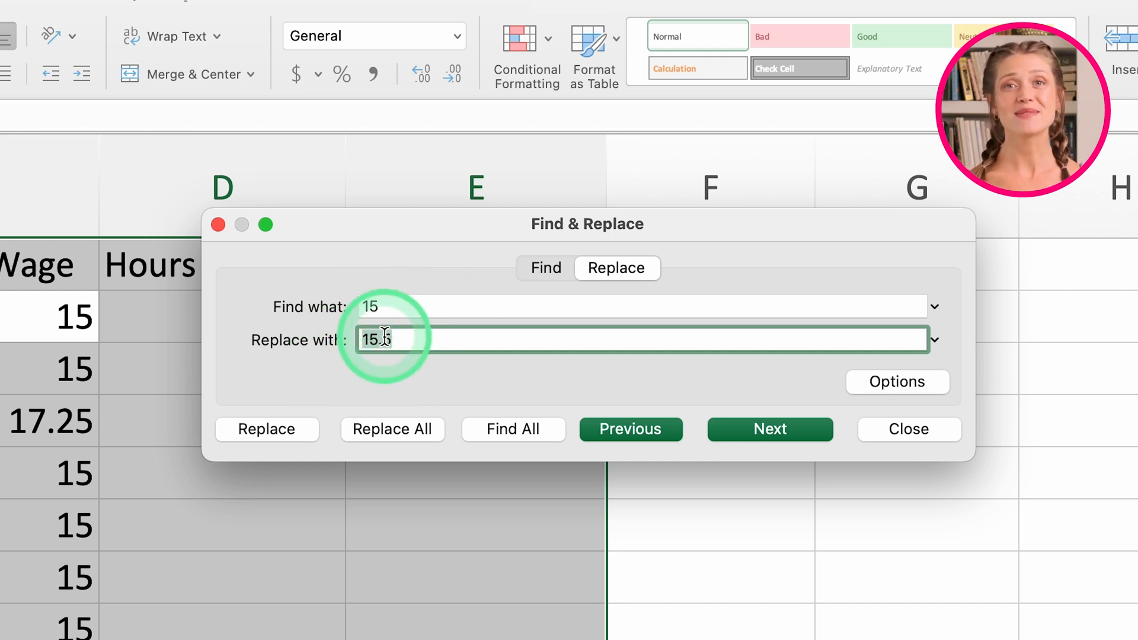
click(405, 431)
click(564, 389)
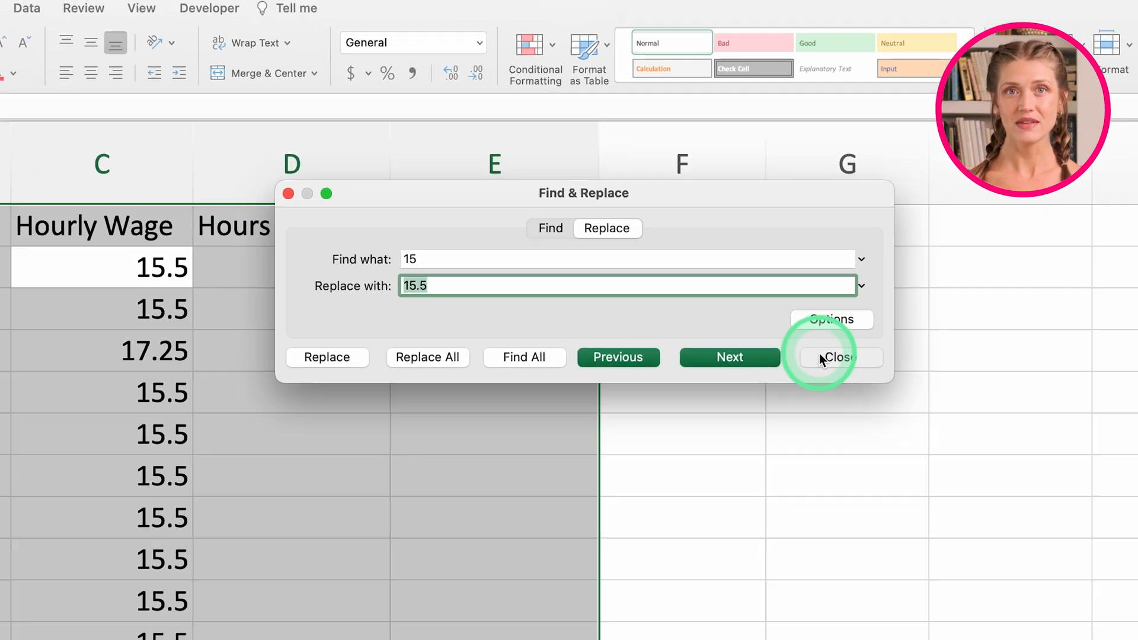
click(883, 428)
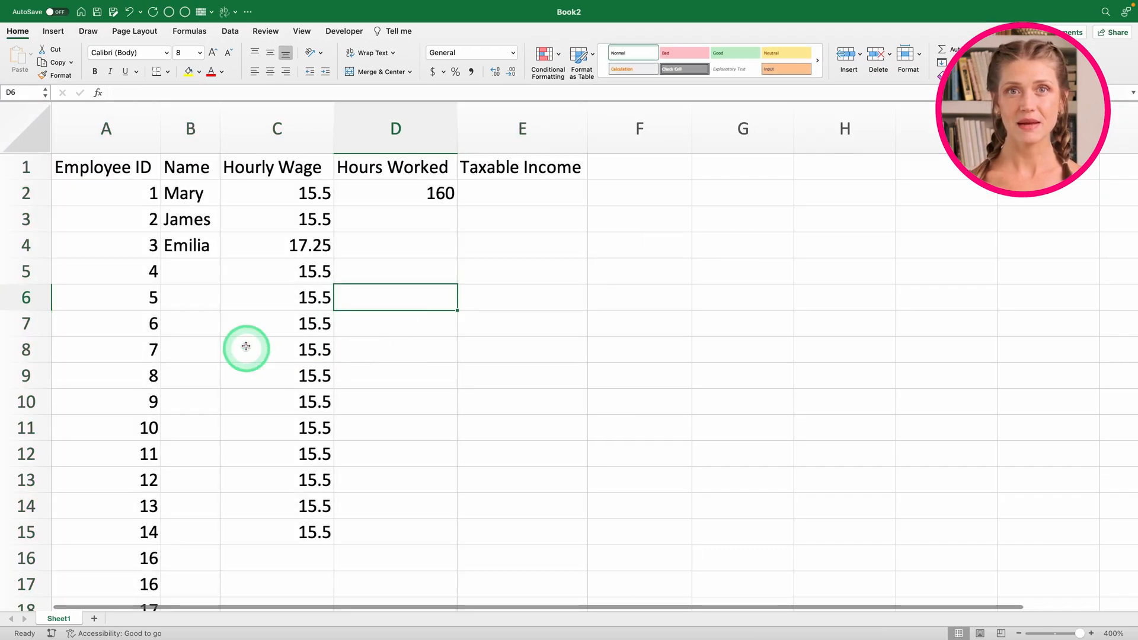
Set the employee ID in cell A16 back to 15
scroll(216, 433, down, 1)
click(150, 530)
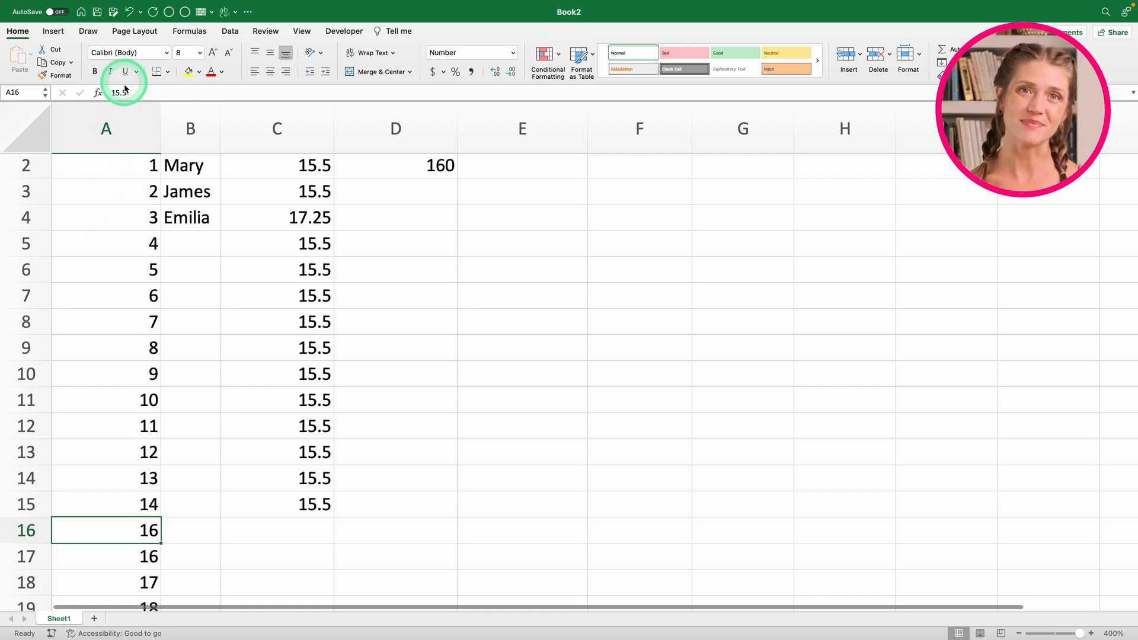
scroll(173, 521, down, 1)
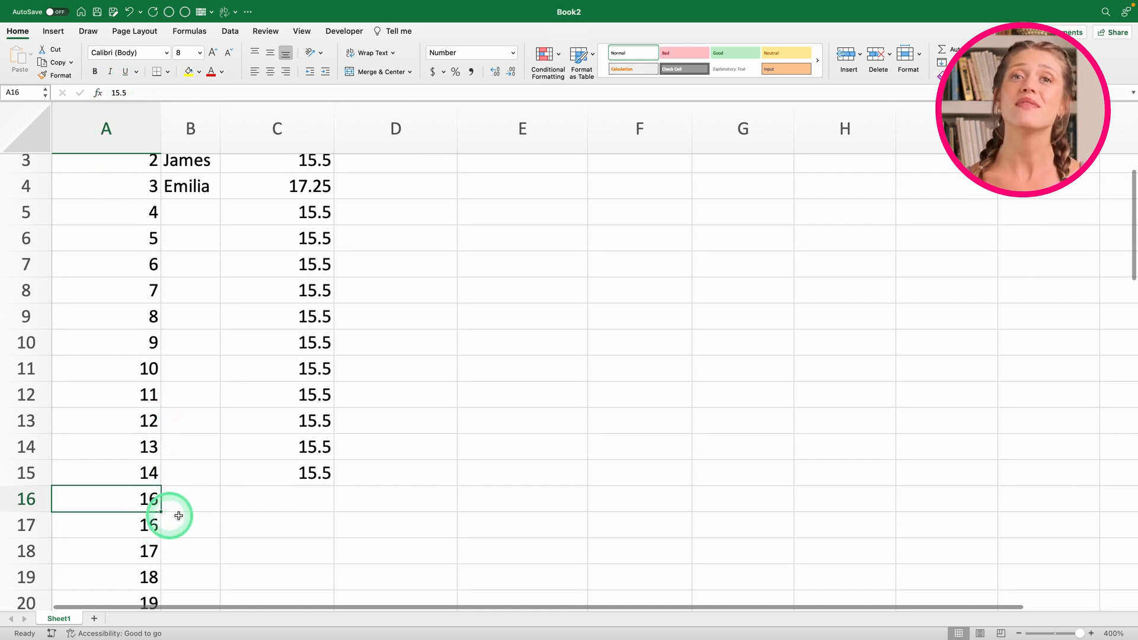
text(15)
key(Return)
scroll(257, 427, up, 2)
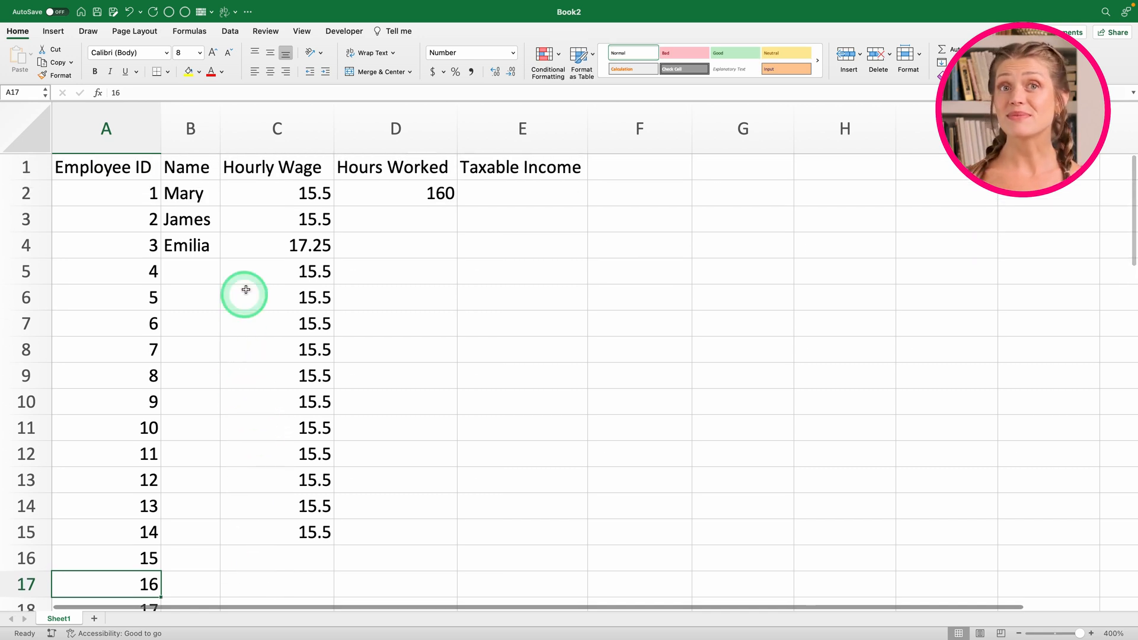
Copy the hourly wage from cell C4 into cell C9
click(297, 197)
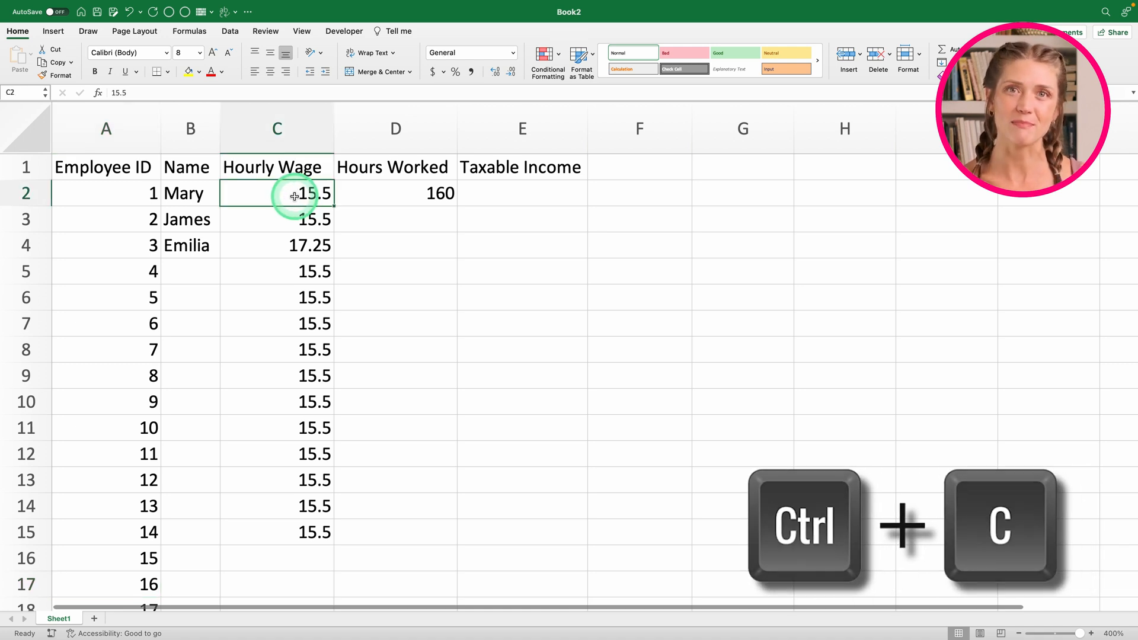
click(307, 249)
key(ctrl+x)
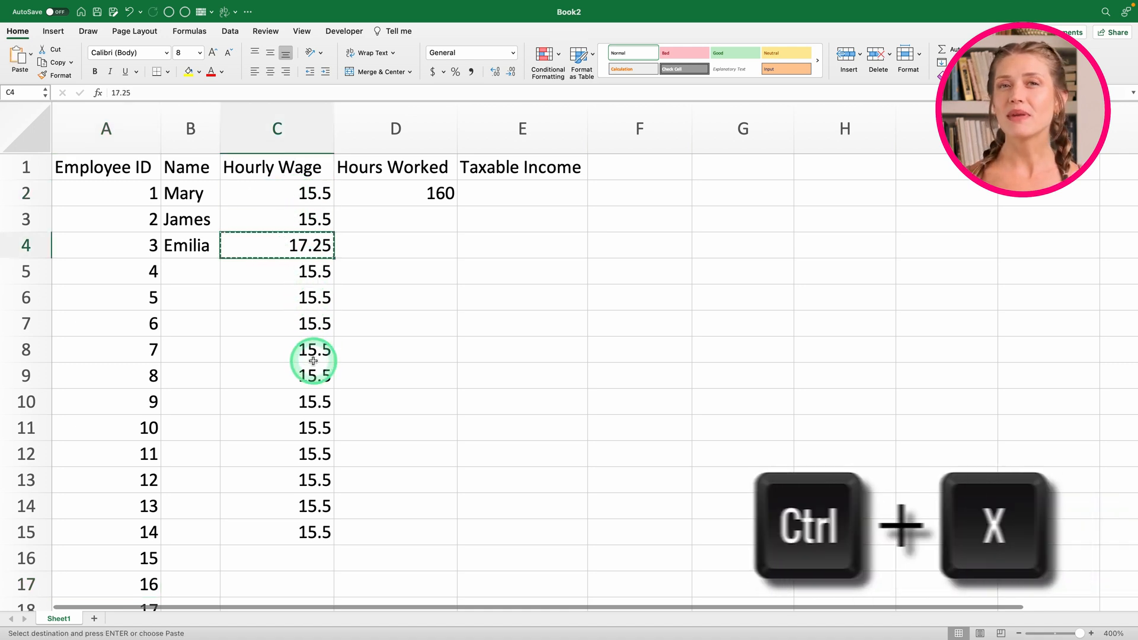
click(311, 377)
key(ctrl+v)
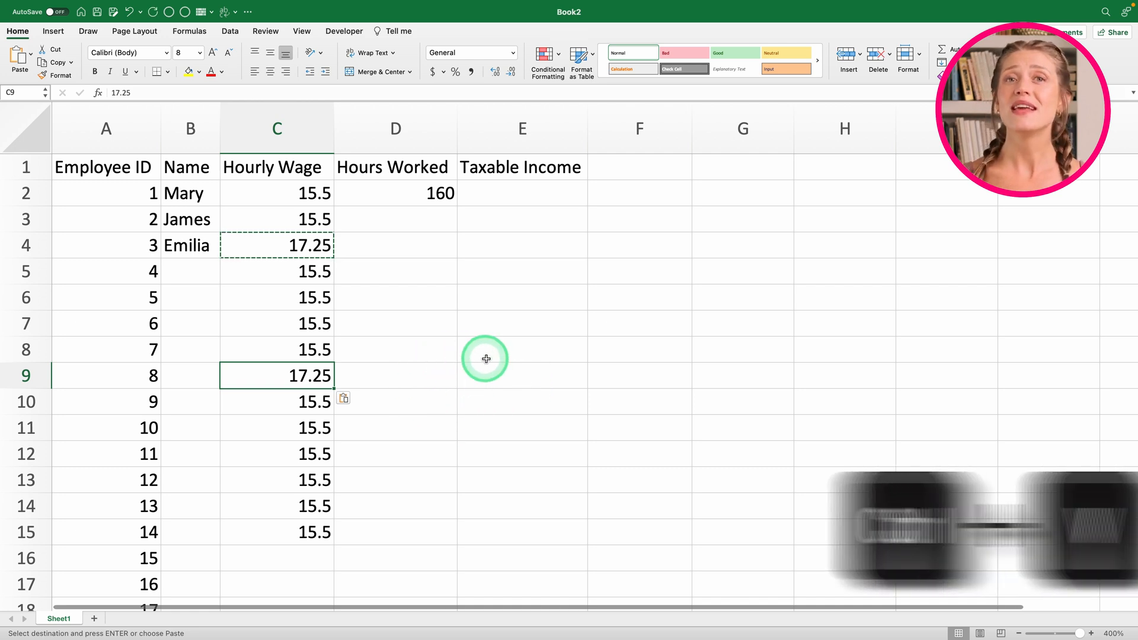
Cut the hourly wage from C4 and paste it into E8, and undo both this move and the copy into C9
click(299, 245)
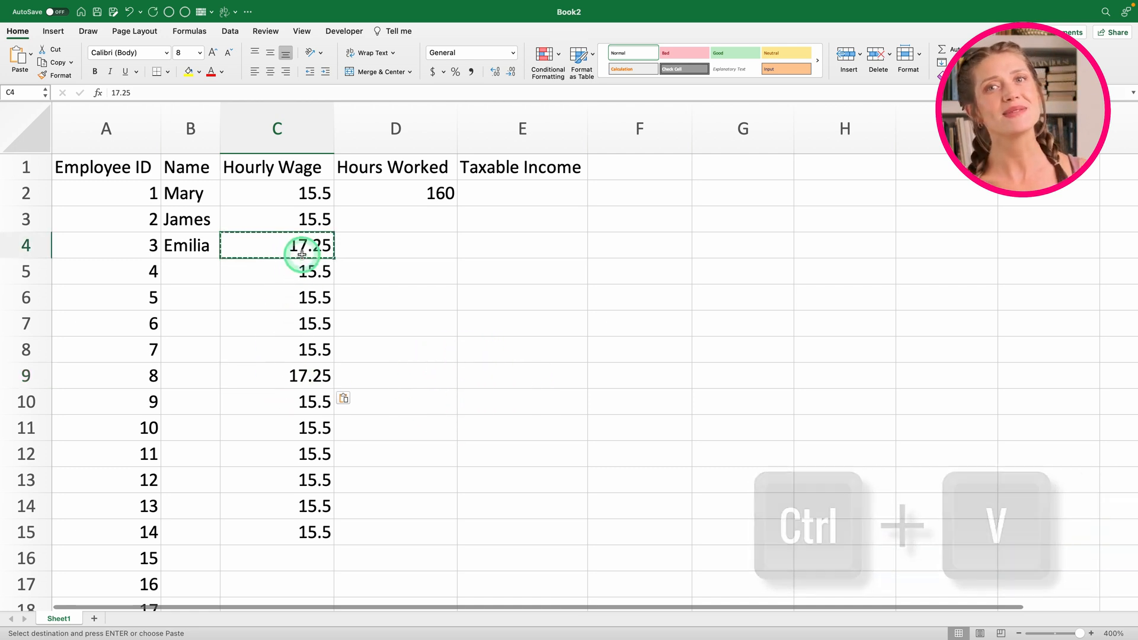
click(521, 347)
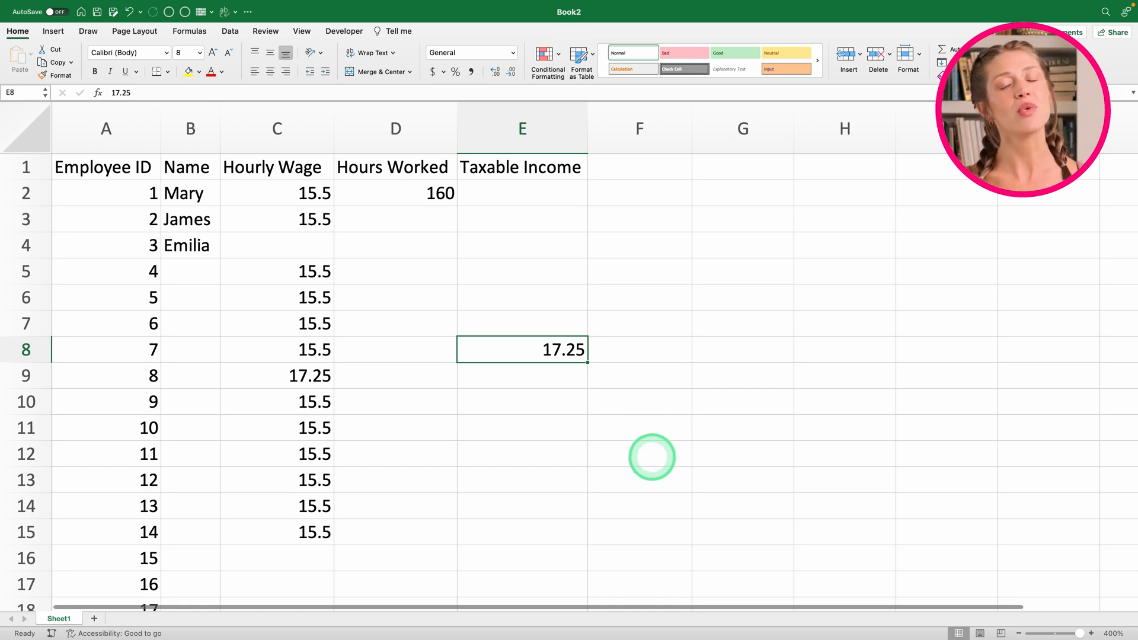
key(super+z)
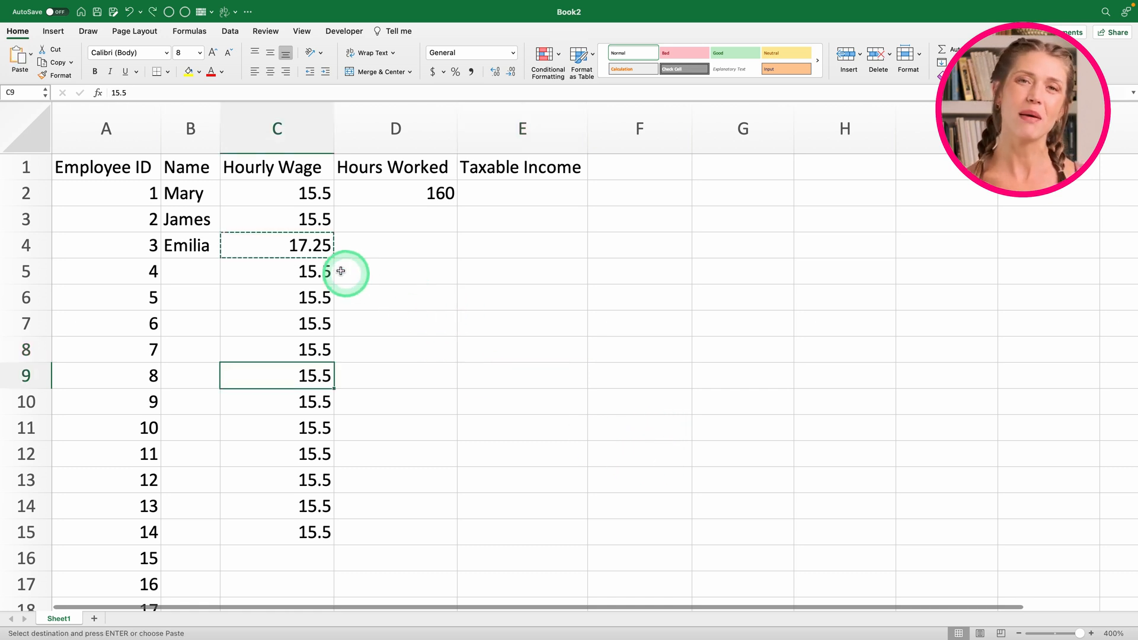
Move the hourly wage from cell C5 directly to cell F7 and undo the move
click(300, 245)
click(324, 270)
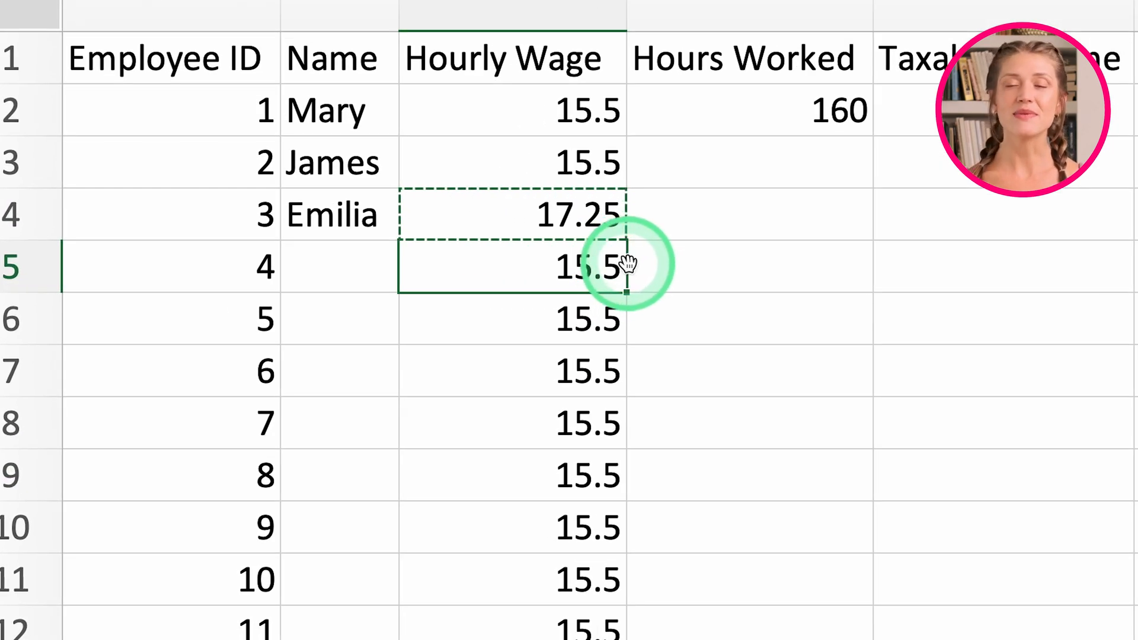
drag(628, 263, 895, 338)
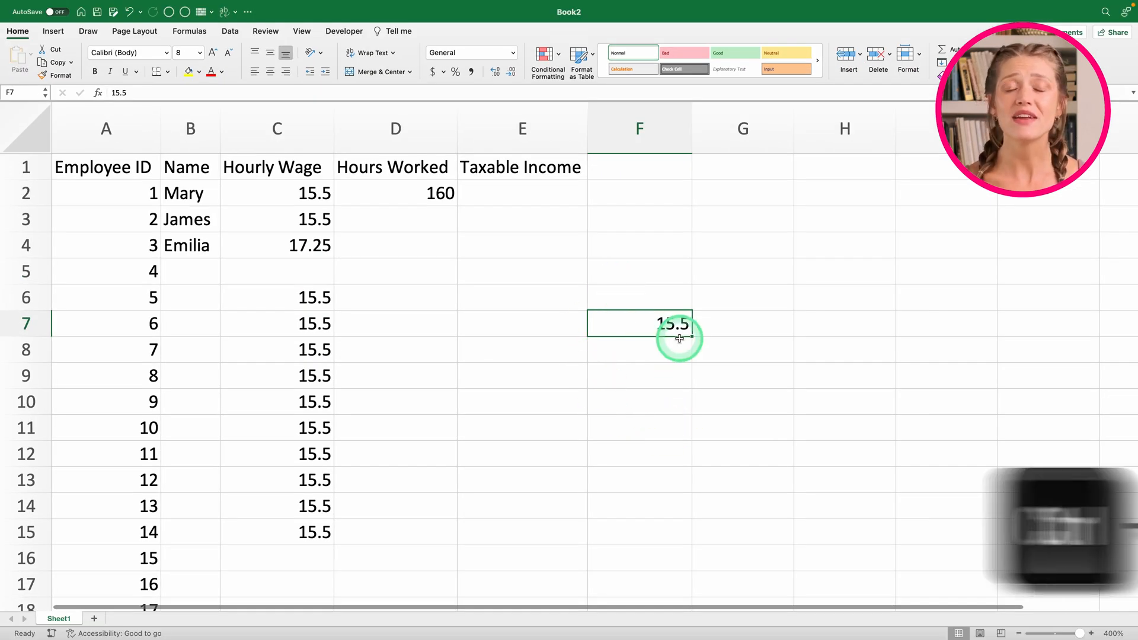
key(ctrl+z)
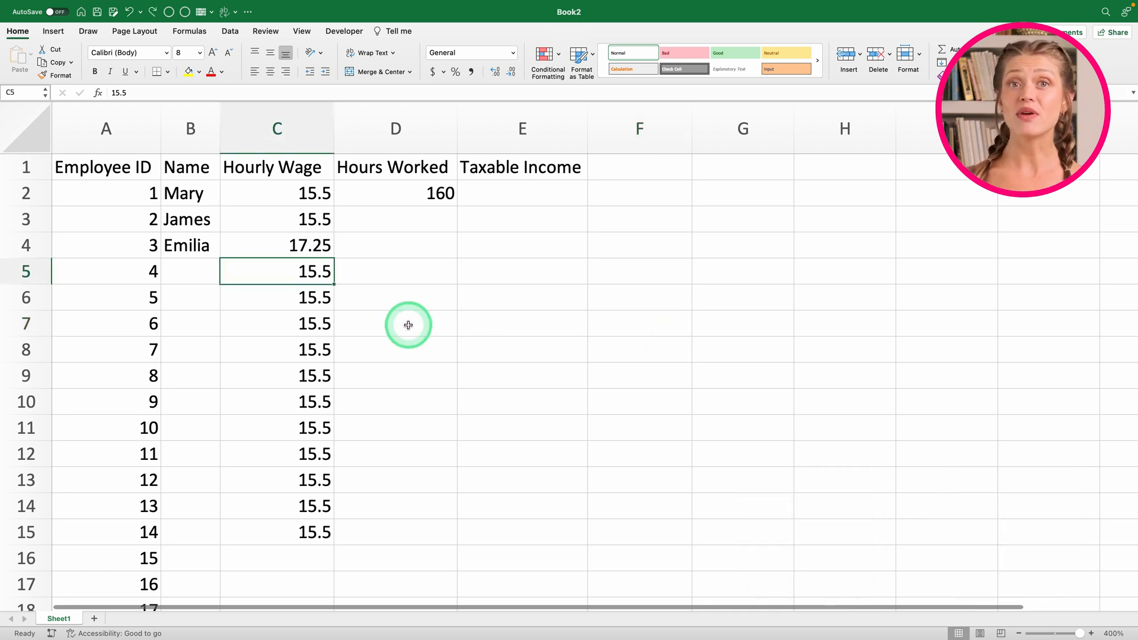
Move the wage range C5:C8 to F6:F9 as a block and undo the move
shift+click(304, 349)
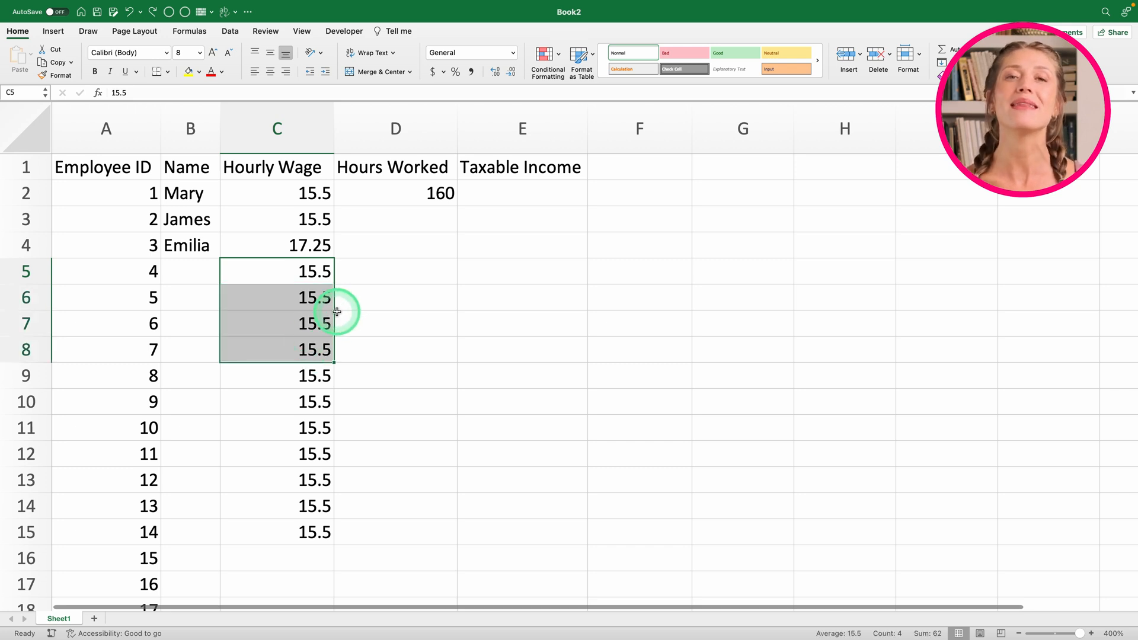
drag(335, 315, 595, 340)
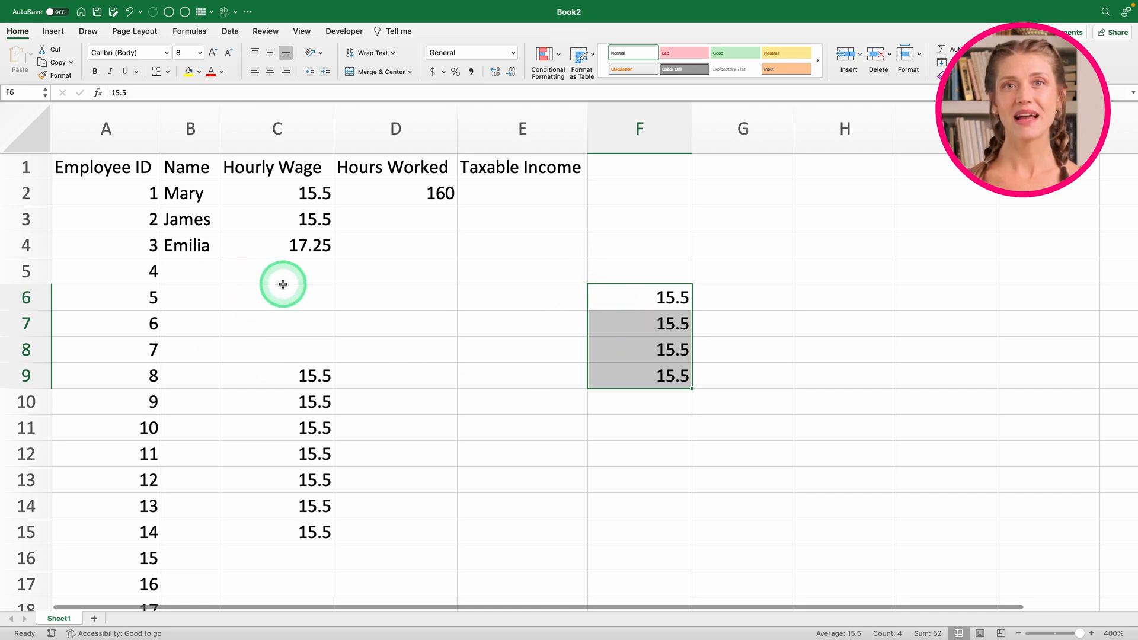
key(super+z)
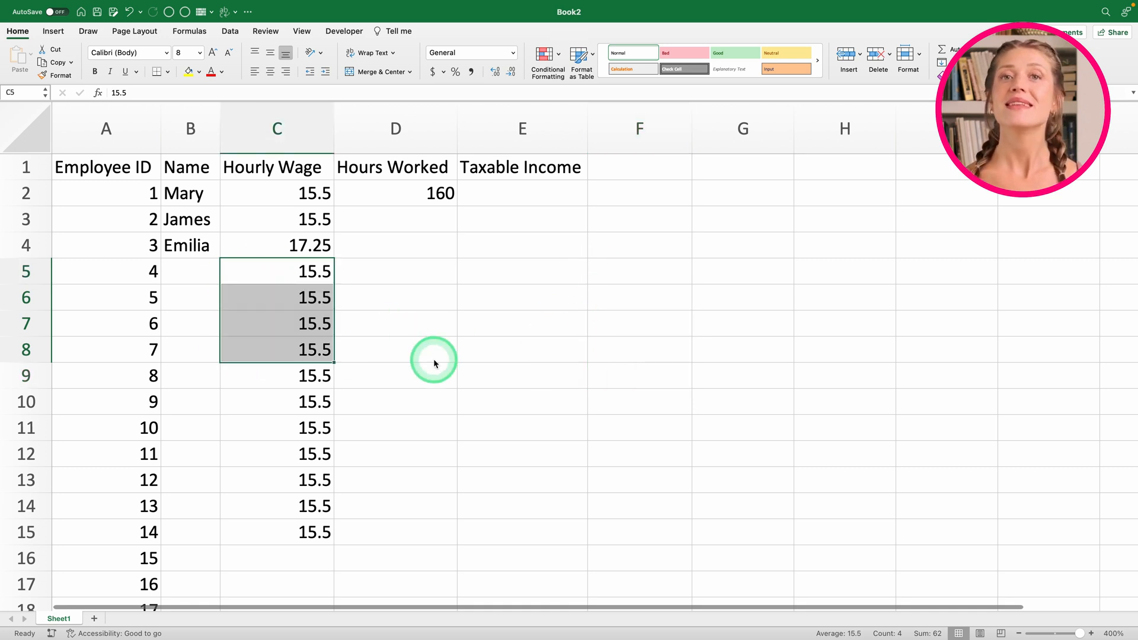
click(431, 360)
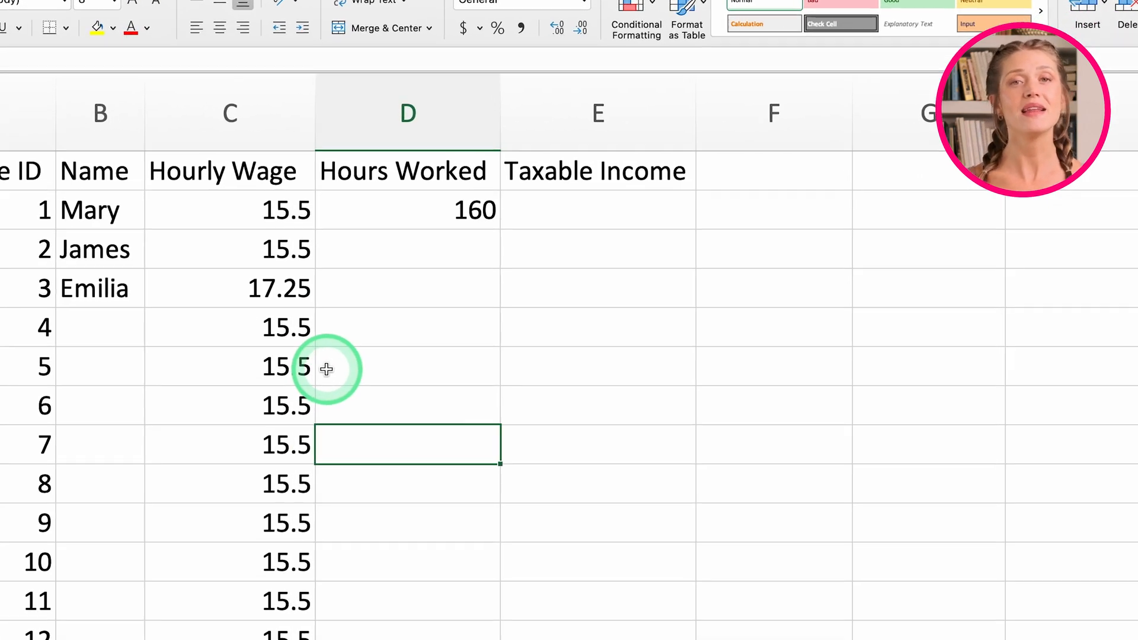
Insert an empty column before Hours Worked and undo the insertion
click(358, 97)
right_click(359, 102)
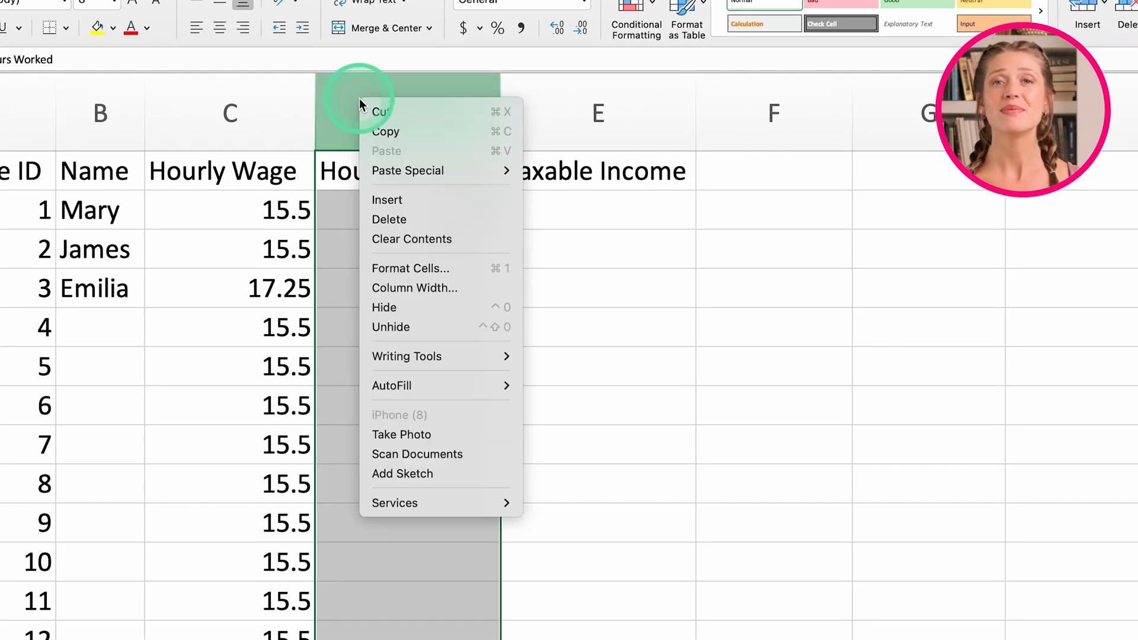
click(436, 213)
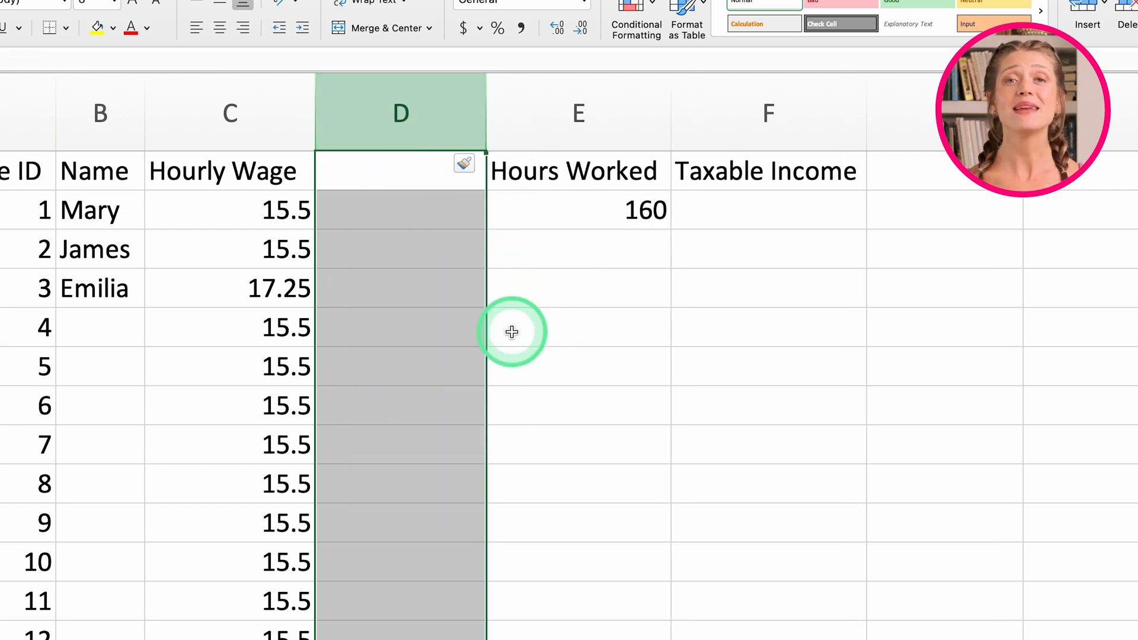
click(511, 332)
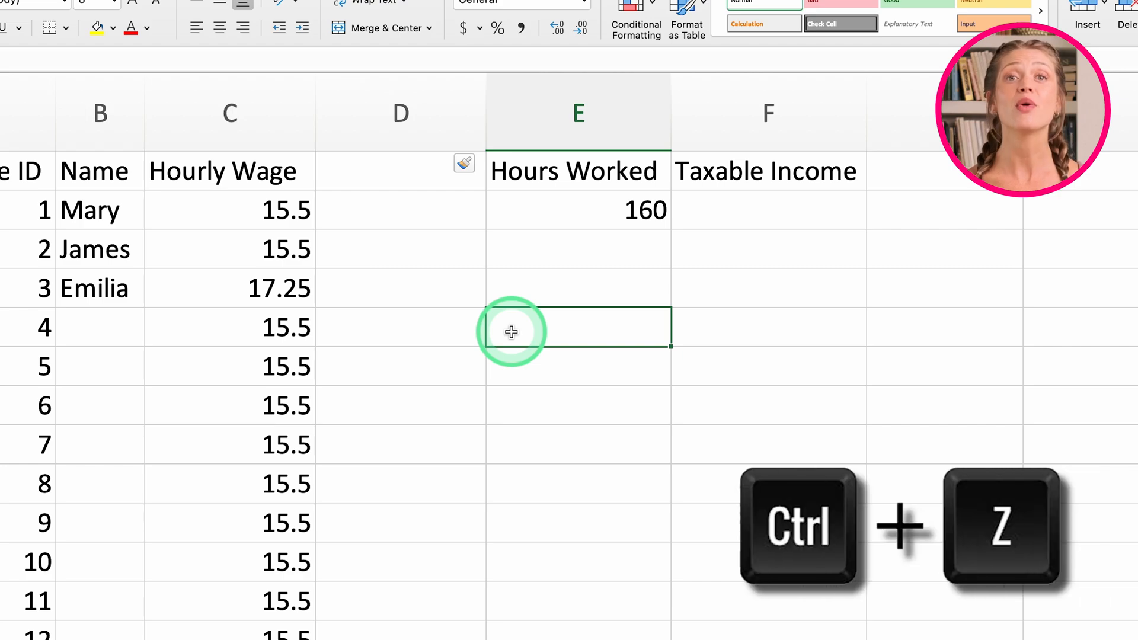
key(ctrl+z)
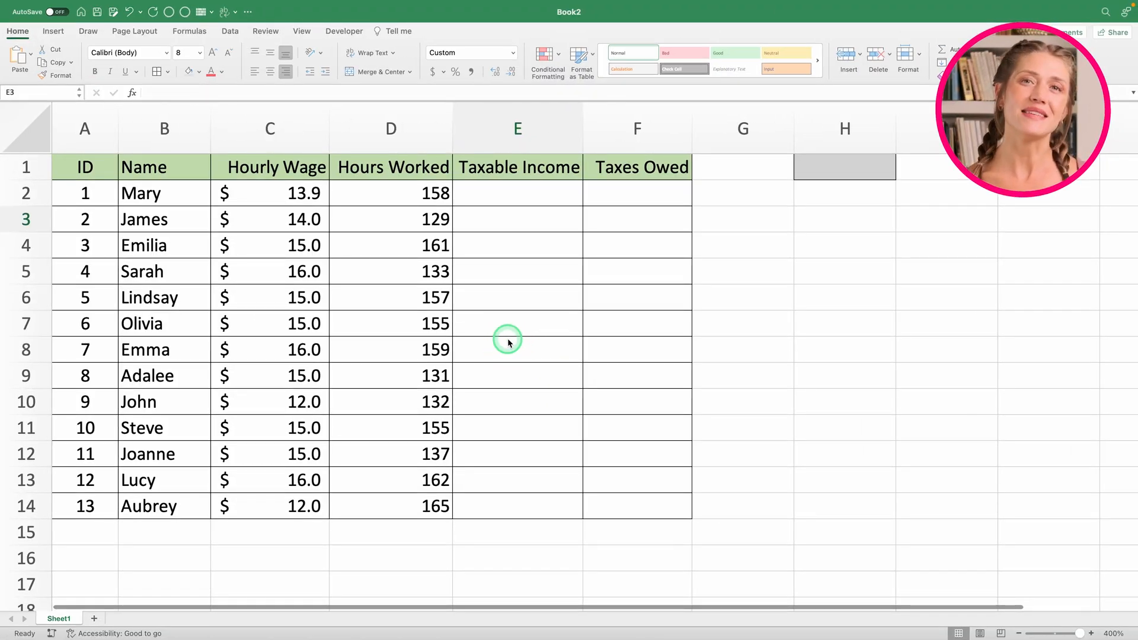
drag(516, 200, 516, 505)
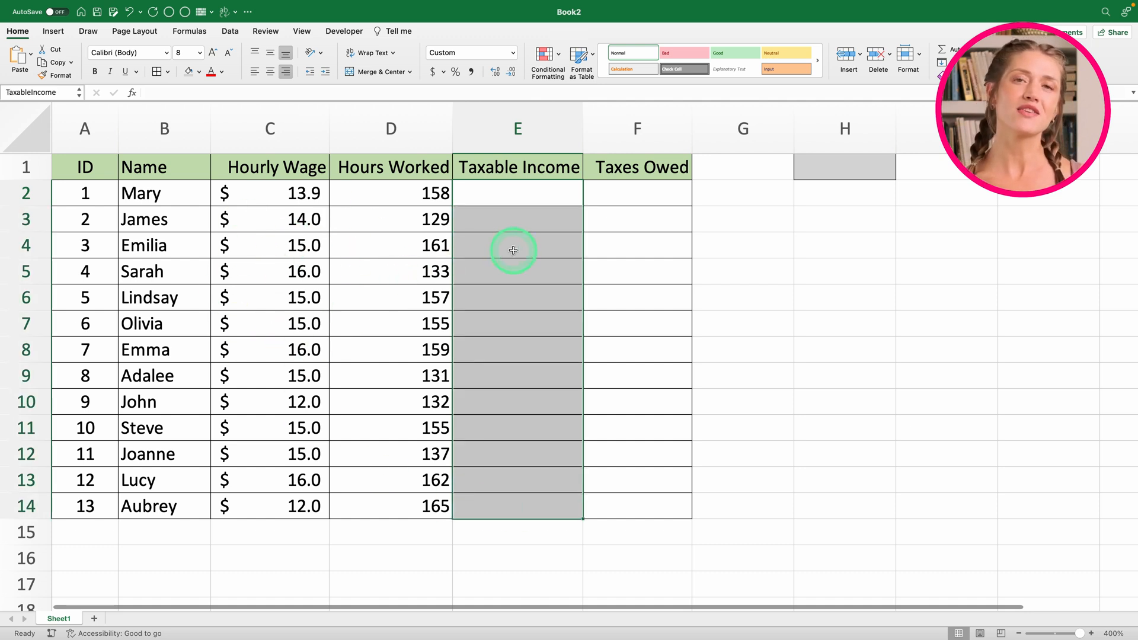
click(513, 251)
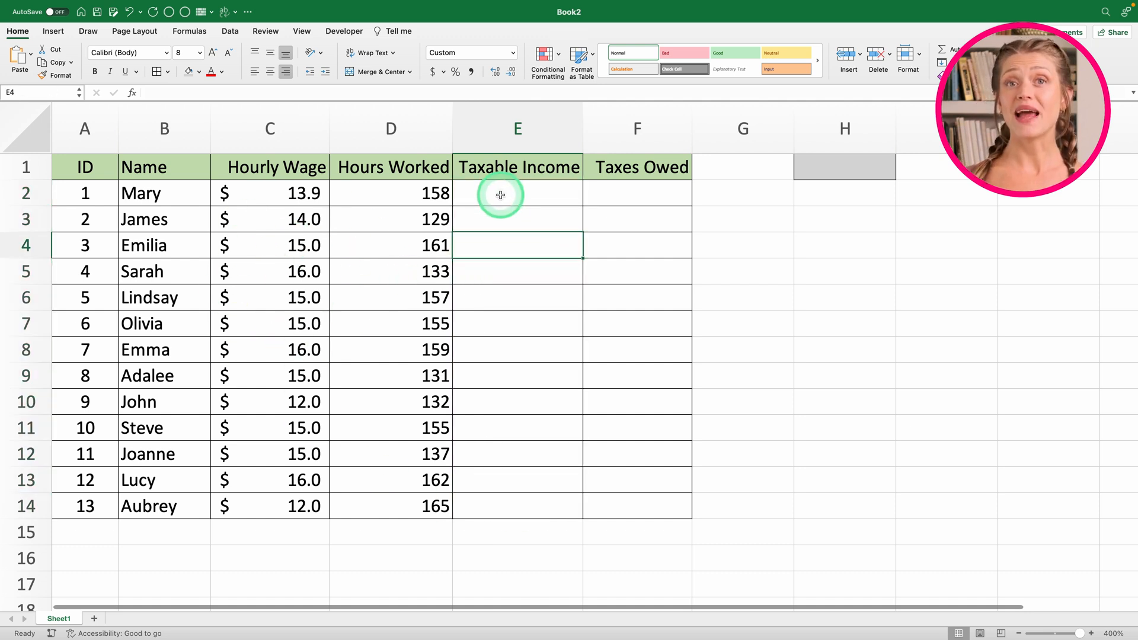
click(376, 195)
drag(271, 195, 415, 196)
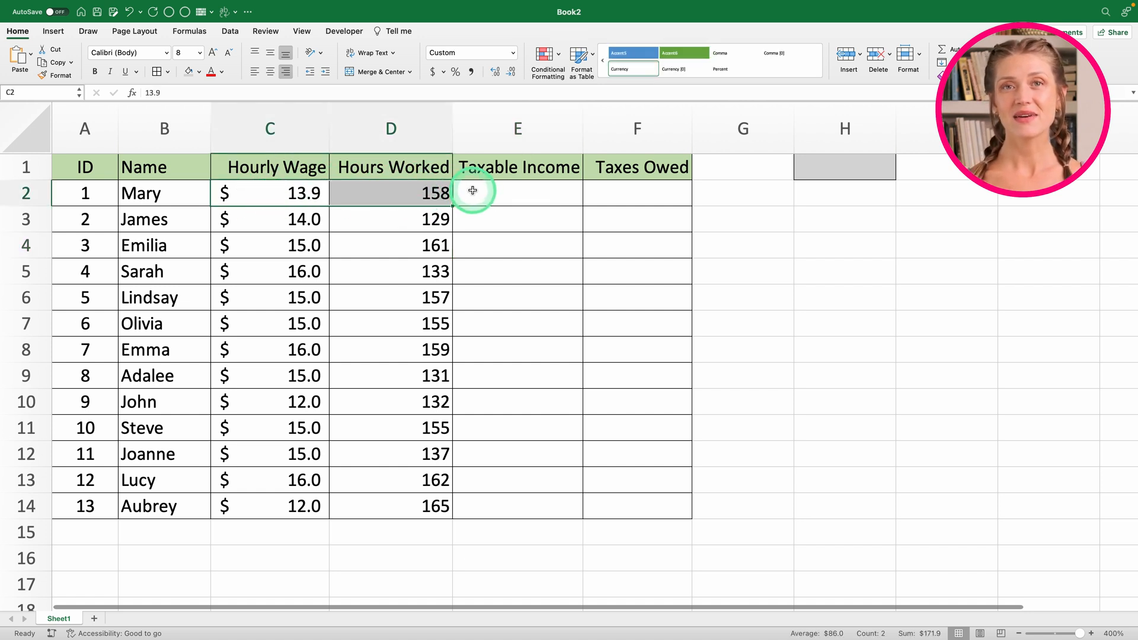
Calculate the first employee's taxable income in cell E2 with the formula =13.9*158
click(503, 195)
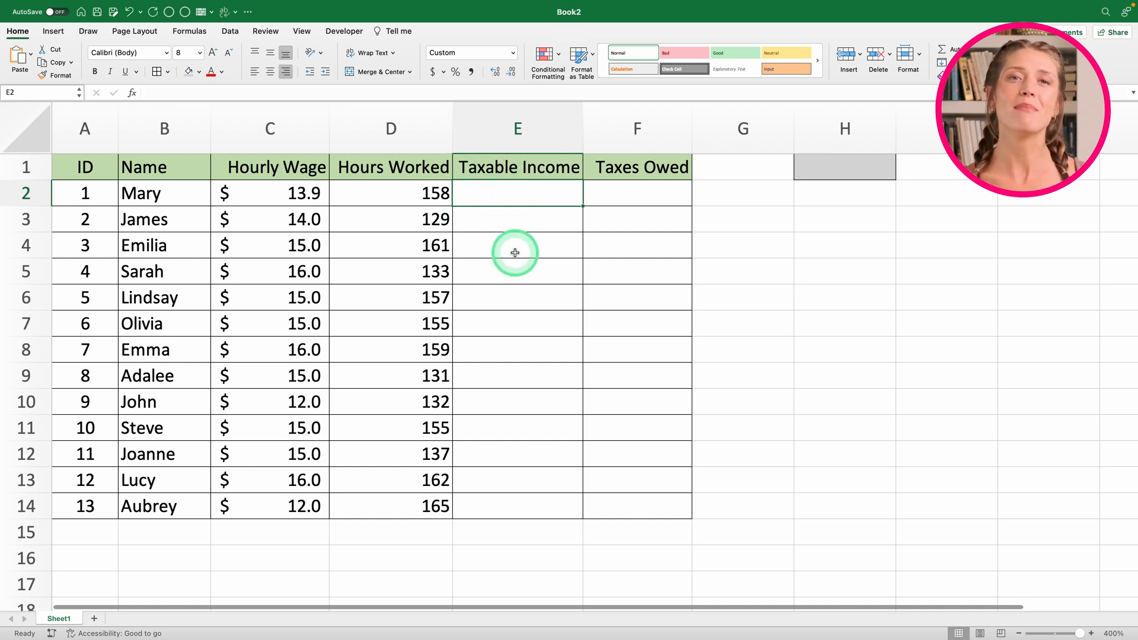
text(=)
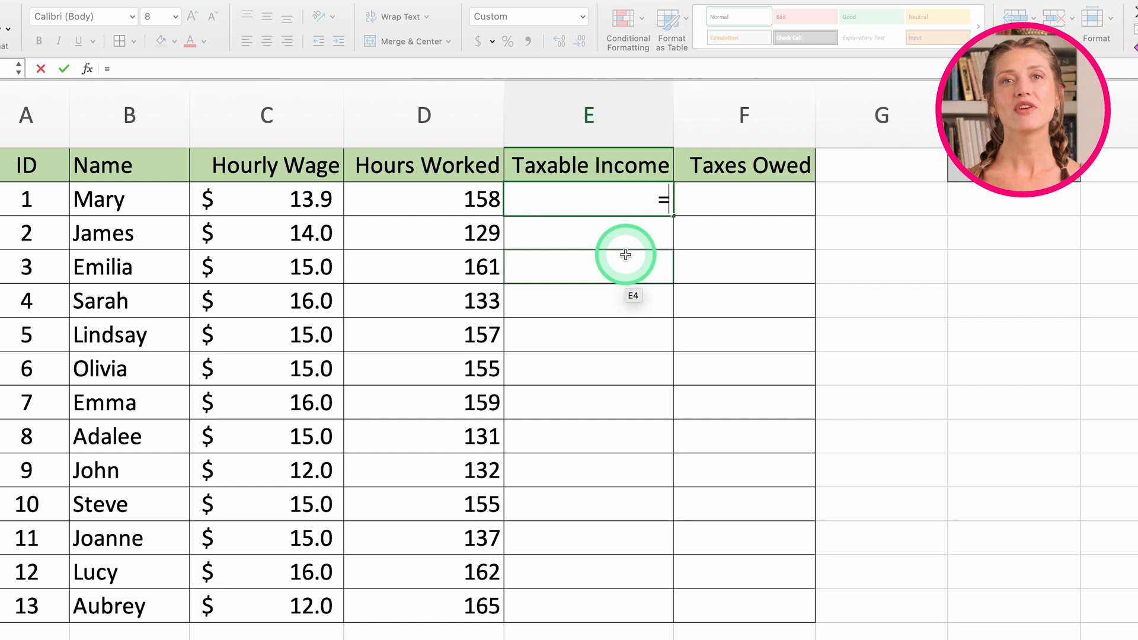
text(3.9*)
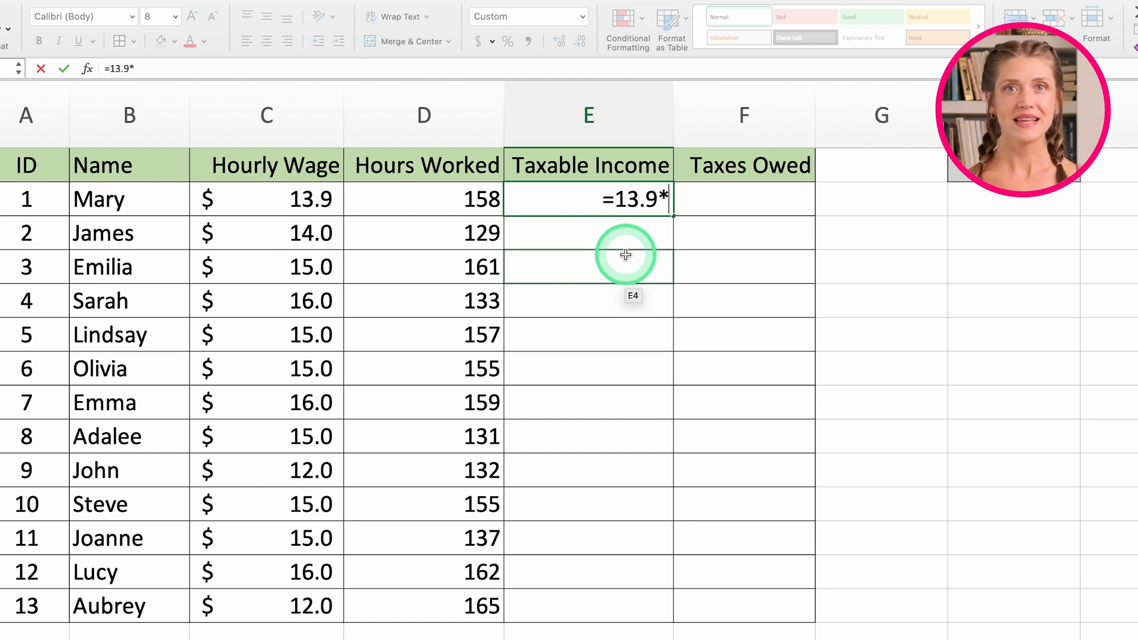
text(15)
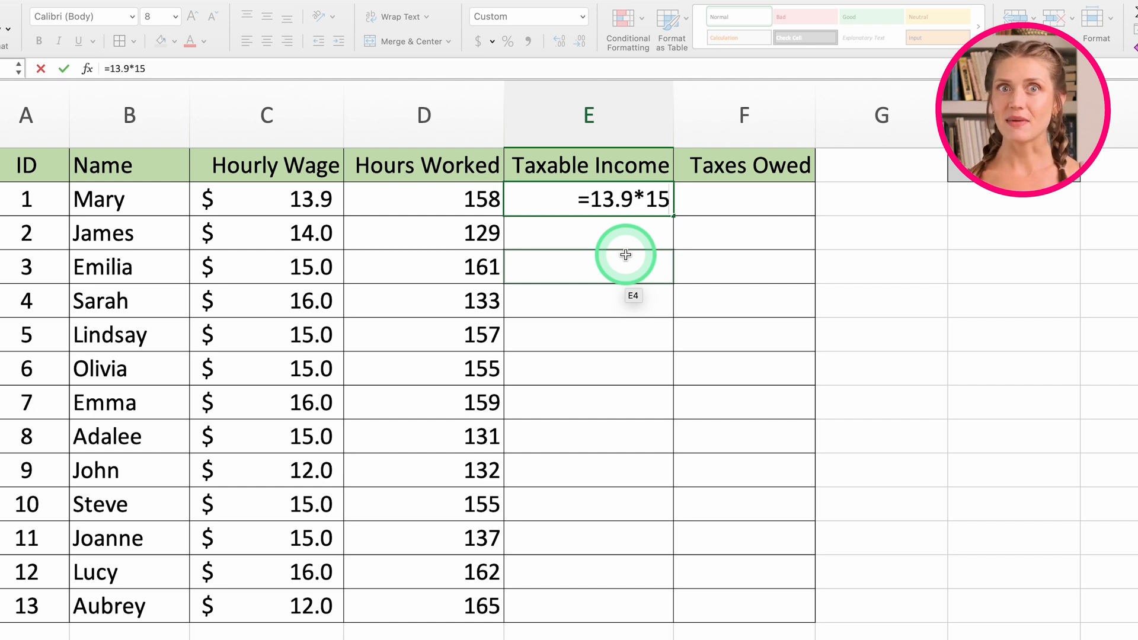
text(8)
key(Return)
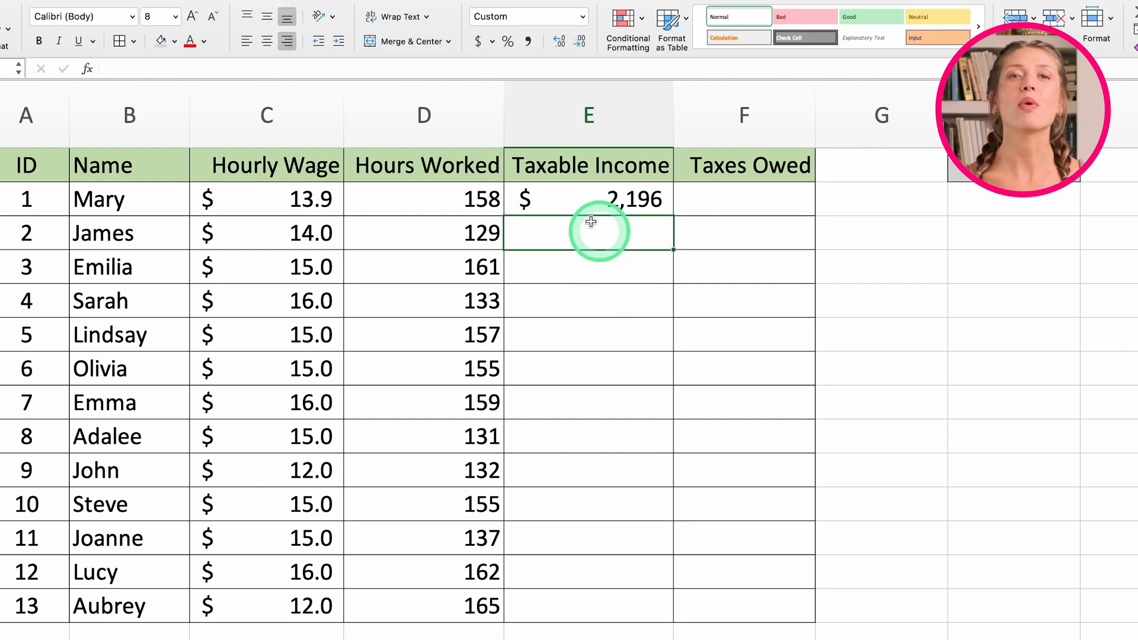
Replace the fixed-number formula in cell E2 with the cell-reference formula =C2*D2
click(615, 196)
double_click(615, 197)
drag(616, 197, 524, 200)
key(BackSpace)
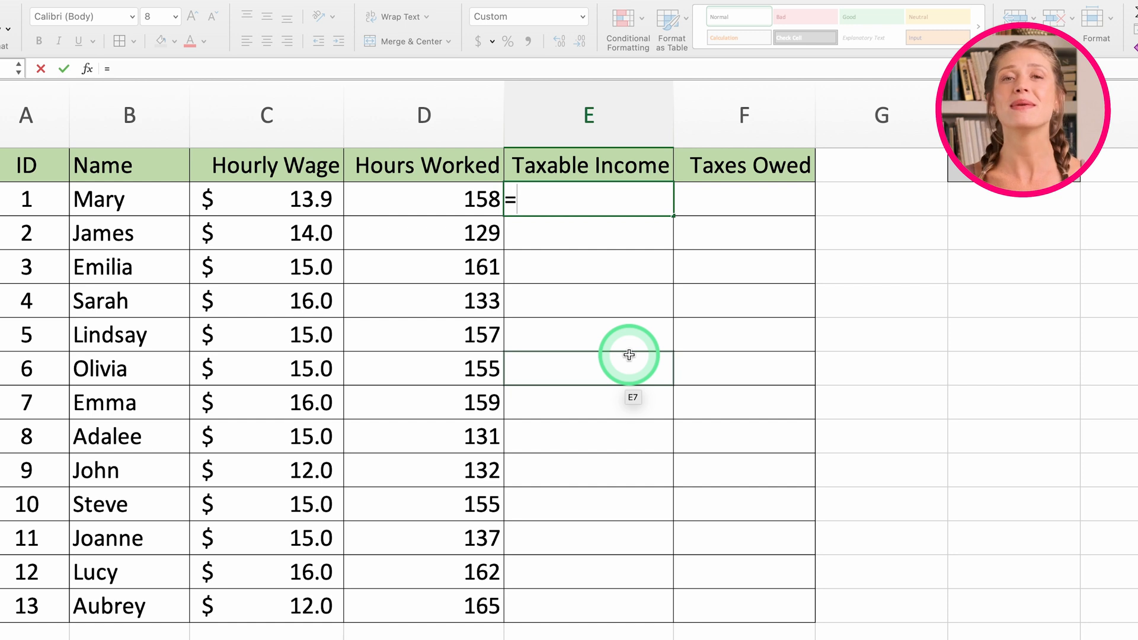
text(C2)
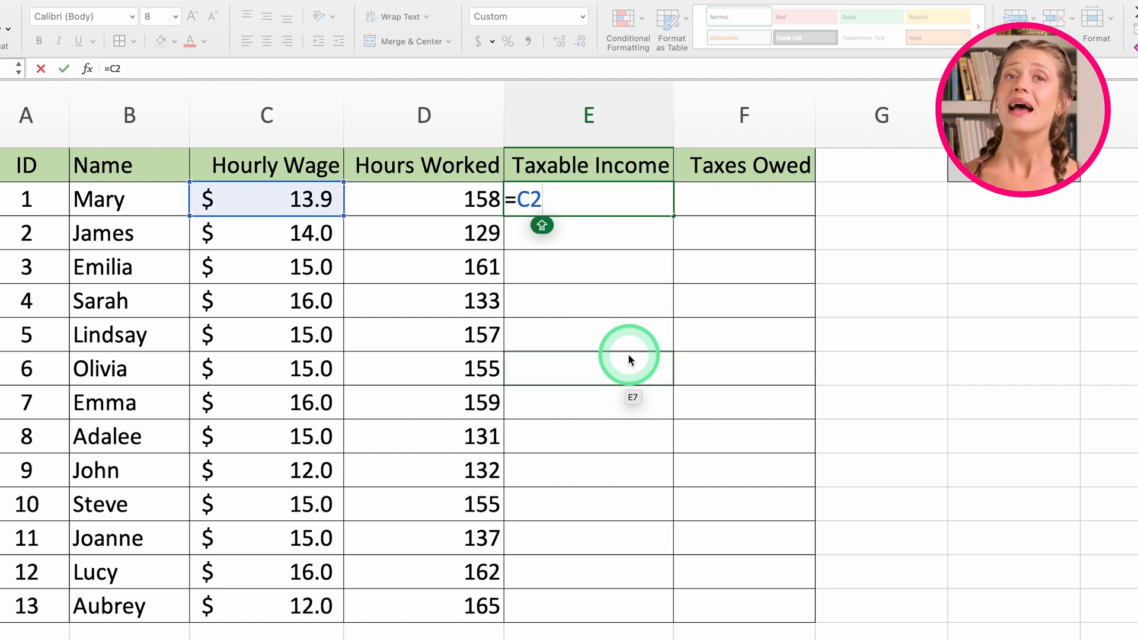
text(*D2)
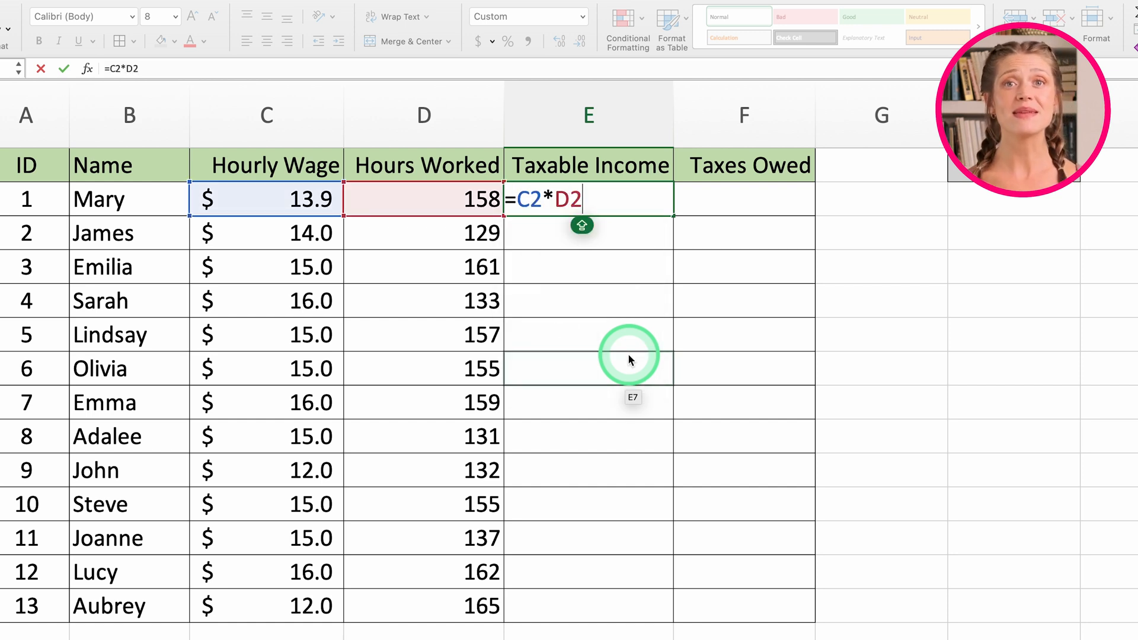
key(Return)
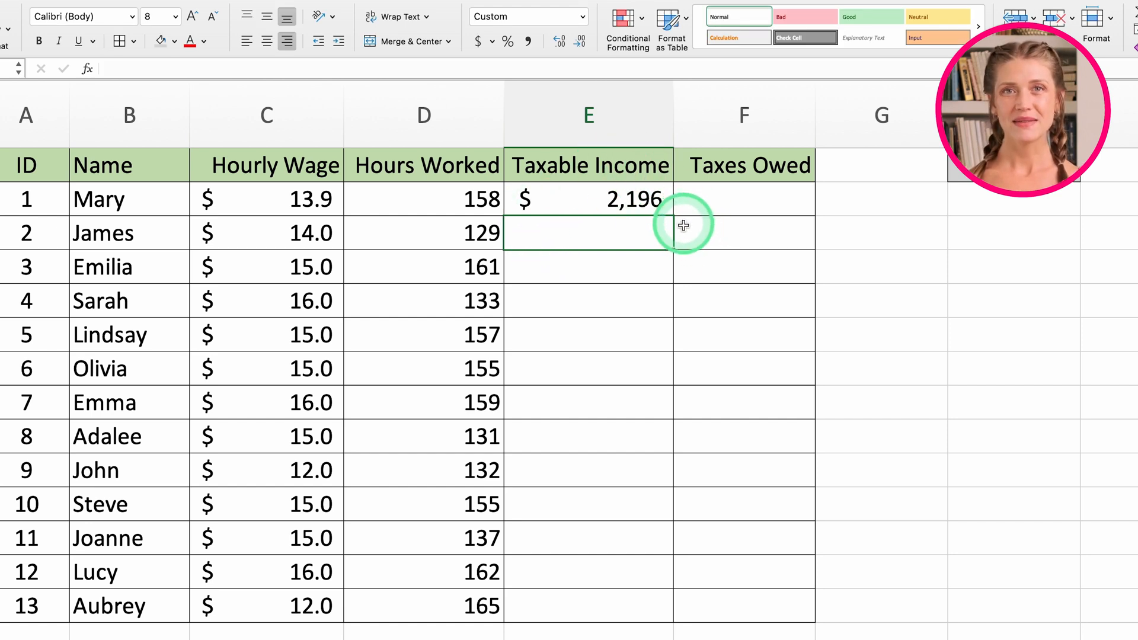
Examine which cells the taxable income formula in E2 refers to
click(623, 204)
double_click(623, 205)
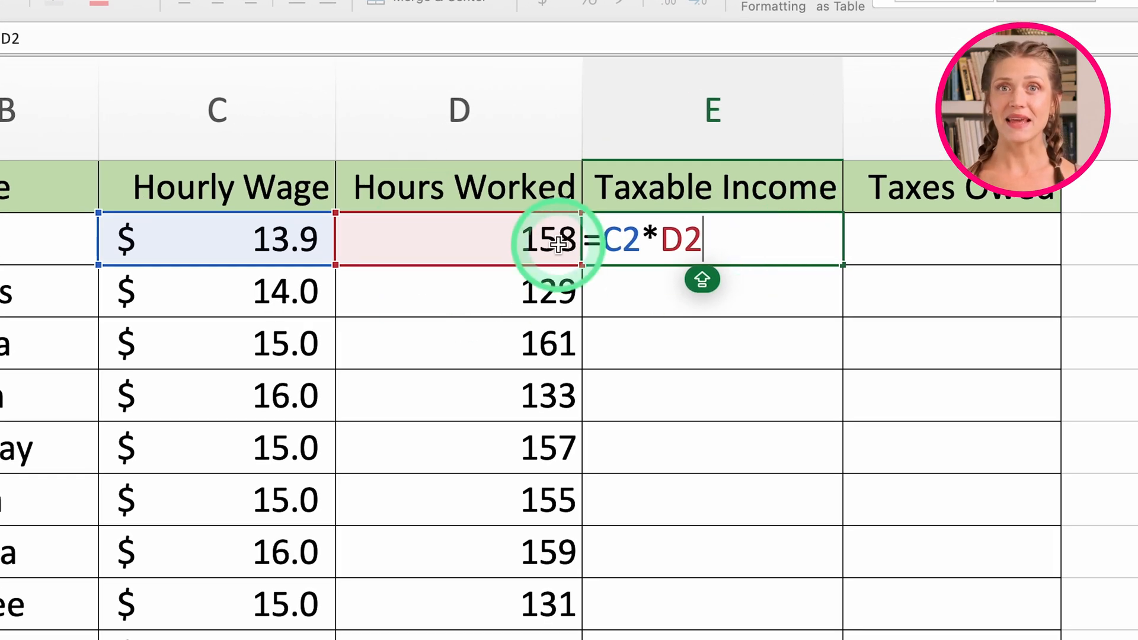
key(Return)
Set the first employee's hourly wage in C2 to 19 and undo the change
click(305, 240)
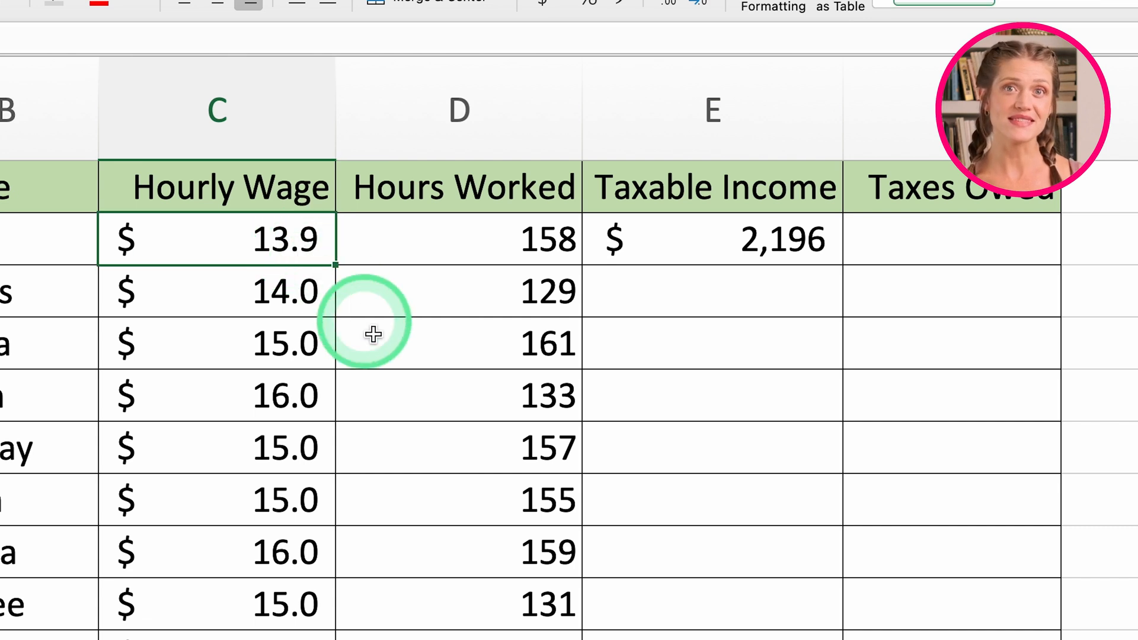
key(F2)
text(19)
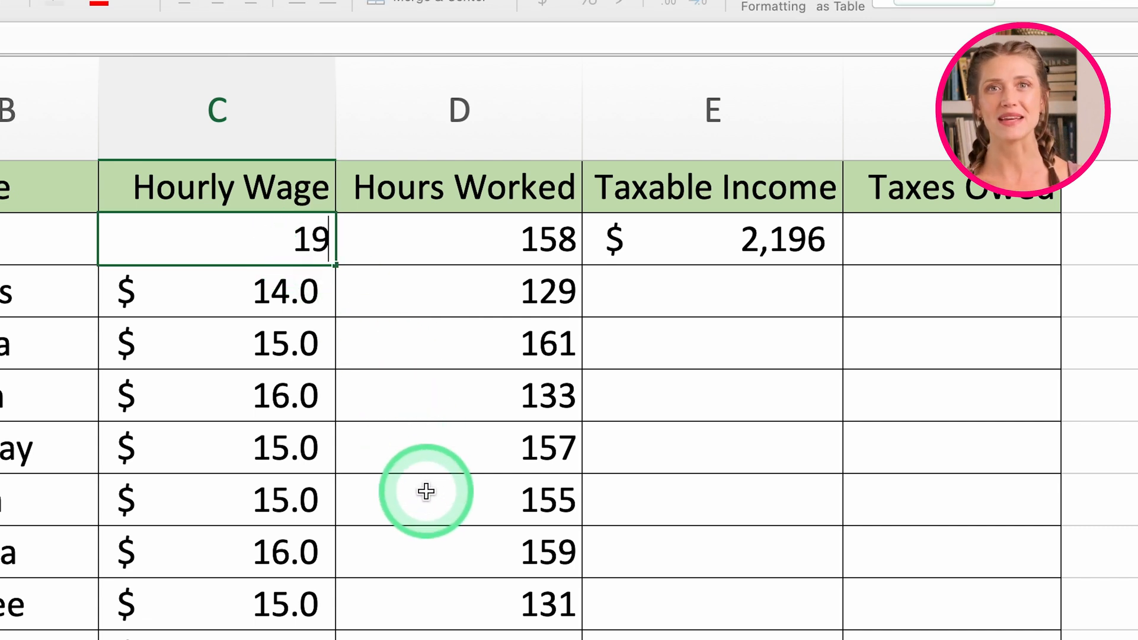
key(Return)
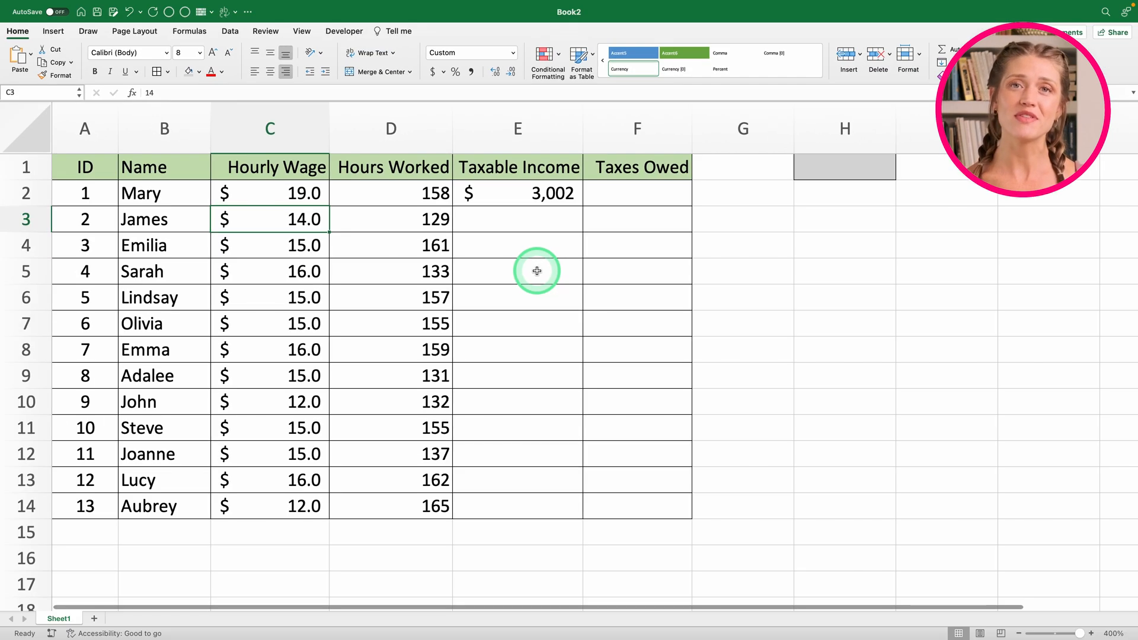
key(super+z)
Set the first employee's hours worked in D2 to 200 and undo the change
click(425, 202)
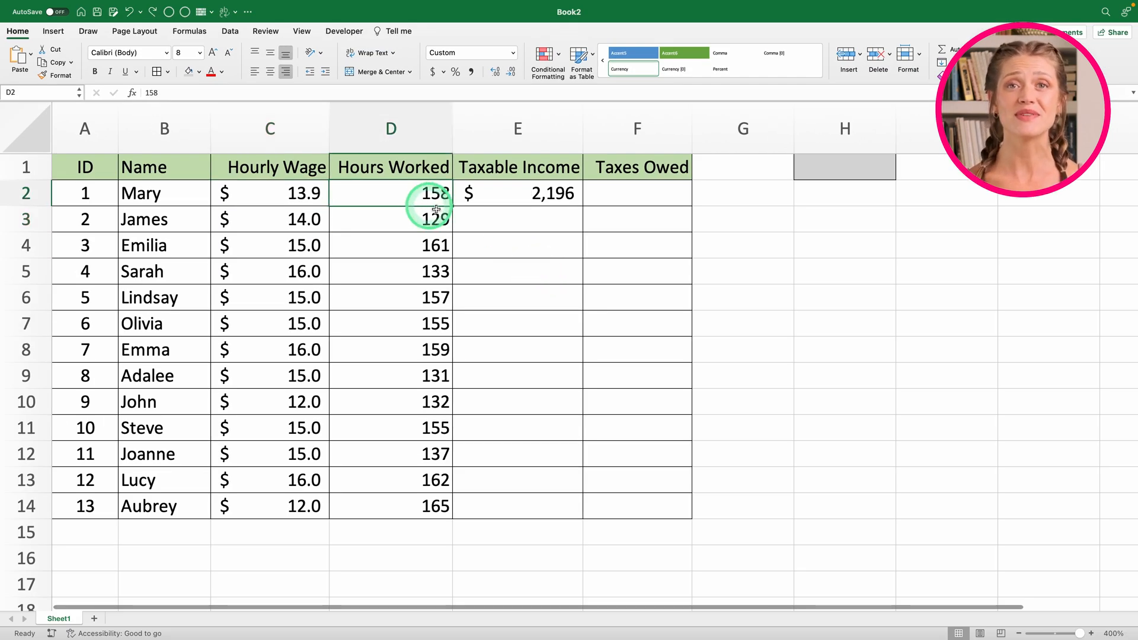
text(200)
key(Return)
key(super+z)
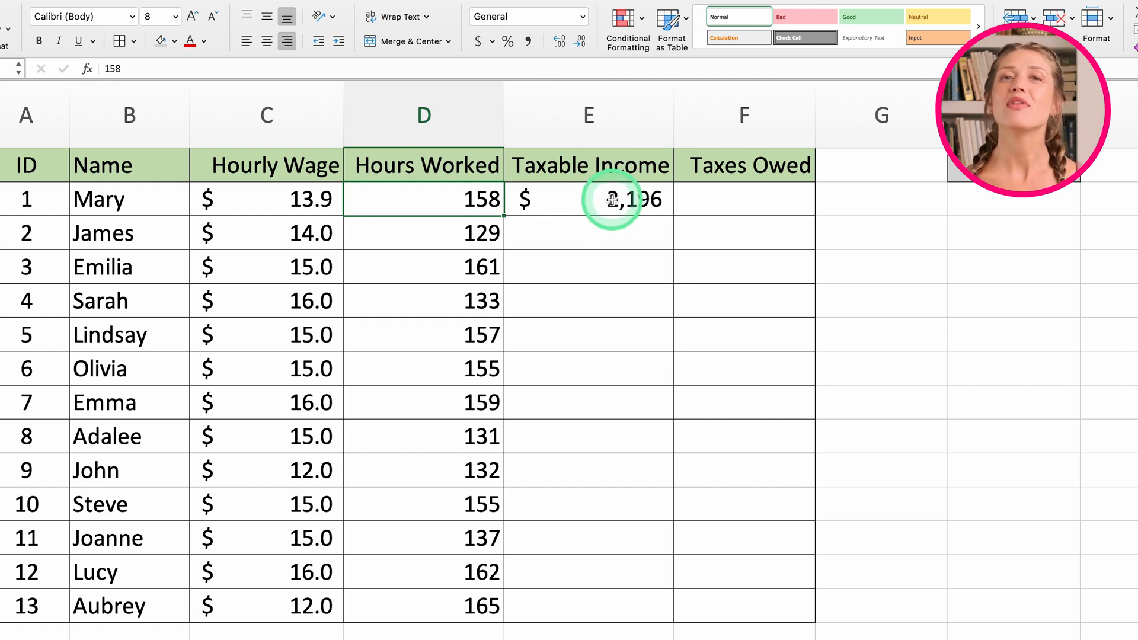
Rebuild the taxable income formula in E2 as =C2*D2, picking the wage and hours cells directly from the sheet
click(612, 201)
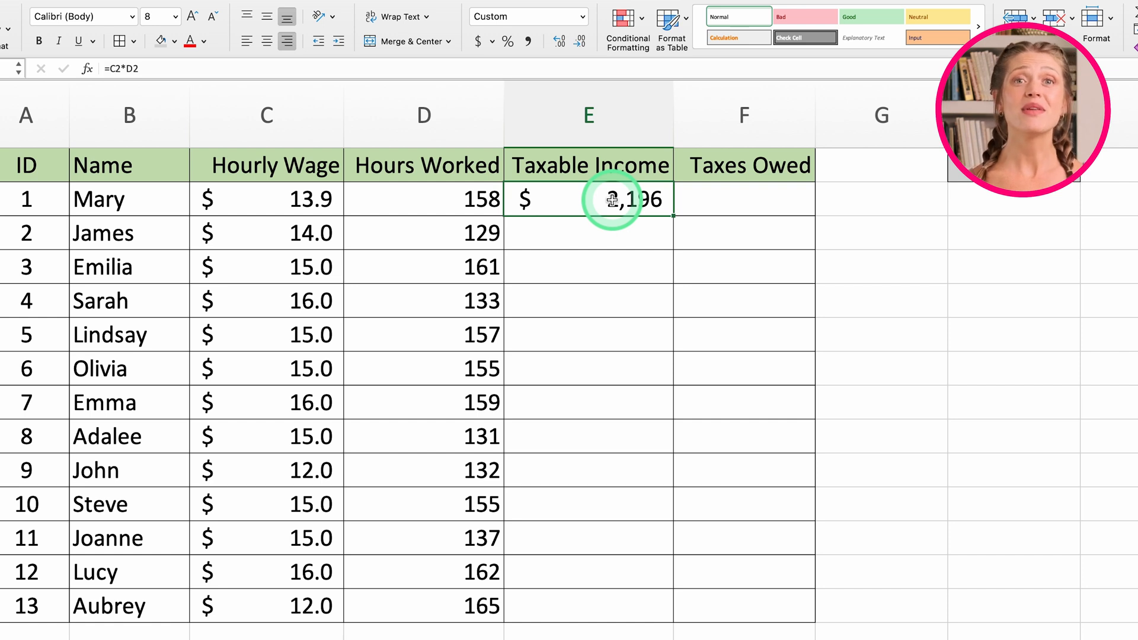
text(=)
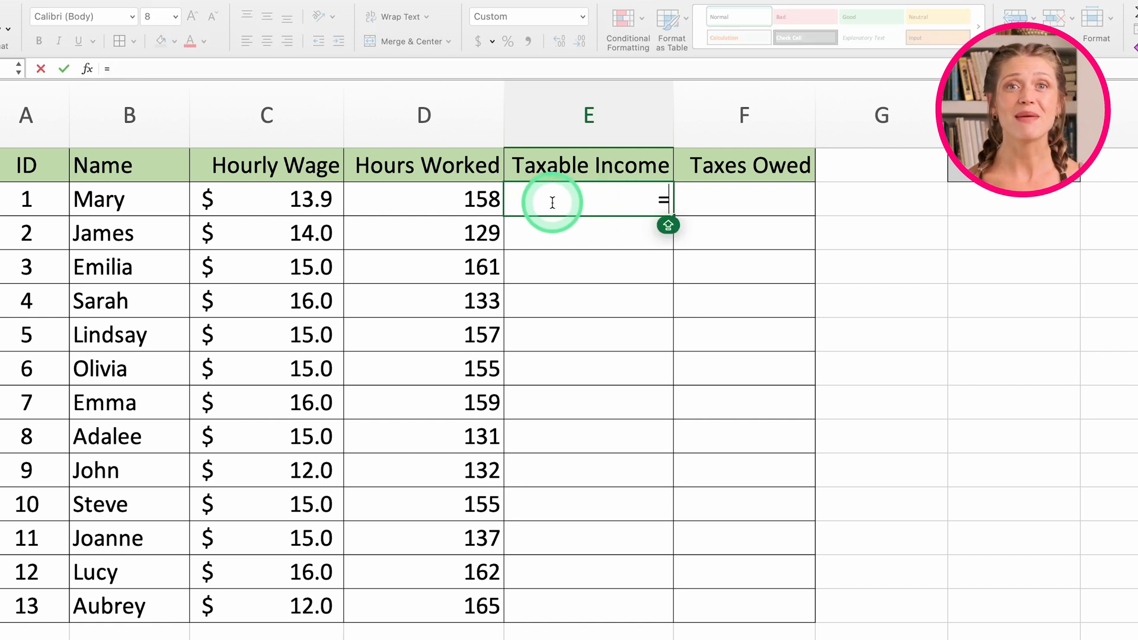
click(311, 200)
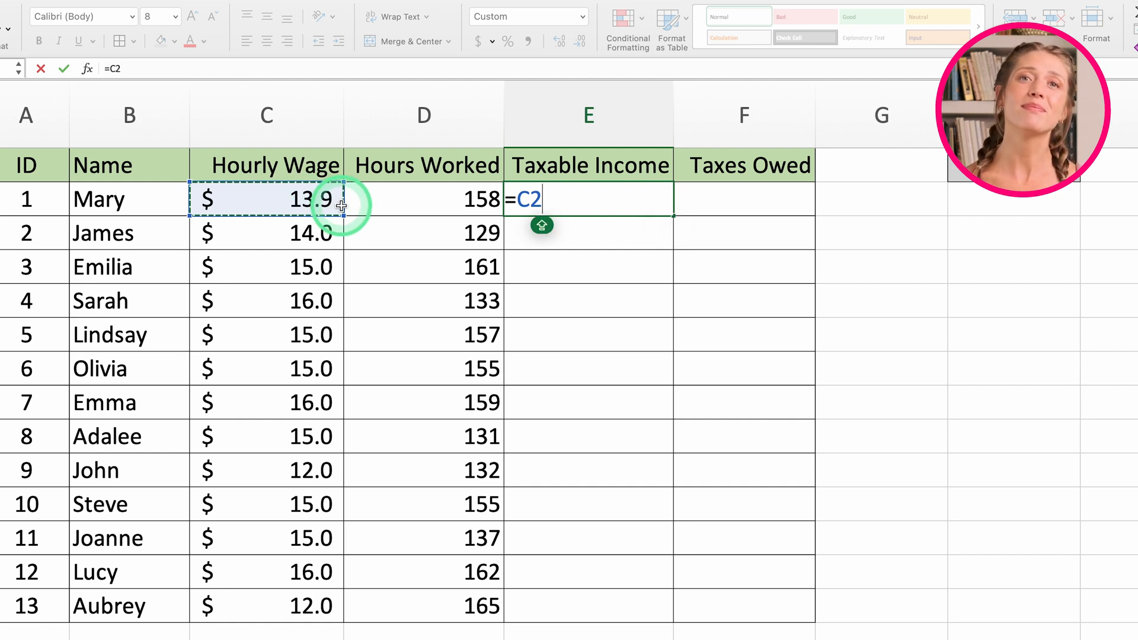
text(*)
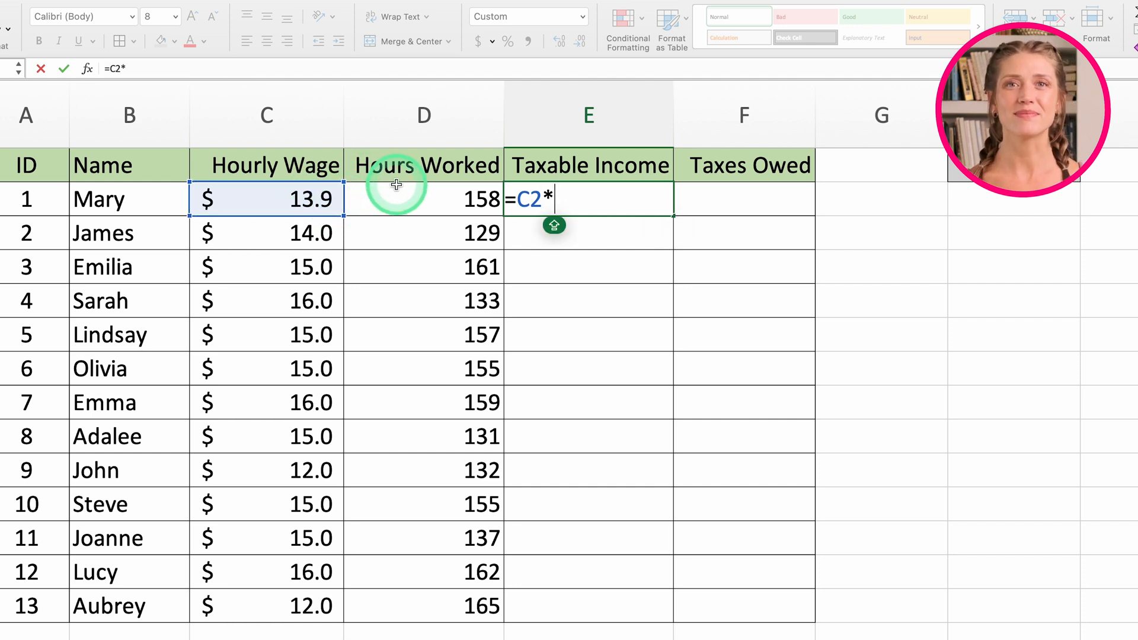
click(439, 198)
key(Return)
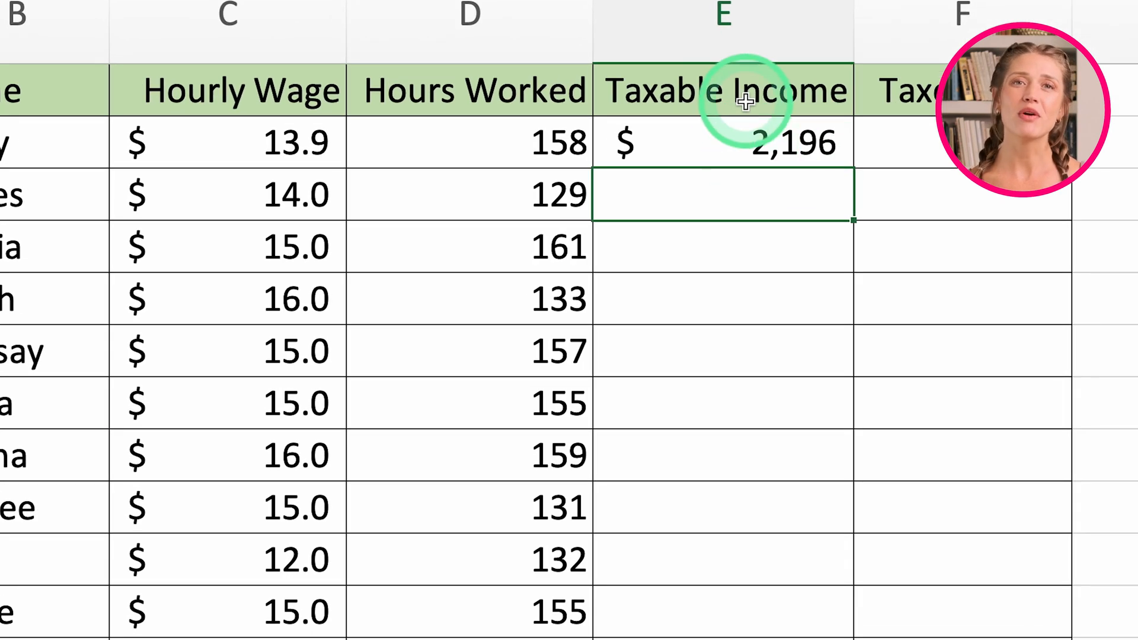
Review the formula in E2 and the positions of its referenced cells relative to it
click(707, 183)
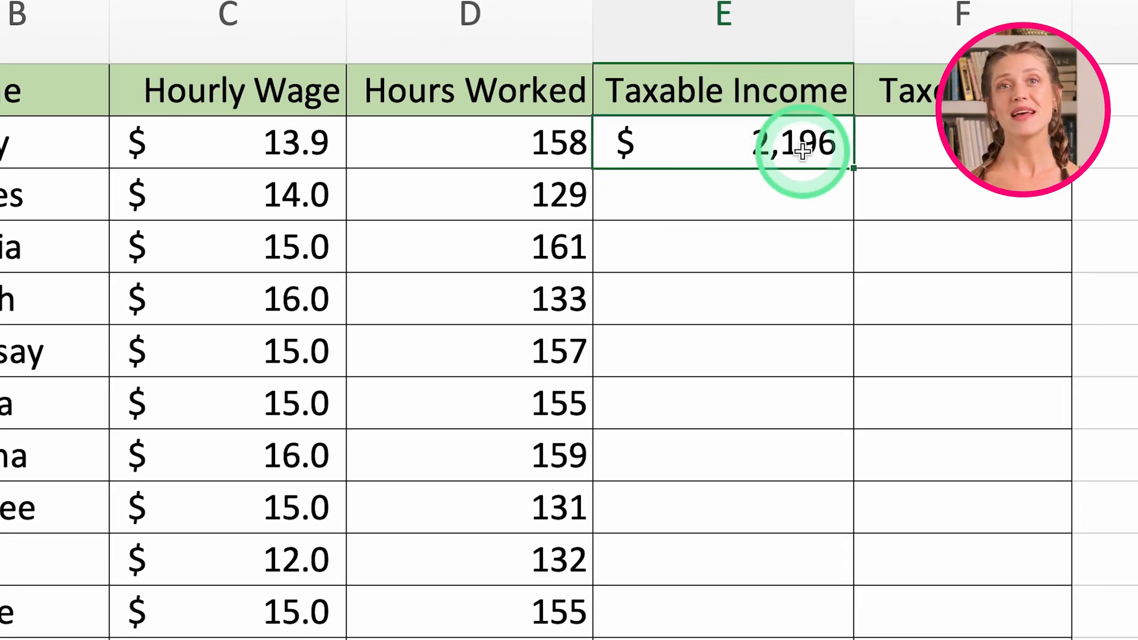
double_click(801, 151)
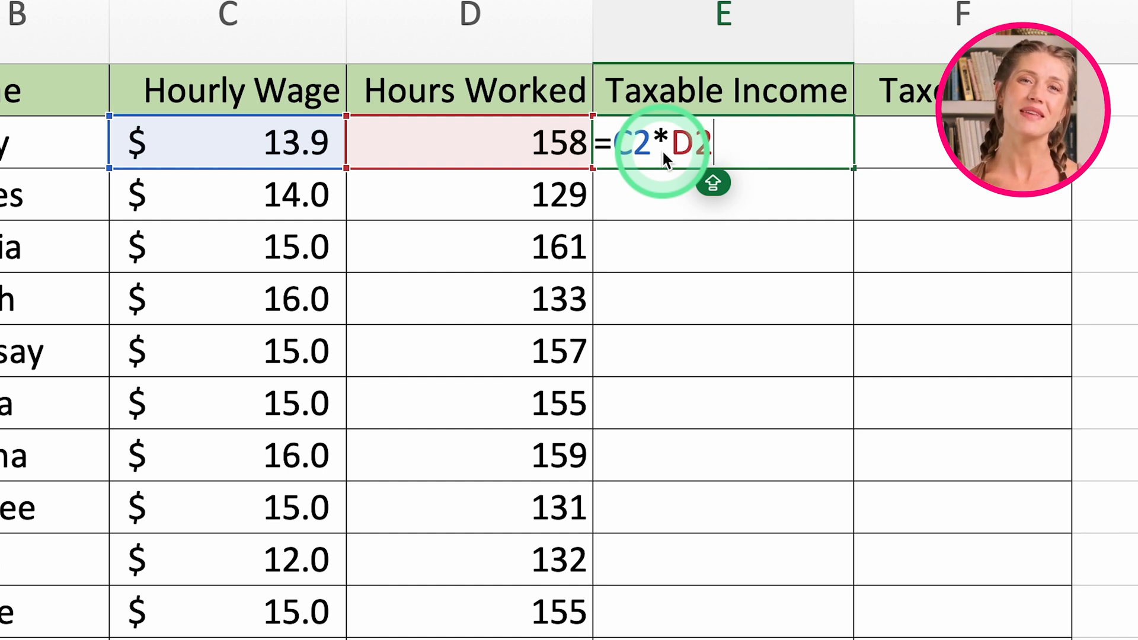
key(Return)
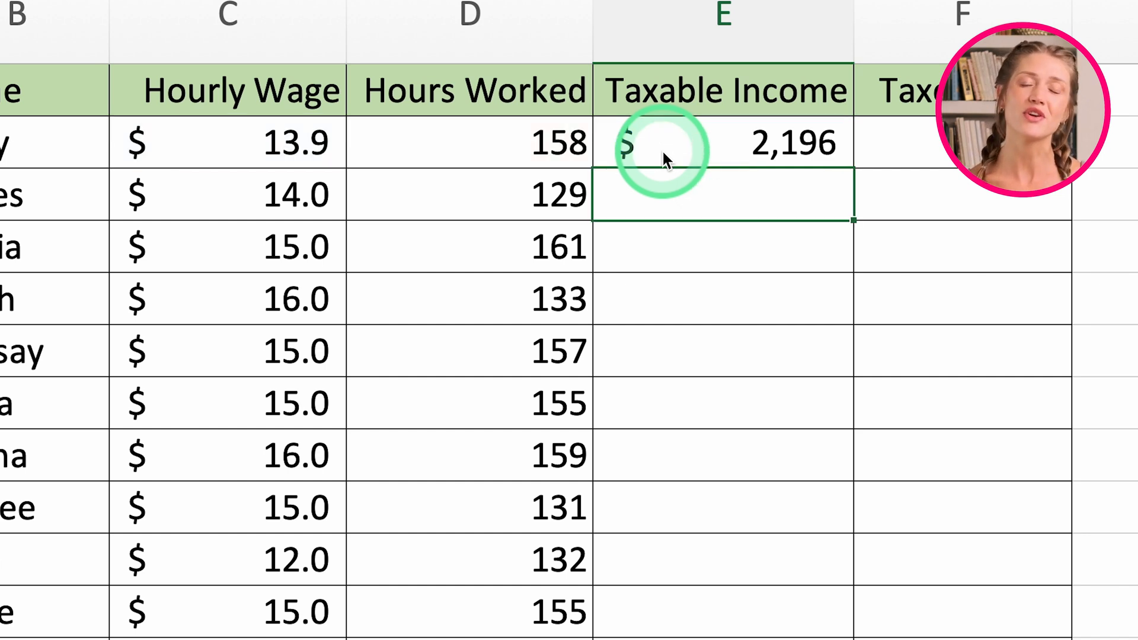
double_click(807, 141)
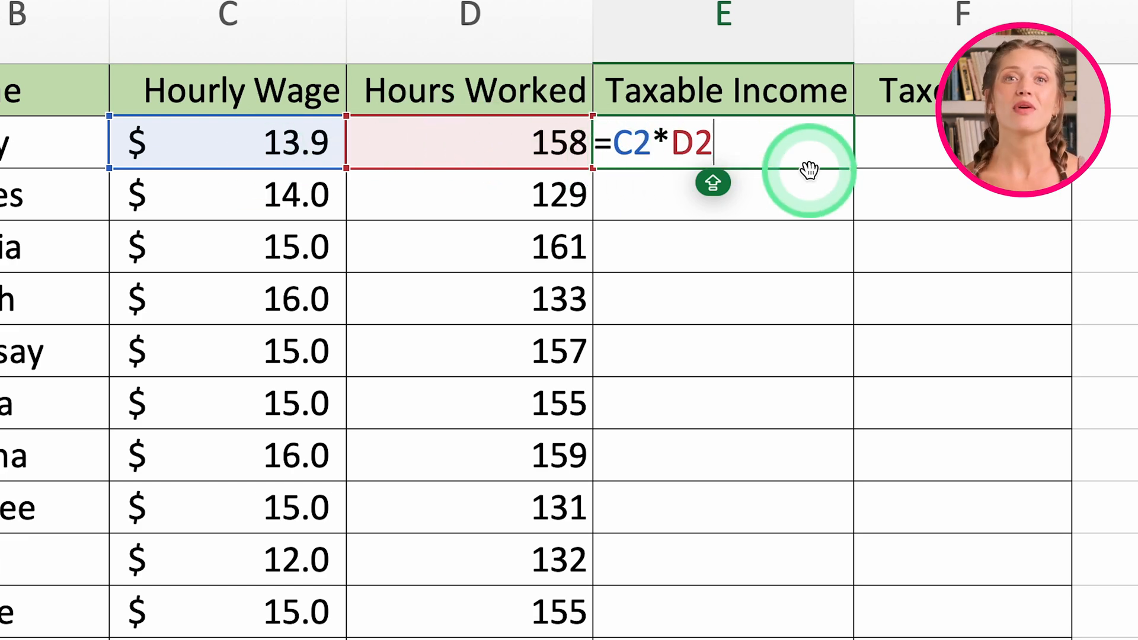
key(Return)
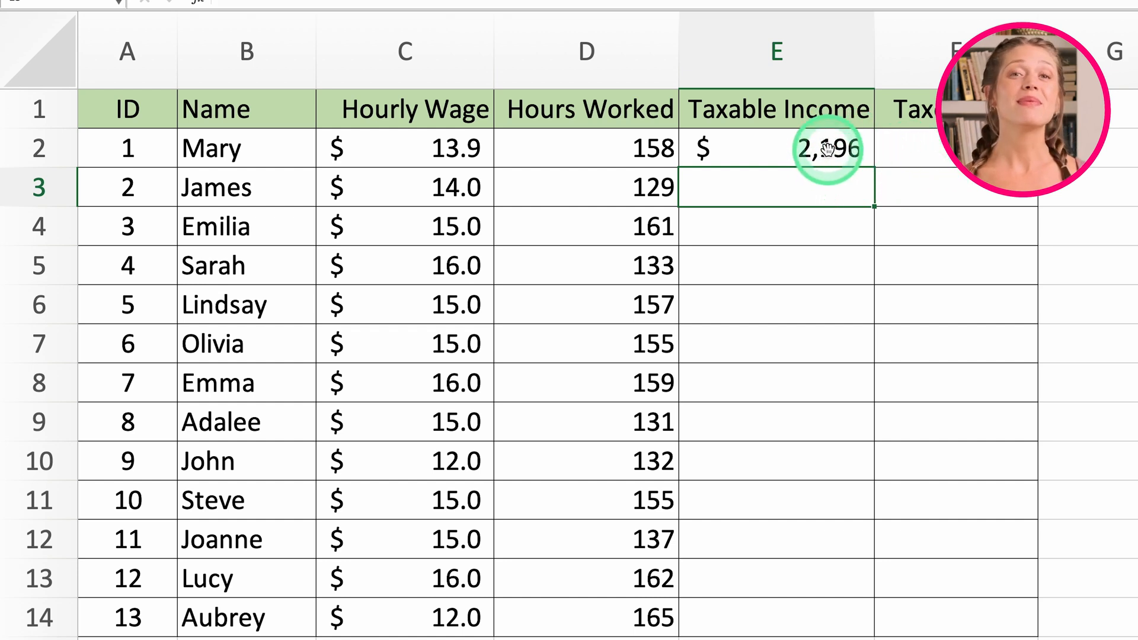
click(831, 151)
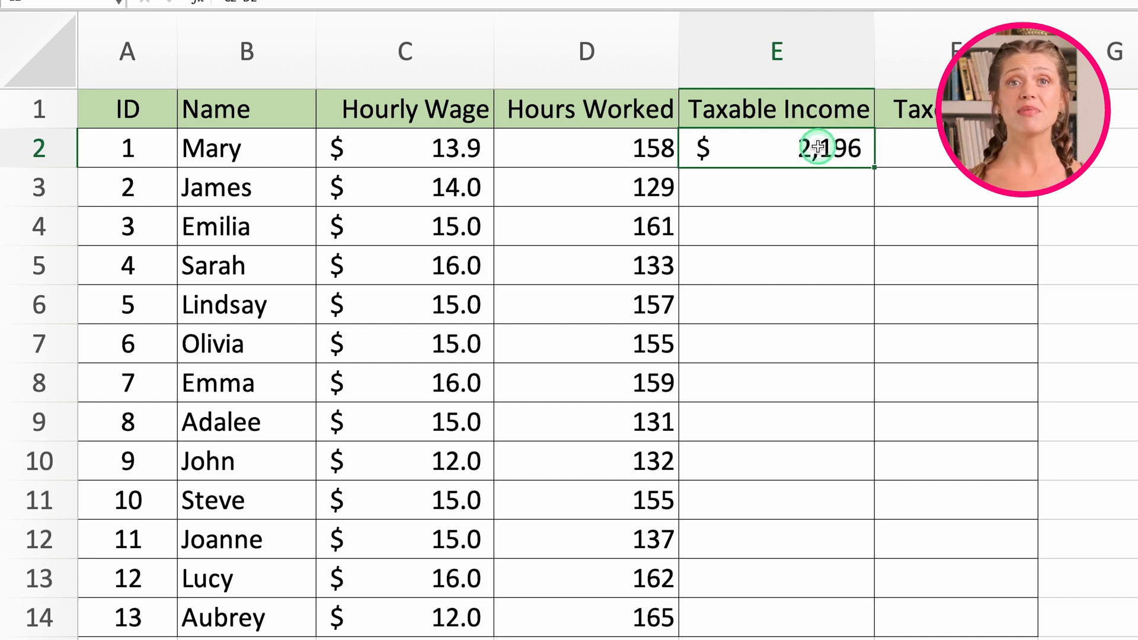
double_click(819, 148)
click(724, 148)
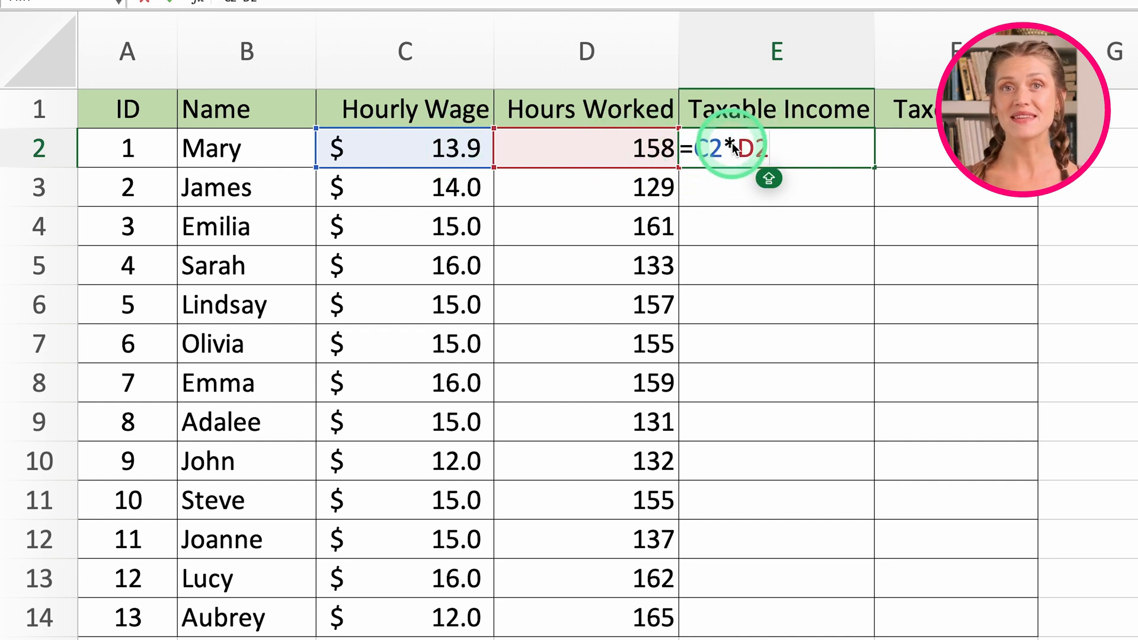
key(Return)
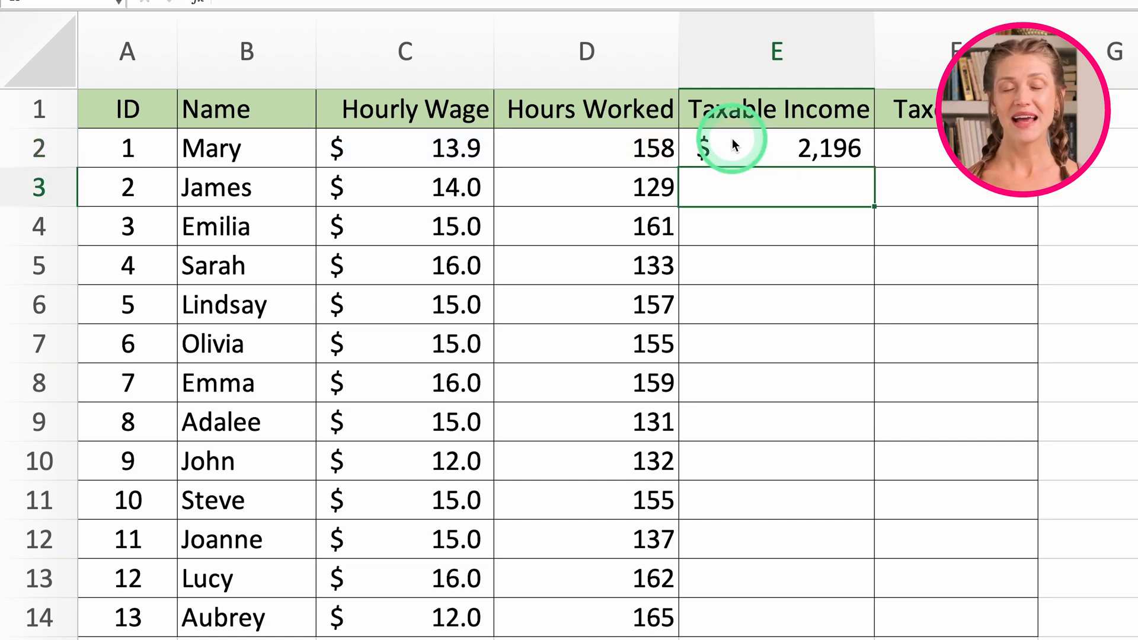
Fill the taxable income formula from E2 down through E5
click(841, 147)
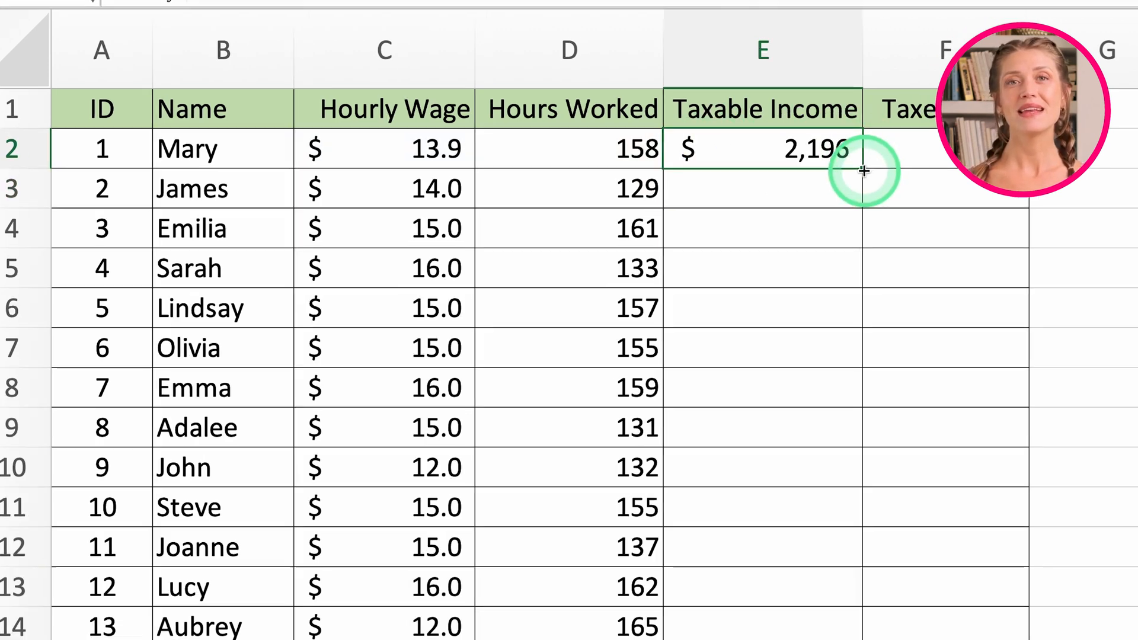
drag(864, 171, 859, 237)
drag(654, 287, 652, 336)
Check the cell references in the copied formulas in E3, E4 and E5
double_click(591, 211)
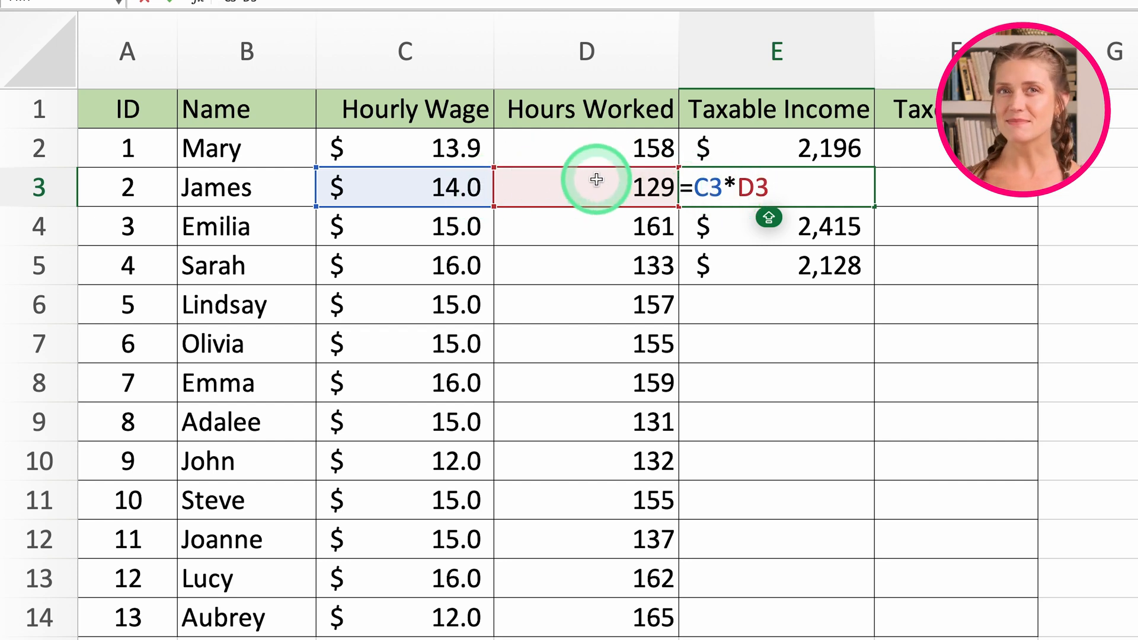
key(Return)
double_click(756, 228)
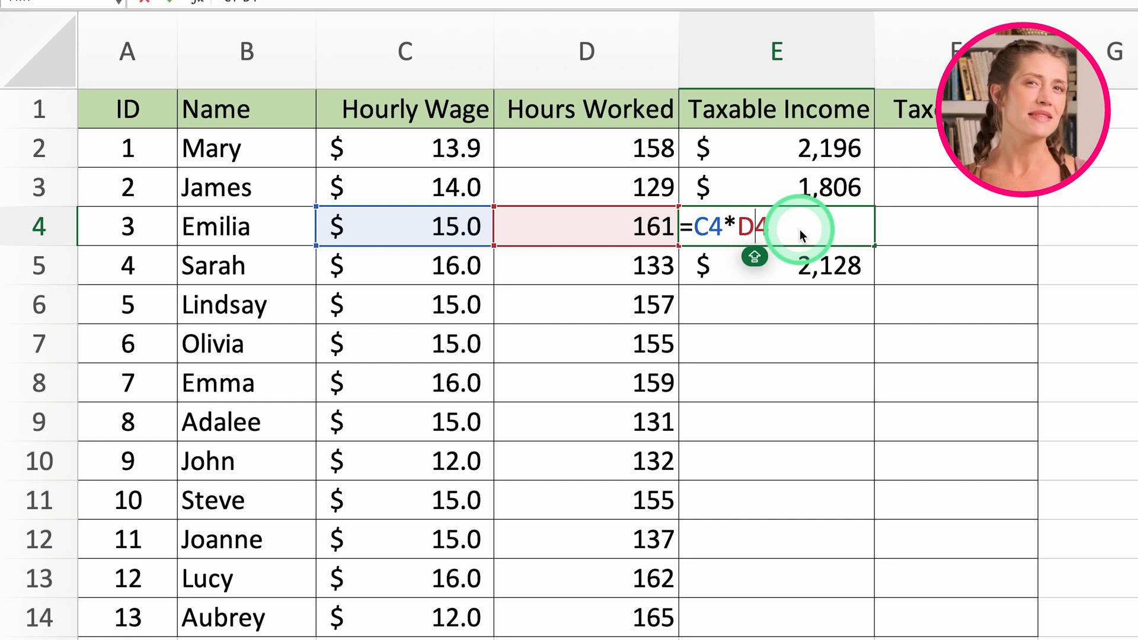
key(Return)
double_click(815, 261)
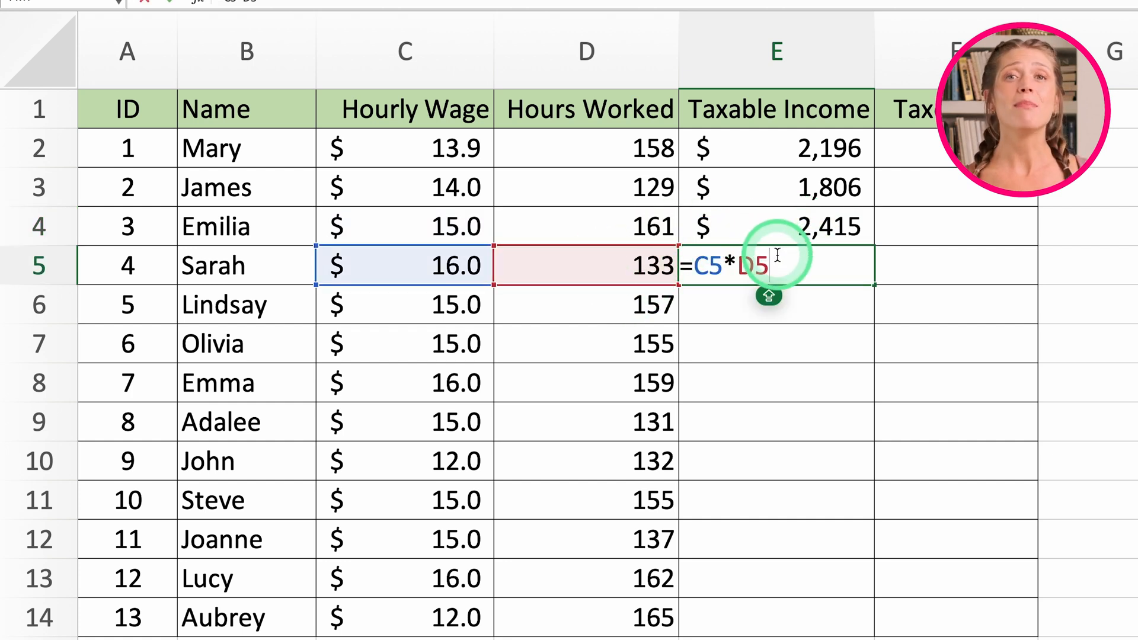
key(Return)
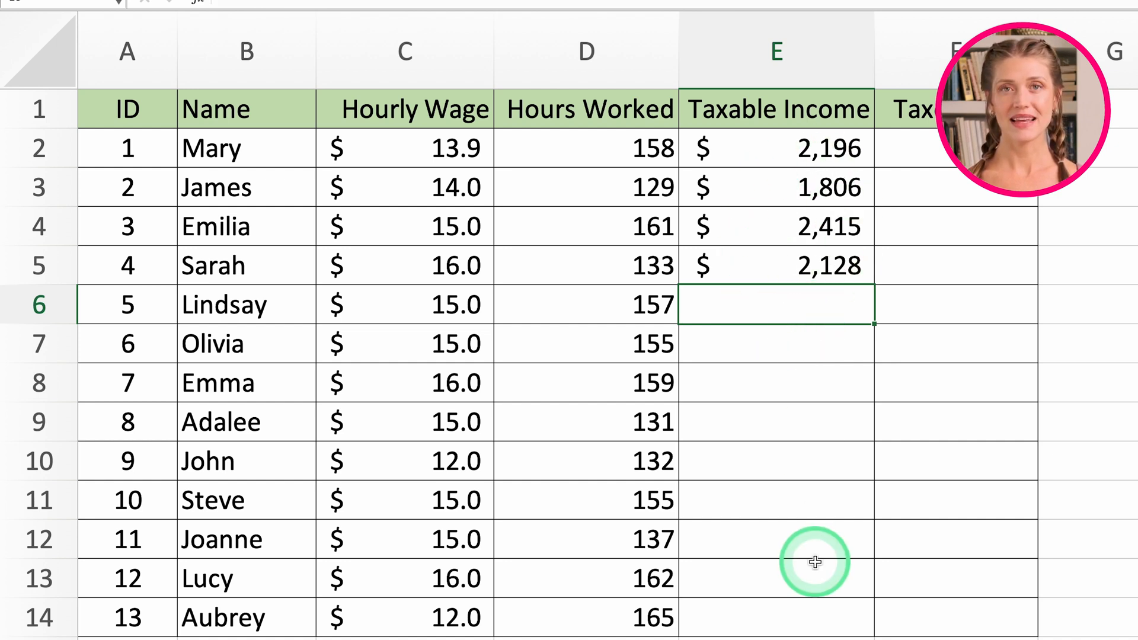
Auto-fill the taxable income formula from E5 down to the table's last row, E14
click(837, 267)
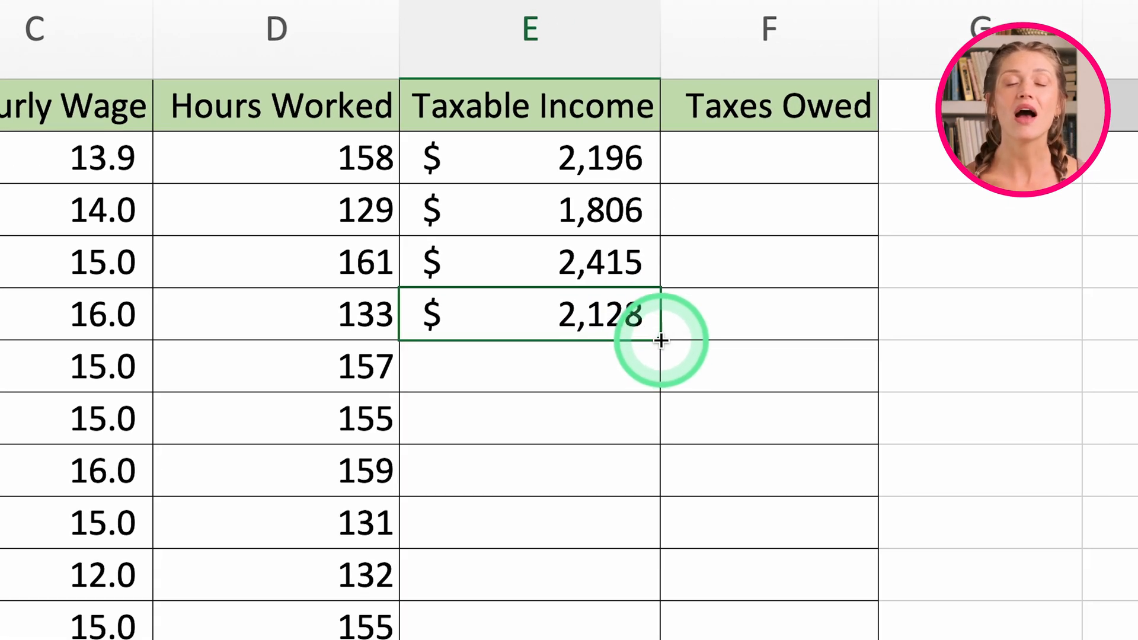
double_click(661, 340)
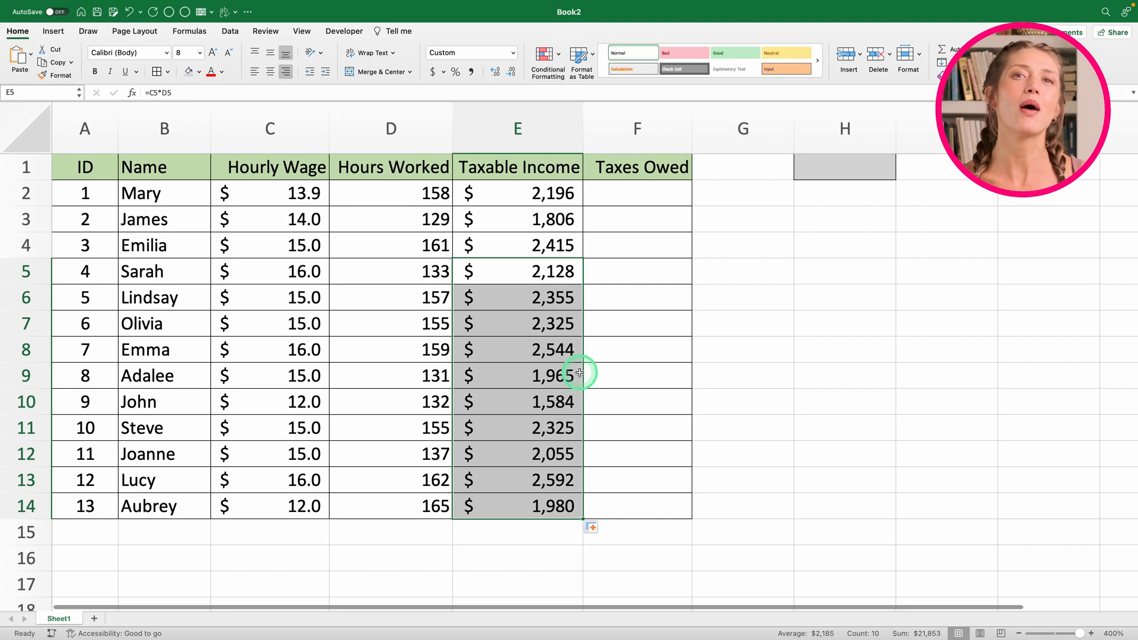
click(655, 516)
Check the cell references in the filled formulas in E12 and E8
double_click(551, 447)
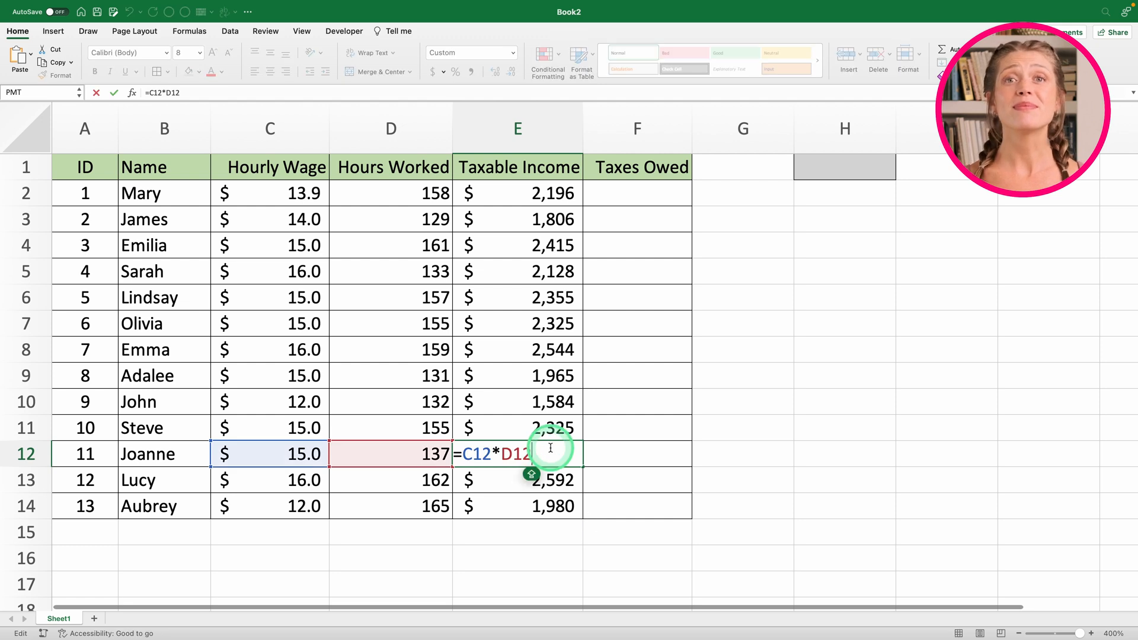
key(Return)
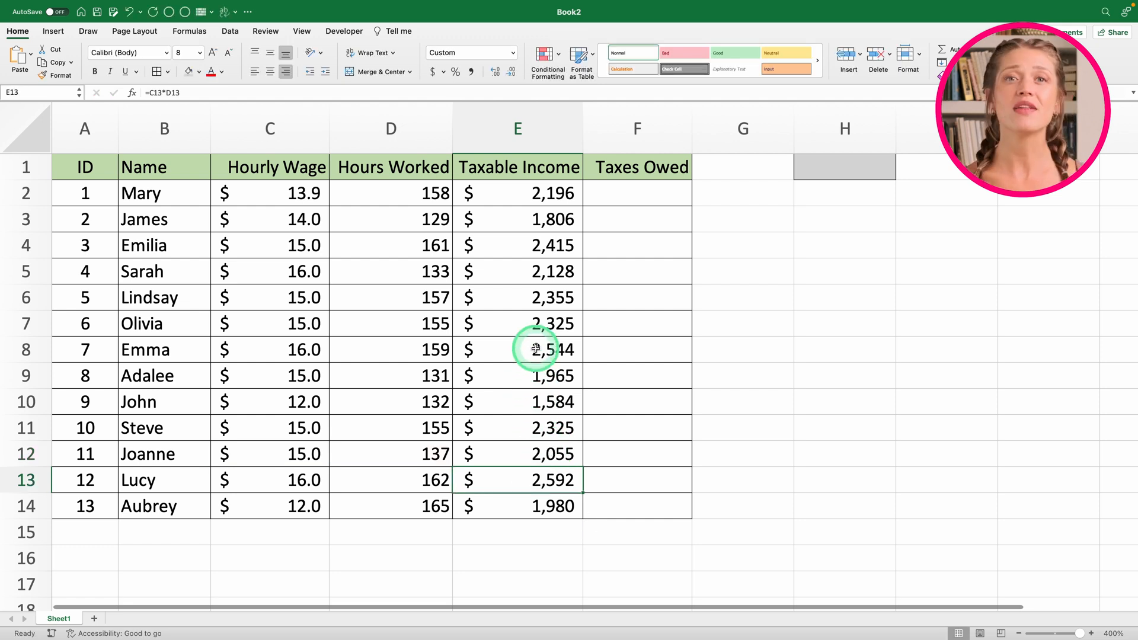
double_click(536, 349)
key(Return)
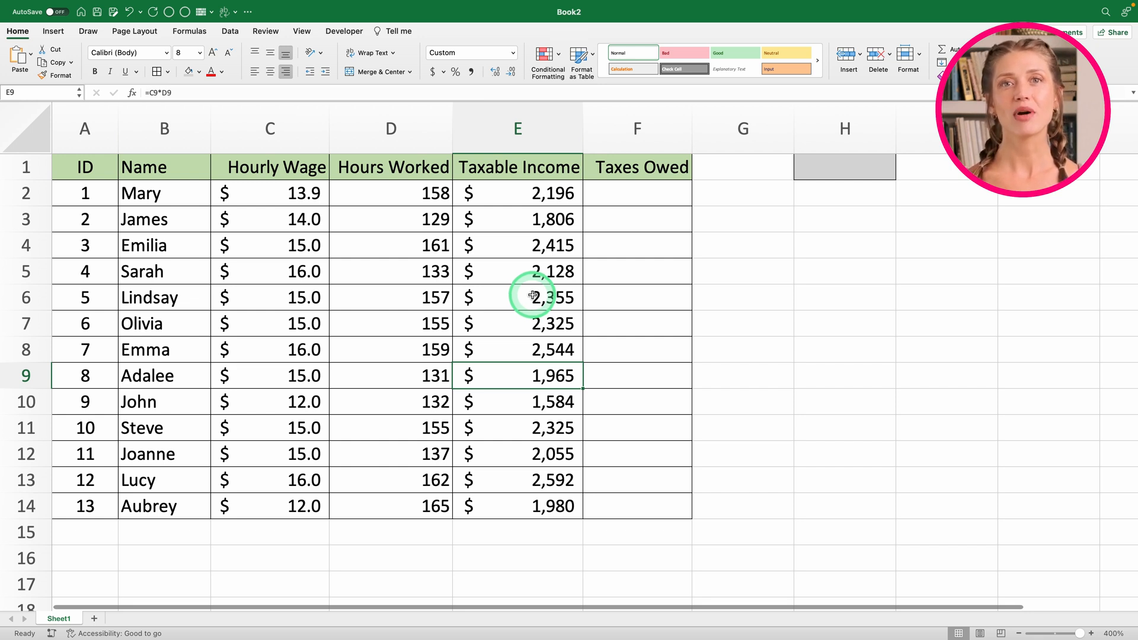
Select the grey-shaded cell H1 beside the wage table
click(661, 196)
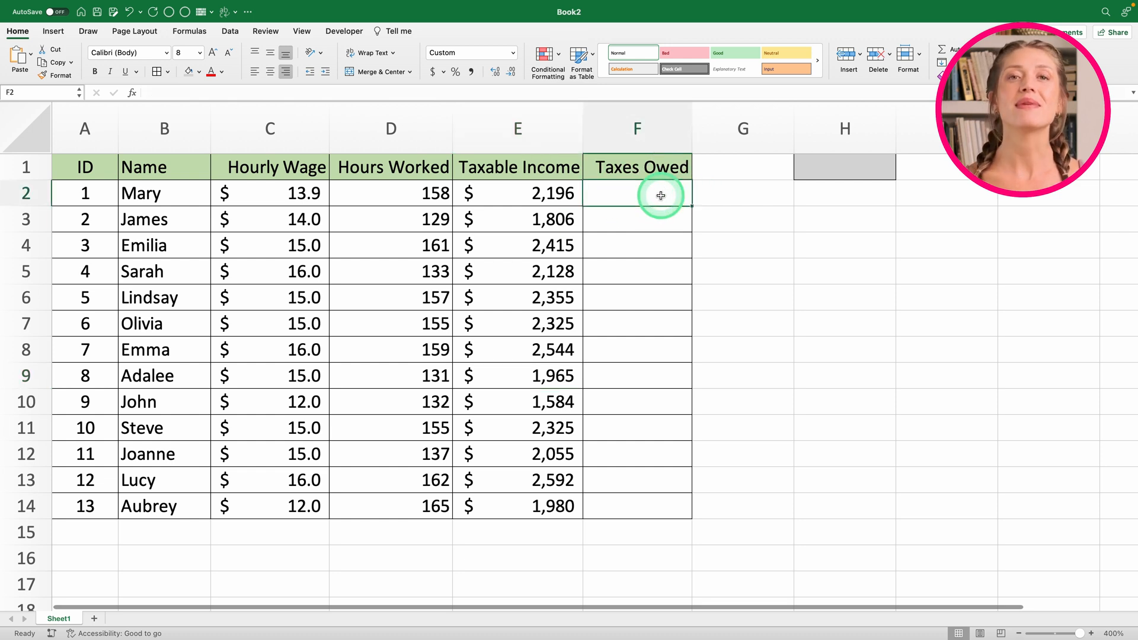
click(867, 163)
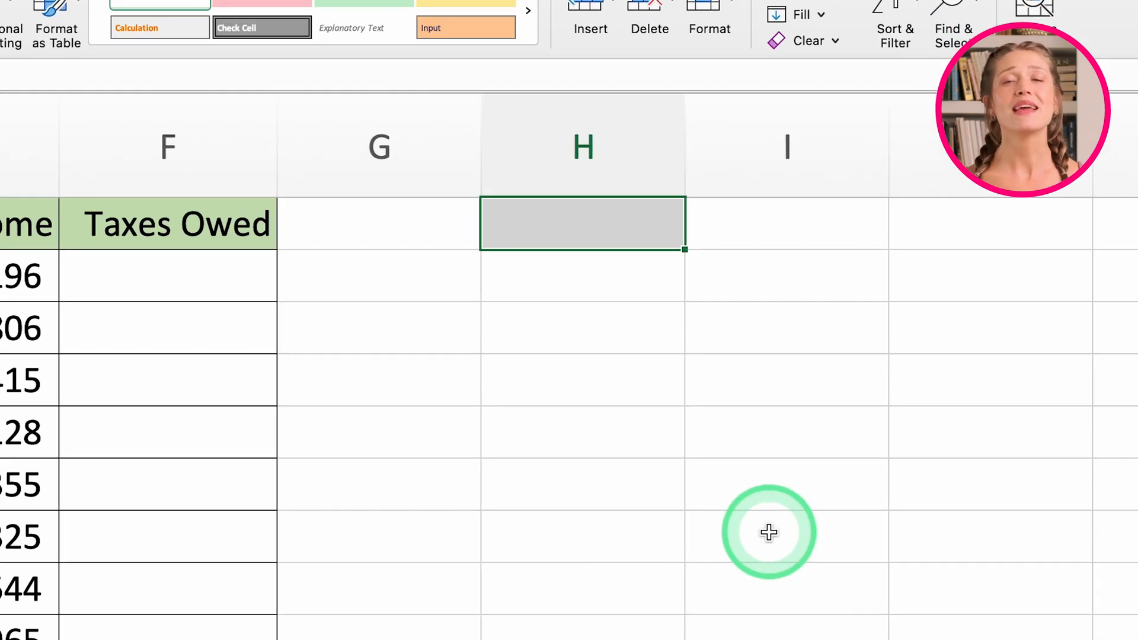
Enter the tax rate 0.07 in cell H1
text(0.07)
key(Return)
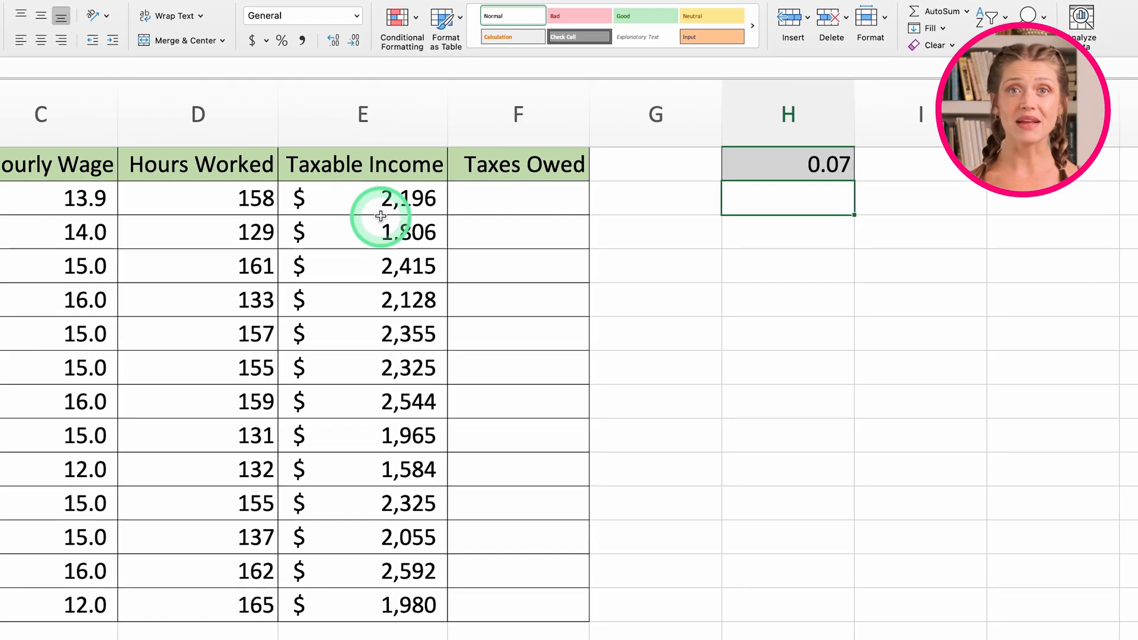
click(810, 165)
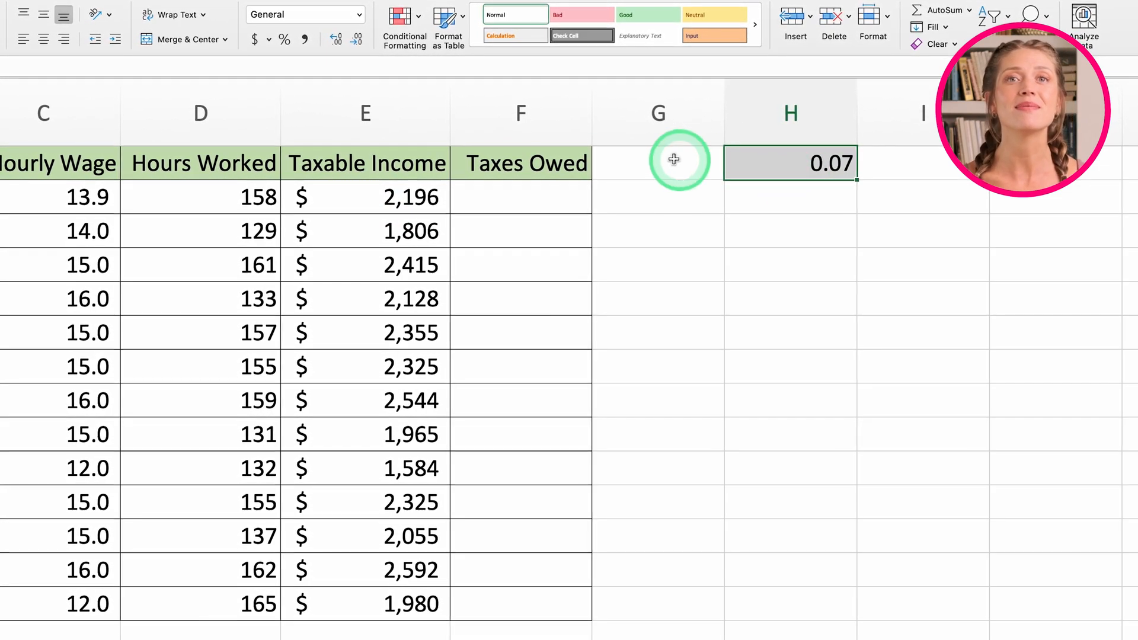
Calculate the first Taxes Owed amount in F2 with the formula =E2*H1
click(477, 200)
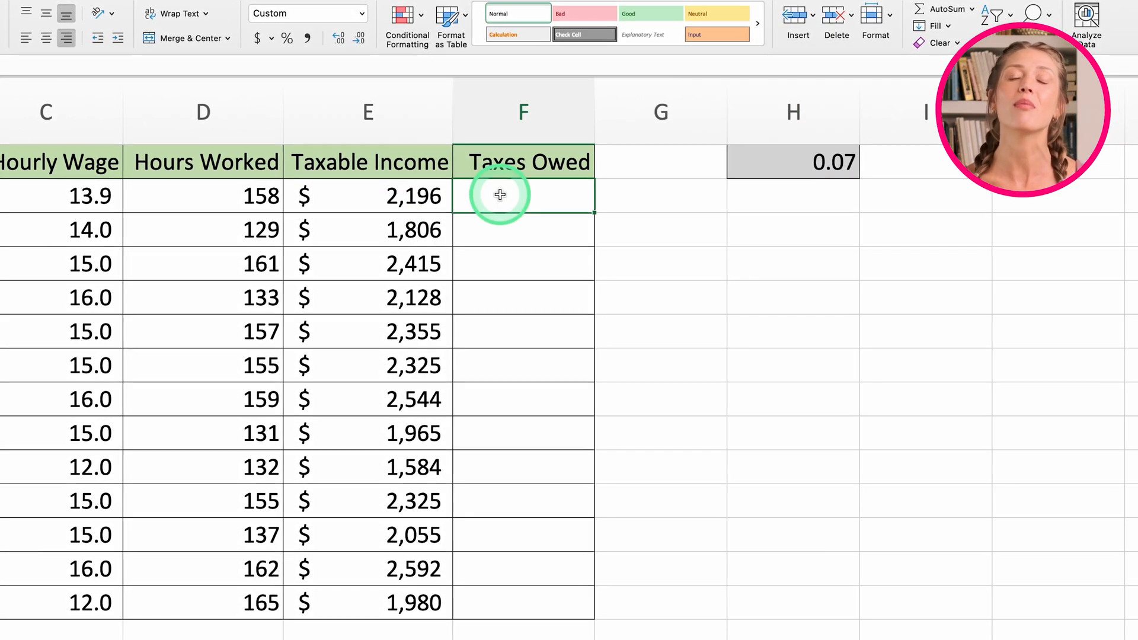
text(=)
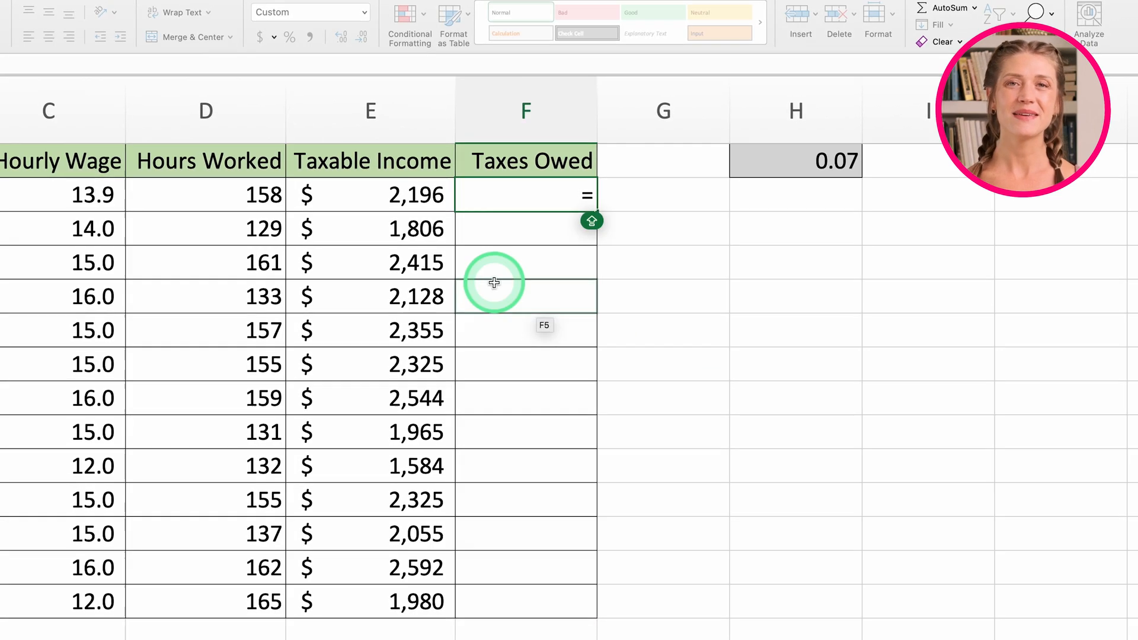
click(404, 206)
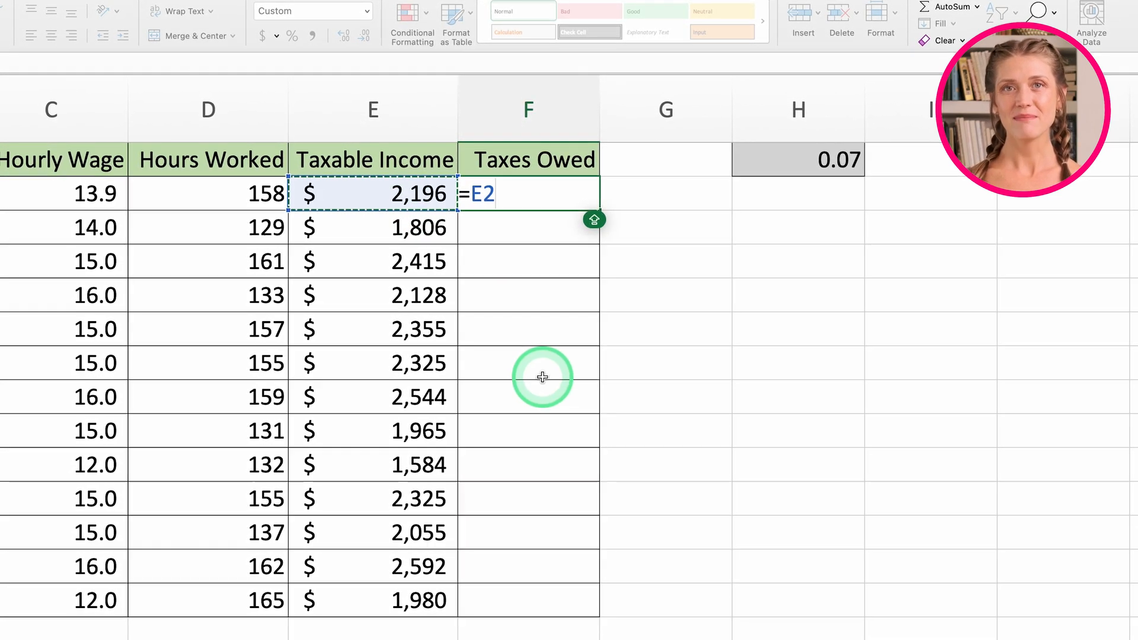
click(817, 158)
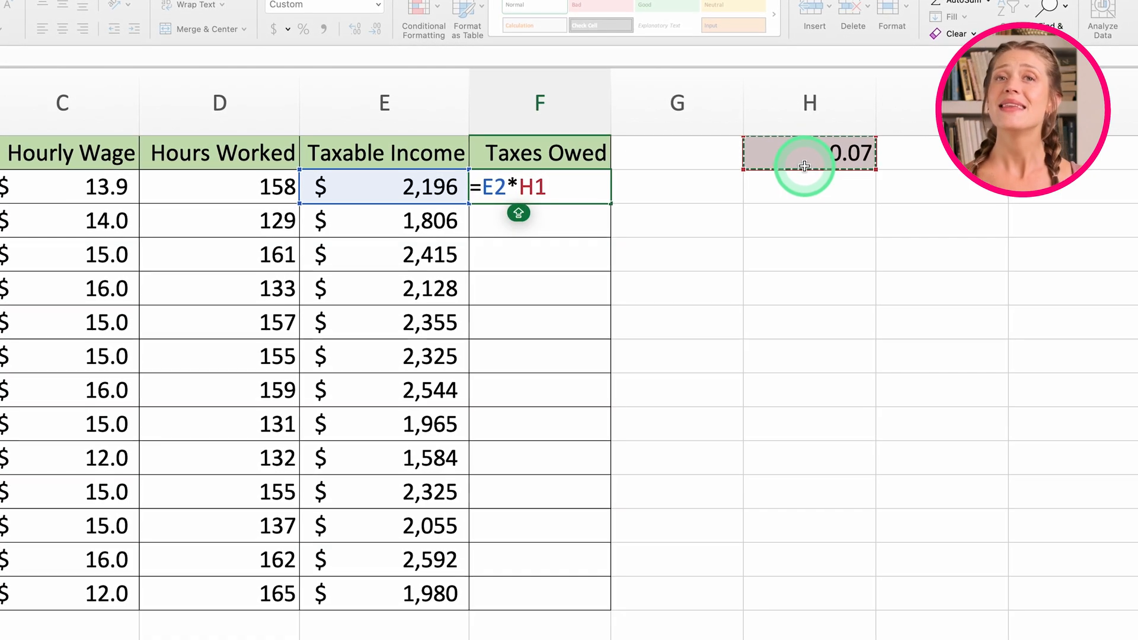
key(Return)
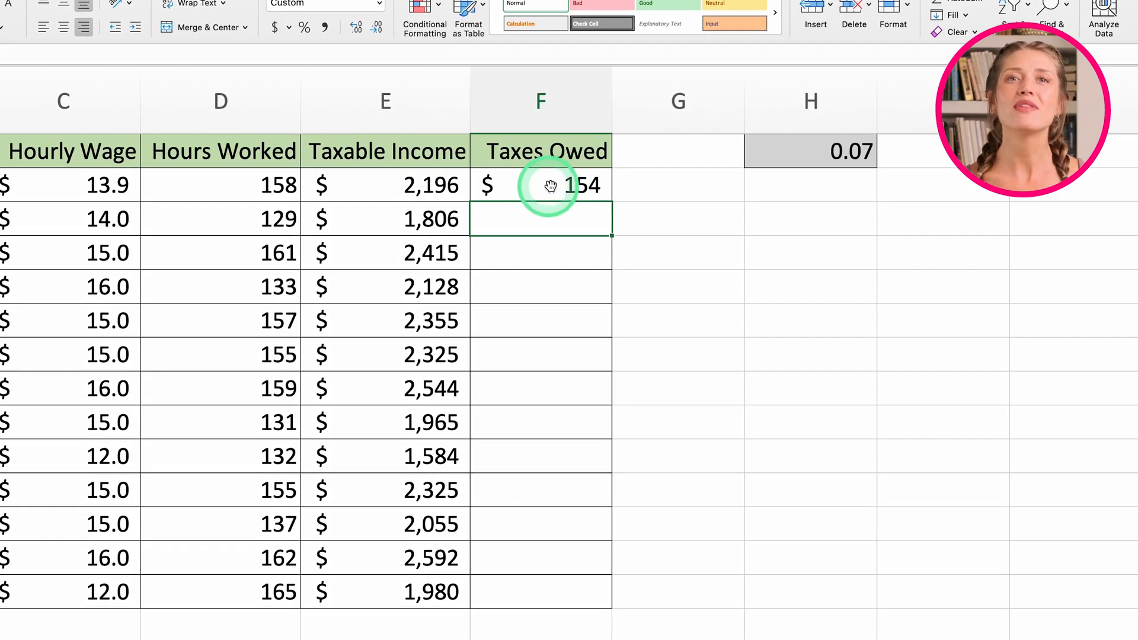
Fill the Taxes Owed formula from F2 down one row into F3
click(552, 182)
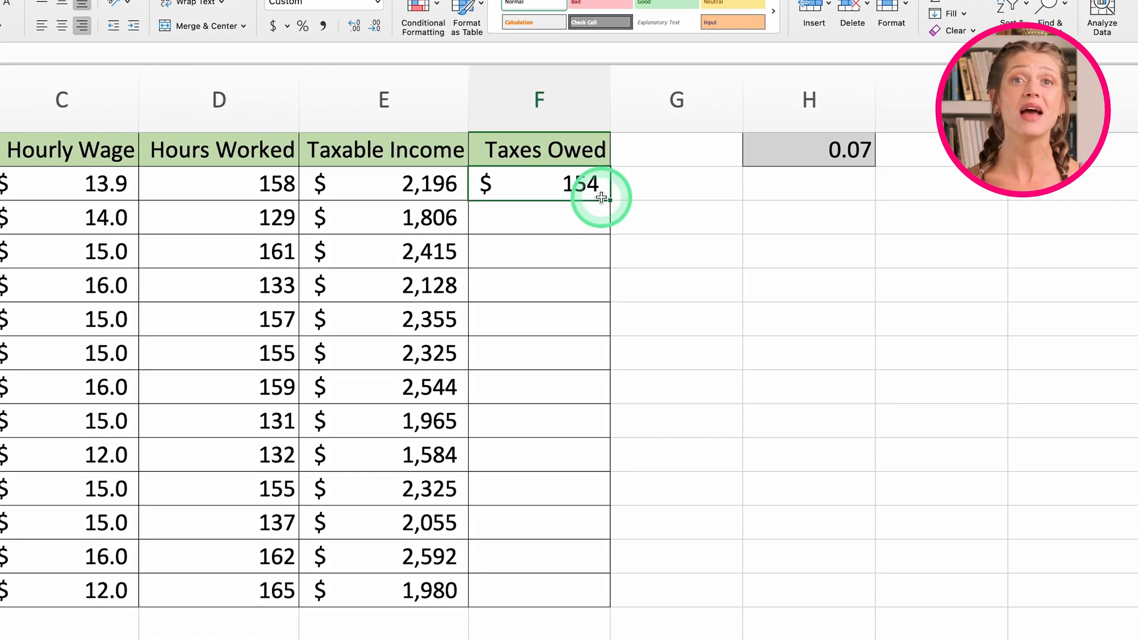
drag(605, 200, 602, 223)
click(585, 282)
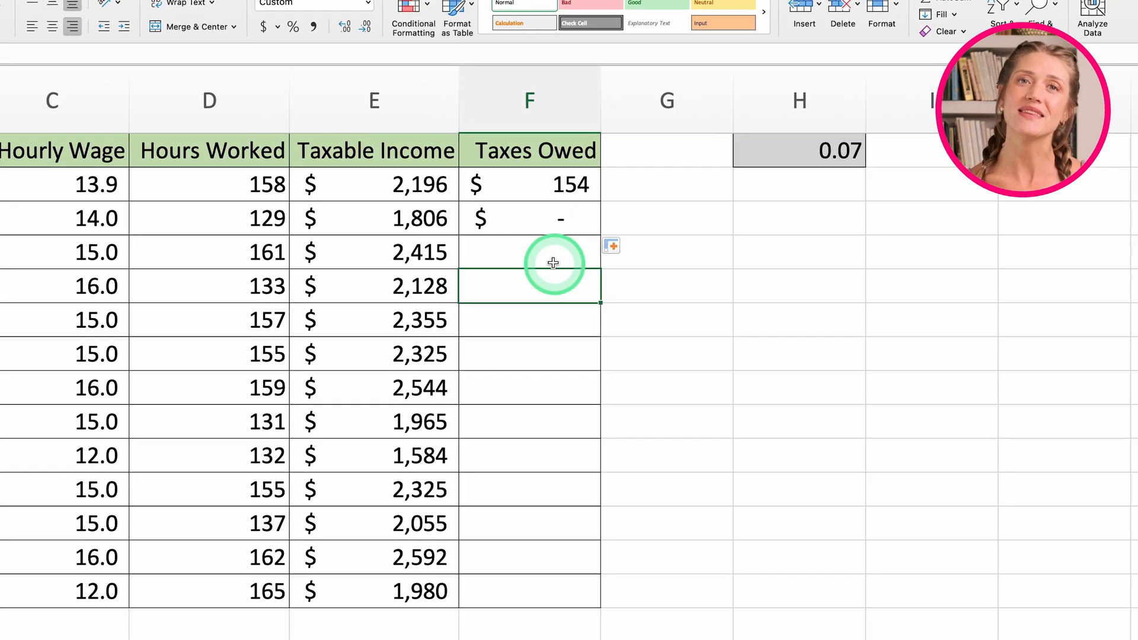
Examine which cells the copied formula in F3 refers to
click(512, 219)
double_click(510, 220)
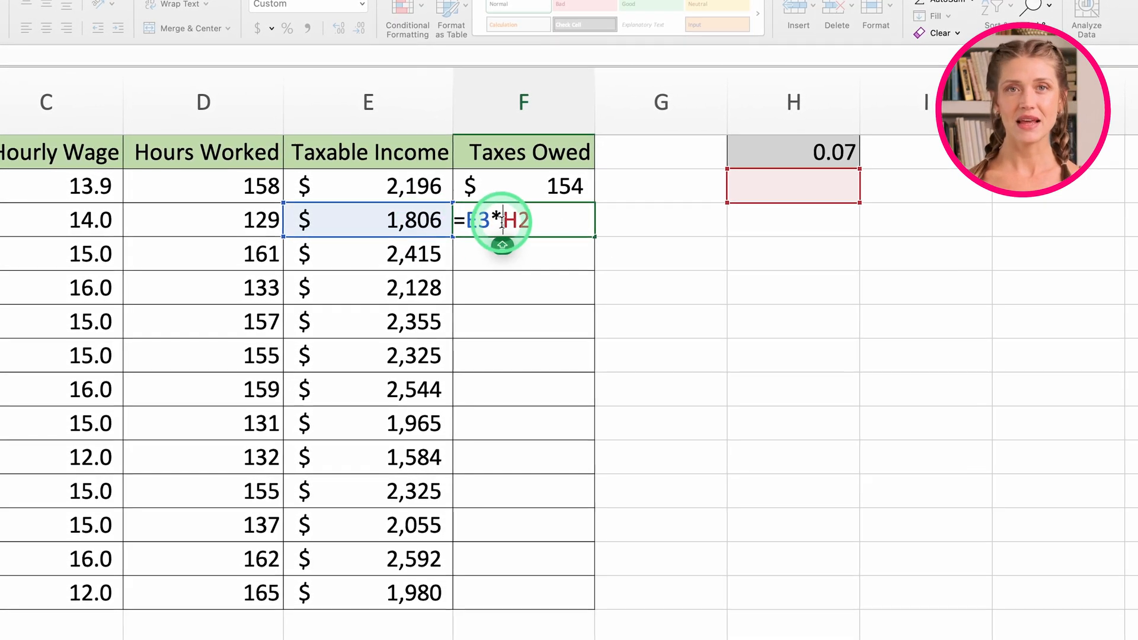
click(754, 198)
key(Return)
click(571, 218)
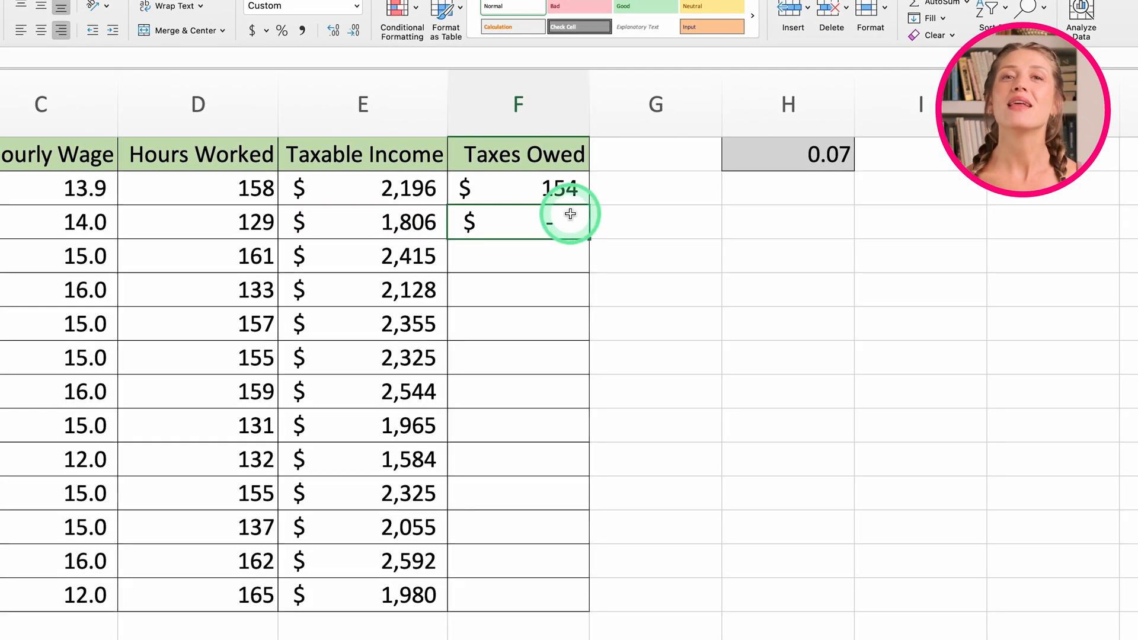
Fill the formula from F3 down into F4 and check which cells it refers to
drag(590, 239, 587, 256)
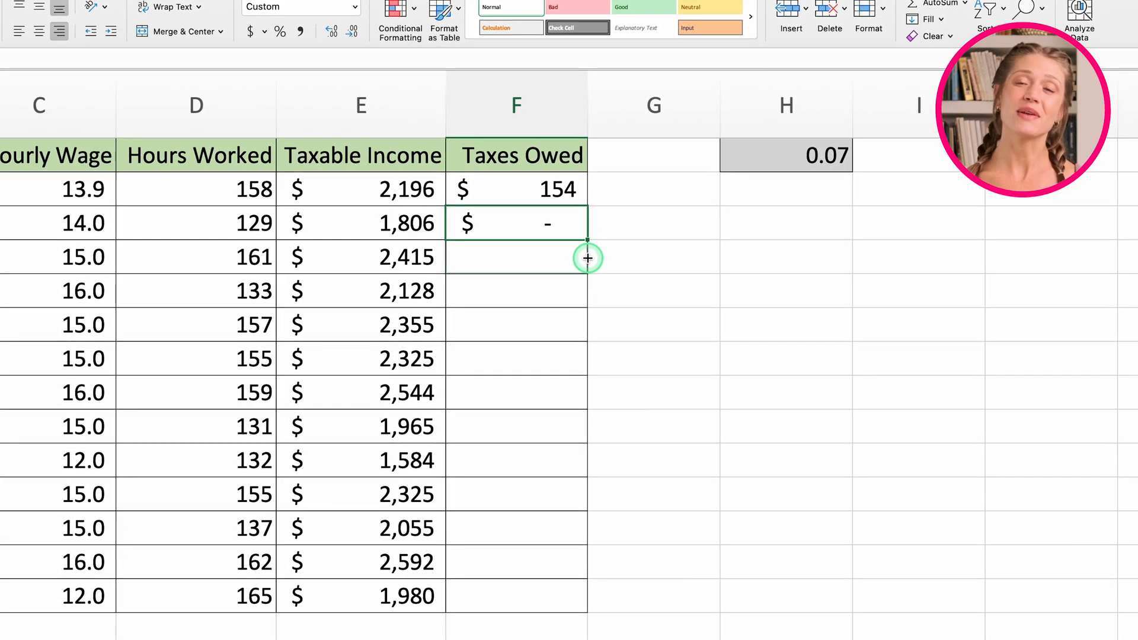
double_click(556, 257)
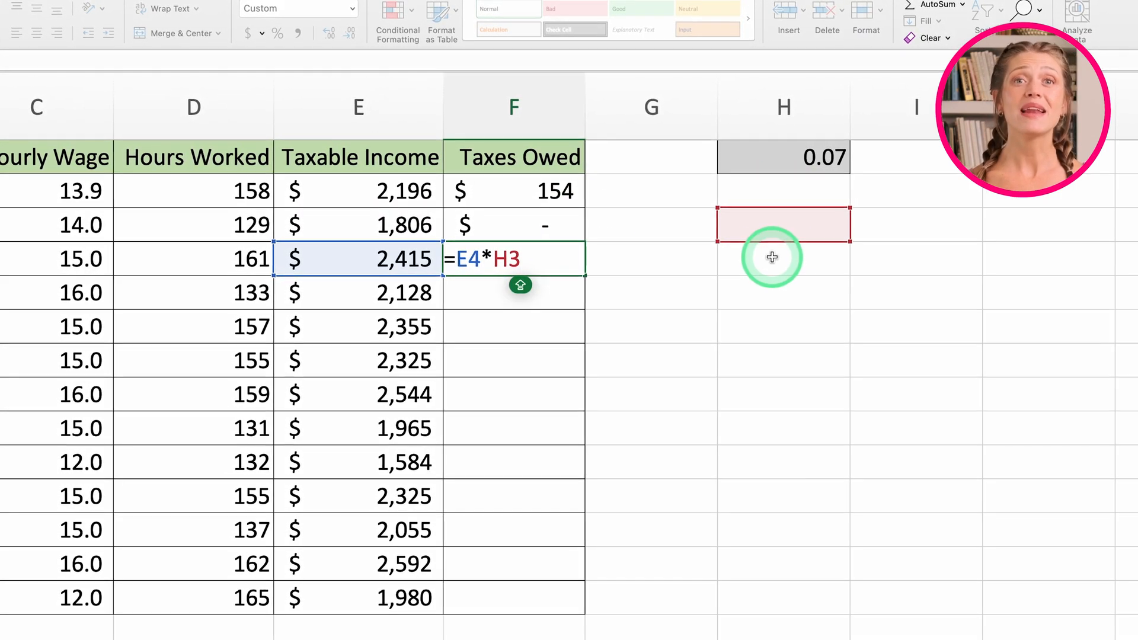
key(Return)
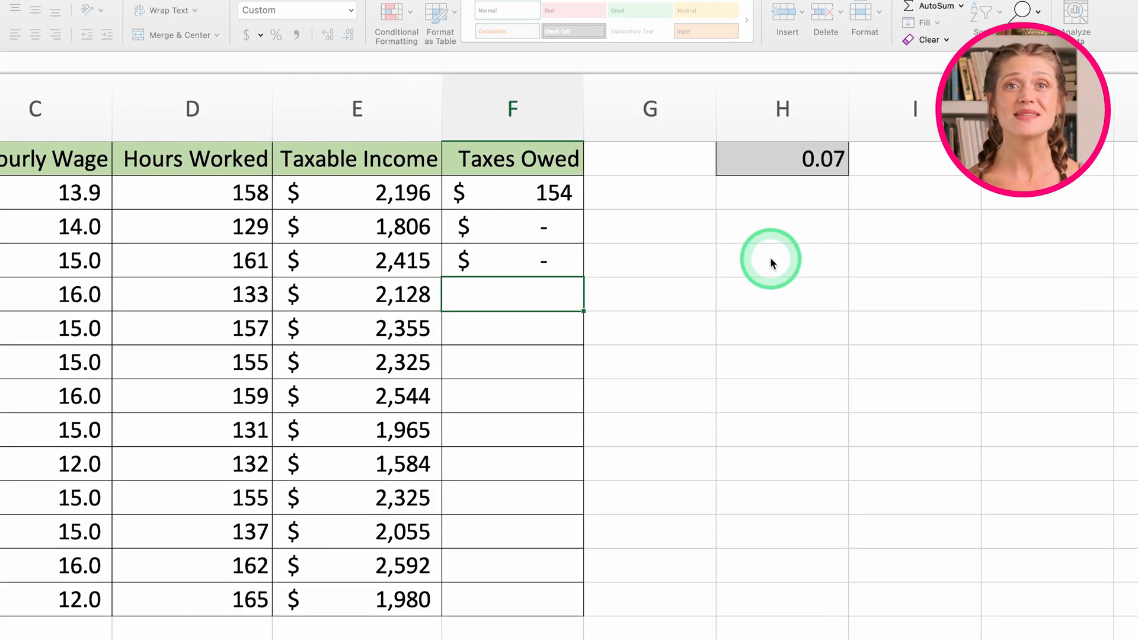
Clear the copied formula from F4 and recheck the cell references in F3
click(549, 259)
key(Delete)
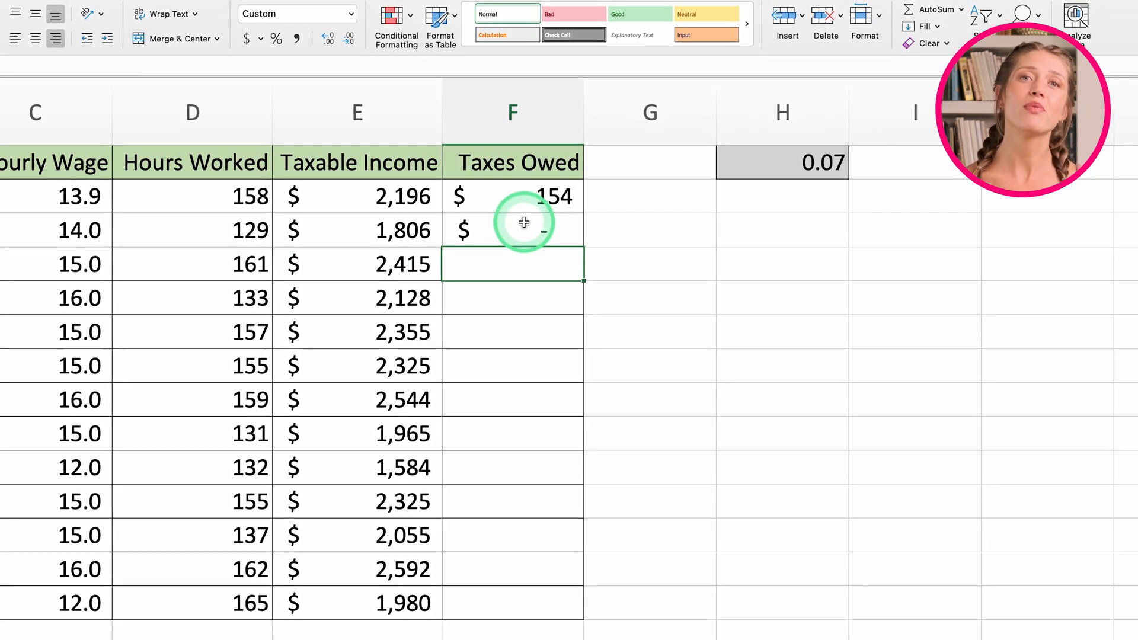
double_click(527, 228)
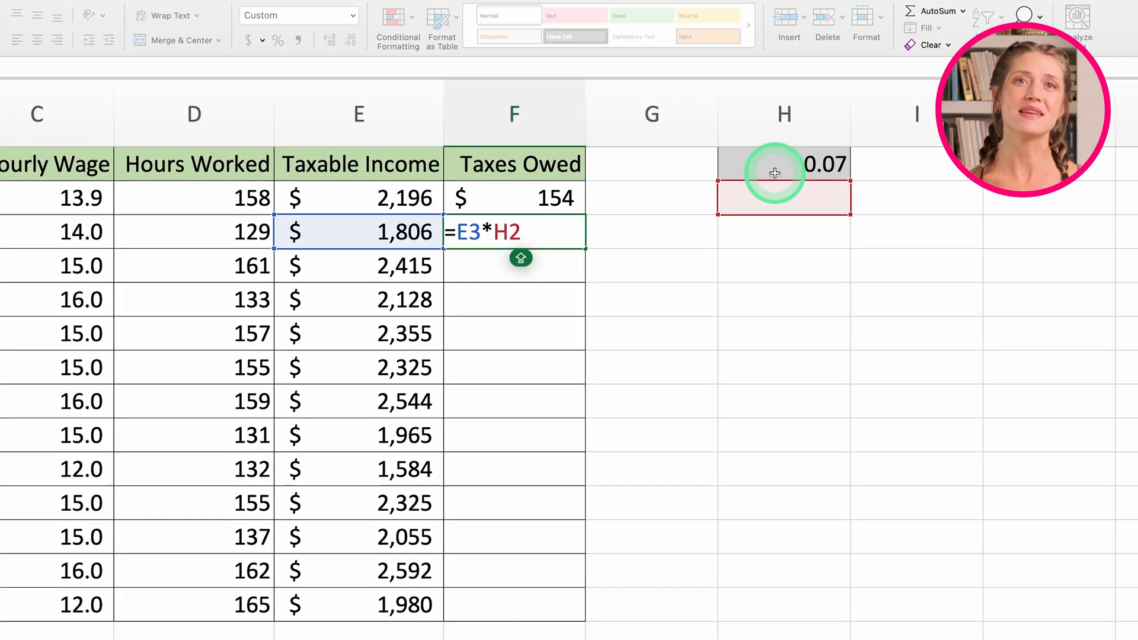
key(Return)
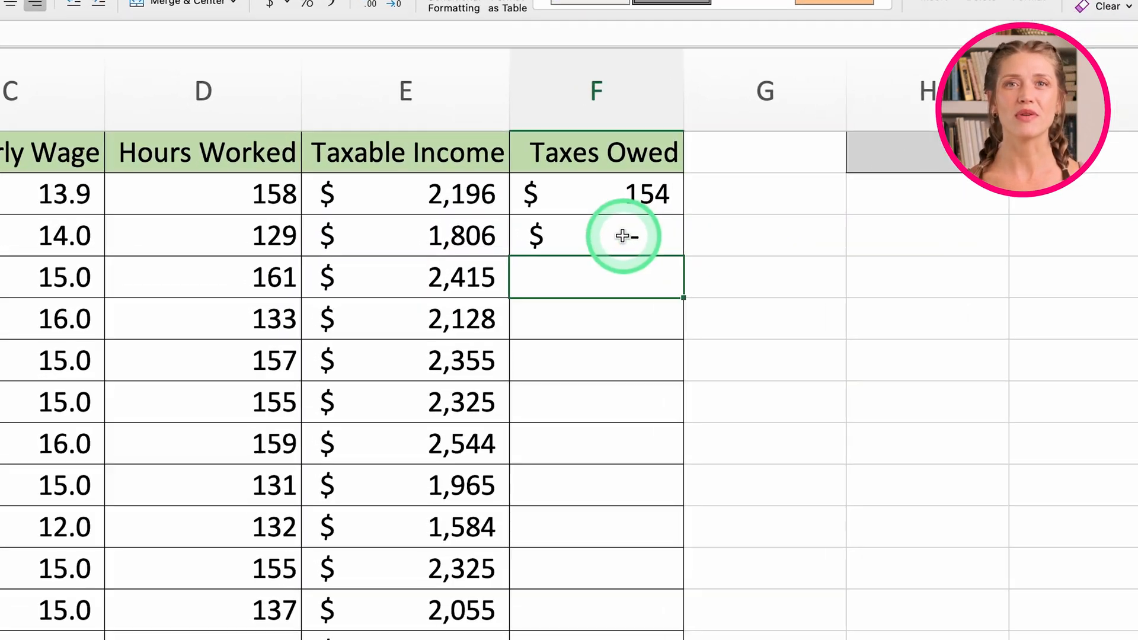
Make the tax rate reference in F2 absolute so the formula reads =E2*$H$1
click(516, 199)
double_click(700, 187)
click(669, 187)
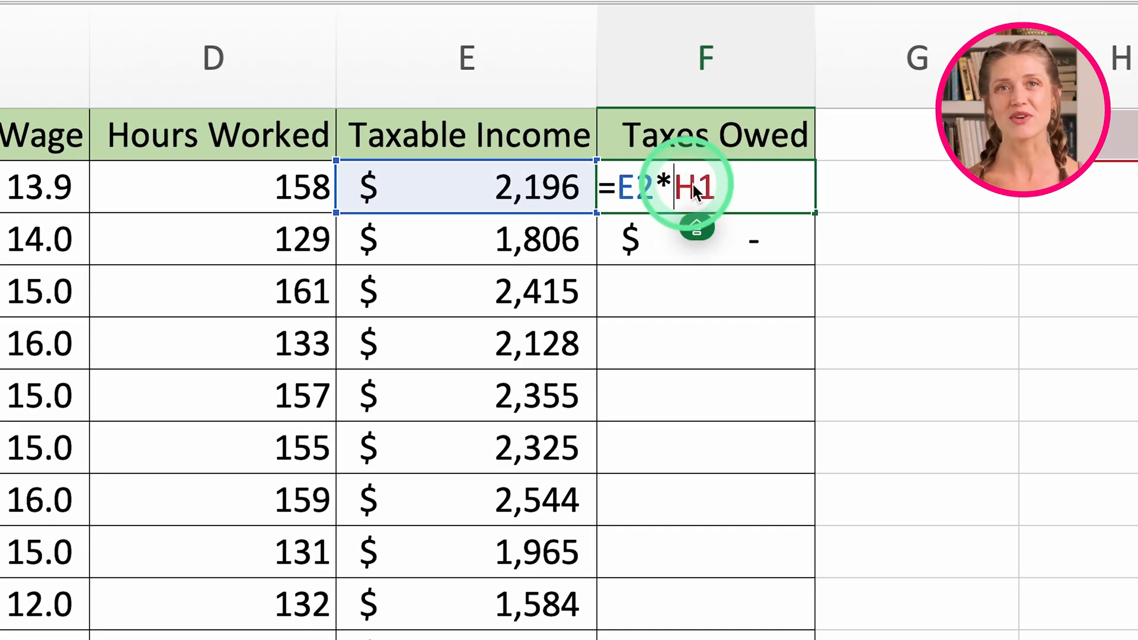
text($)
click(718, 196)
text($)
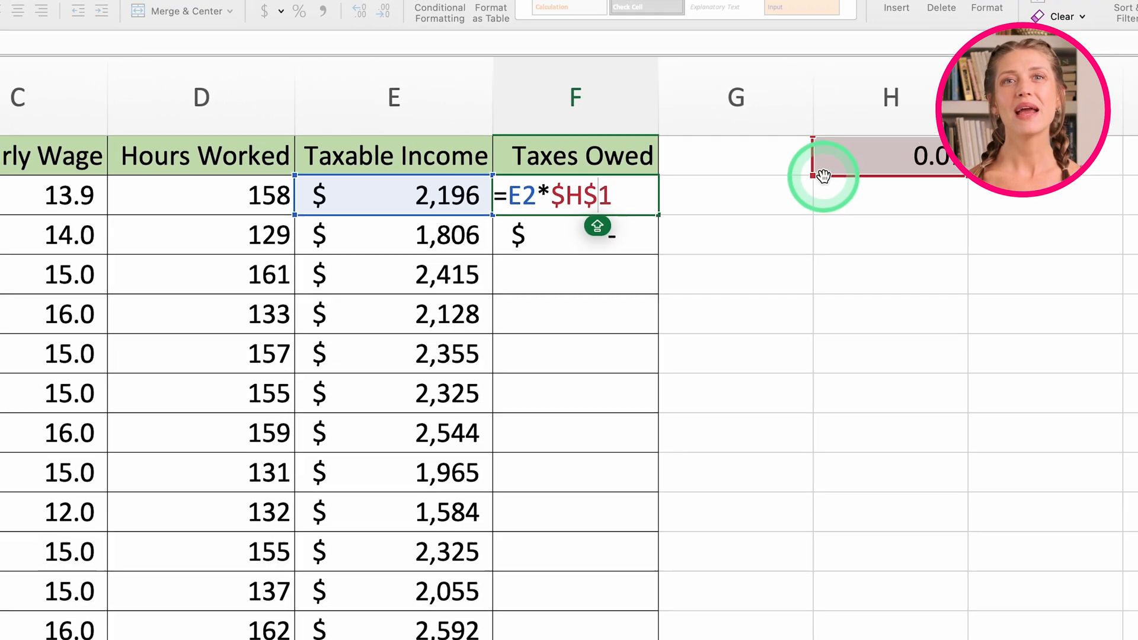
key(Return)
Fill the F2 formula down the Taxes Owed column through the last data row, F14
click(631, 193)
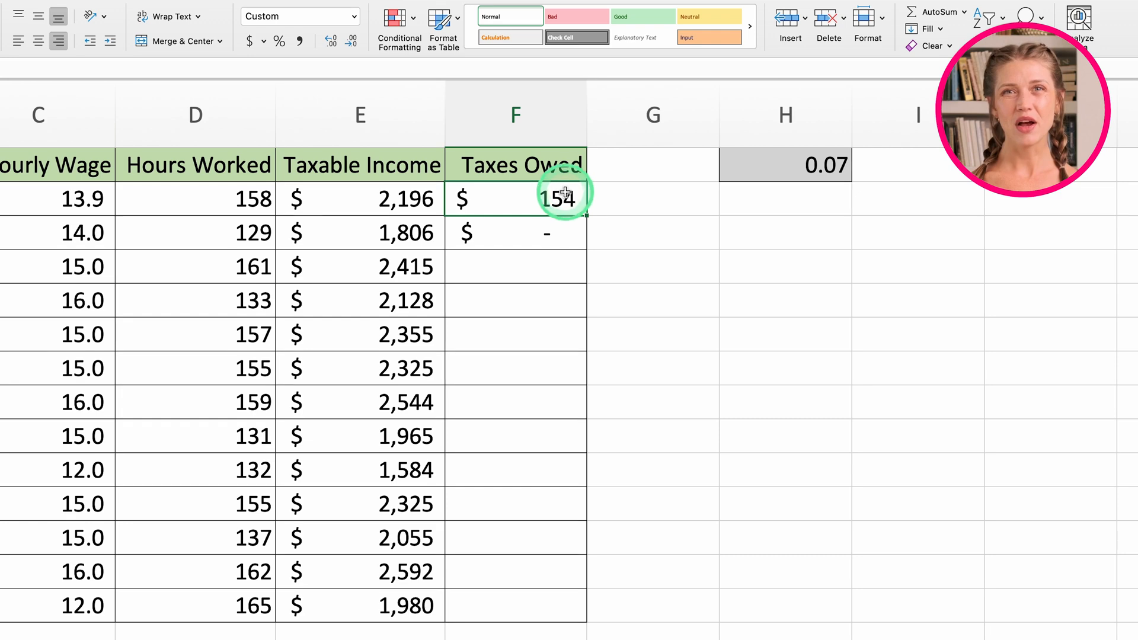
drag(586, 217, 586, 278)
drag(594, 609, 594, 611)
click(520, 370)
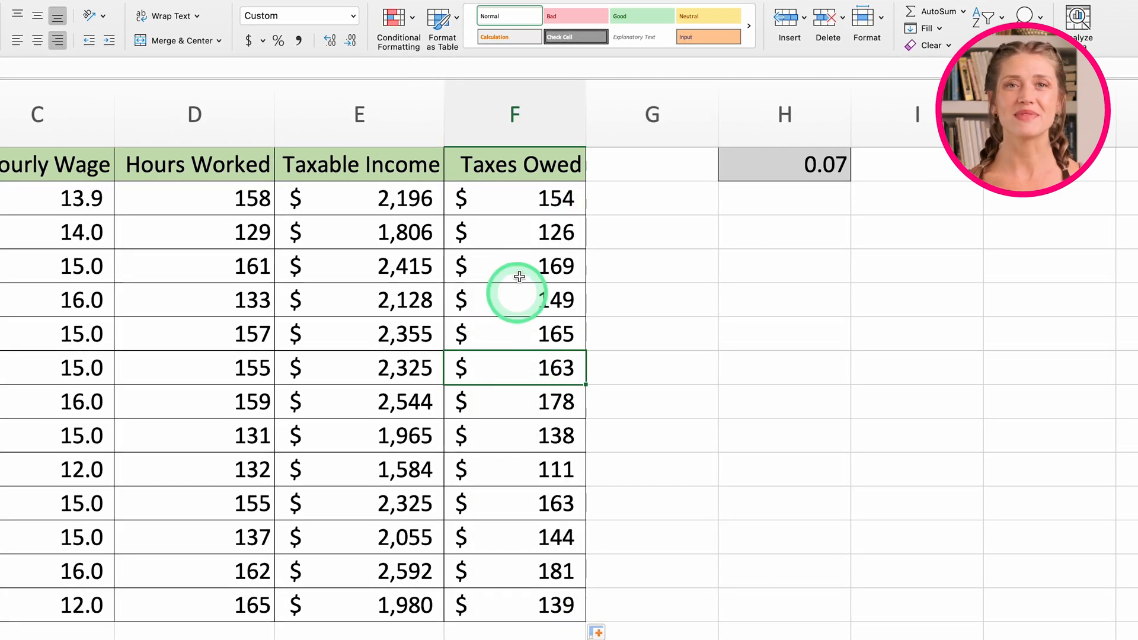
Inspect the filled formulas in F4 and F10 to check their references to the tax rate cell
double_click(549, 256)
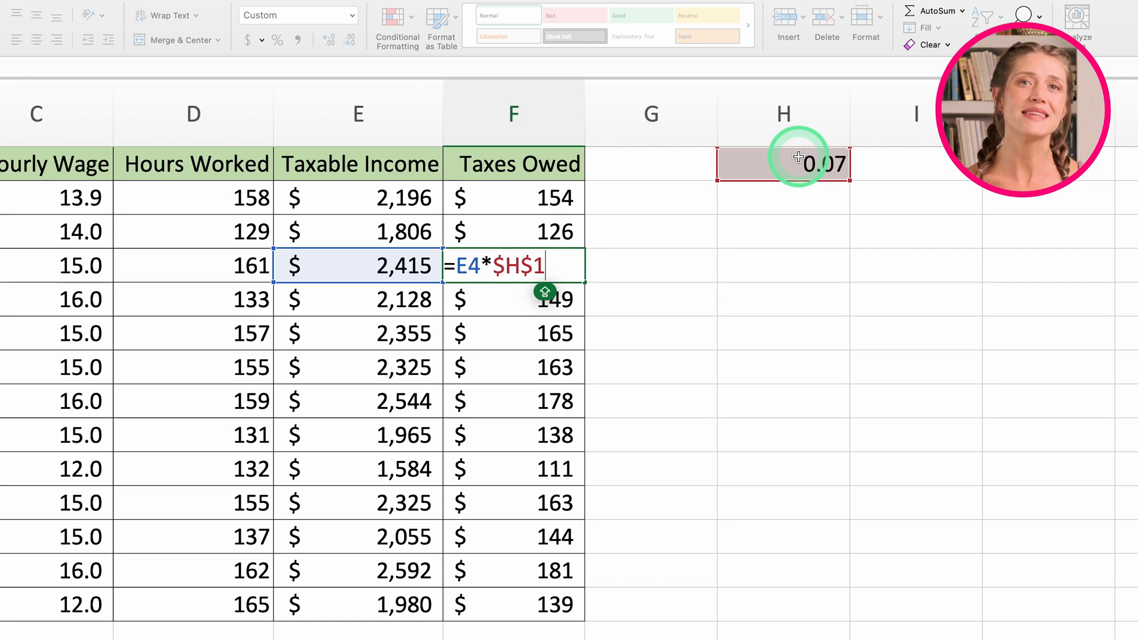
key(Return)
double_click(532, 468)
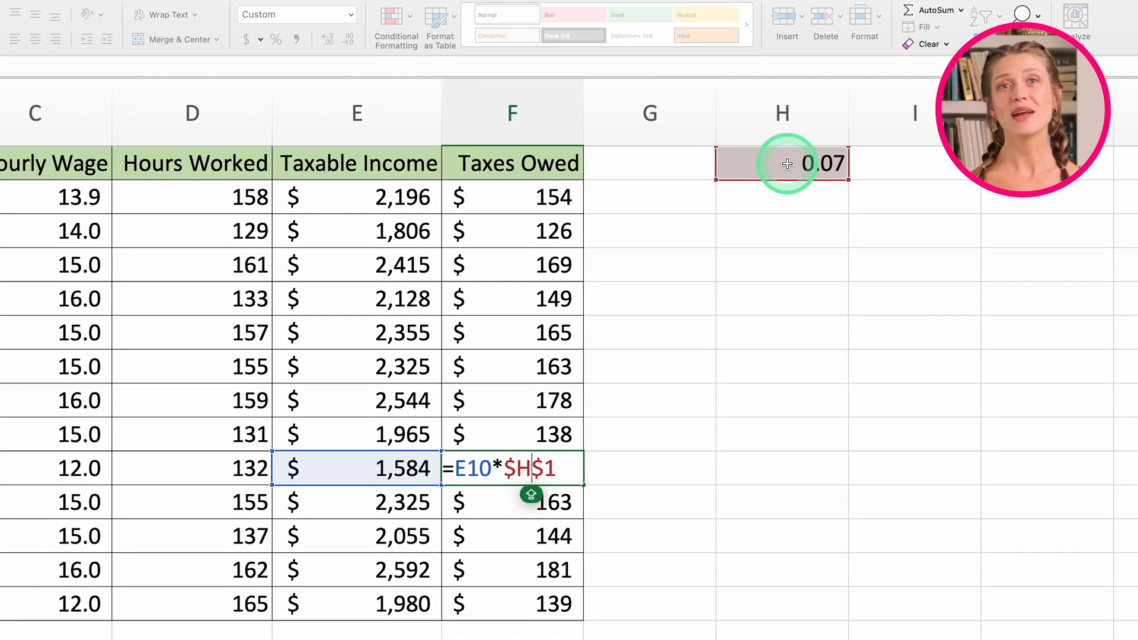
key(Return)
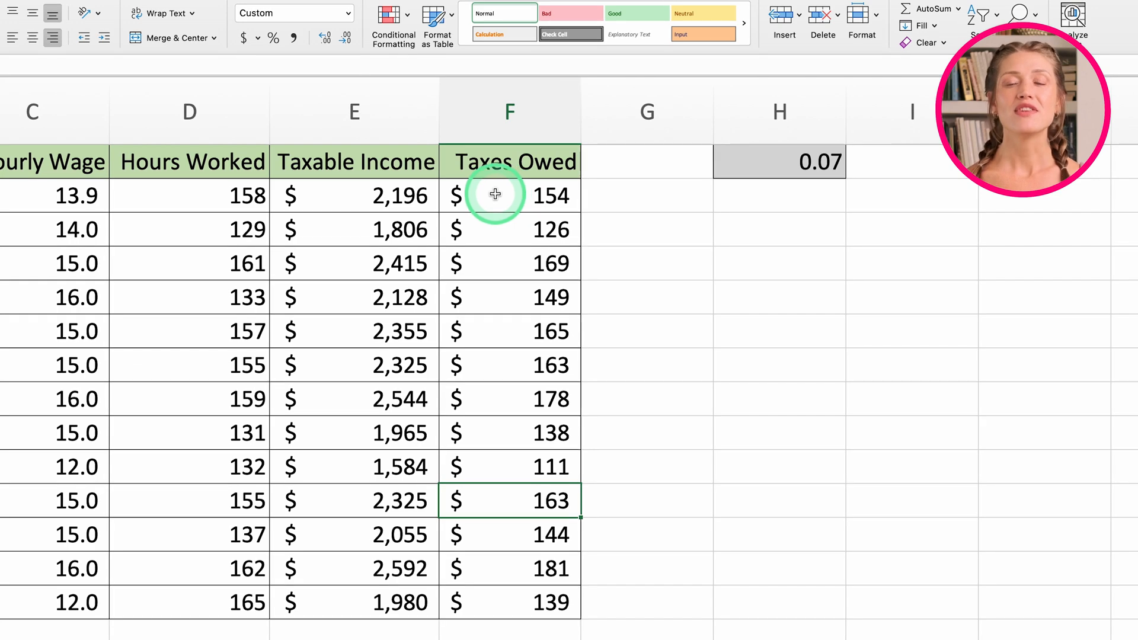
Compare the relative references in the Taxable Income formula in E2 with the absolute reference in the Taxes Owed formula in F2
double_click(413, 194)
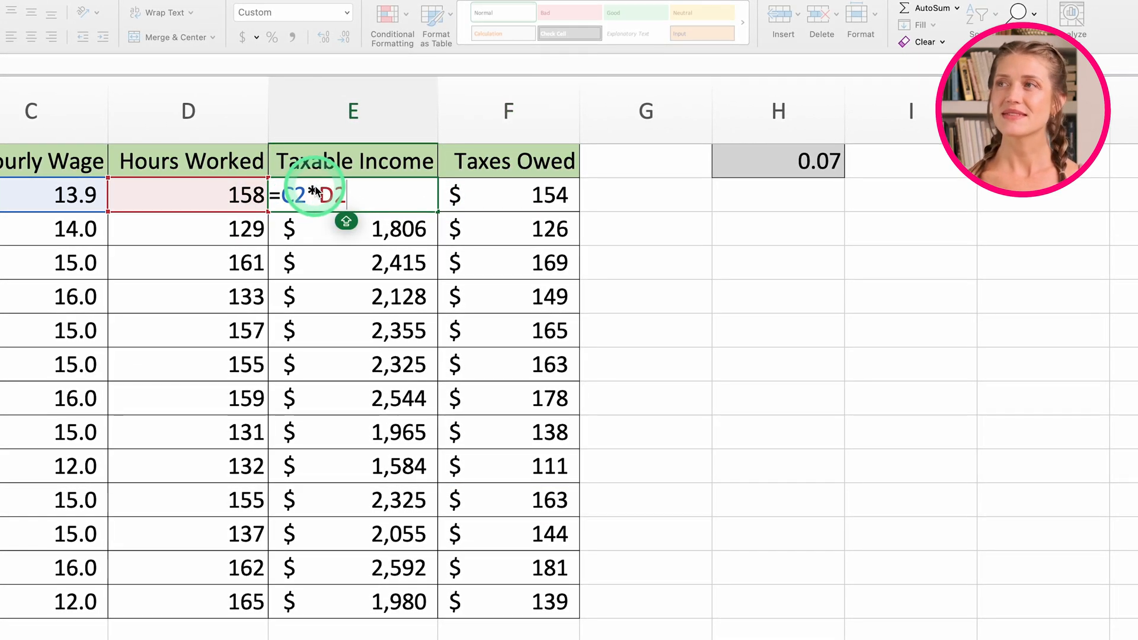
key(Return)
double_click(521, 198)
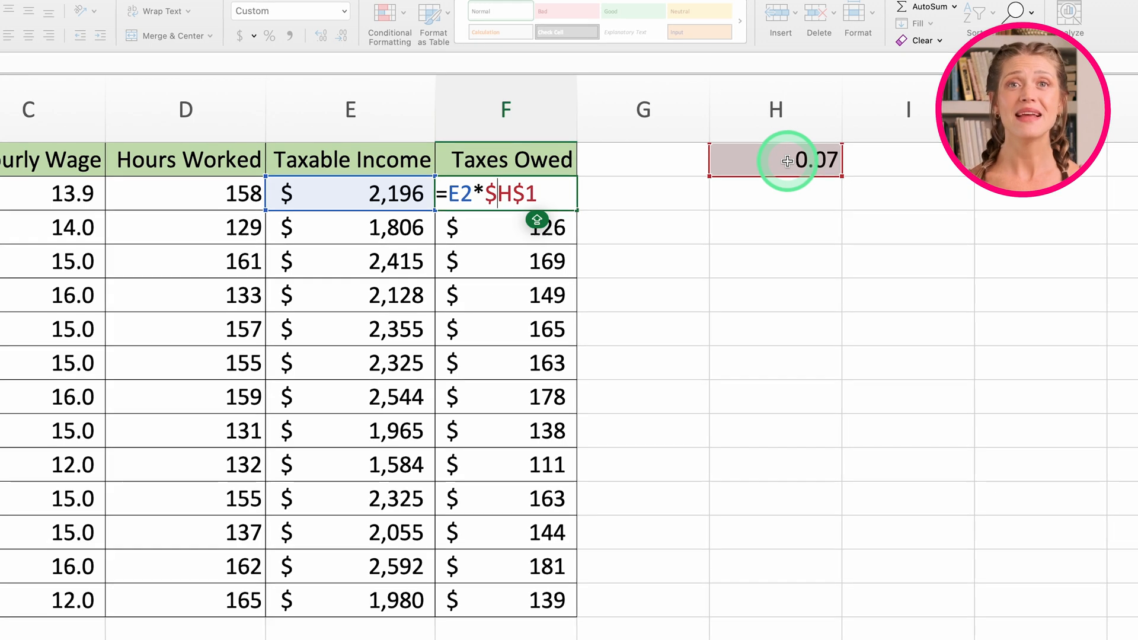
key(Return)
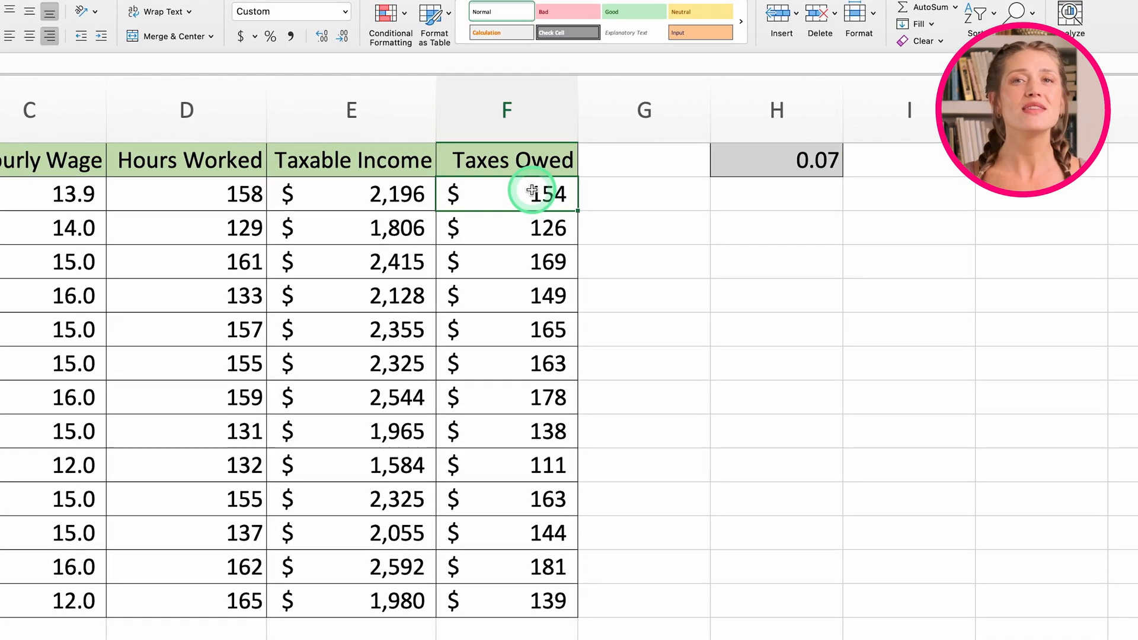
double_click(510, 196)
key(Return)
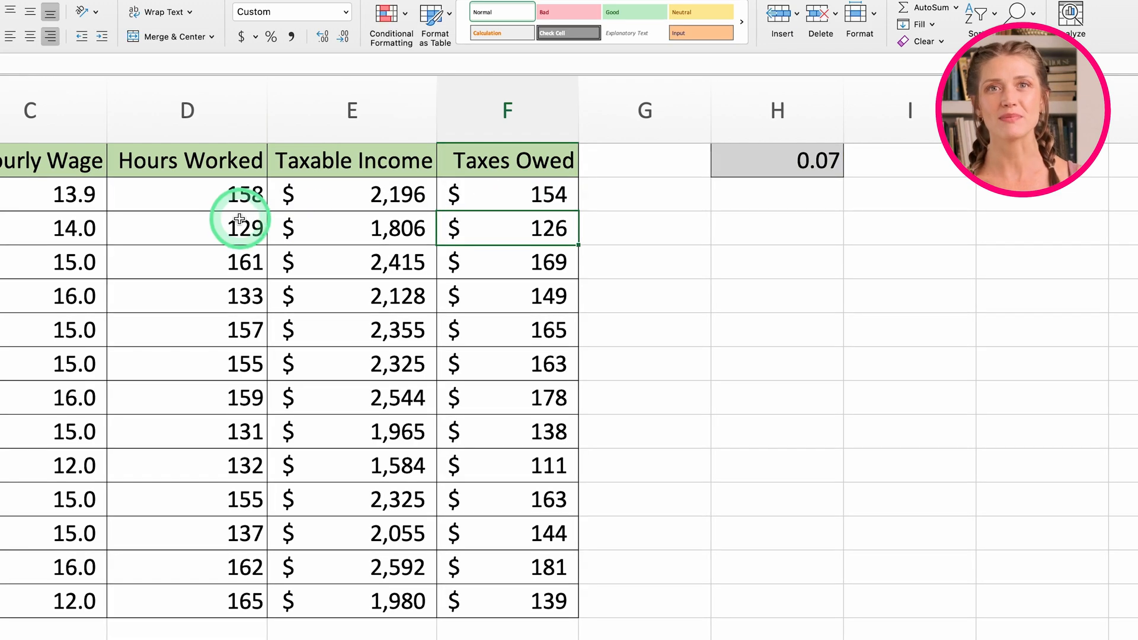
click(249, 192)
double_click(287, 195)
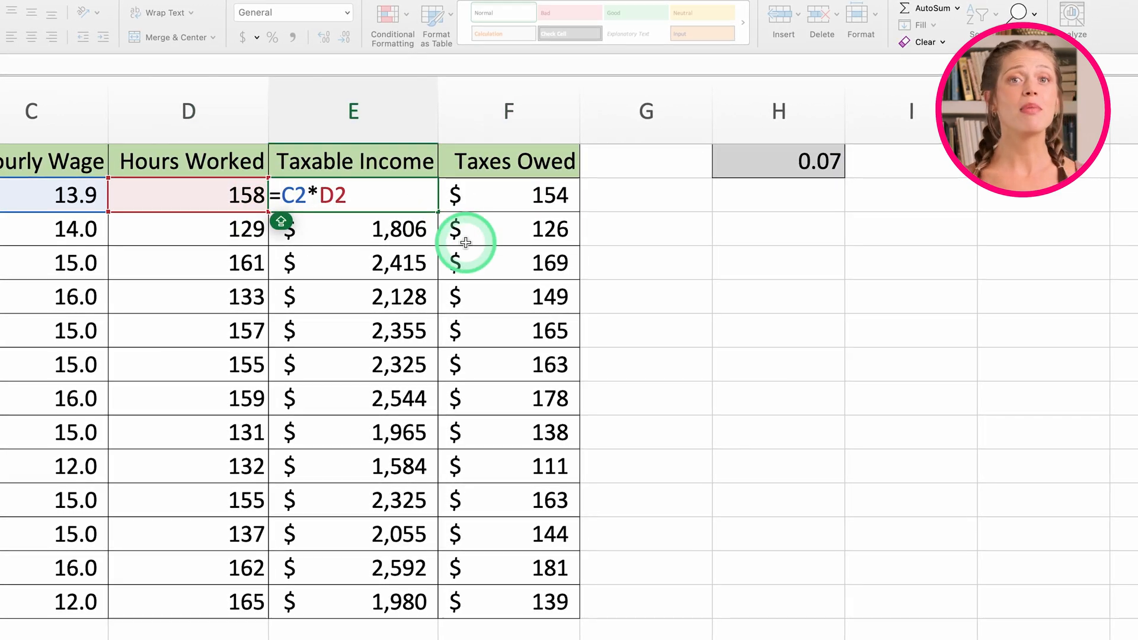
text($ 2,196)
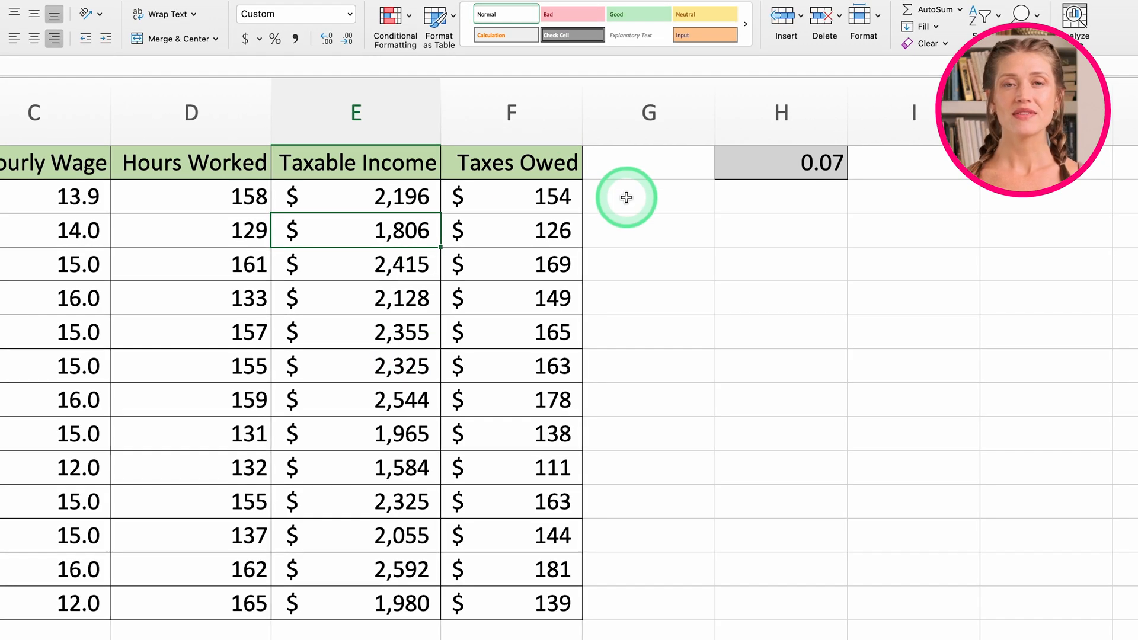
click(567, 196)
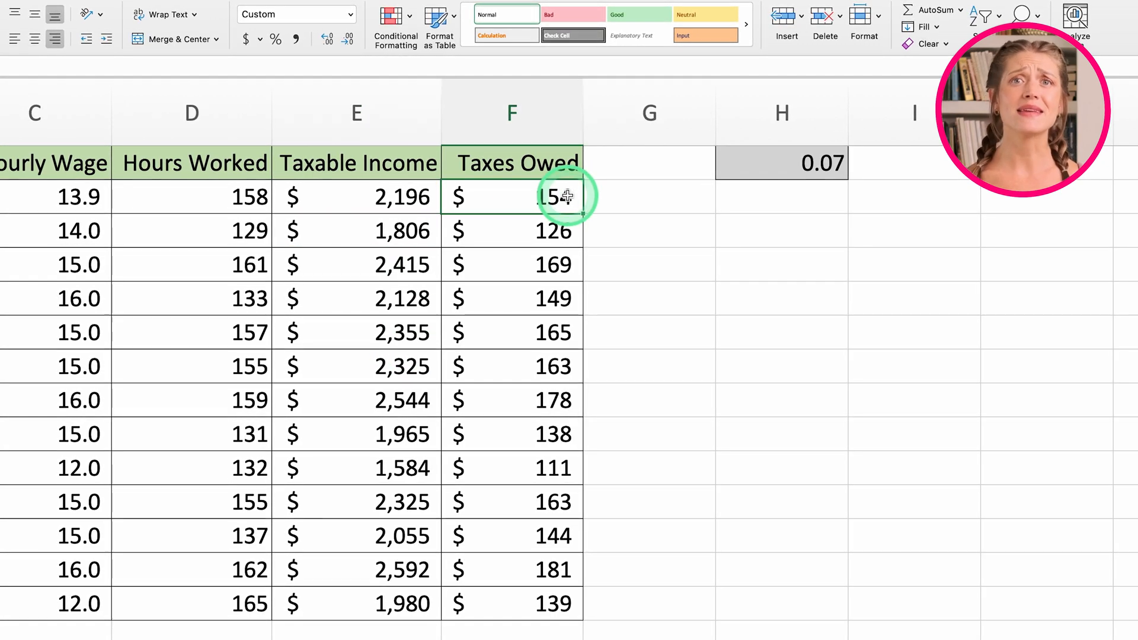
Change the tax rate in cell H1 to 0
click(789, 162)
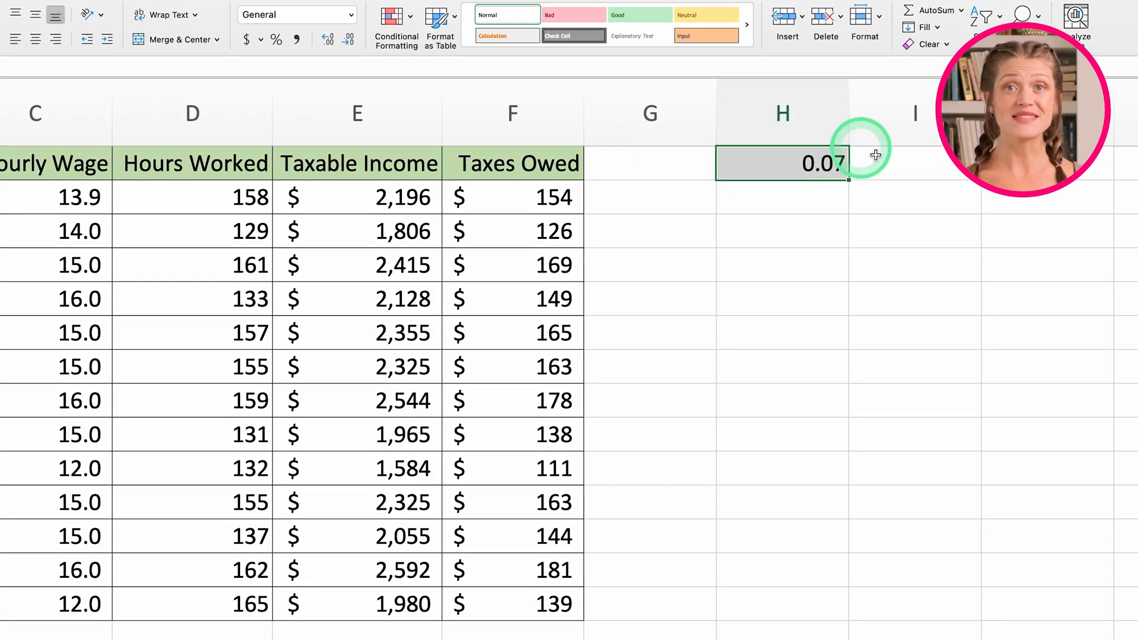
text(0)
key(Return)
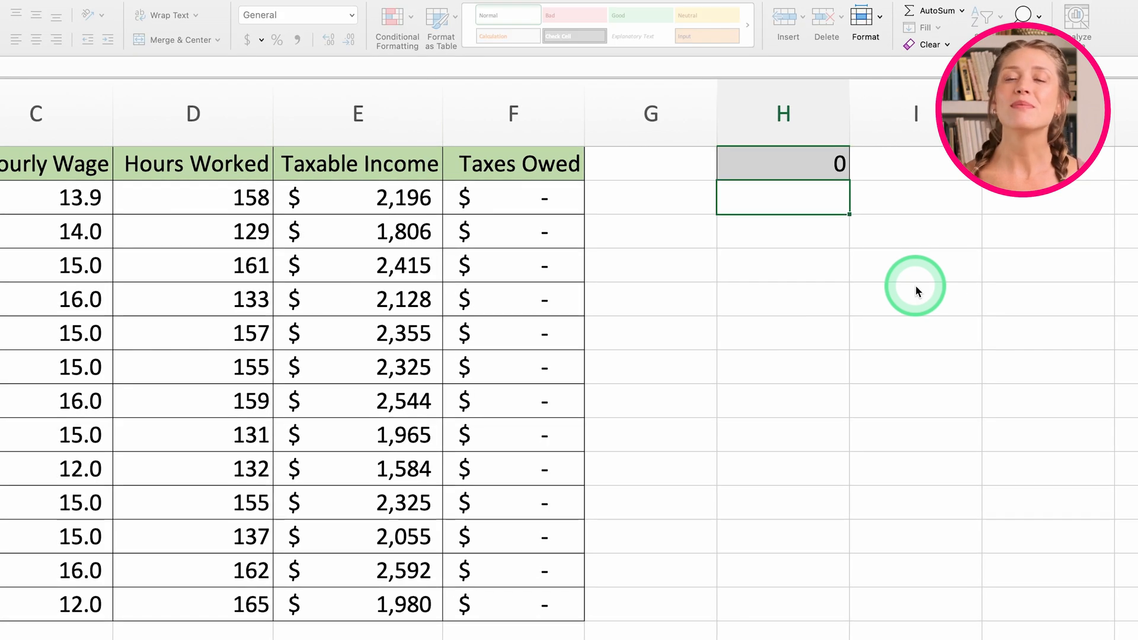
Replace the multiplication in the F2 formula with division so it reads =E2/$H$1
click(555, 200)
double_click(555, 201)
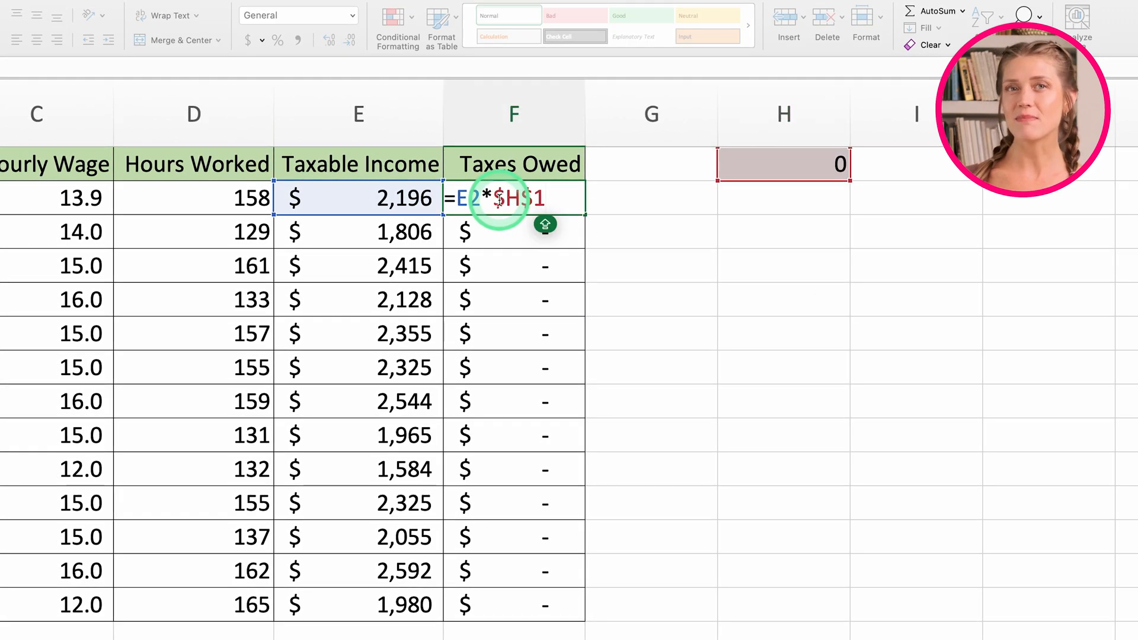
key(BackSpace)
text(/)
key(Return)
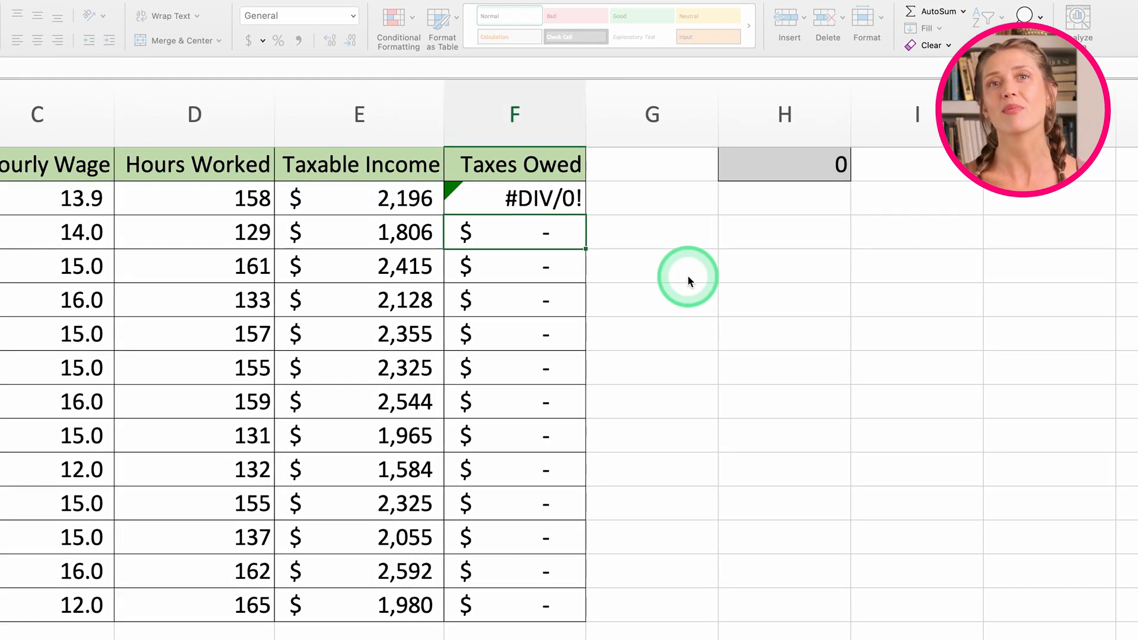
Examine the error-checking options offered for the #DIV/0! error in cell F2
click(508, 200)
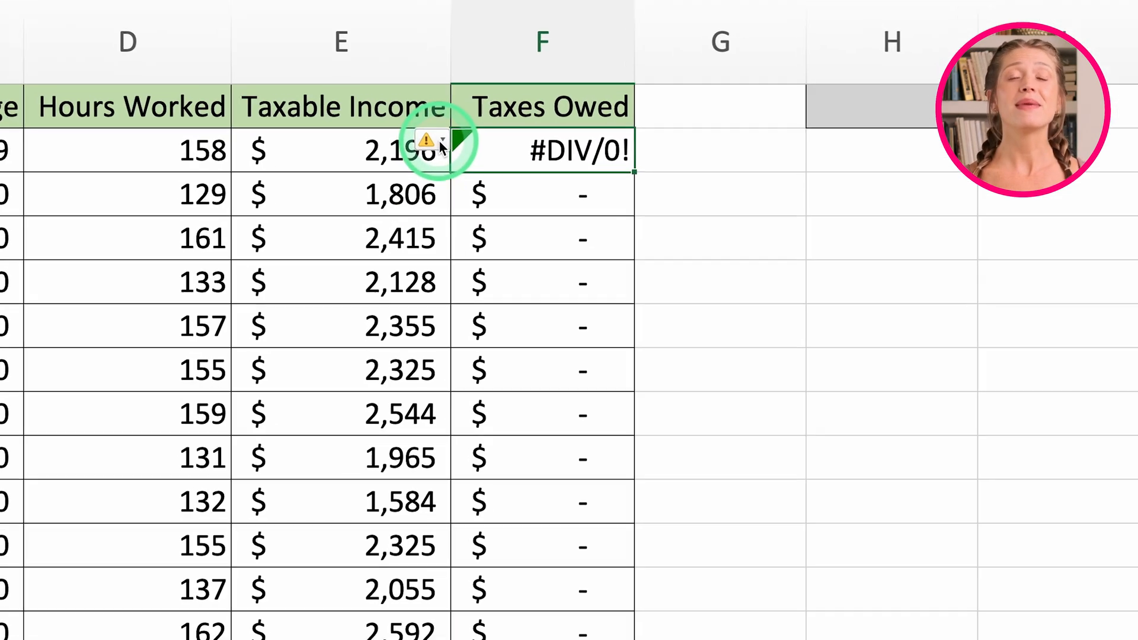
click(439, 143)
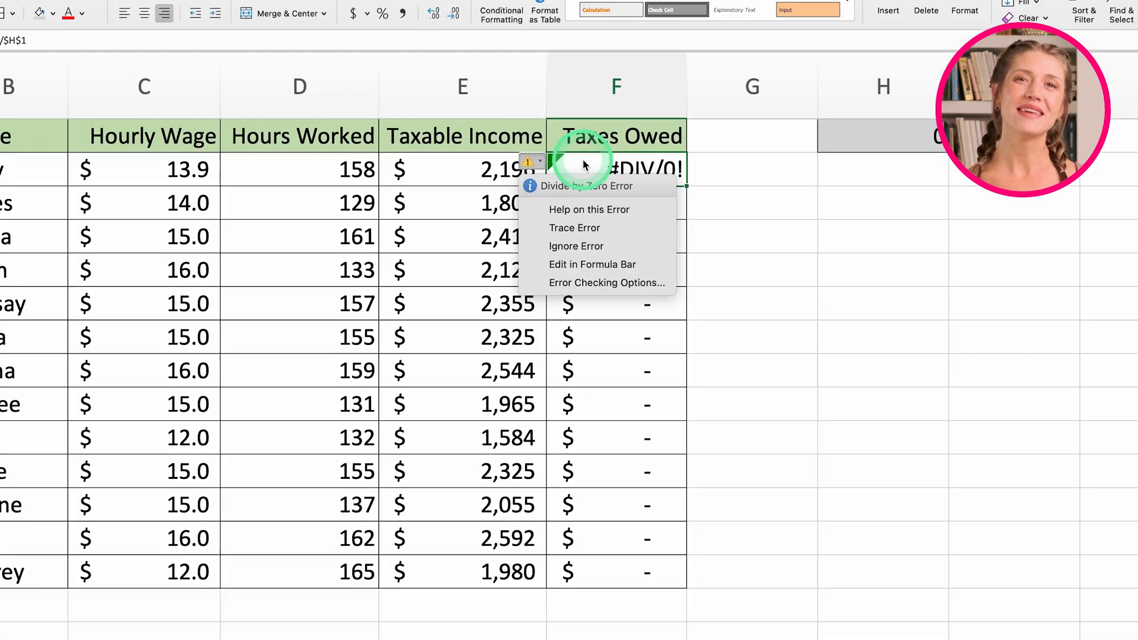
click(510, 105)
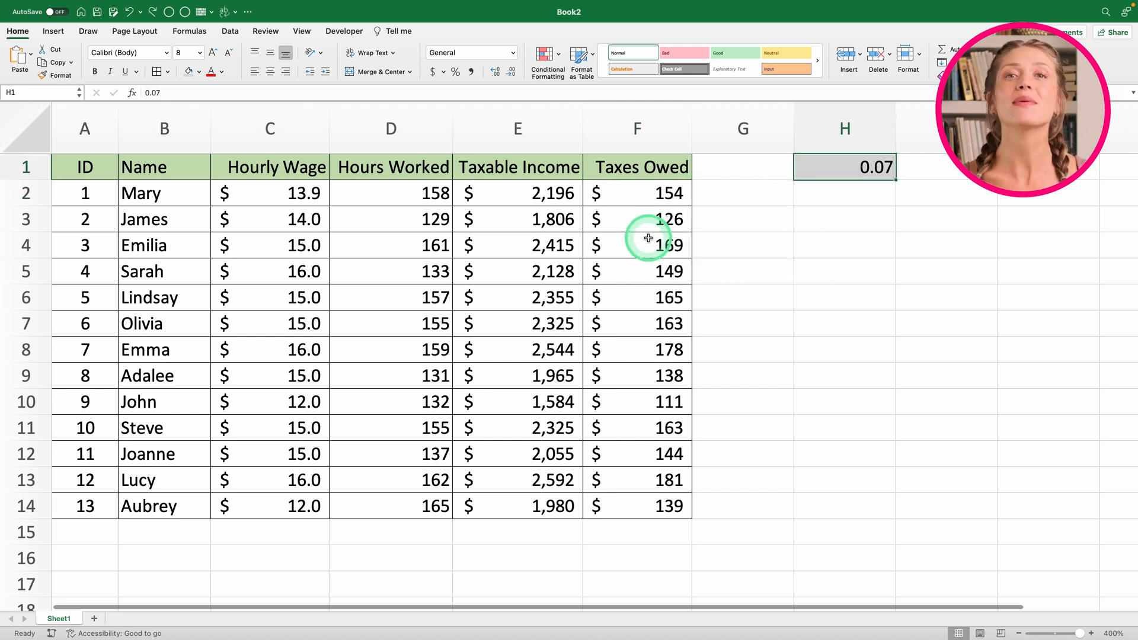
Try to assign the range name TaxableIncome to the Taxes Owed cells F2:F14
scroll(722, 224, right, 1)
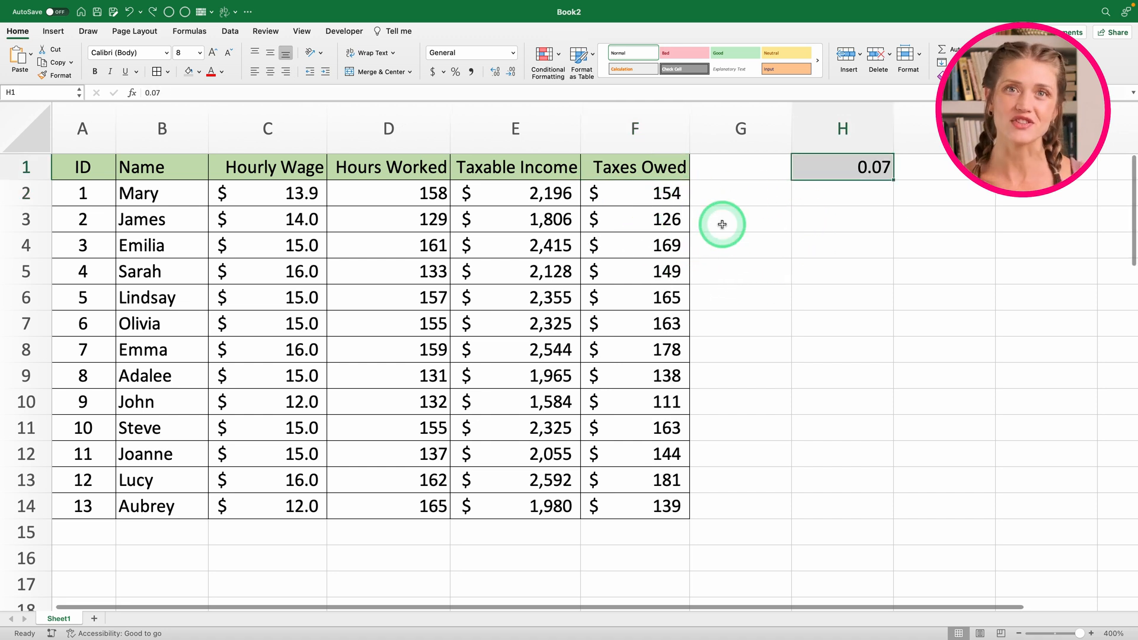
scroll(722, 224, left, 1)
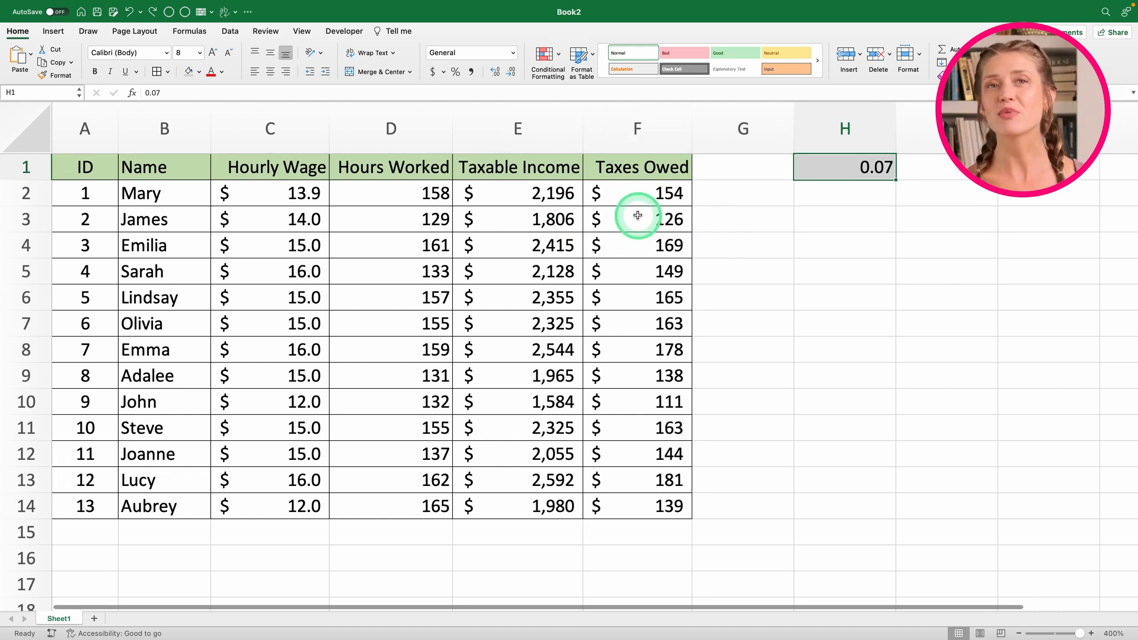
drag(633, 195, 641, 497)
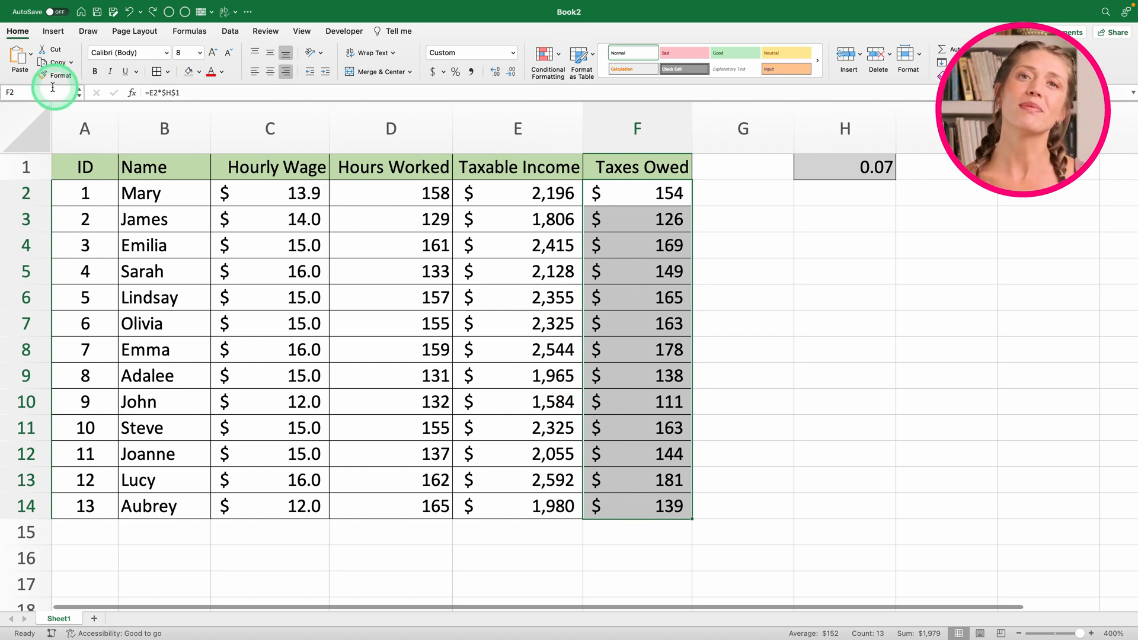
click(30, 94)
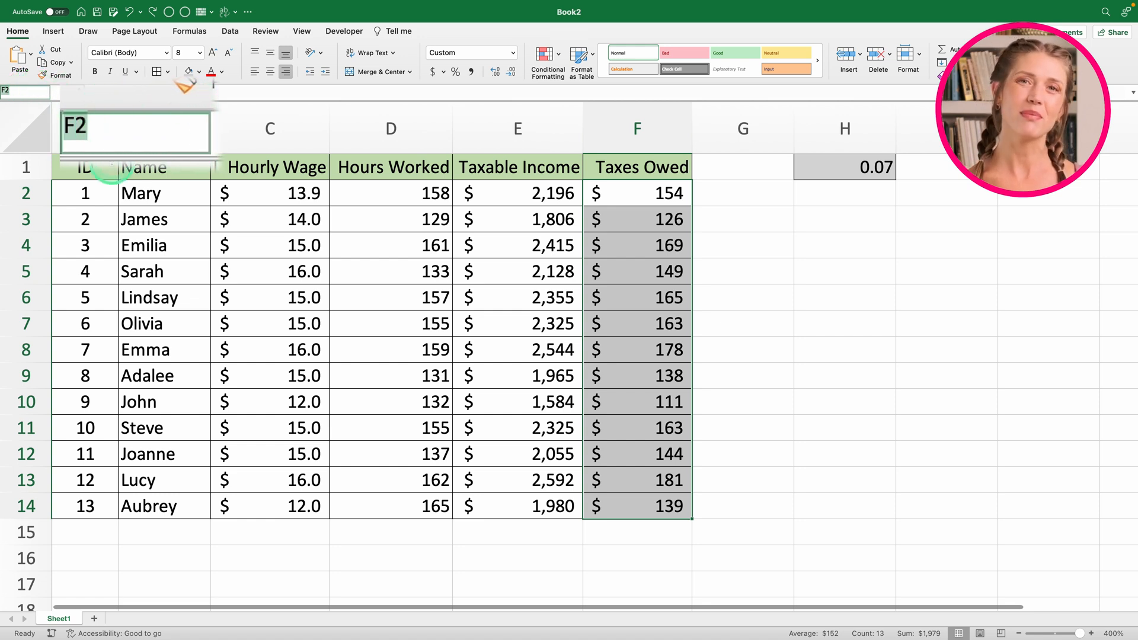
text(TaxableIncome)
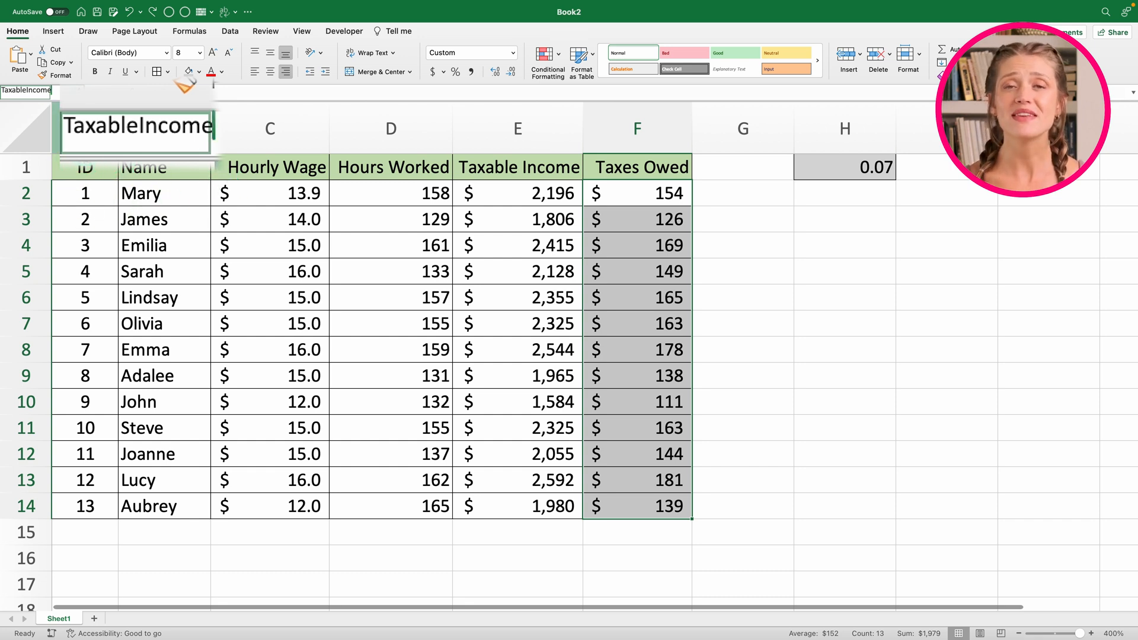
click(36, 88)
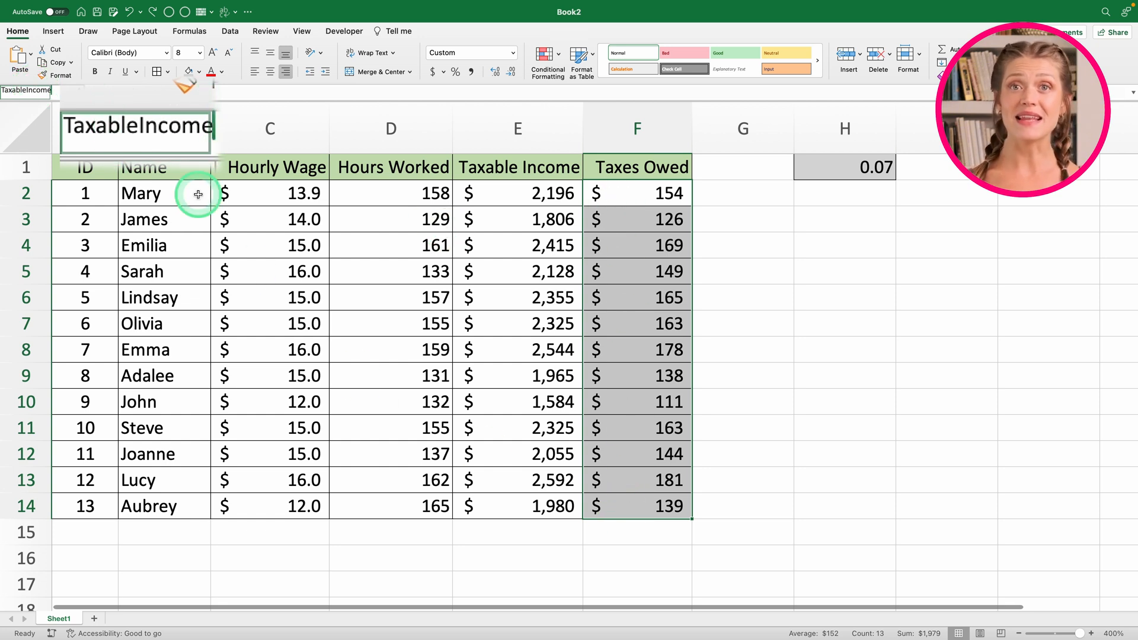
key(Return)
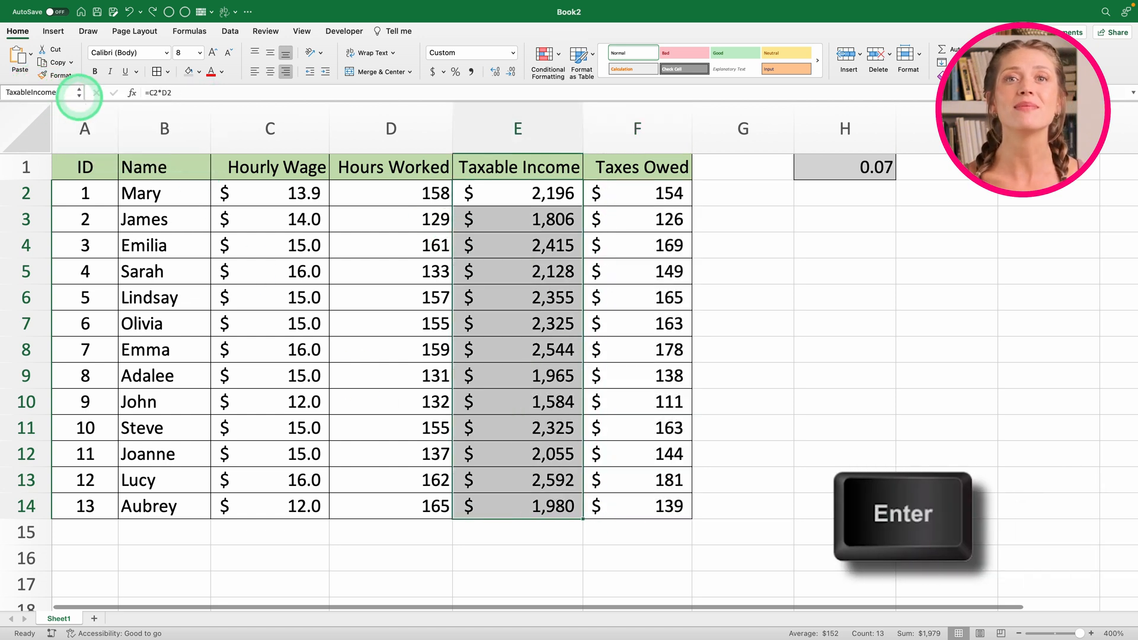
Build the formula =TaxableIncome*H1 in cell H3, using the named range and the tax rate cell
click(764, 249)
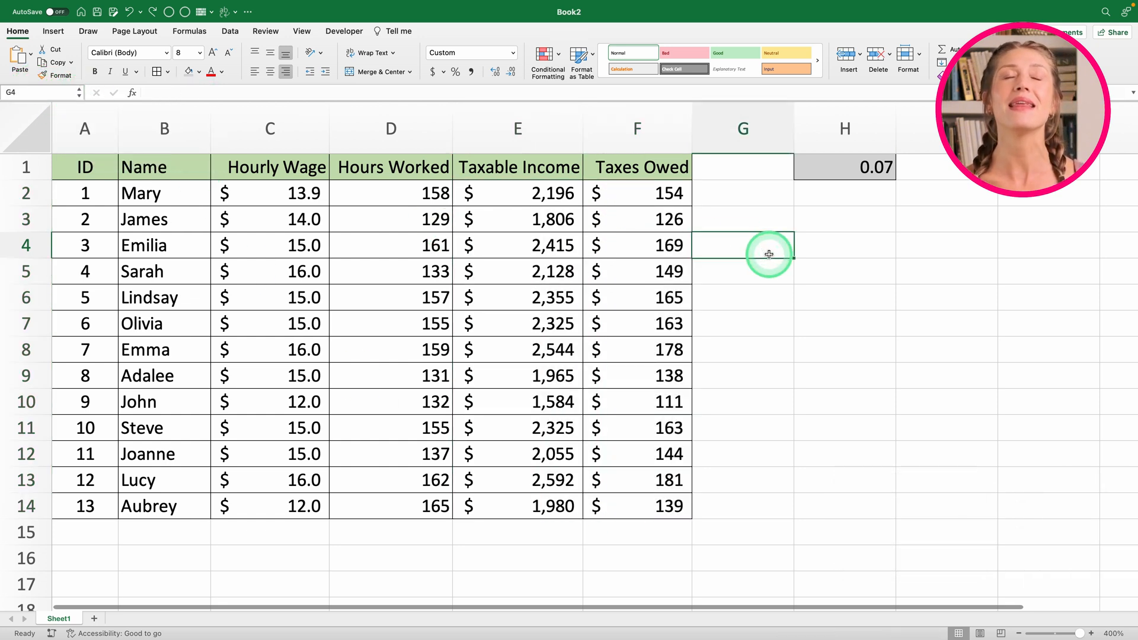
click(814, 228)
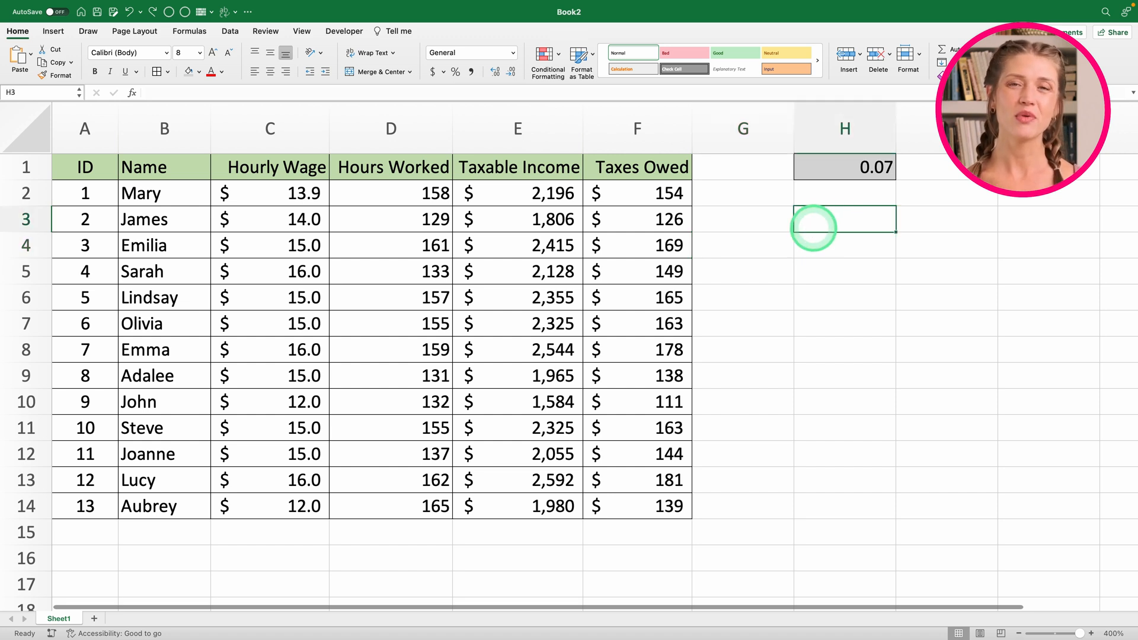
text(=tax)
click(827, 250)
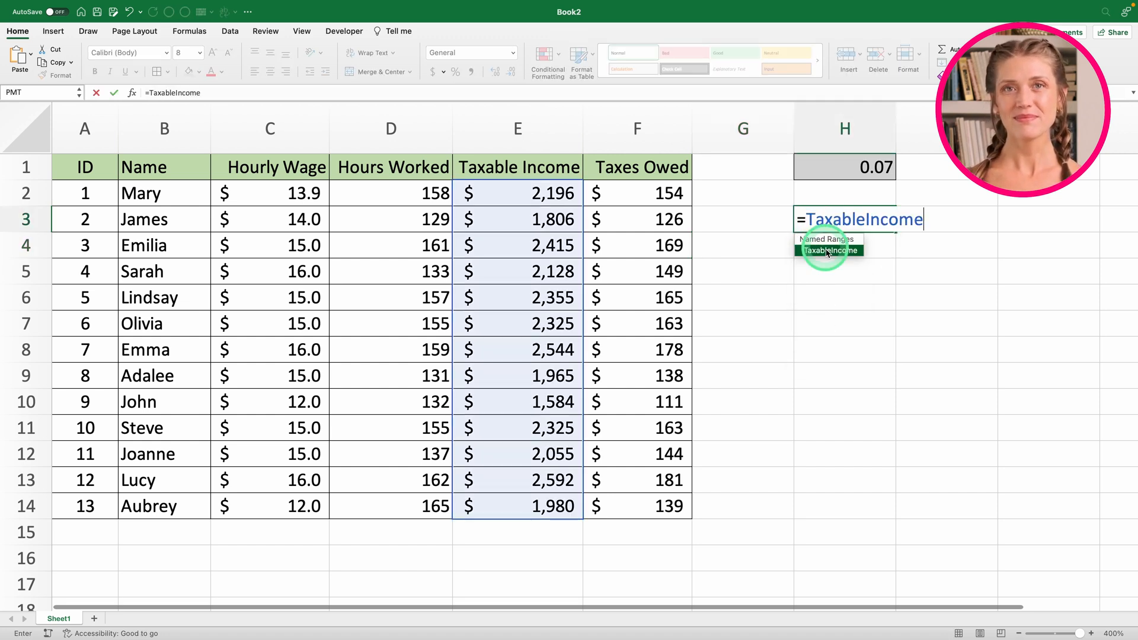
text(*)
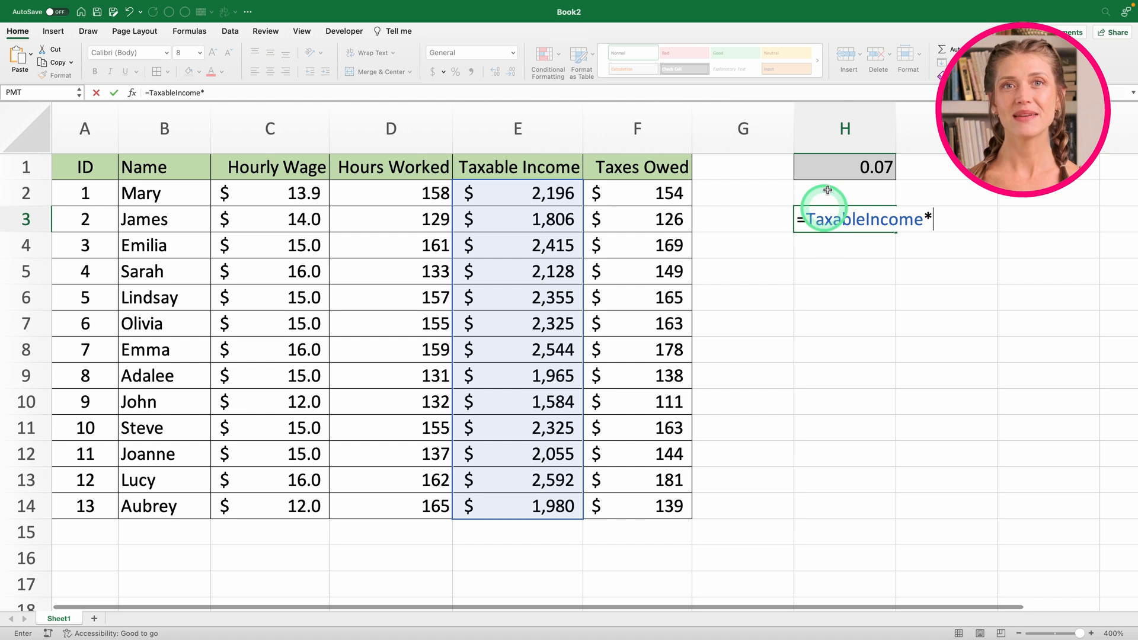
click(850, 159)
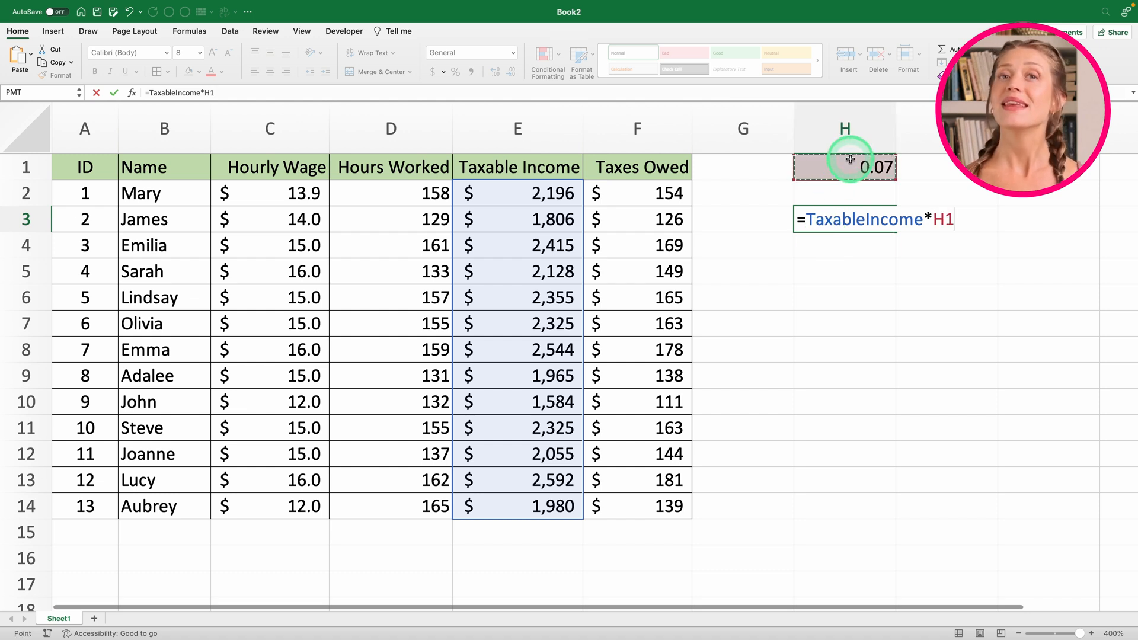
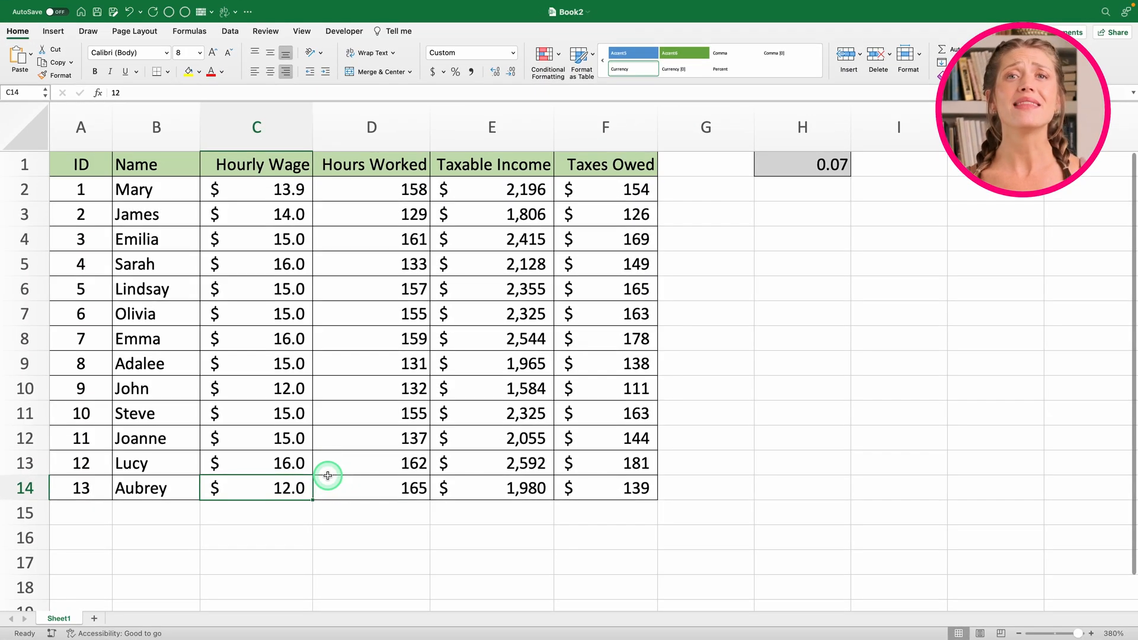
Enter the formula =24+24 in cell D16 below the Hours Worked column
click(335, 471)
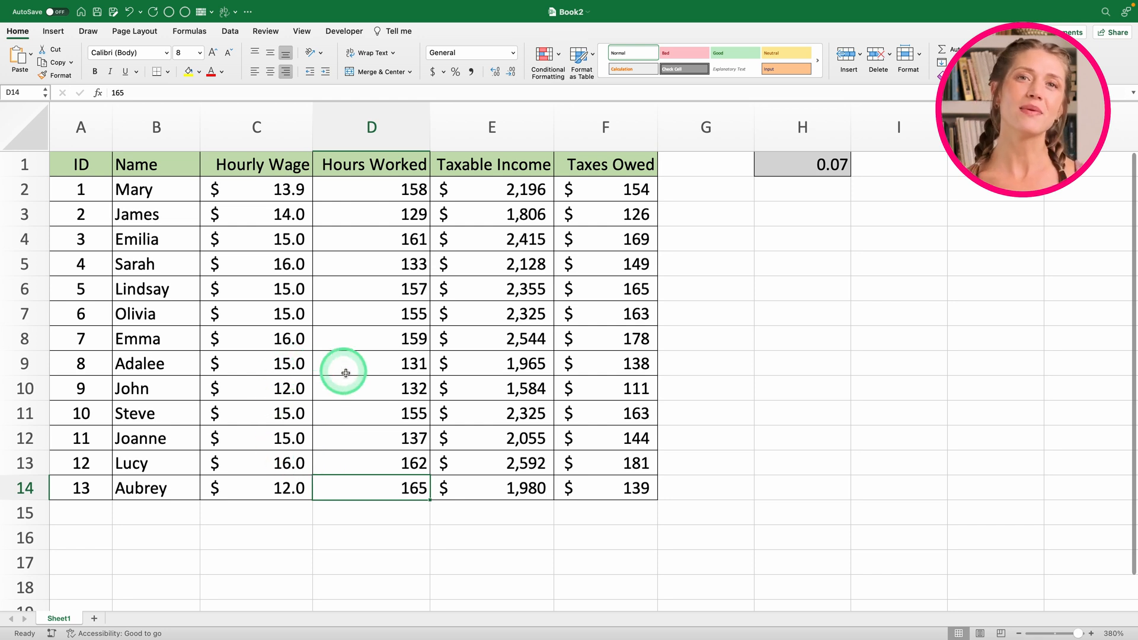
click(371, 535)
text(=24+24)
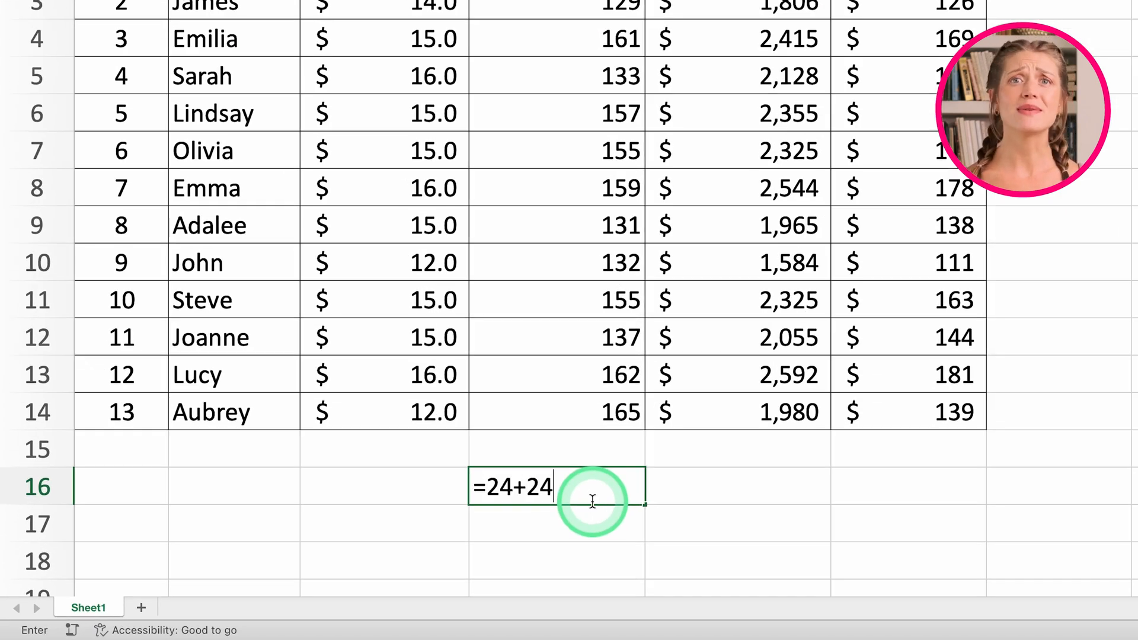
key(Return)
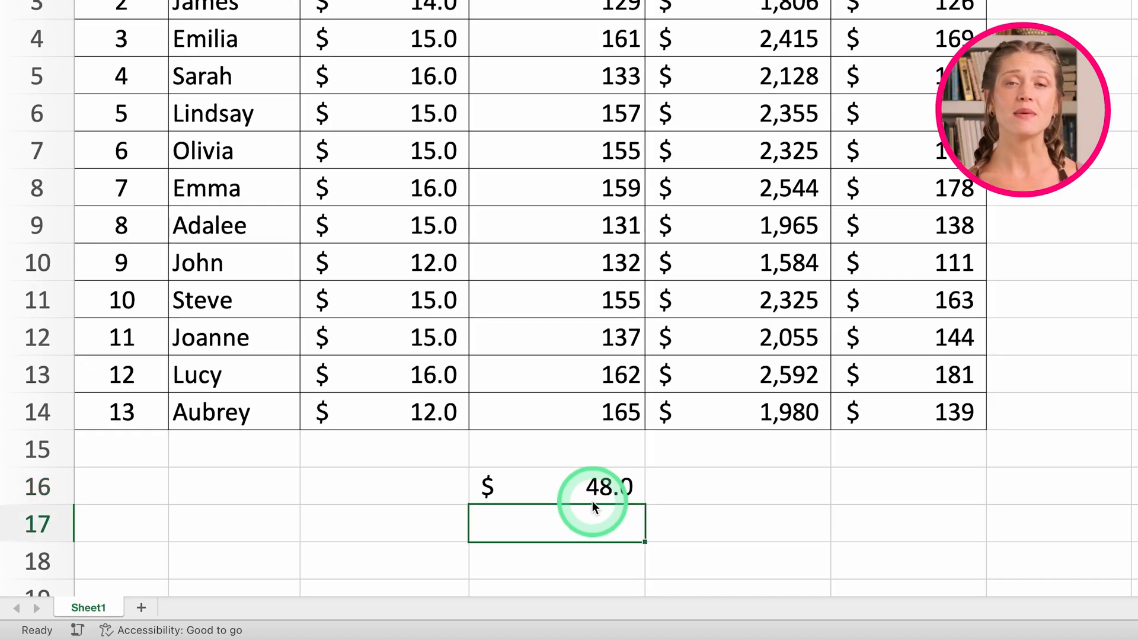
Replace the formula in D16 with =SUM(D2:D14) to total the hours worked, and clear the cell again
click(606, 483)
text(=SUM()
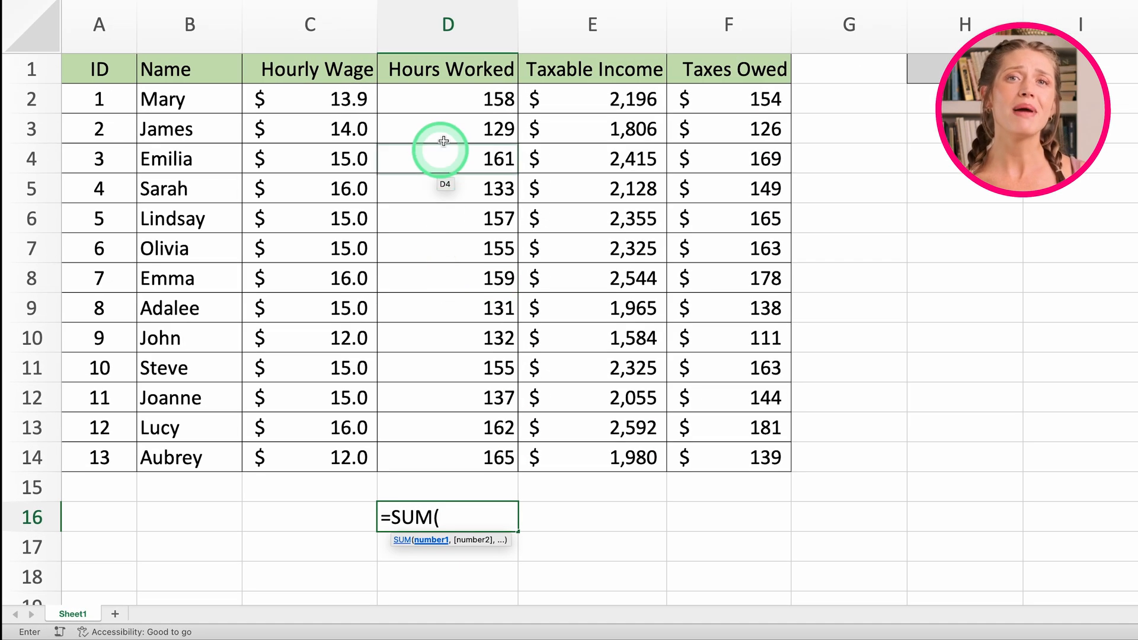
drag(445, 98, 453, 456)
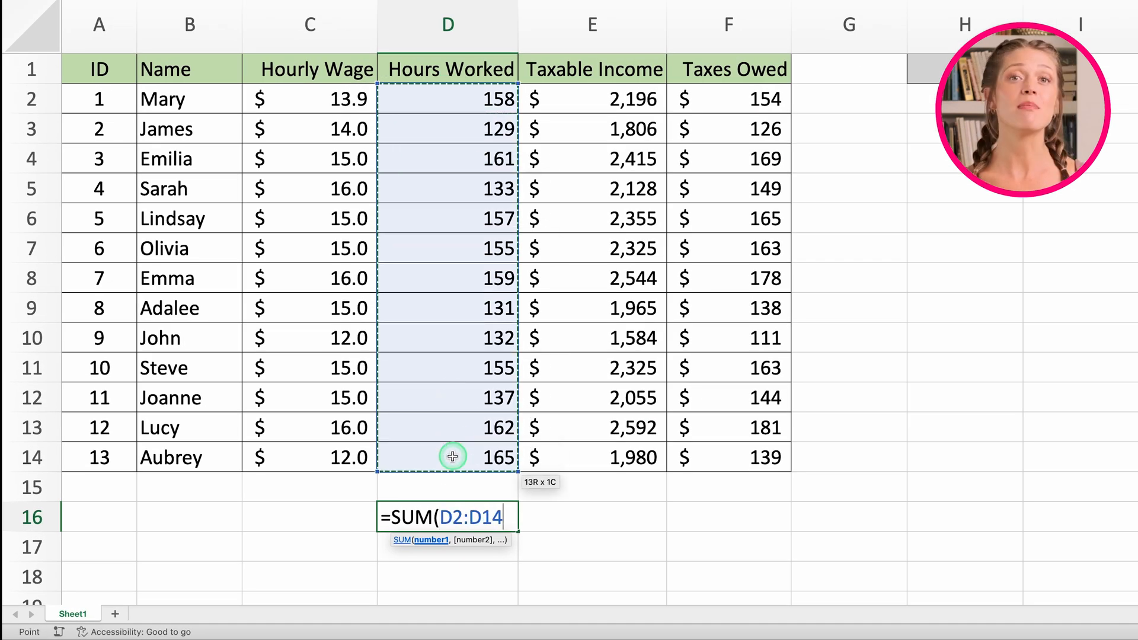
text())
key(Return)
click(453, 522)
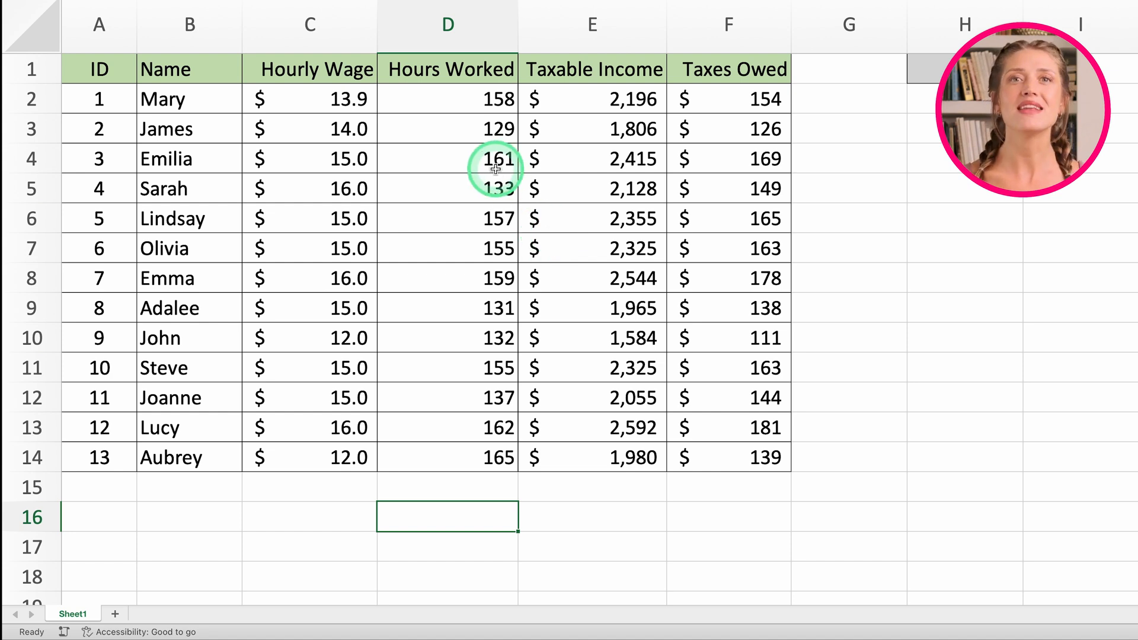
Enter the formula =SUM(5,6) in cell D15 directly below the Hours Worked values, choosing SUM from the function suggestions
click(439, 70)
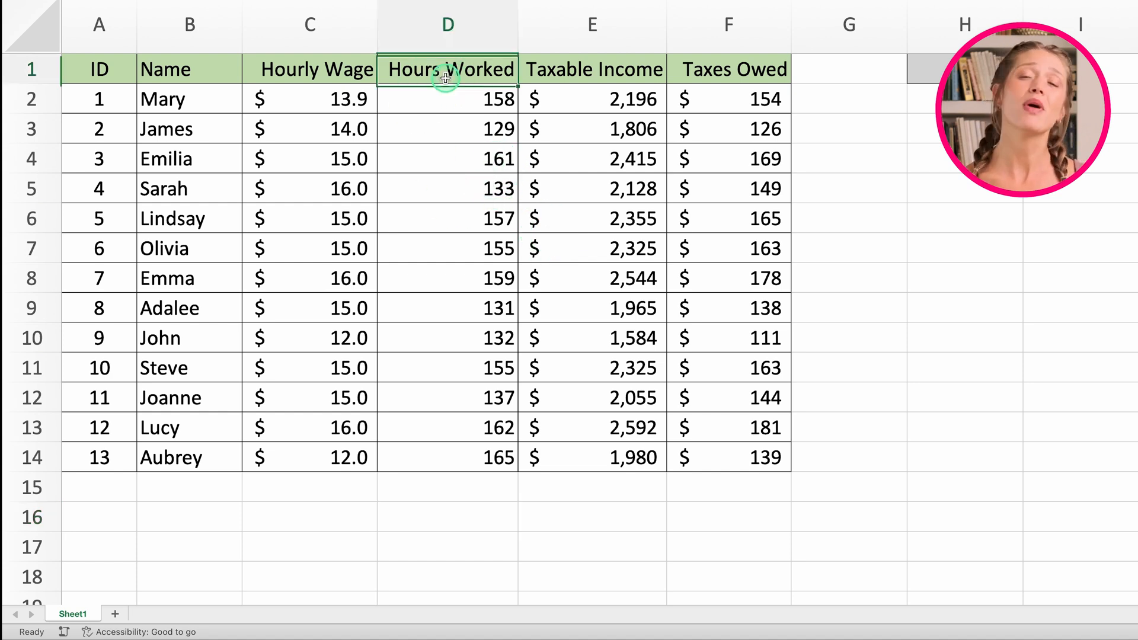
shift+click(472, 457)
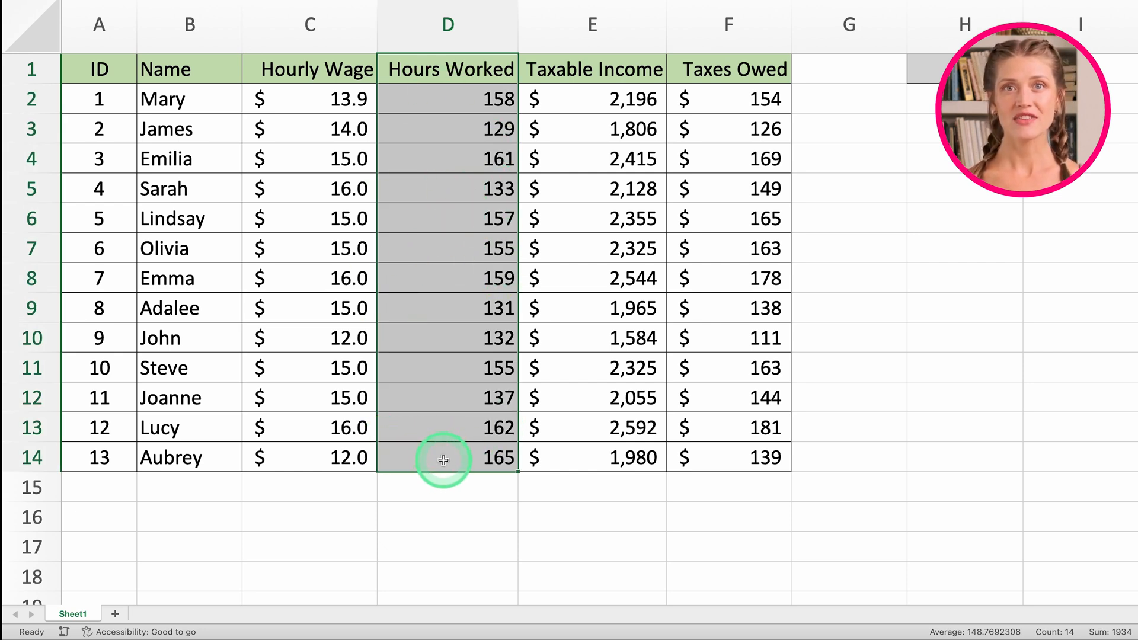
click(442, 483)
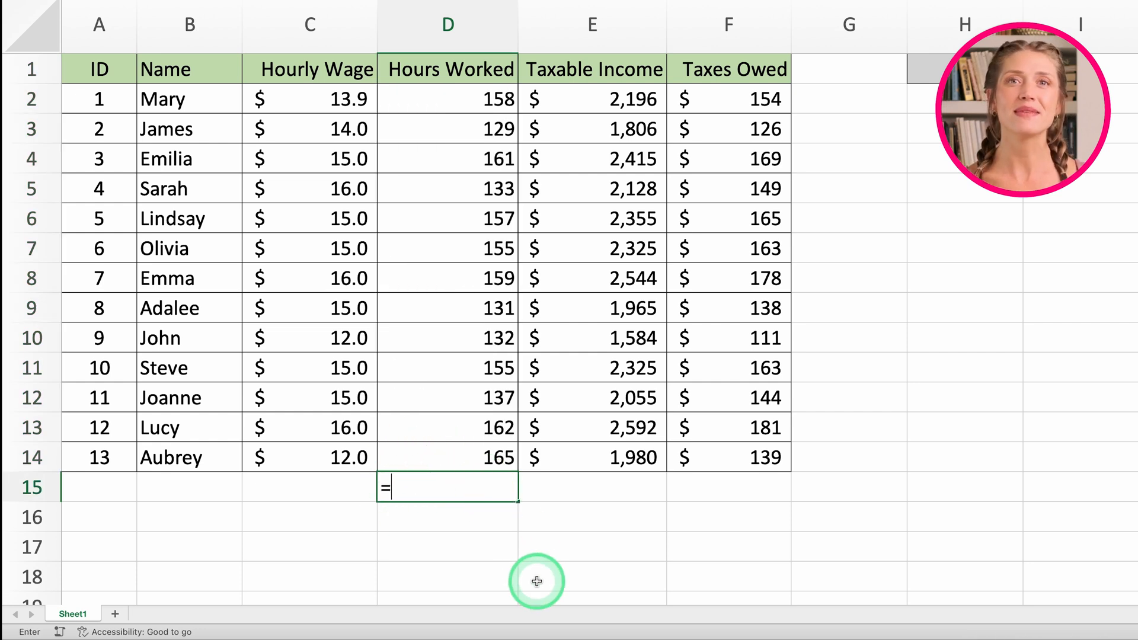
text(=sum)
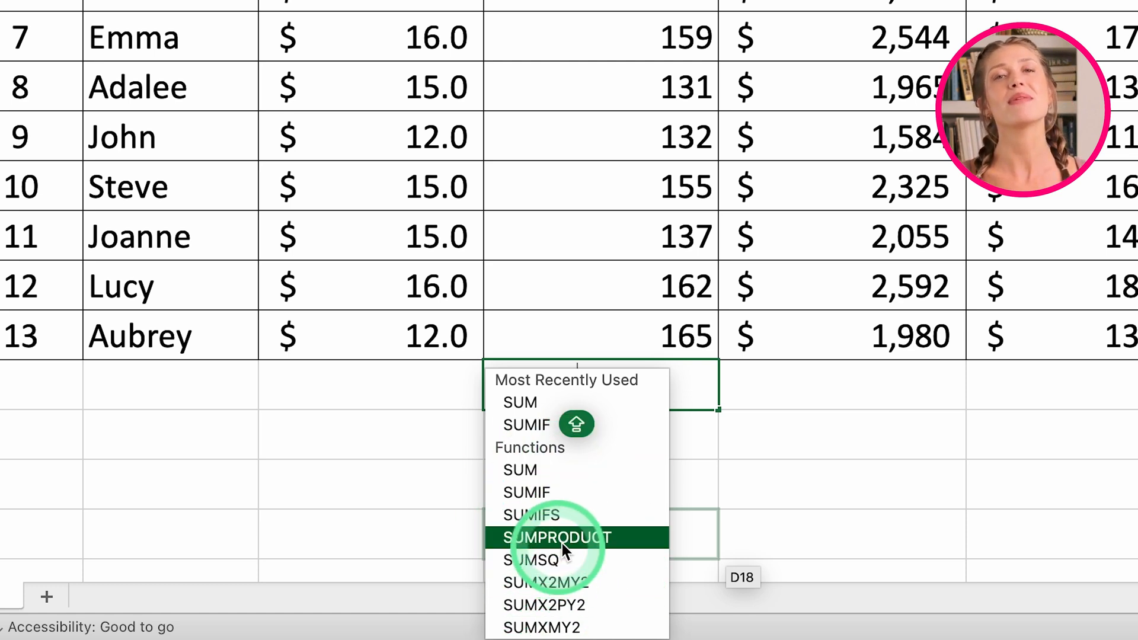
scroll(575, 568, down, 2)
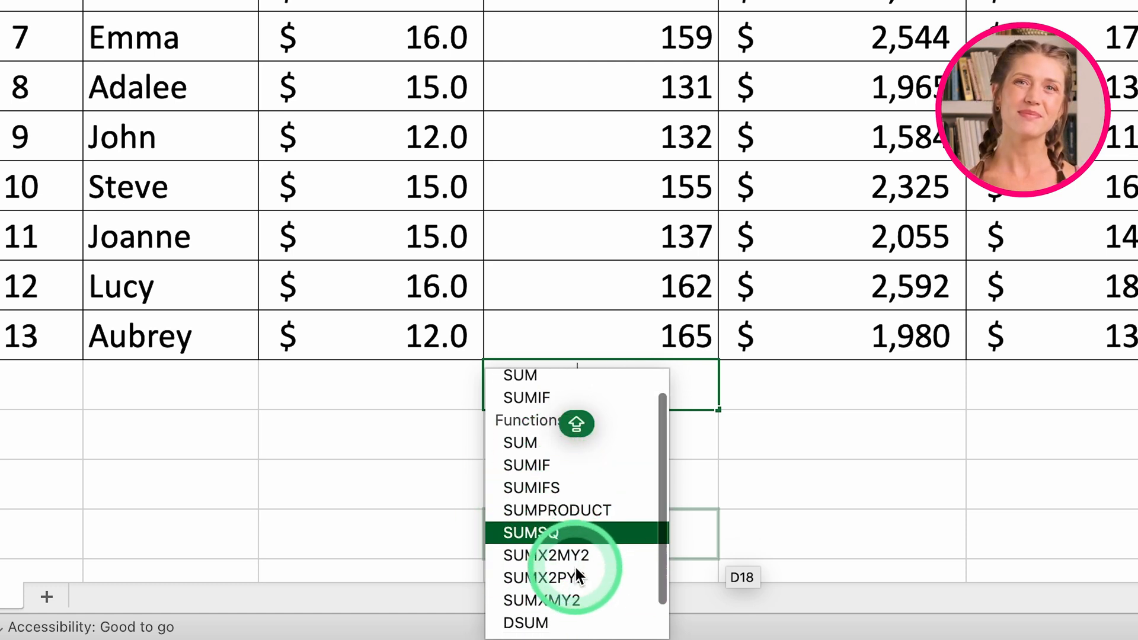
scroll(574, 564, up, 2)
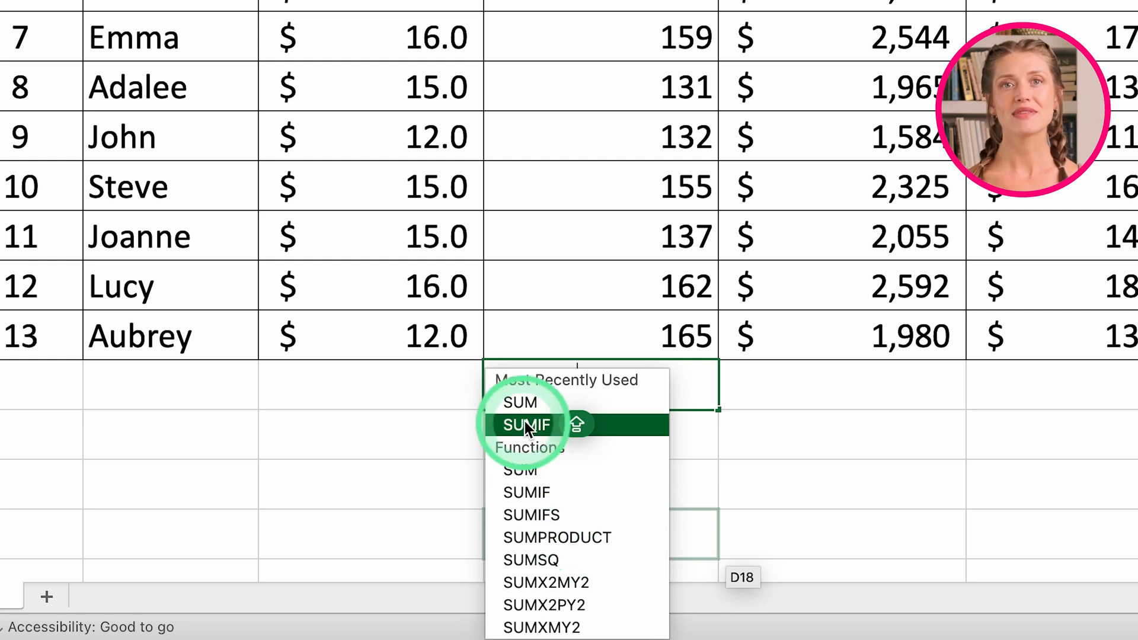
double_click(528, 401)
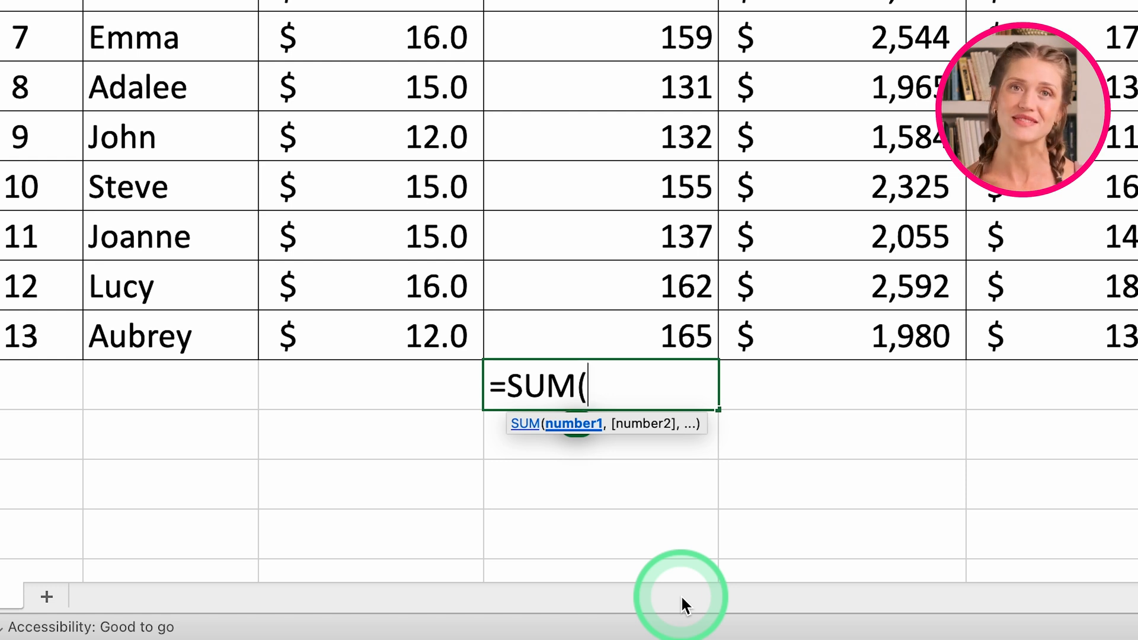
text(,6))
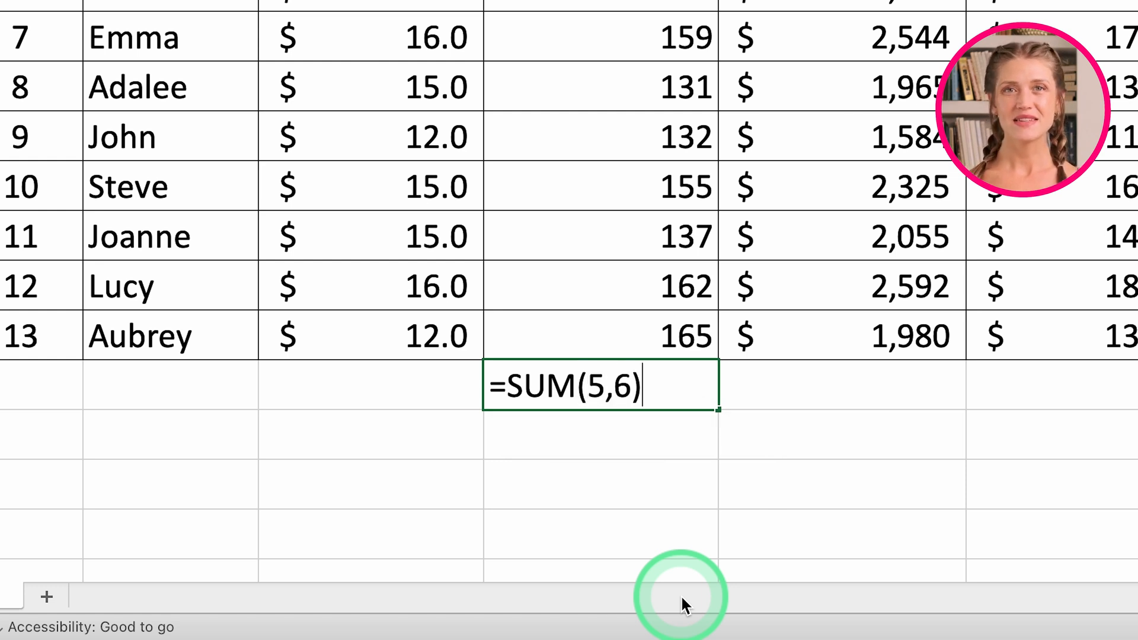
key(Return)
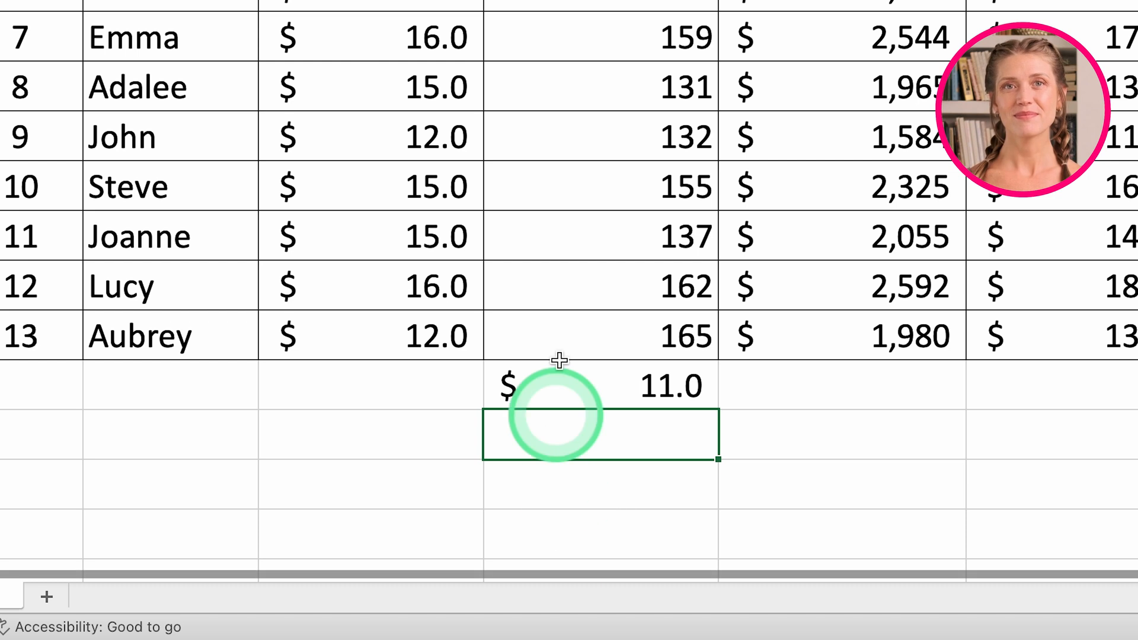
Replace the numbers in the SUM formula in D15 with the range D2:D14
double_click(645, 384)
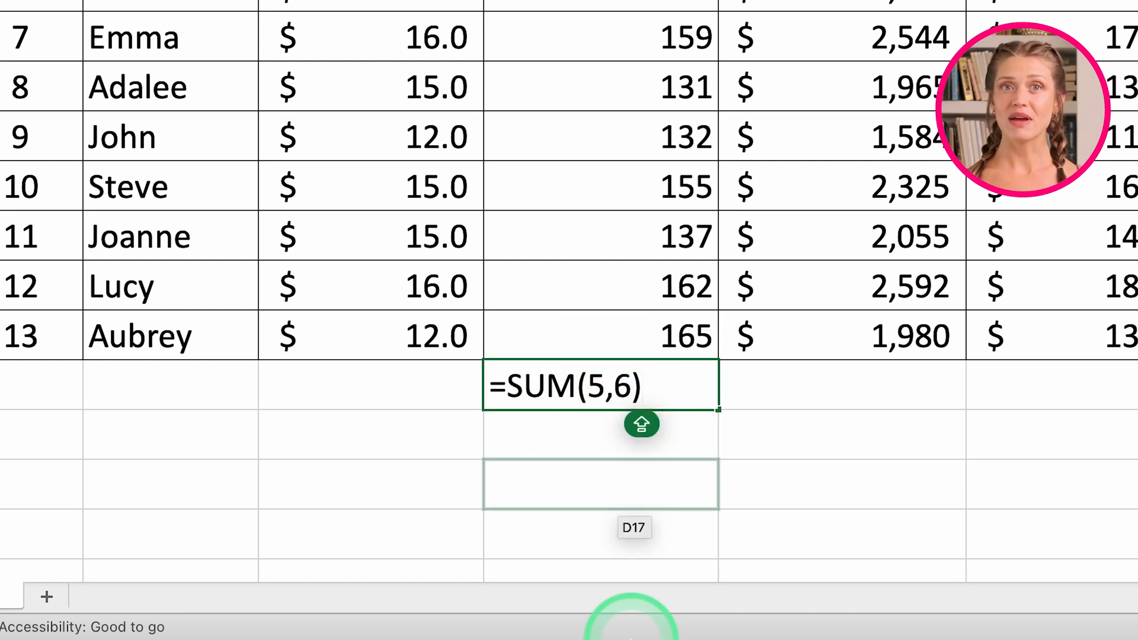
drag(630, 389, 588, 387)
key(BackSpace)
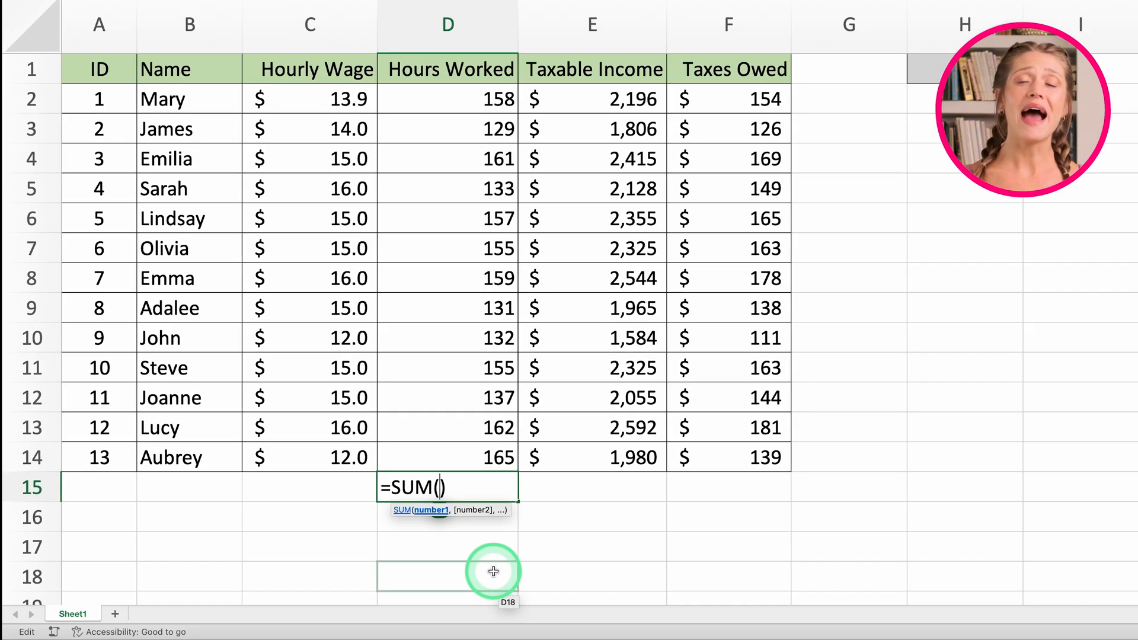
text(D2)
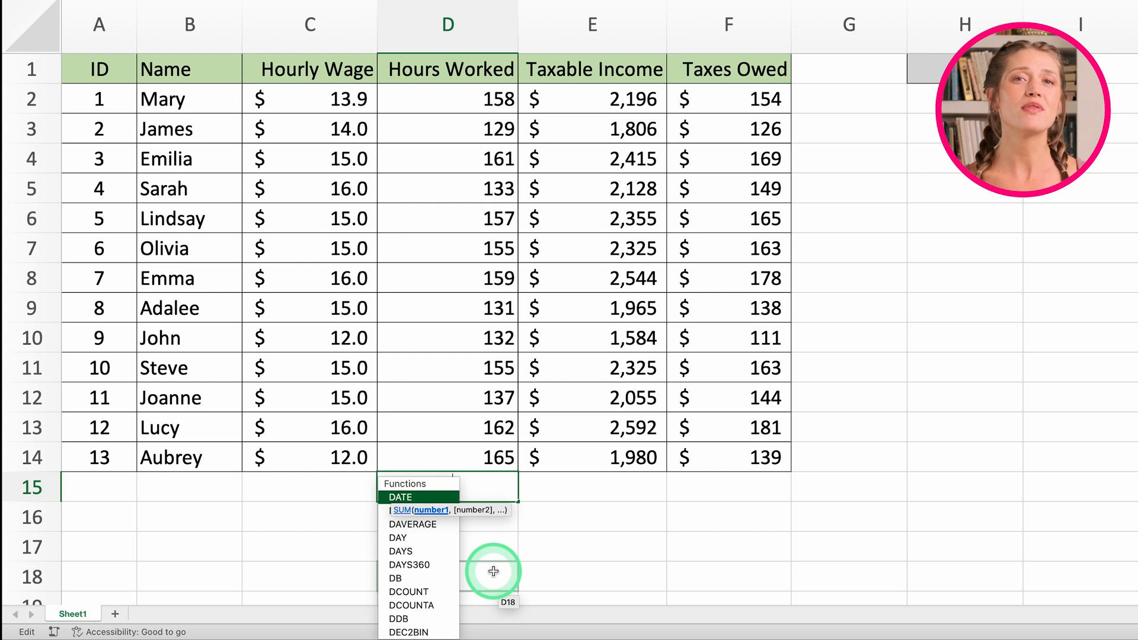
text(:D14)
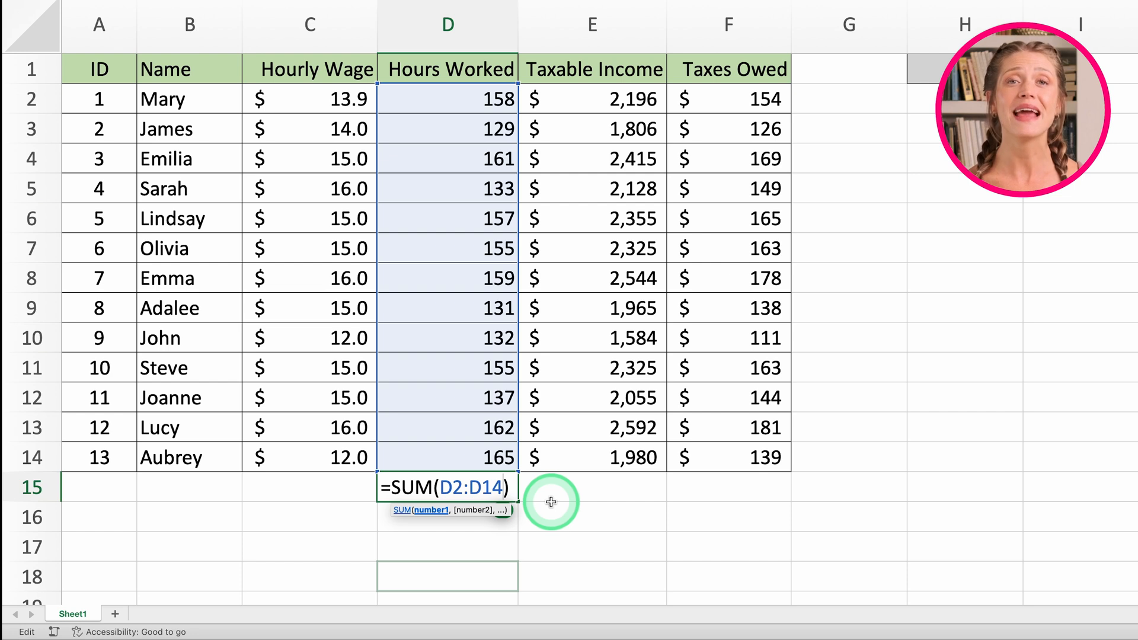
key(Return)
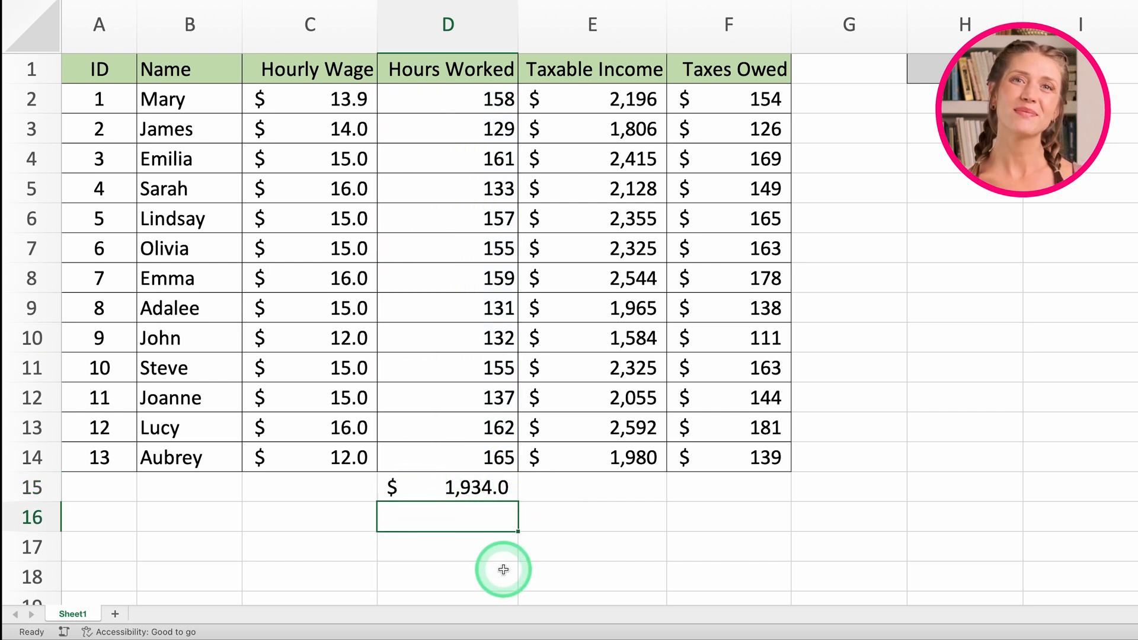
Remove the range from the SUM formula in D15 and define it again by selecting cells D2 to D14 on the sheet
click(471, 483)
double_click(471, 483)
click(504, 488)
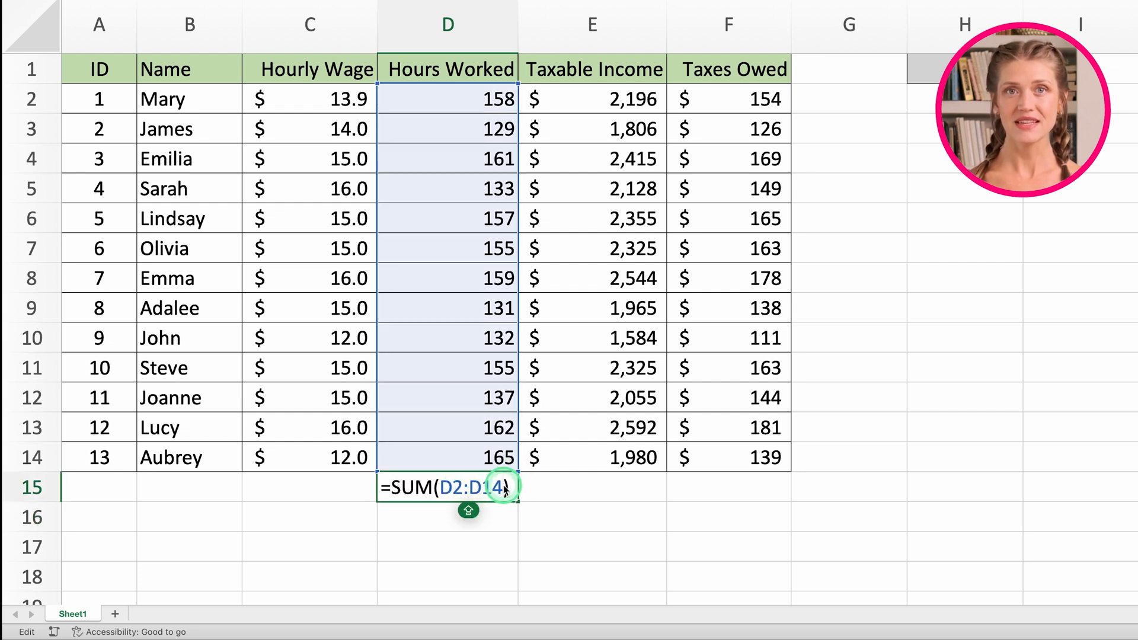
shift+click(446, 488)
key(BackSpace)
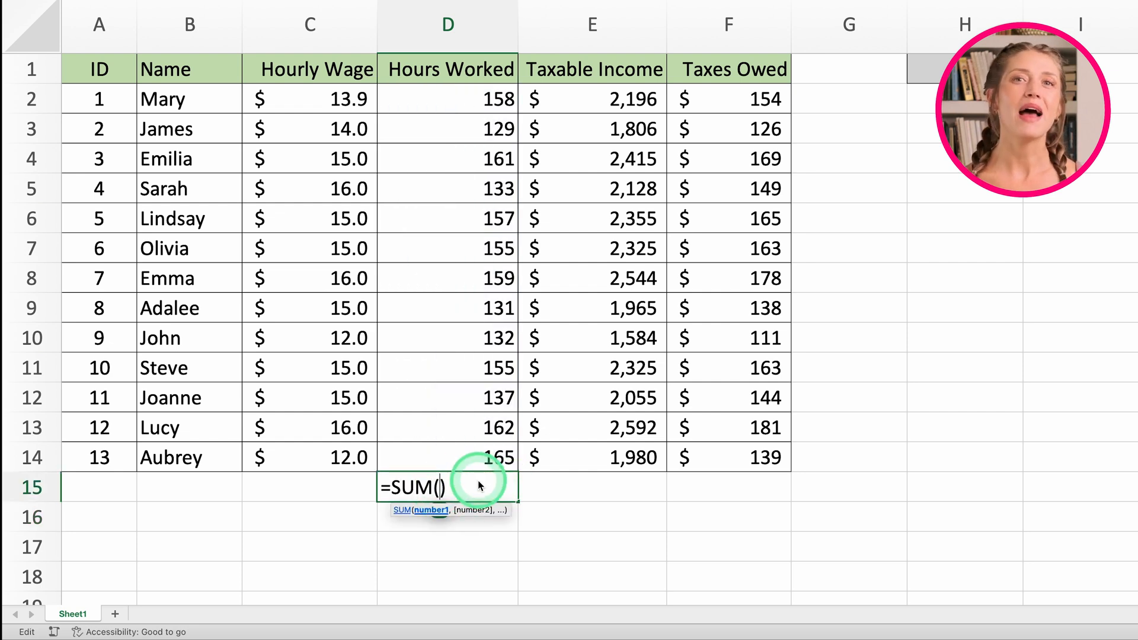
drag(465, 98, 487, 457)
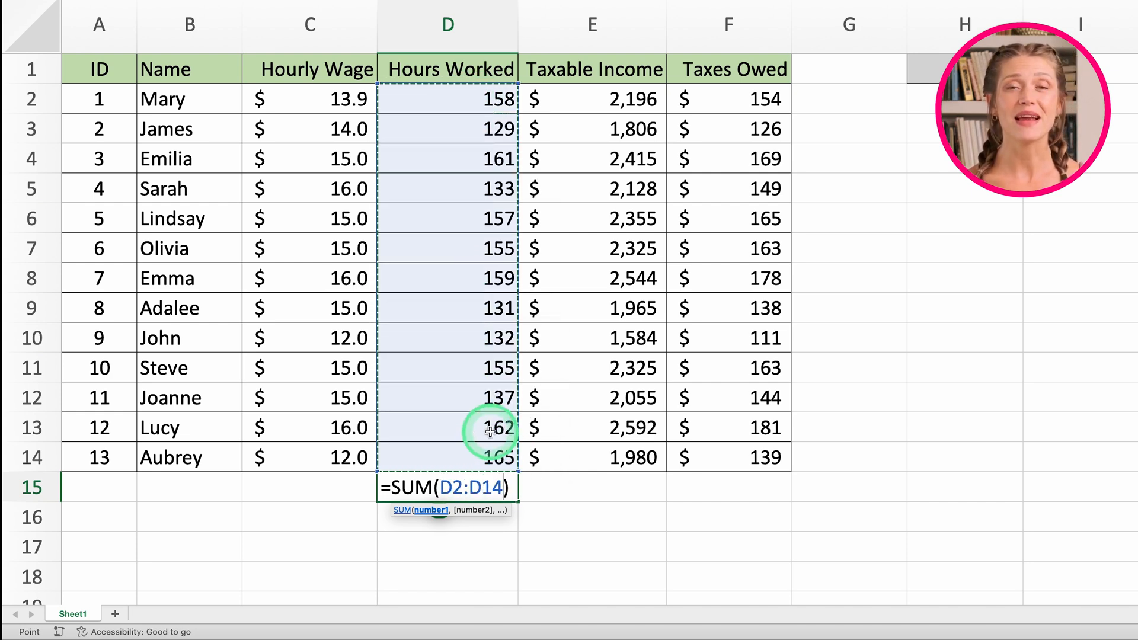
key(Return)
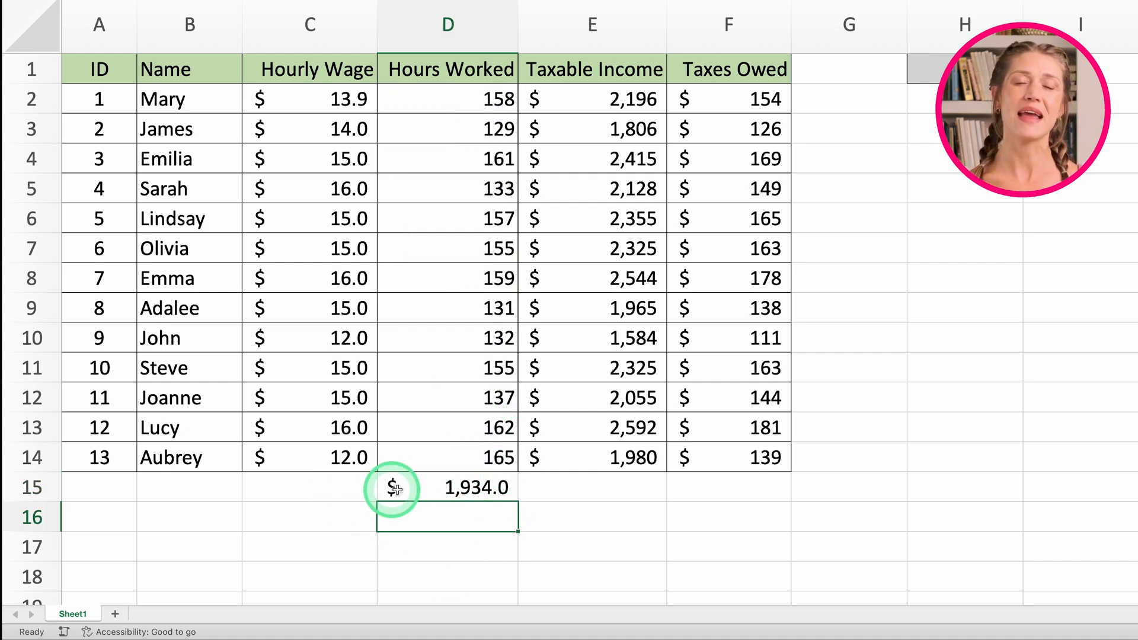
Clear cell D15 and total the Hours Worked values D2:D14 there with AutoSum
click(422, 491)
key(Delete)
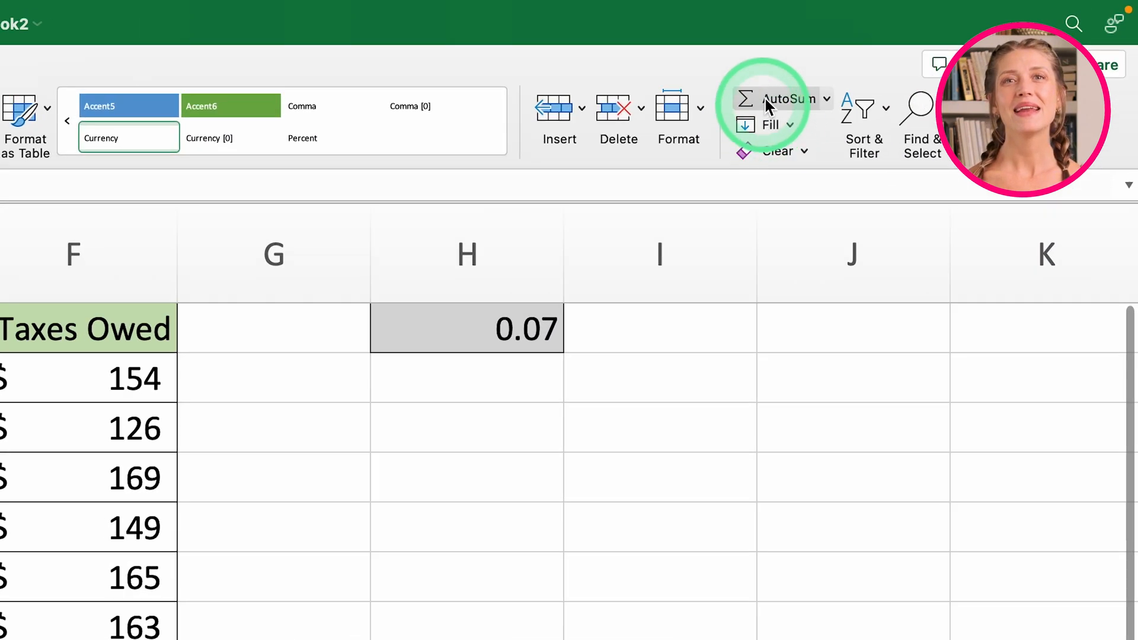
click(774, 96)
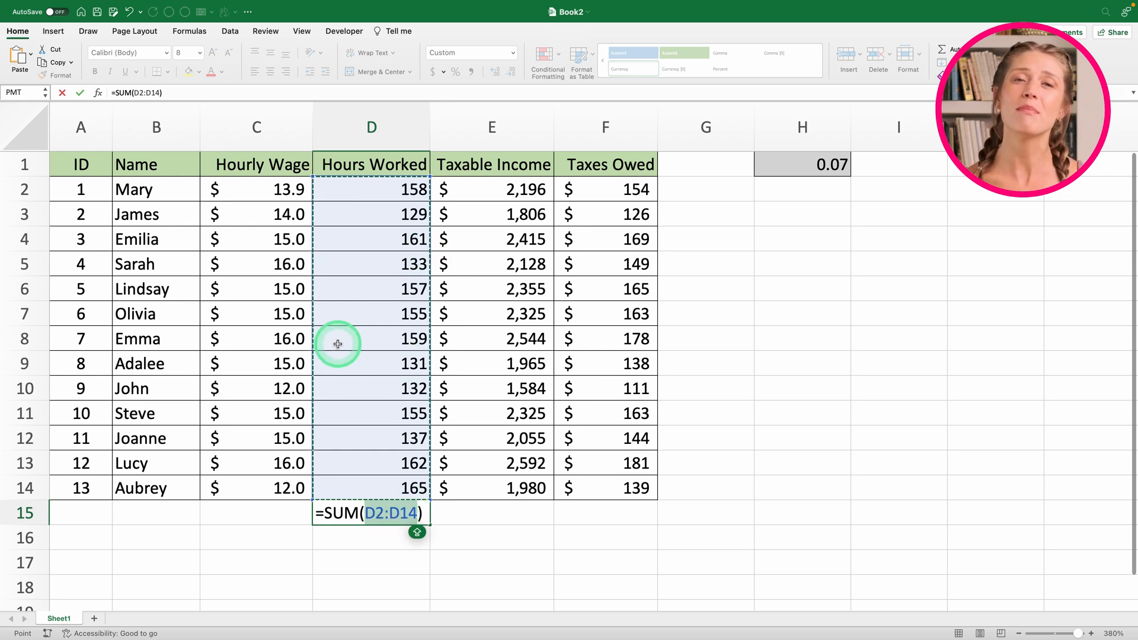
key(Return)
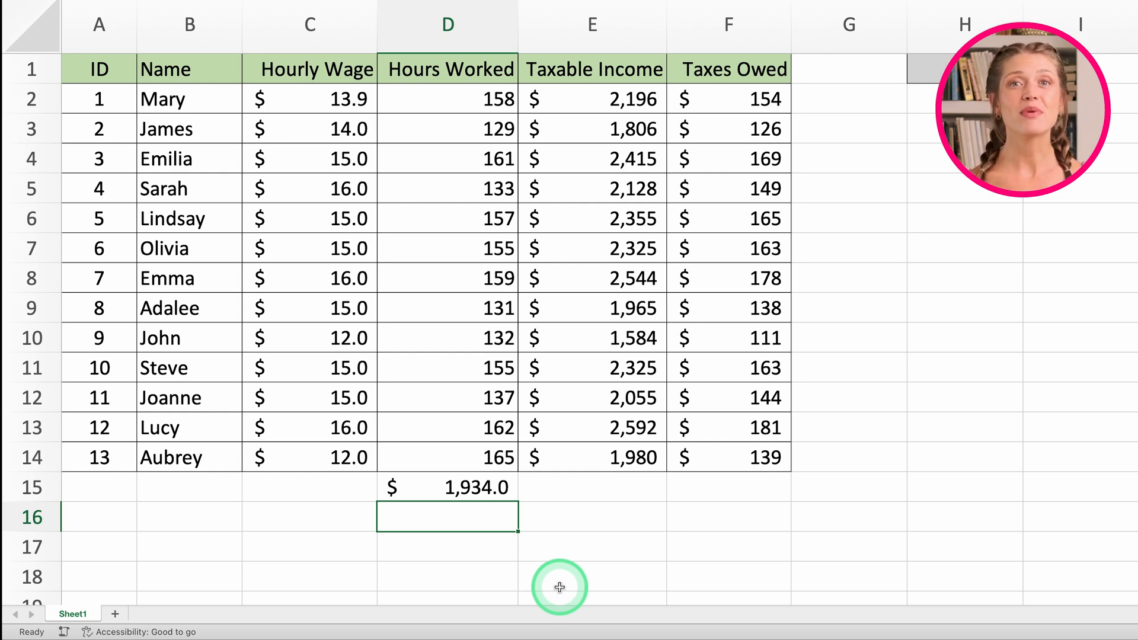
Enter the label Totals in cell C15, beside the hours total
click(326, 495)
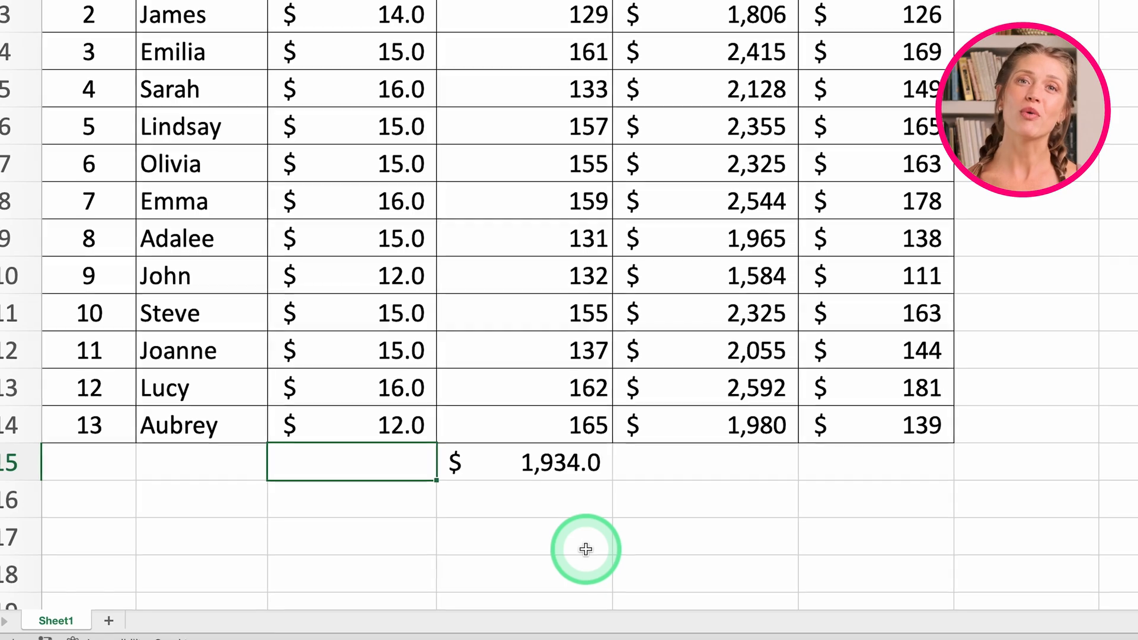
text(Totals)
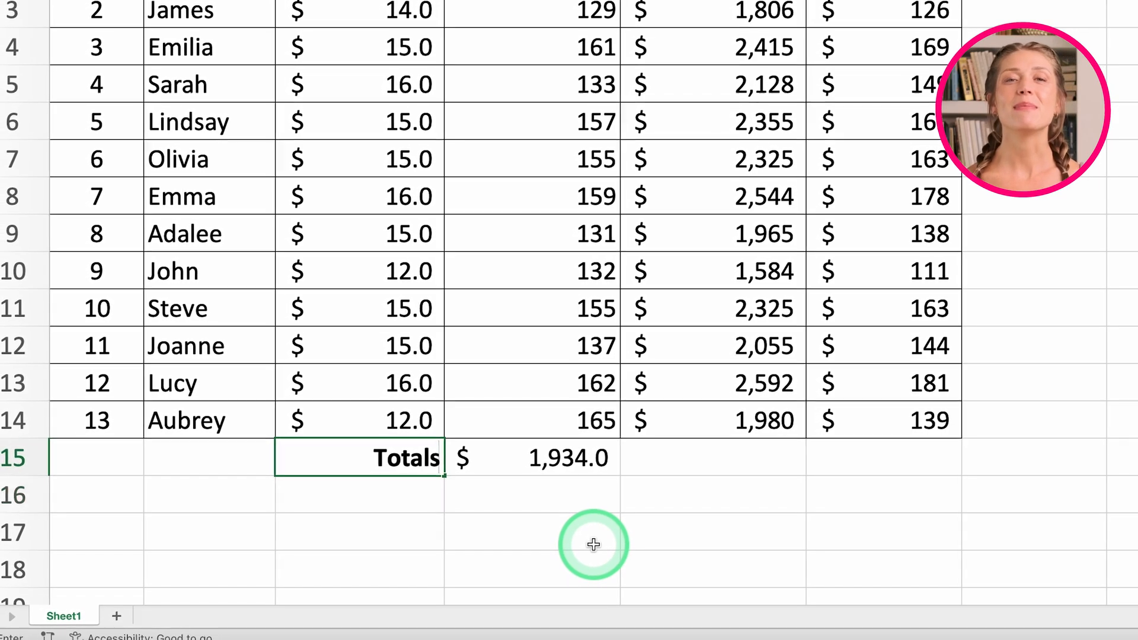
key(Return)
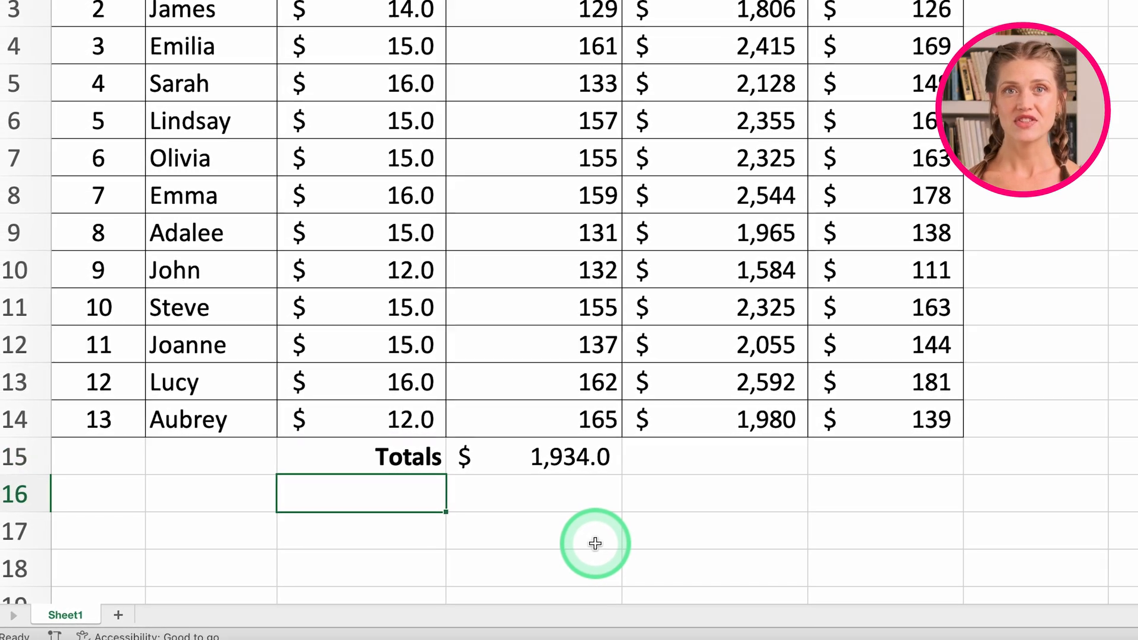
Fill the total formula from D15 across to E15 under Taxable Income
click(611, 465)
drag(627, 474, 790, 475)
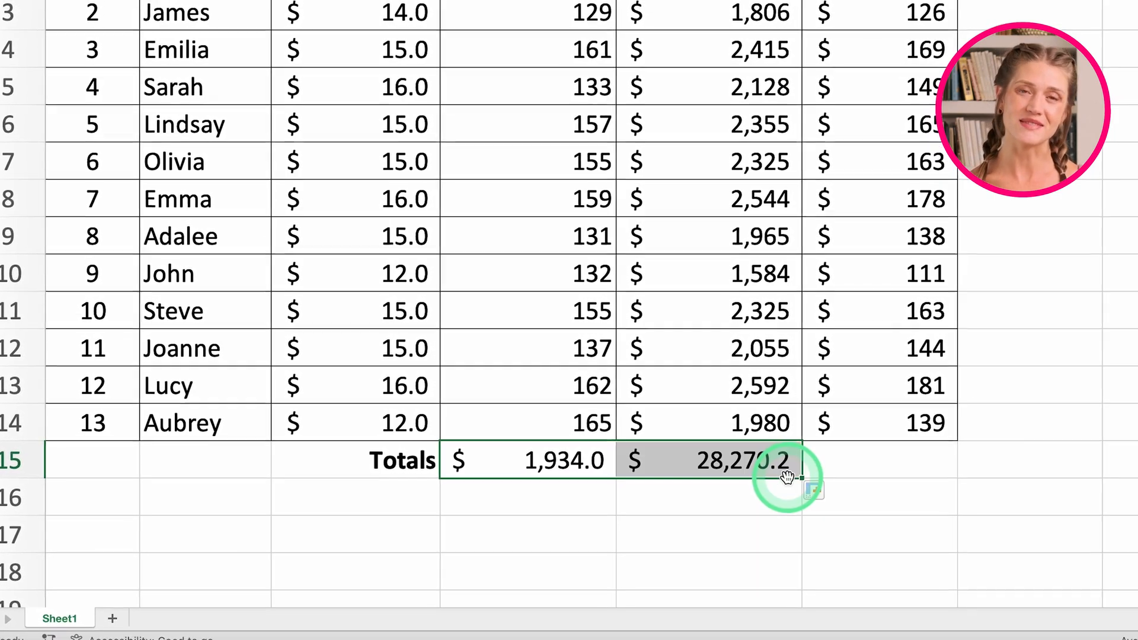
click(791, 505)
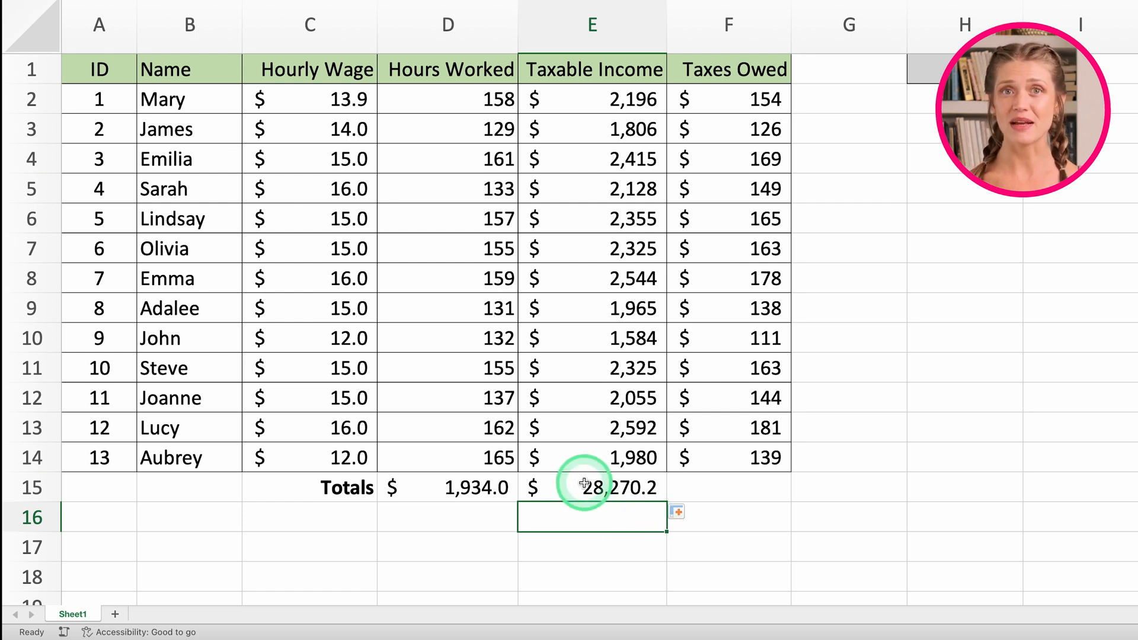
Compare the ranges used by the total formulas in E15 and D15
double_click(585, 484)
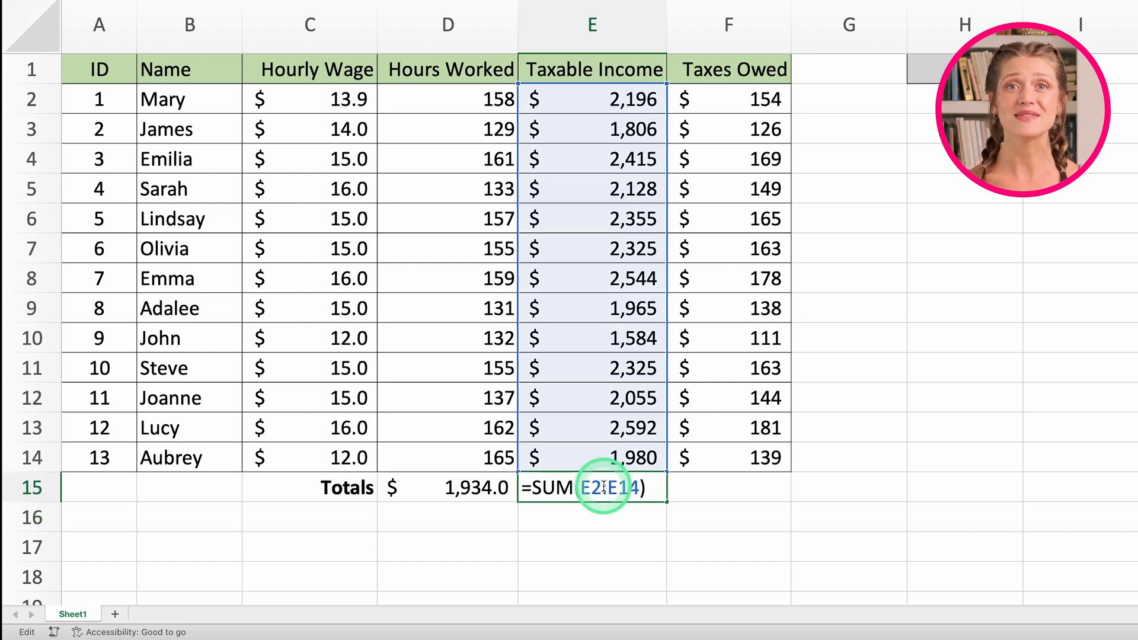
key(Return)
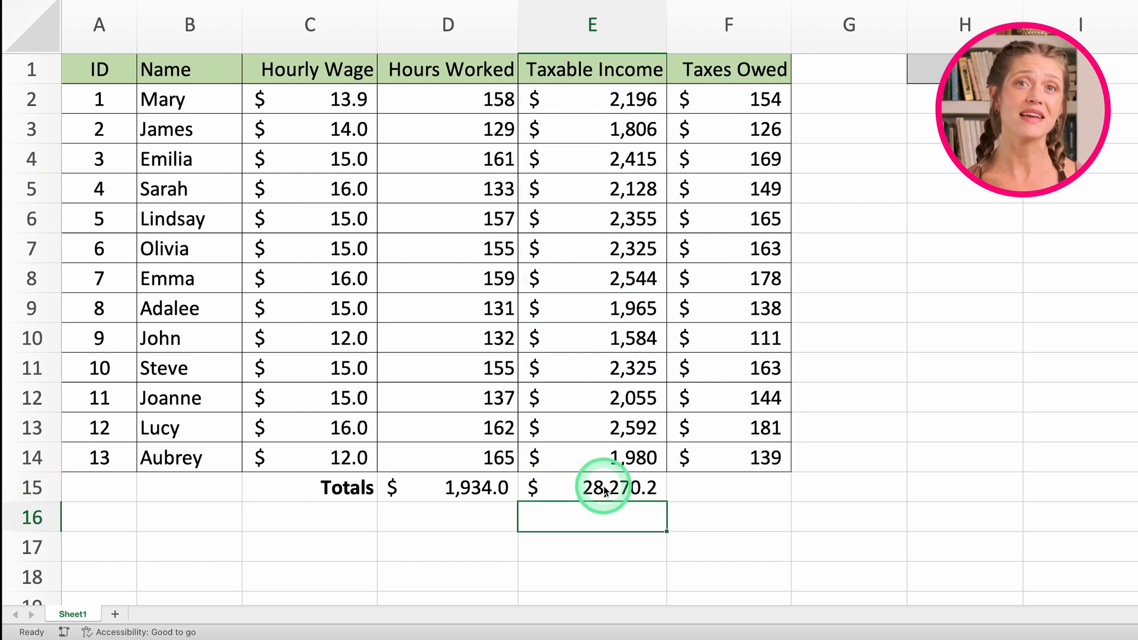
double_click(471, 488)
key(Return)
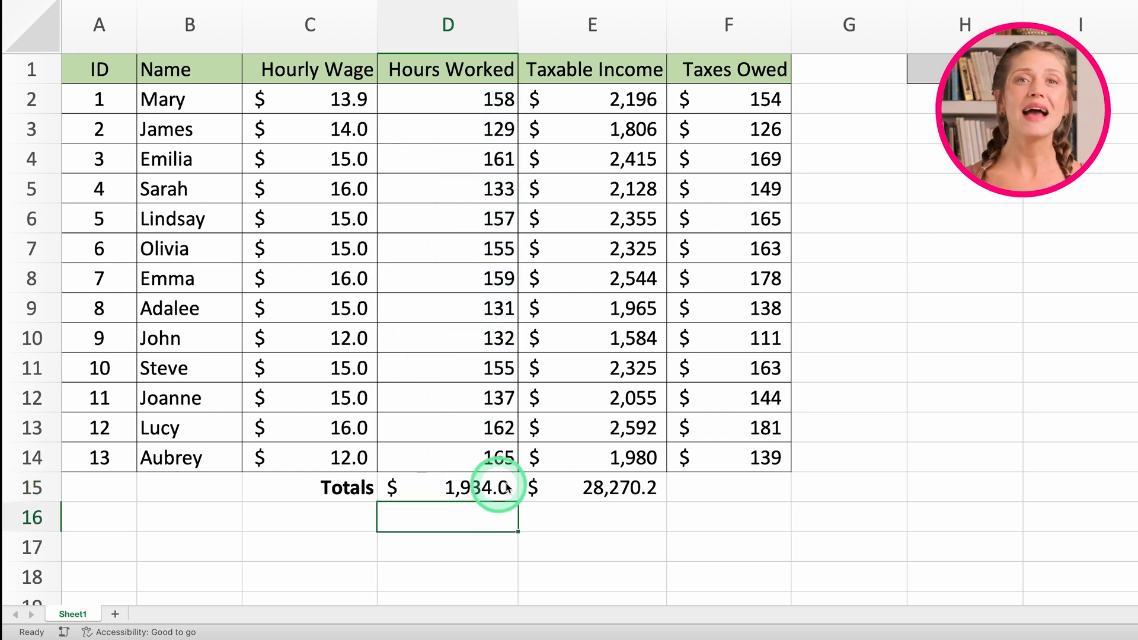
double_click(578, 487)
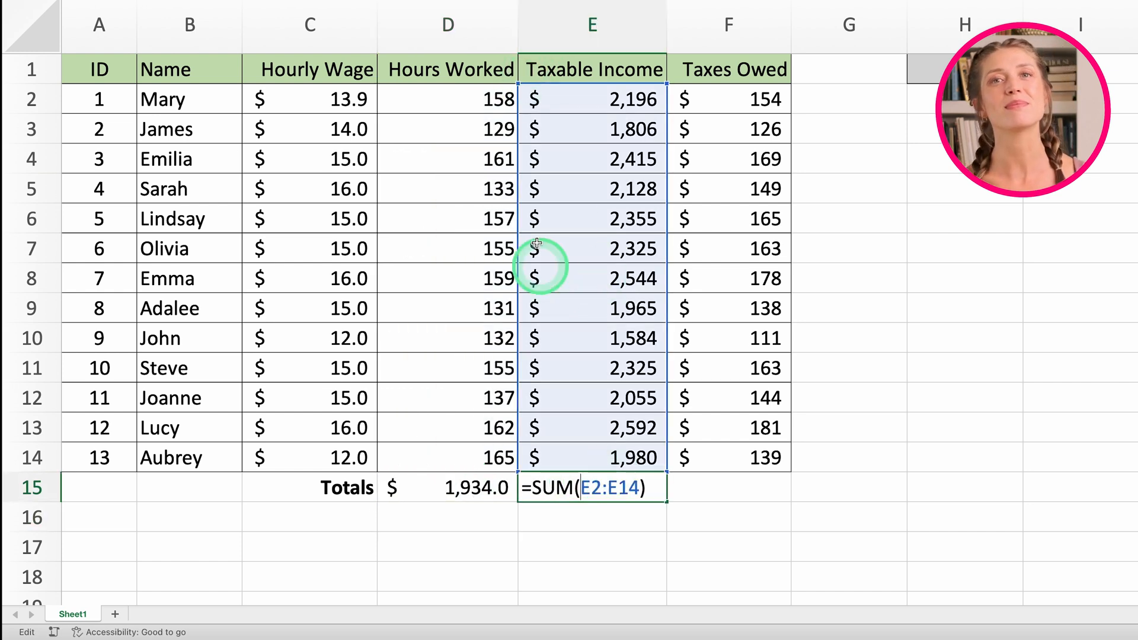
key(Return)
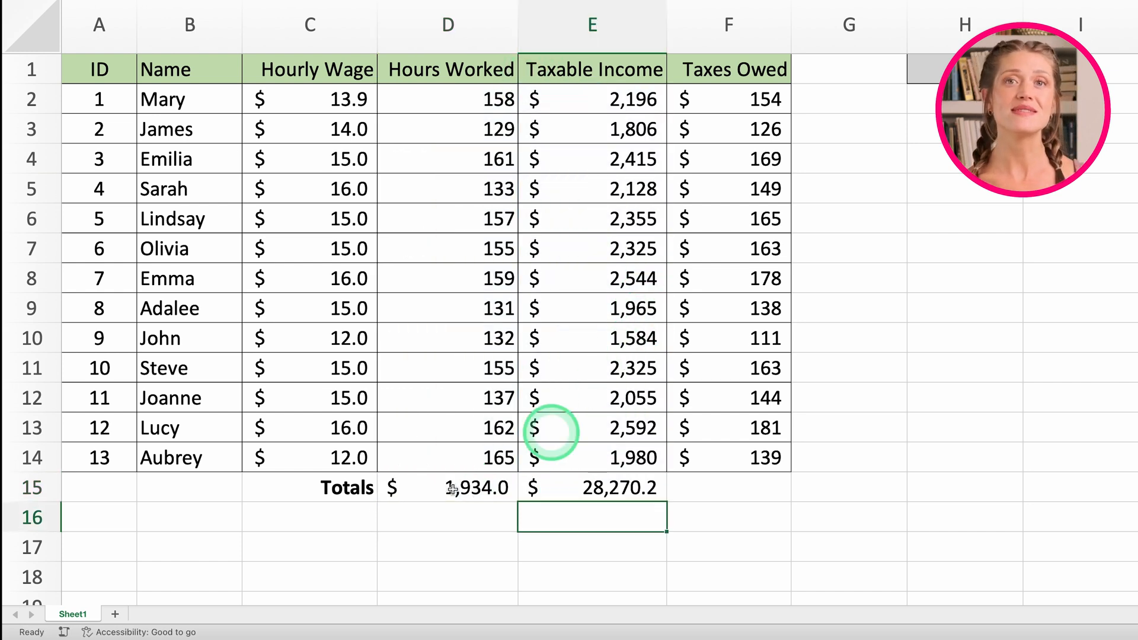
Enter the label Average in cell C16, below Totals
click(332, 518)
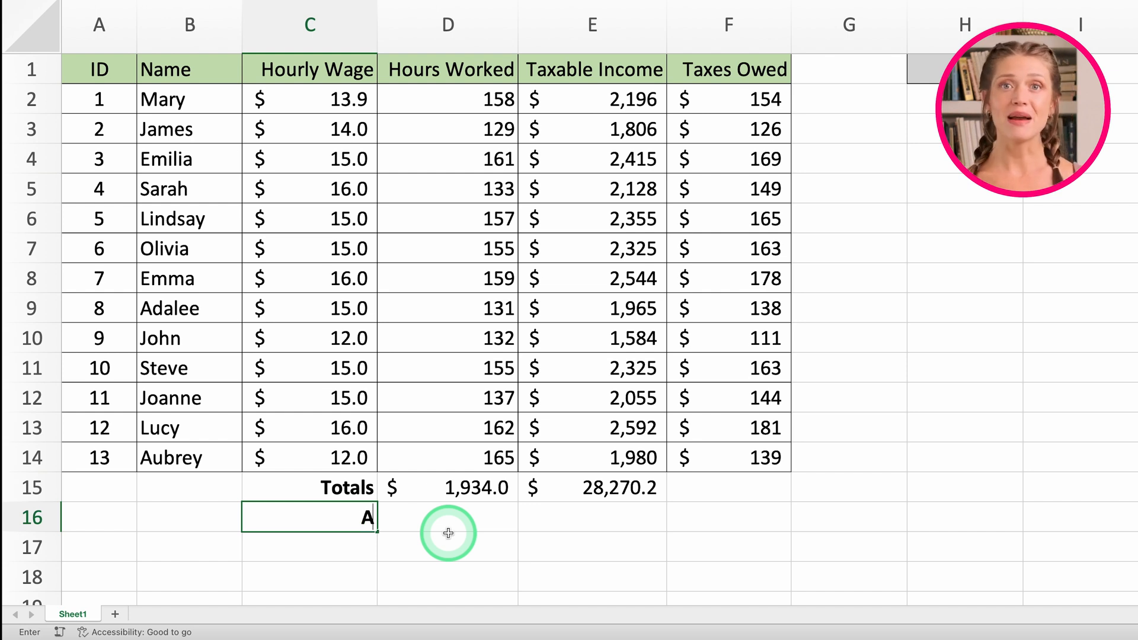
text(Average)
key(Return)
Enter the formula =AVERAGE(D2:D14) in cell D16 for the hours worked, choosing AVERAGE from the function suggestions
click(460, 521)
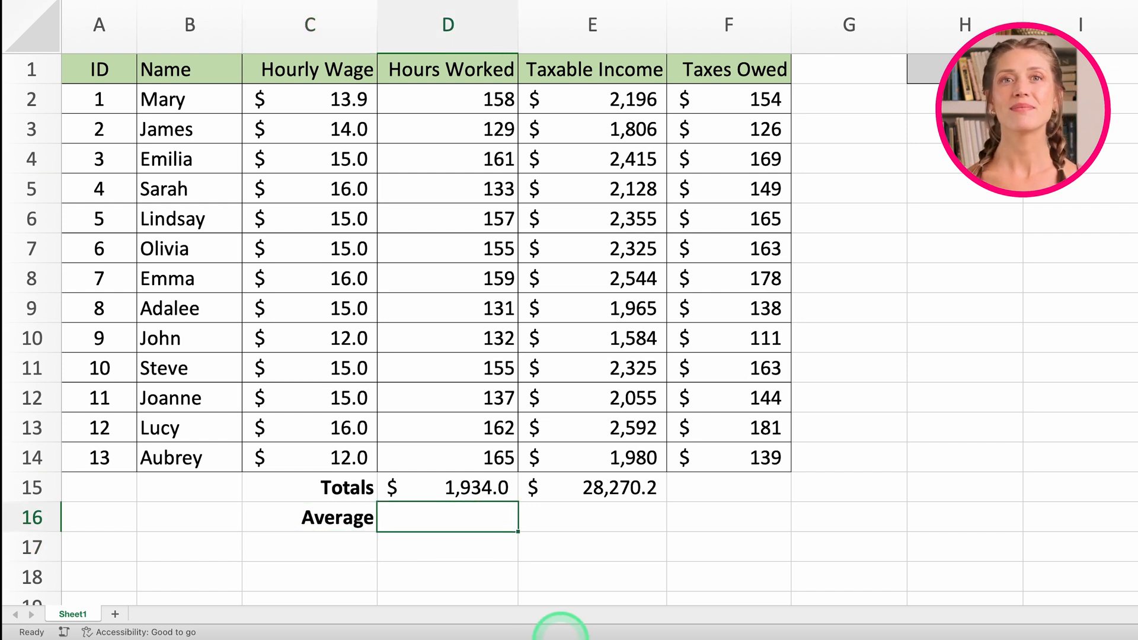
text(=aver)
key(Tab)
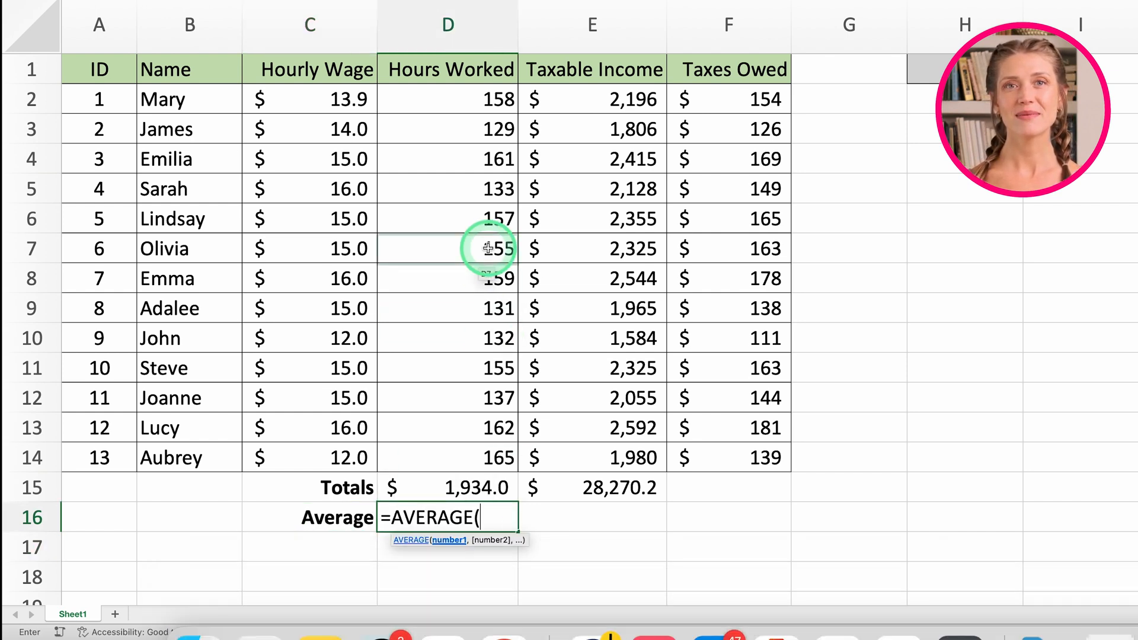
drag(461, 102, 471, 462)
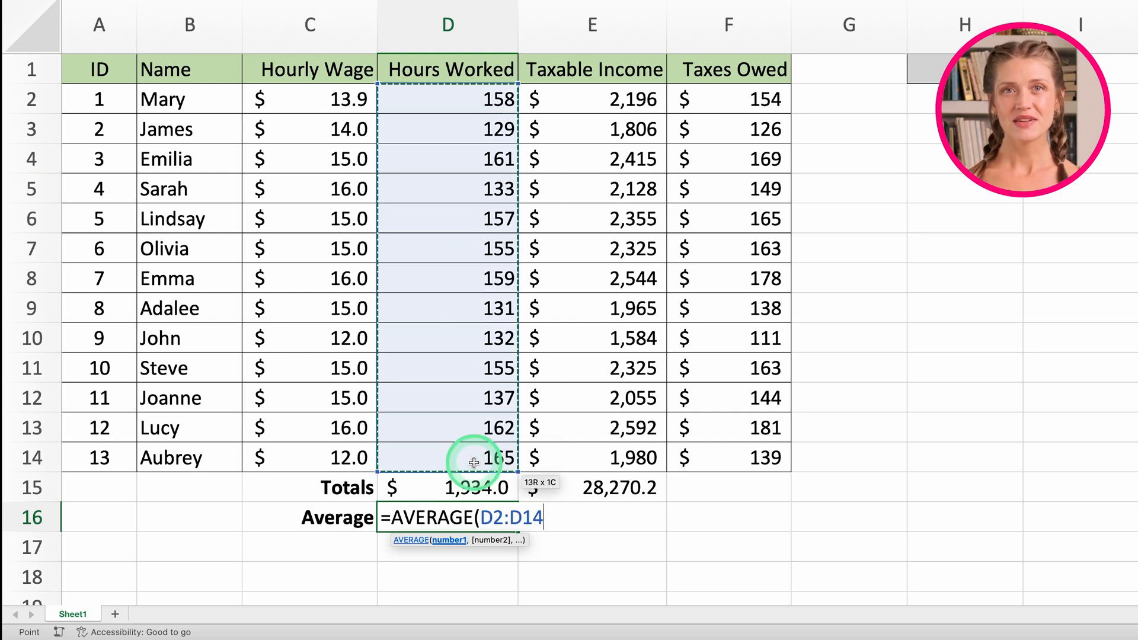
text())
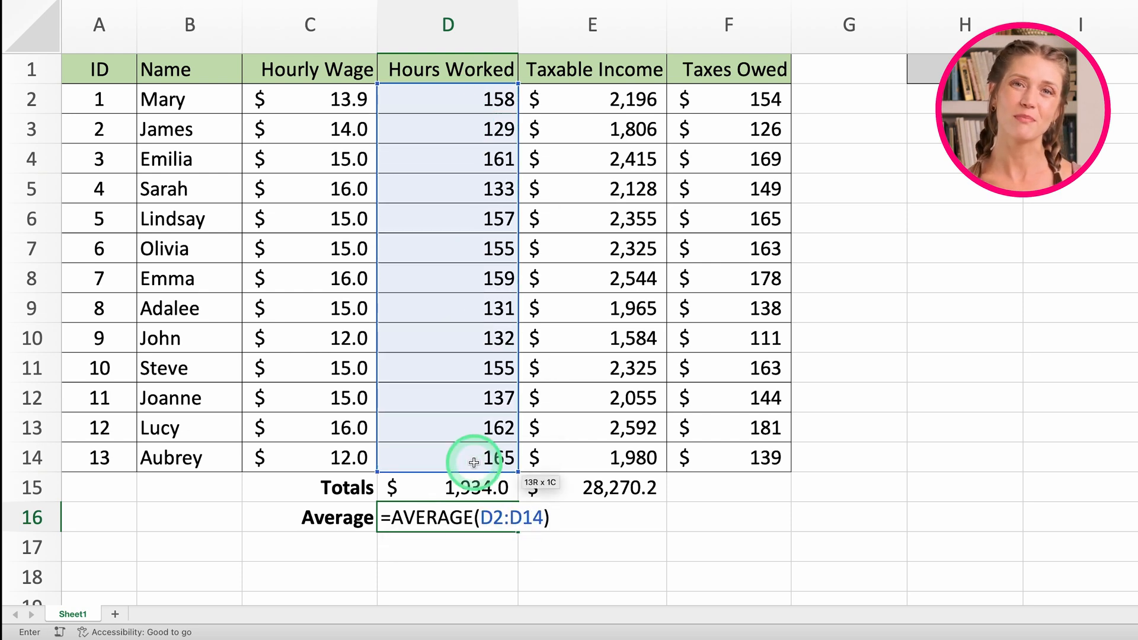
key(Return)
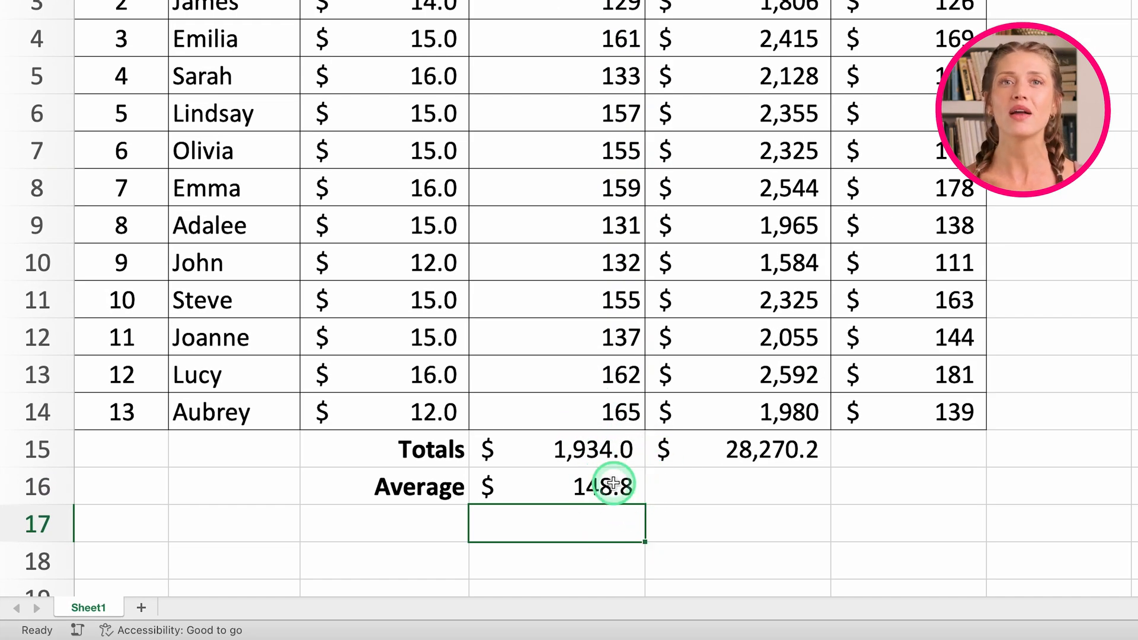
Fill the average formula from D16 across to E16 and check the range it uses
click(613, 483)
drag(646, 504, 762, 498)
double_click(729, 490)
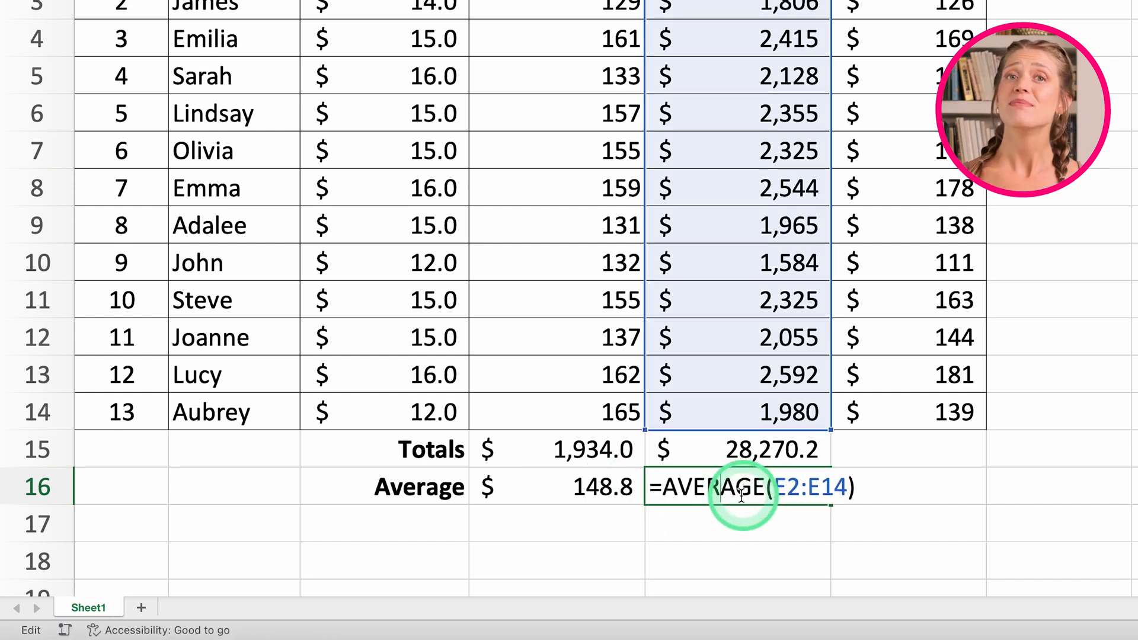
click(802, 538)
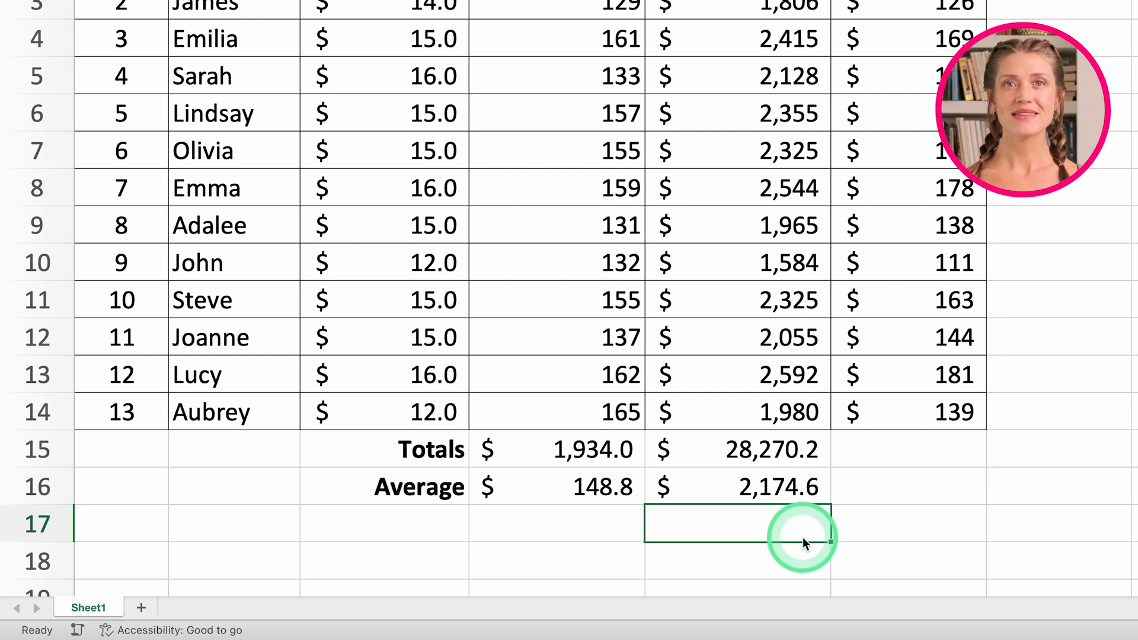
Replace the range in the E15 total formula with the named range, giving =SUM(TaxableIncome)
double_click(755, 456)
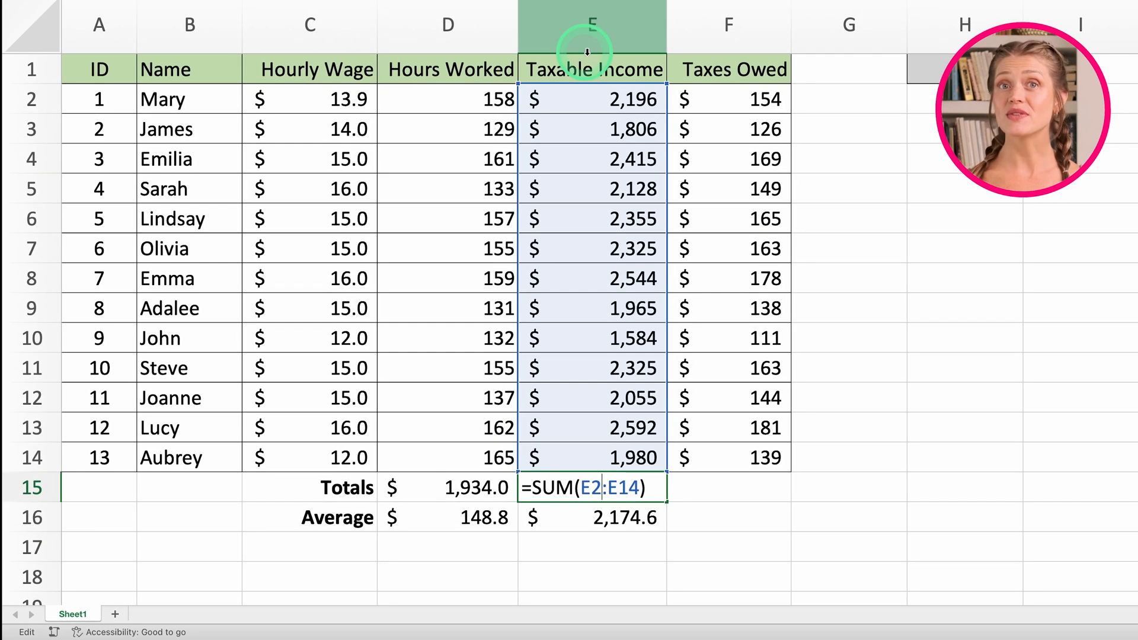
double_click(627, 487)
text(tax)
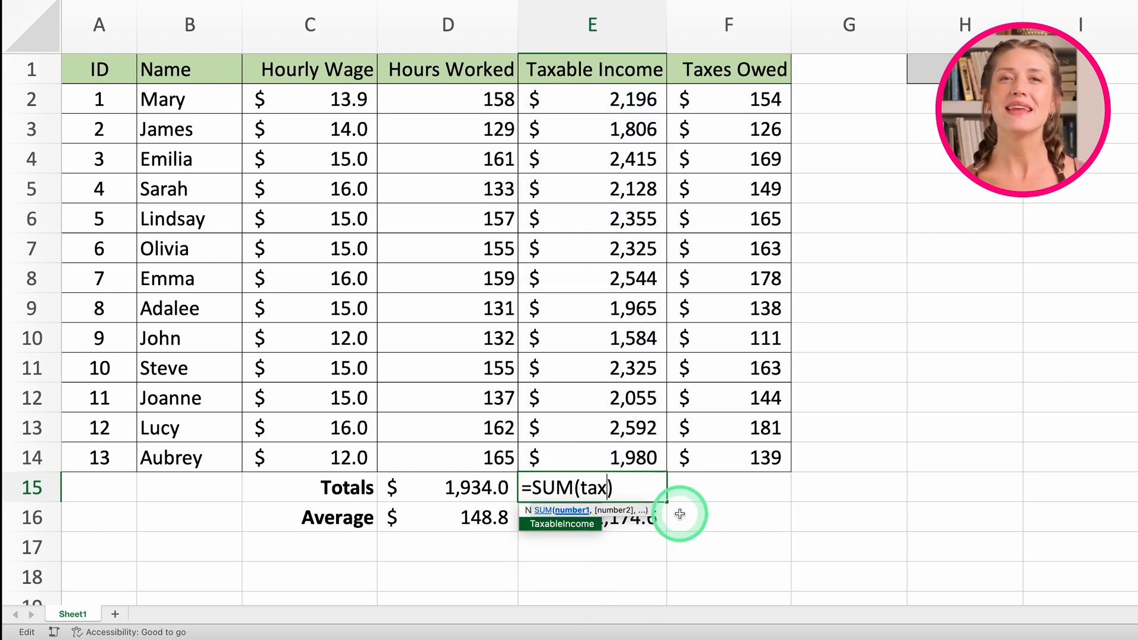
key(Tab)
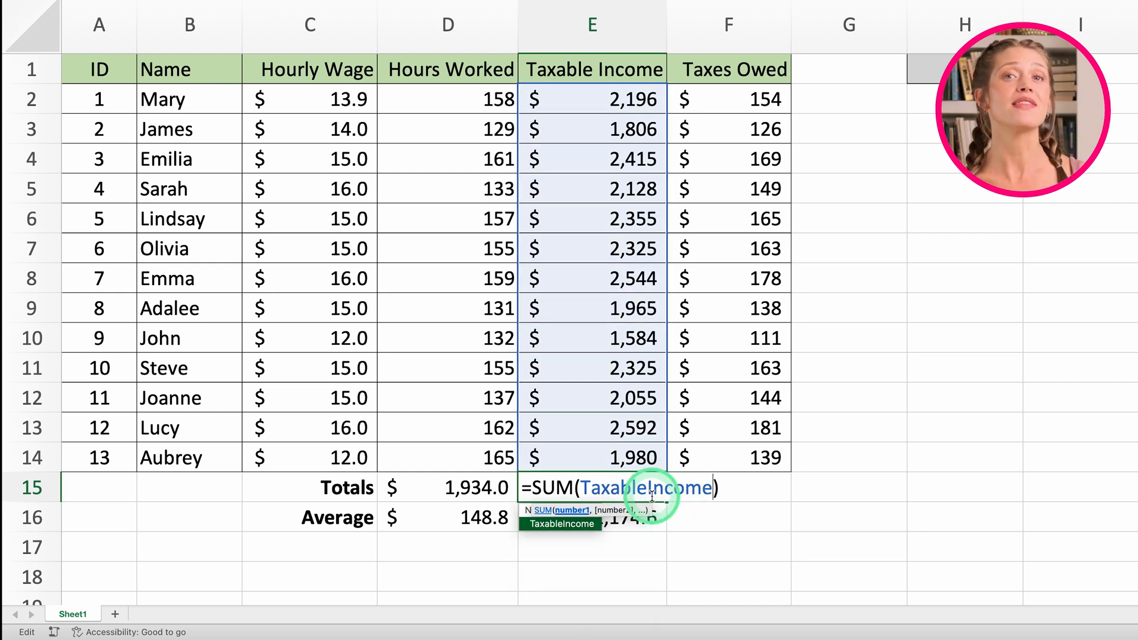
key(Return)
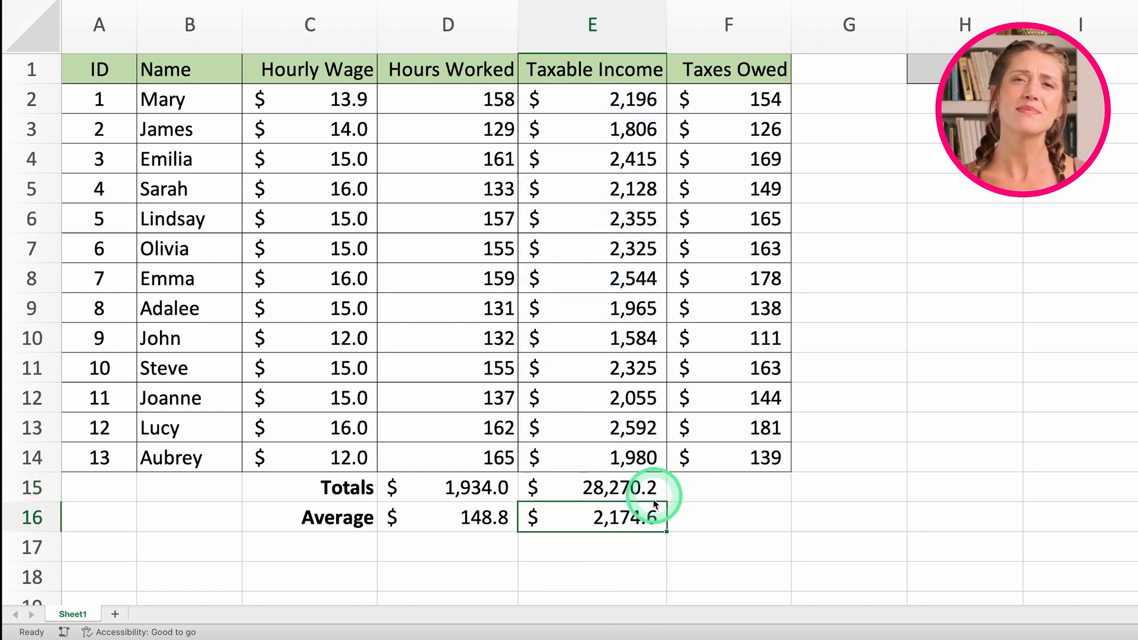
Replace the range in the E16 average formula with the named range, giving =AVERAGE(TaxableIncome)
double_click(615, 518)
drag(677, 517, 646, 518)
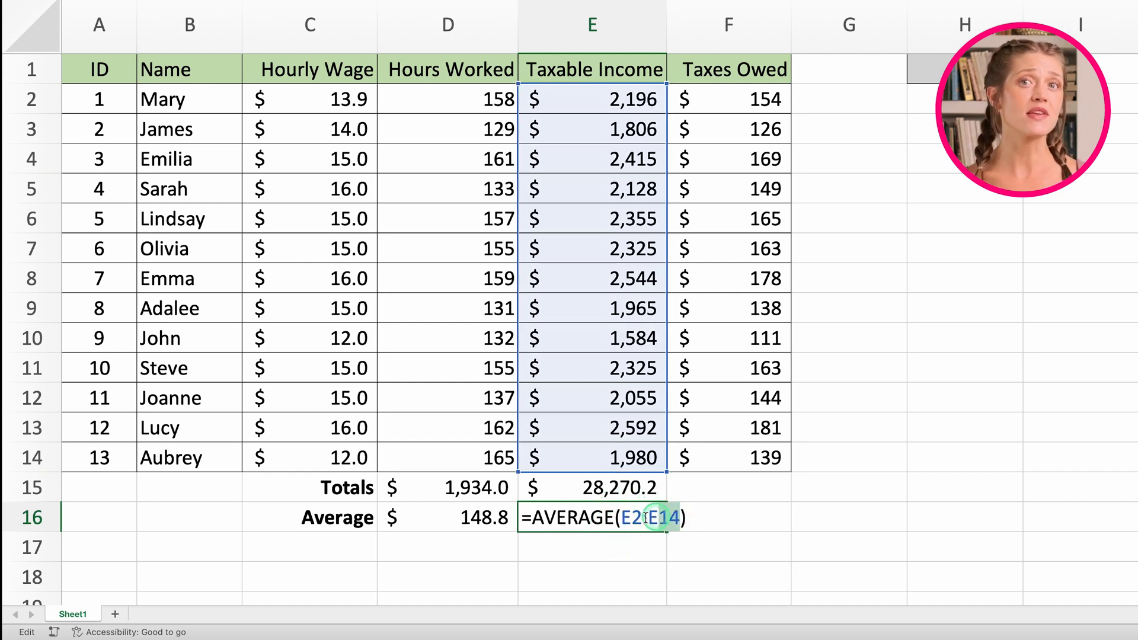
text(tax)
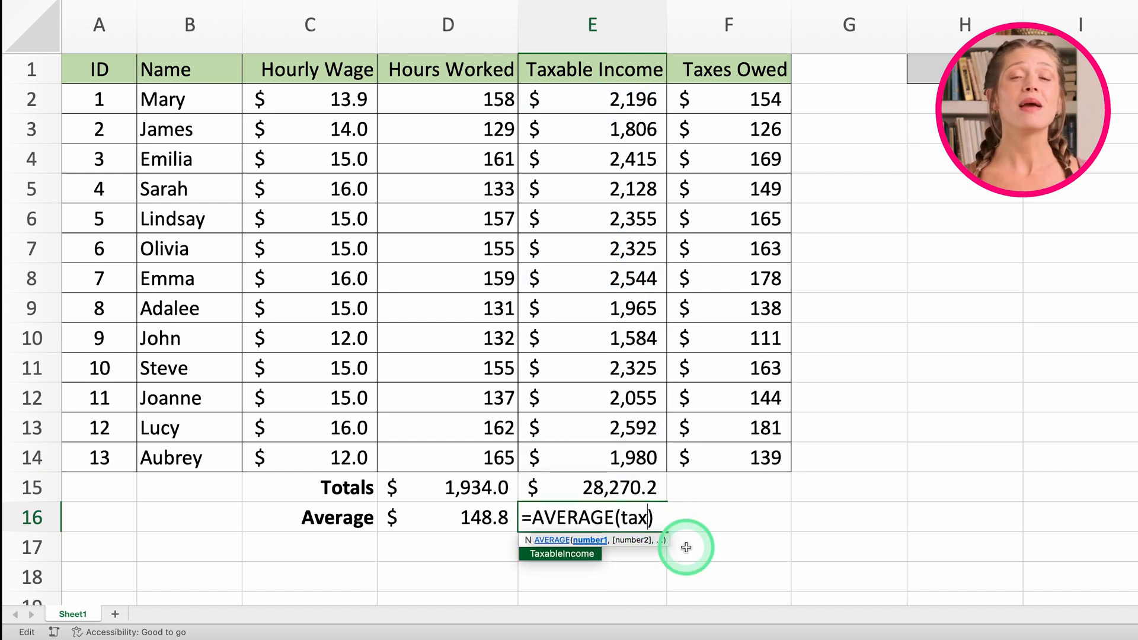
key(Tab)
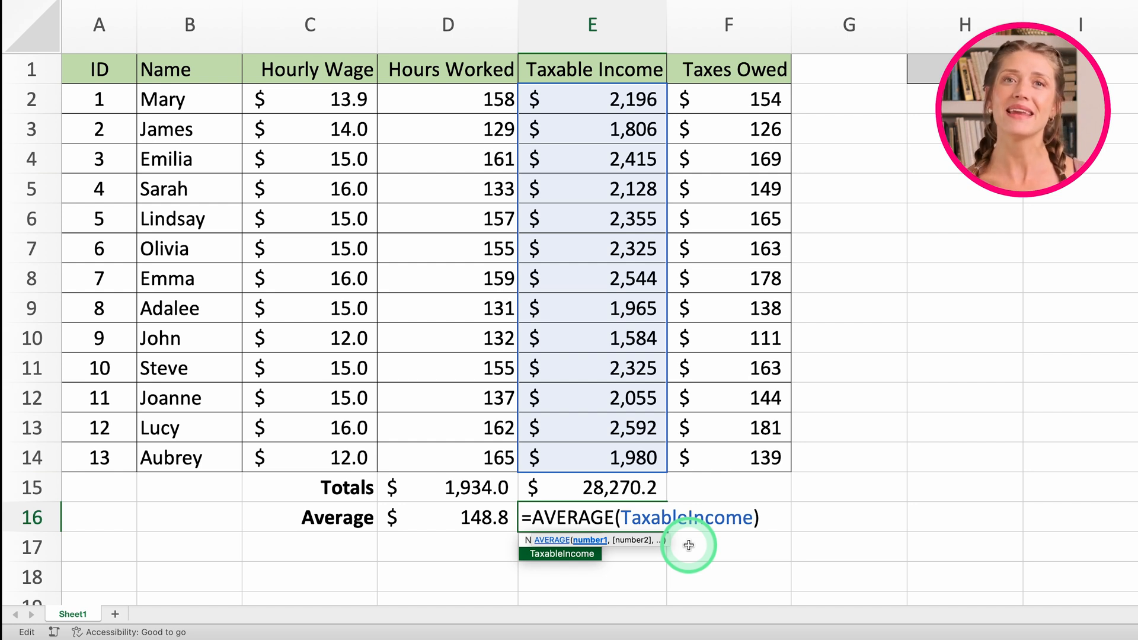
key(Return)
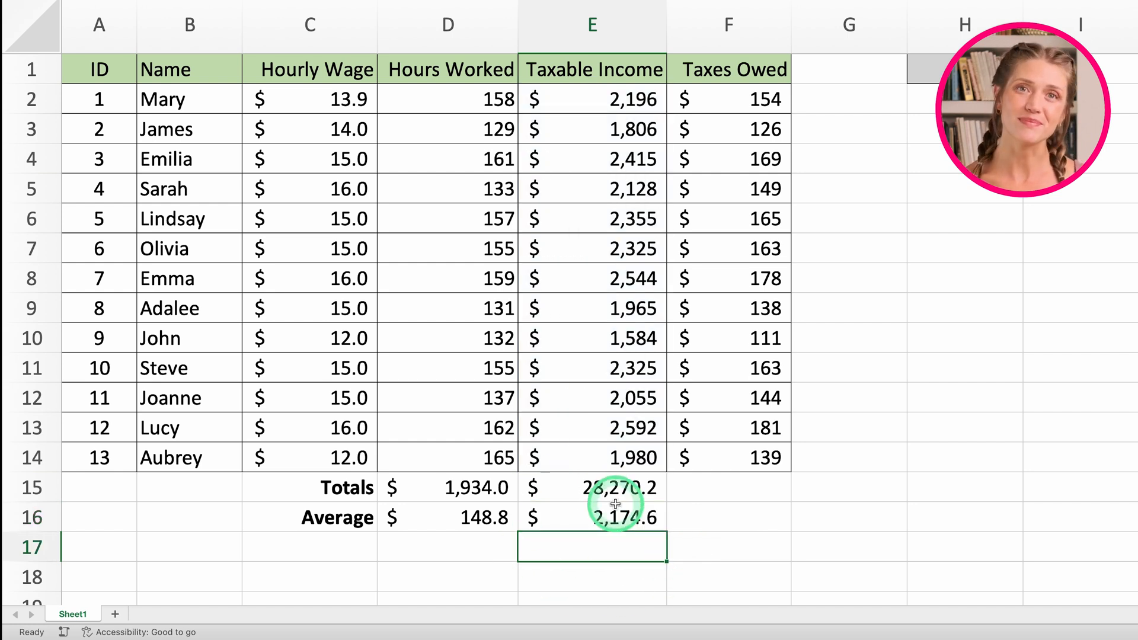
Enter the labels Max in cell C17 and Min in cell C18, below Average
click(338, 545)
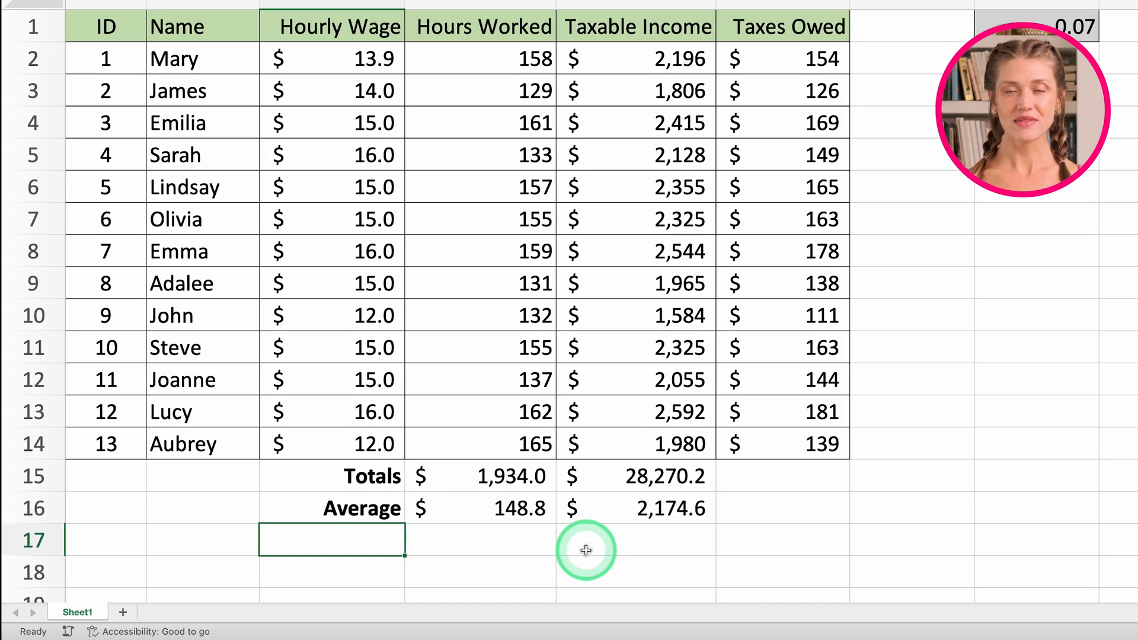
text(m)
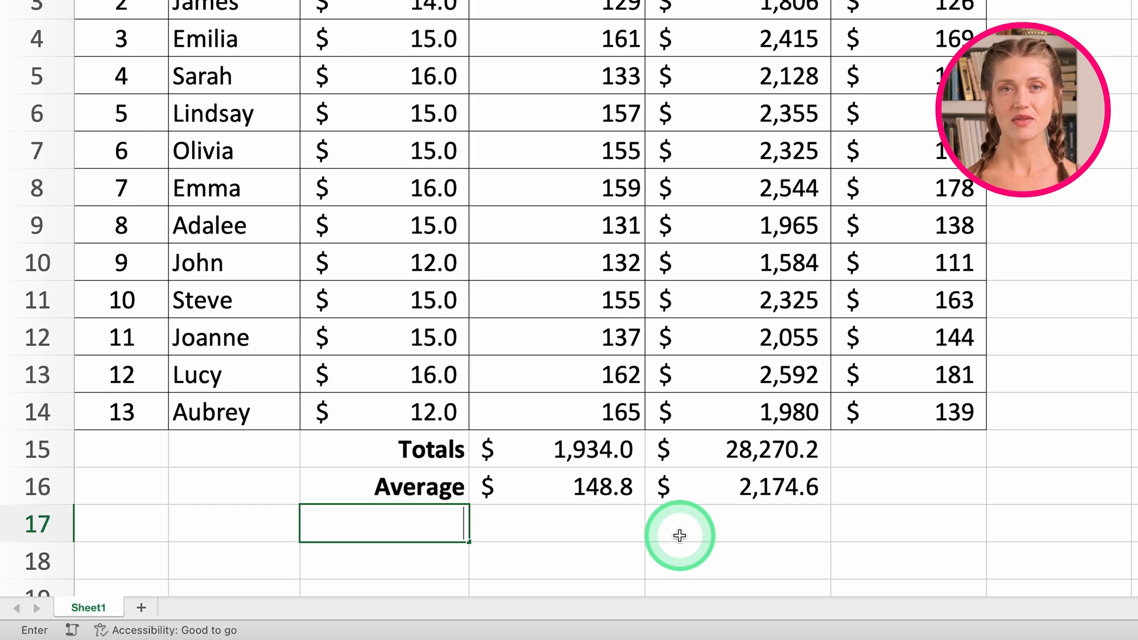
text(ax)
key(Return)
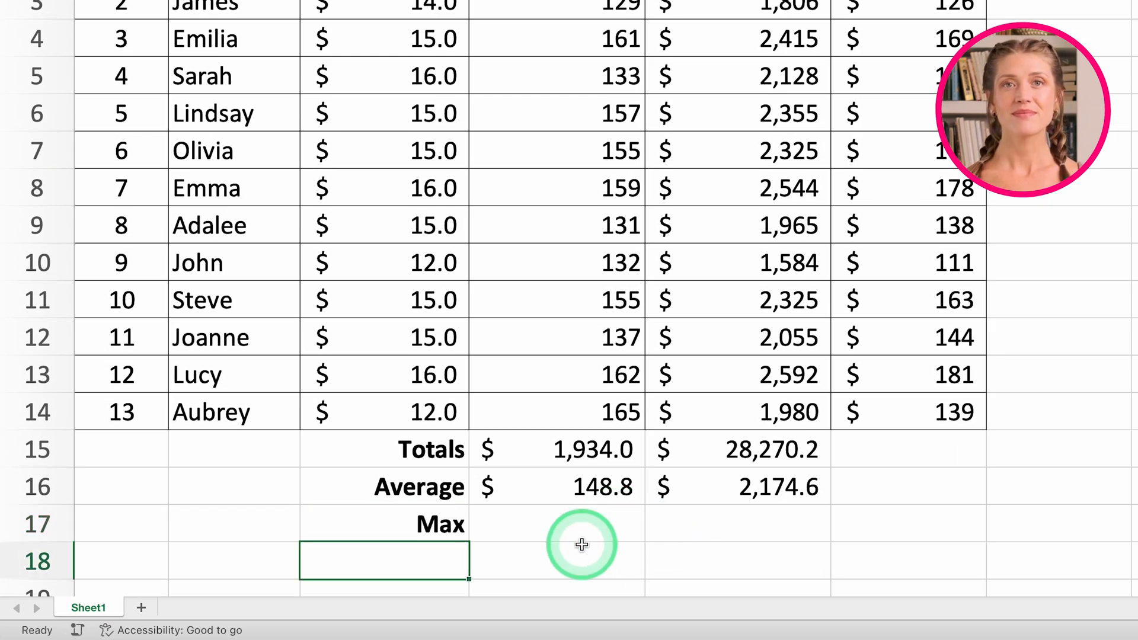
text(Min)
key(Return)
Enter the formula =MAX(D2:D14) in cell D17 for the hours worked
click(564, 483)
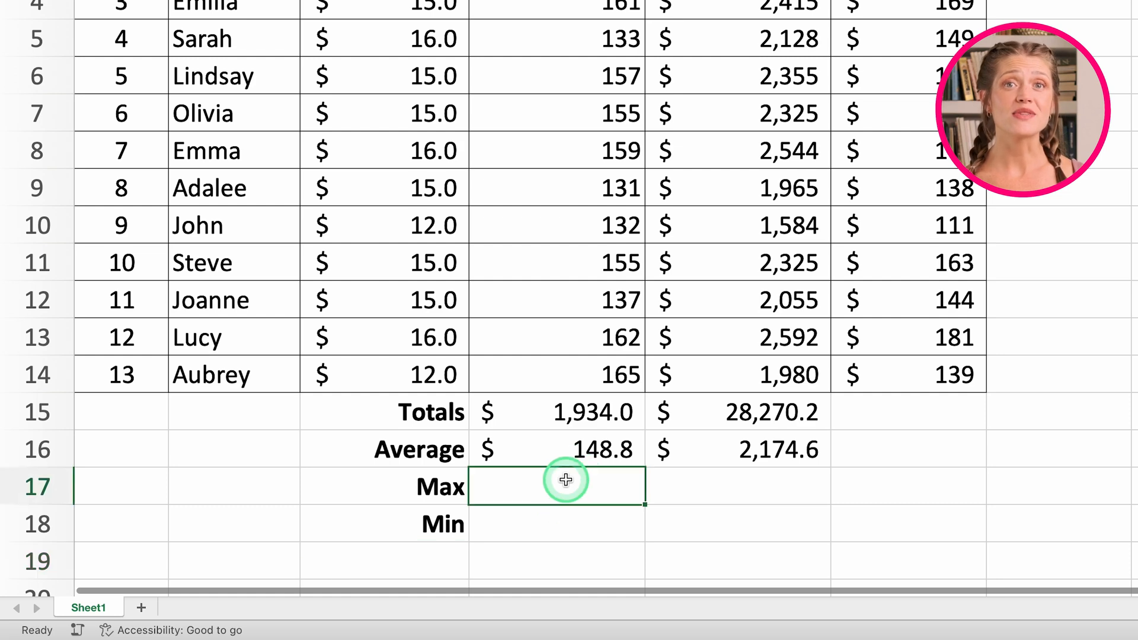
text(=ma)
key(Tab)
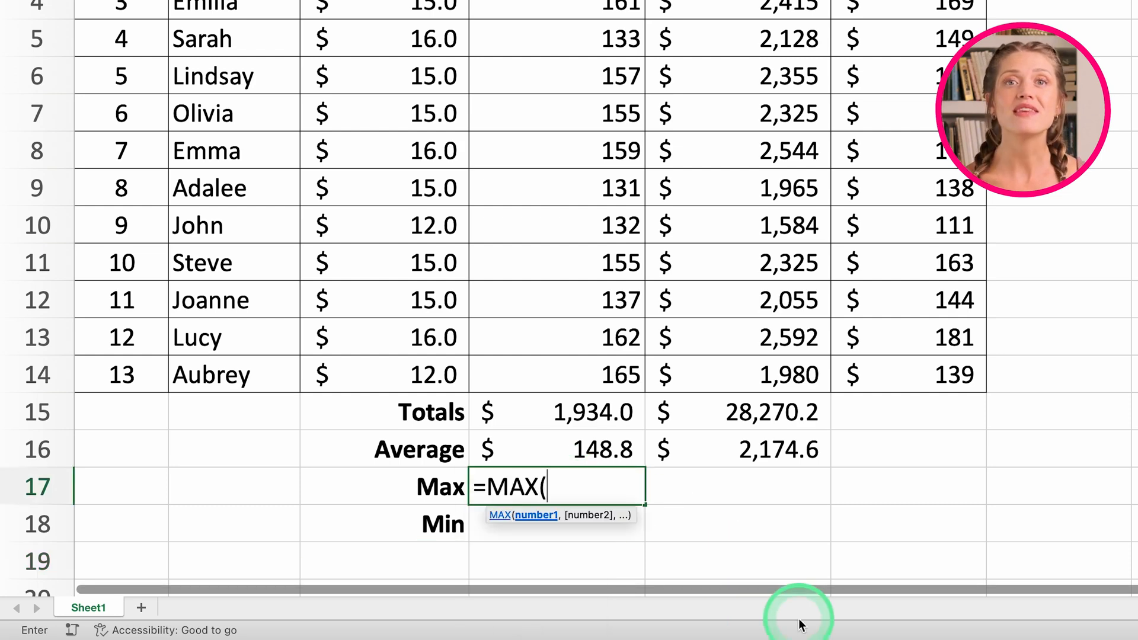
drag(617, 374, 454, 110)
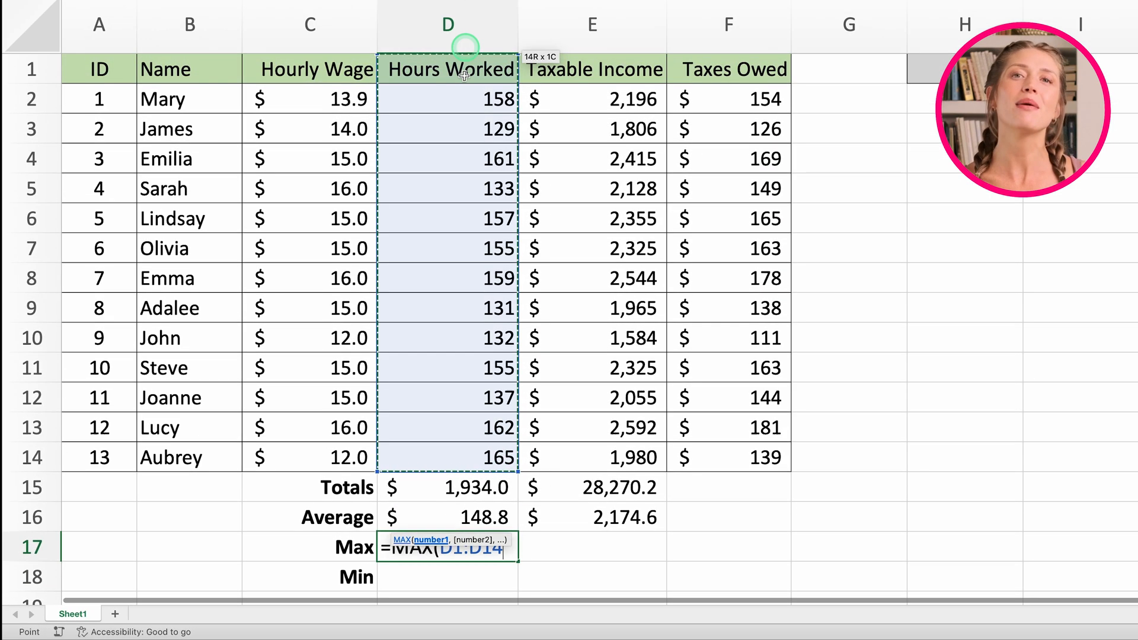
text())
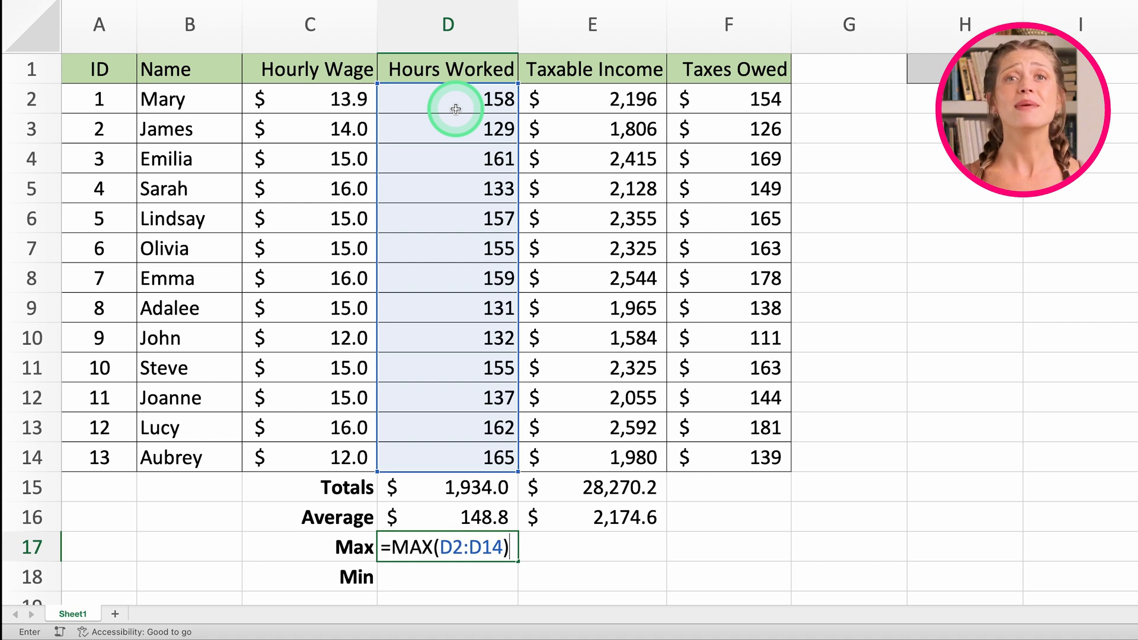
key(Return)
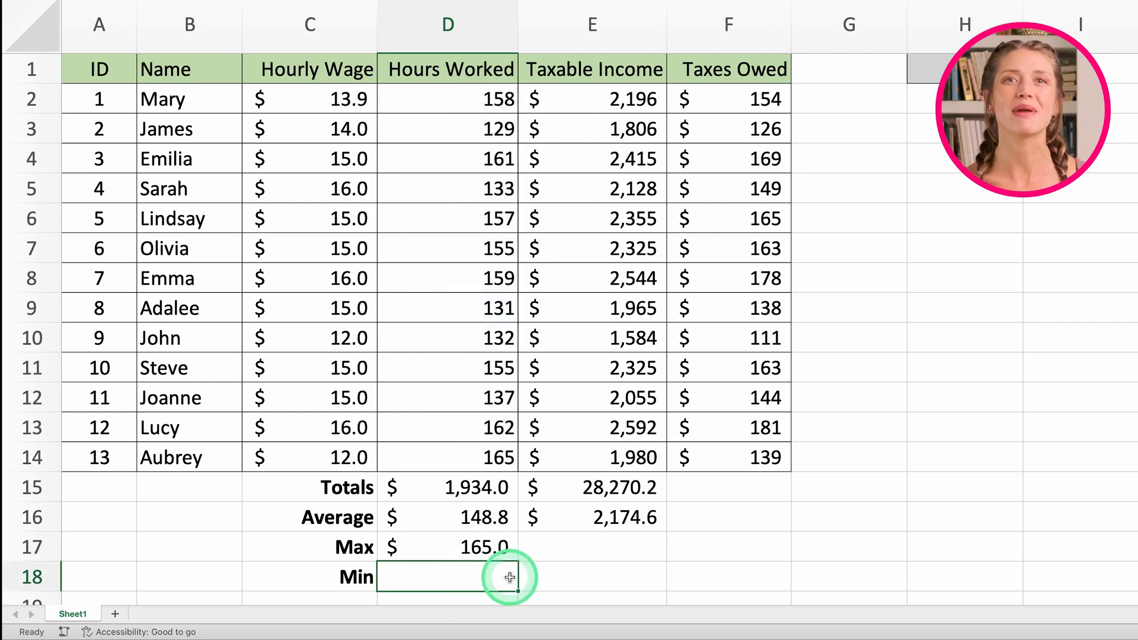
Enter the formula =MIN(D2:D14) in cell D18 for the hours worked
text(=MIN()
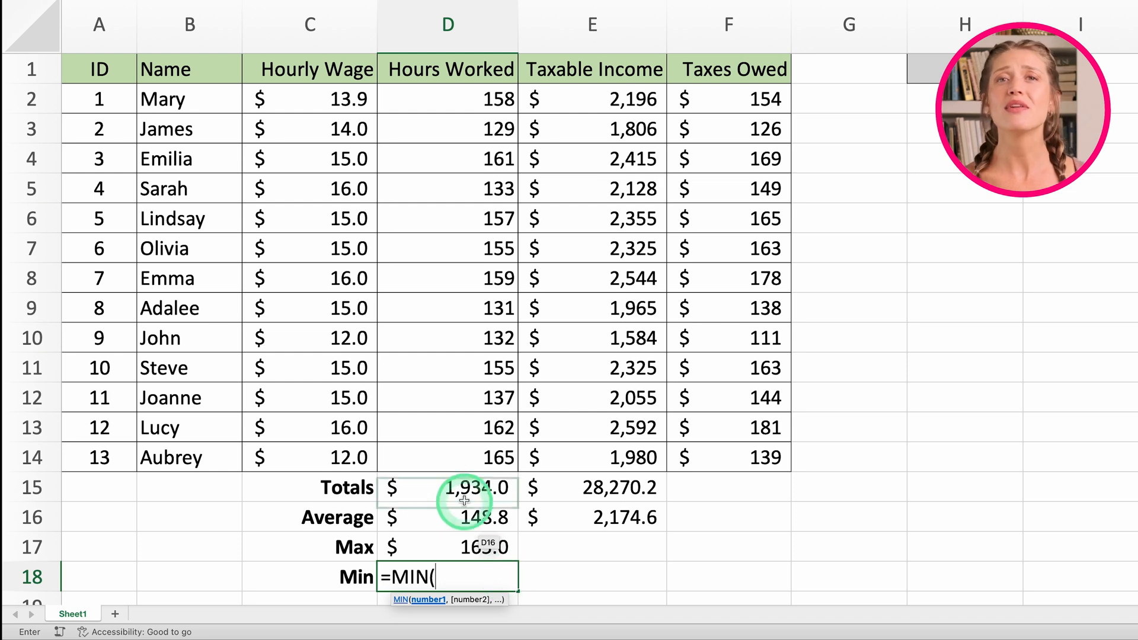
drag(457, 462, 467, 108)
text())
key(Return)
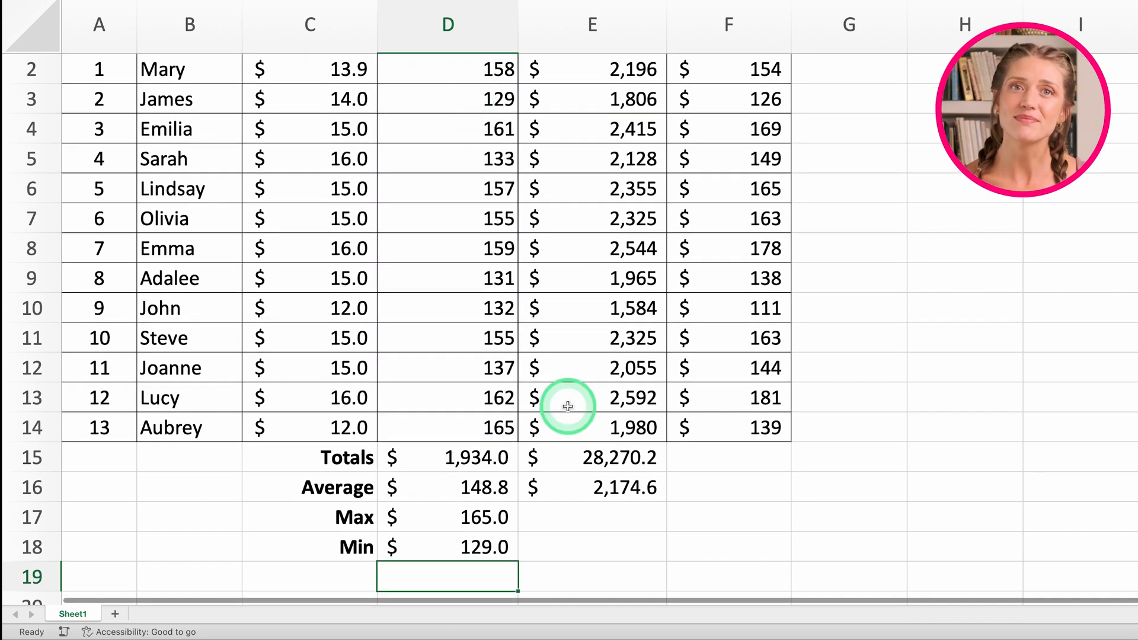
Fill the Max and Min formulas from D17:D18 across to column E and check the range used in E17
drag(492, 522, 647, 554)
scroll(618, 419, up, 1)
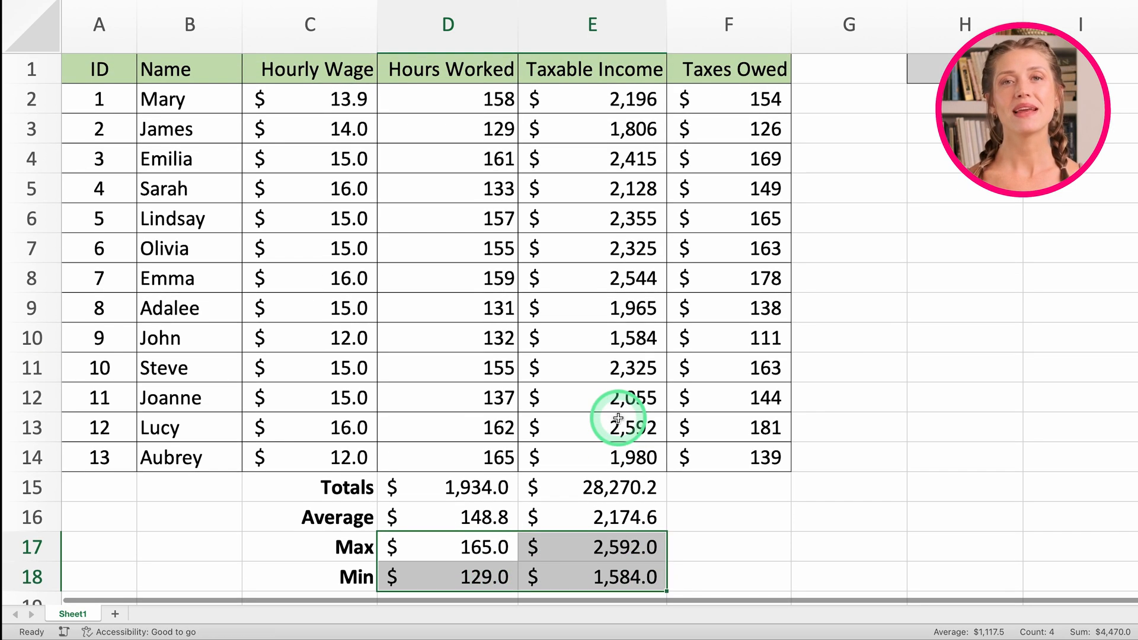
click(625, 481)
double_click(626, 544)
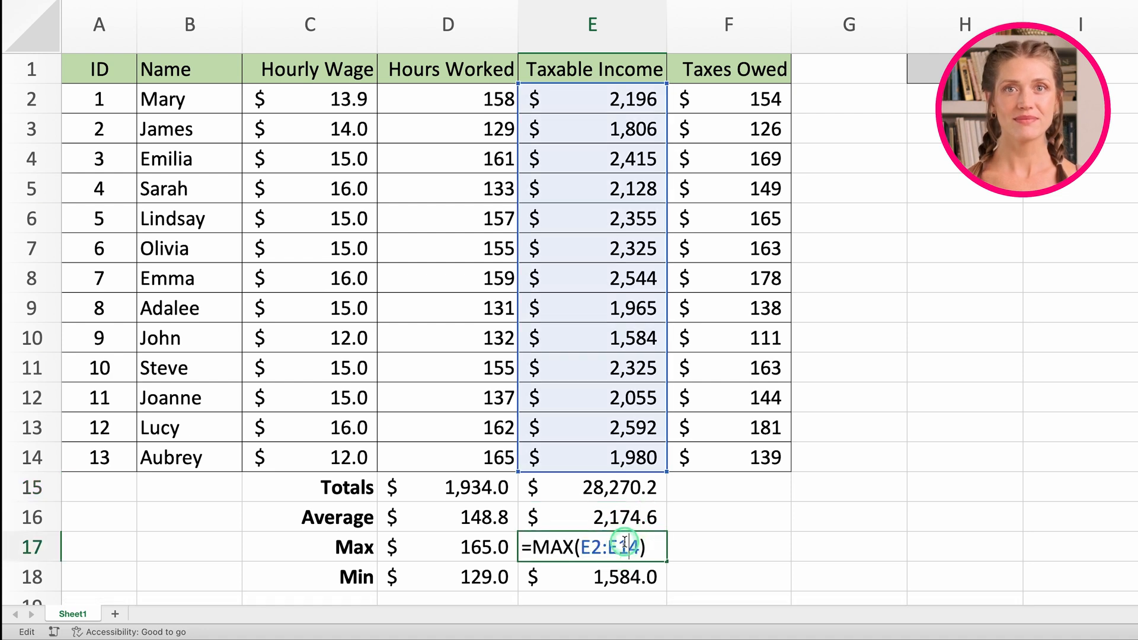
key(Return)
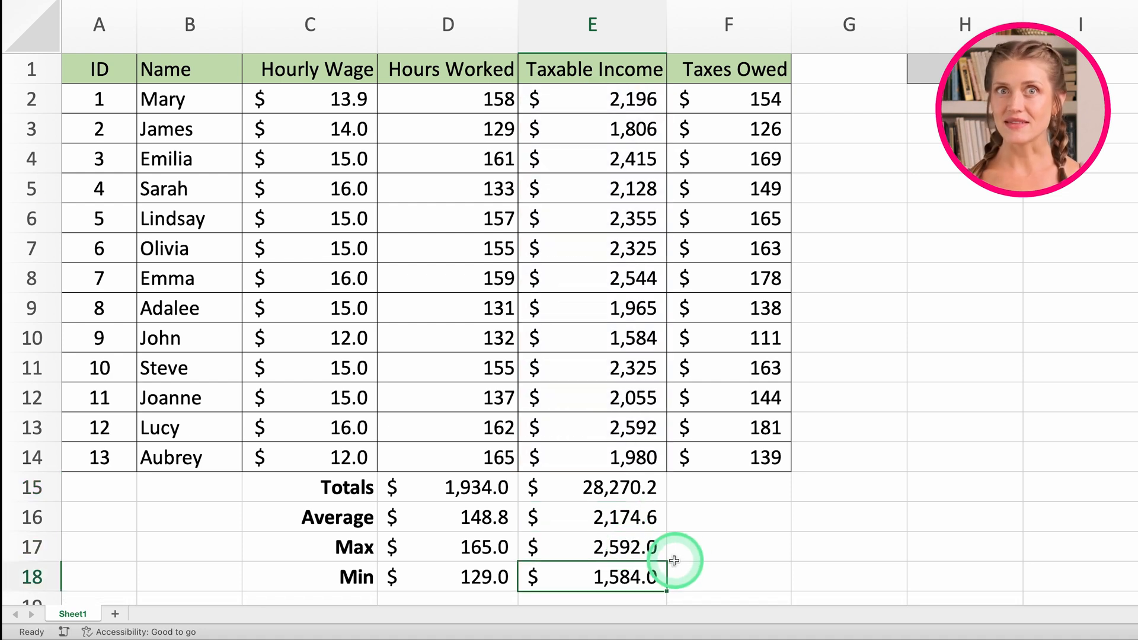
Enter the formula =COUNT(D2:D14) in cell D19, below the minimum, to count the hours worked entries
click(393, 561)
click(465, 581)
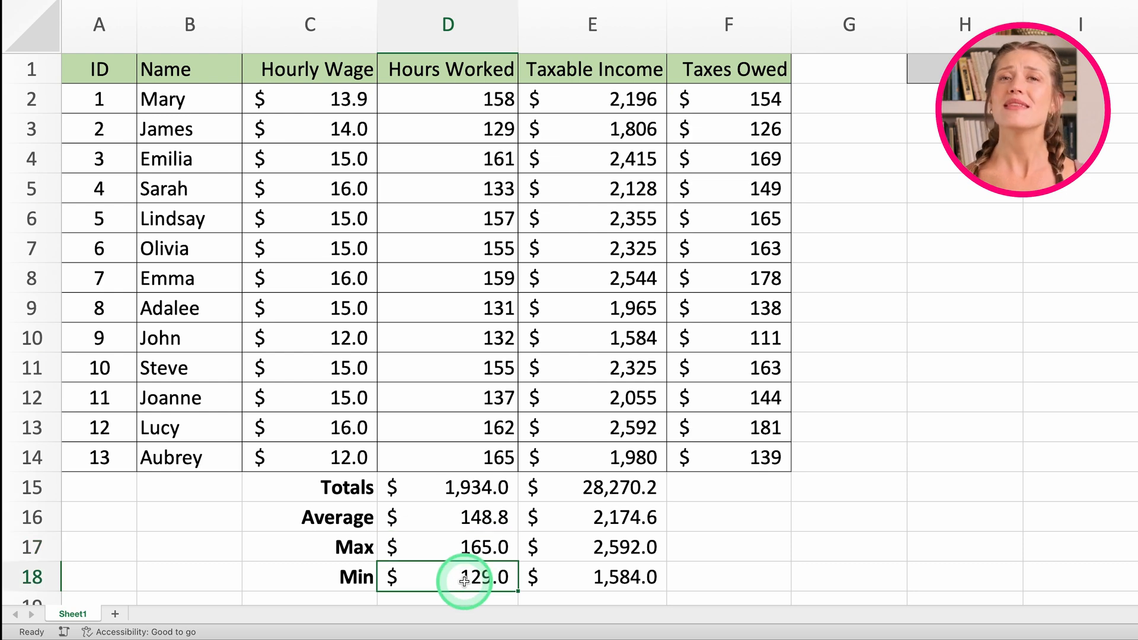
key(Down)
text(=count)
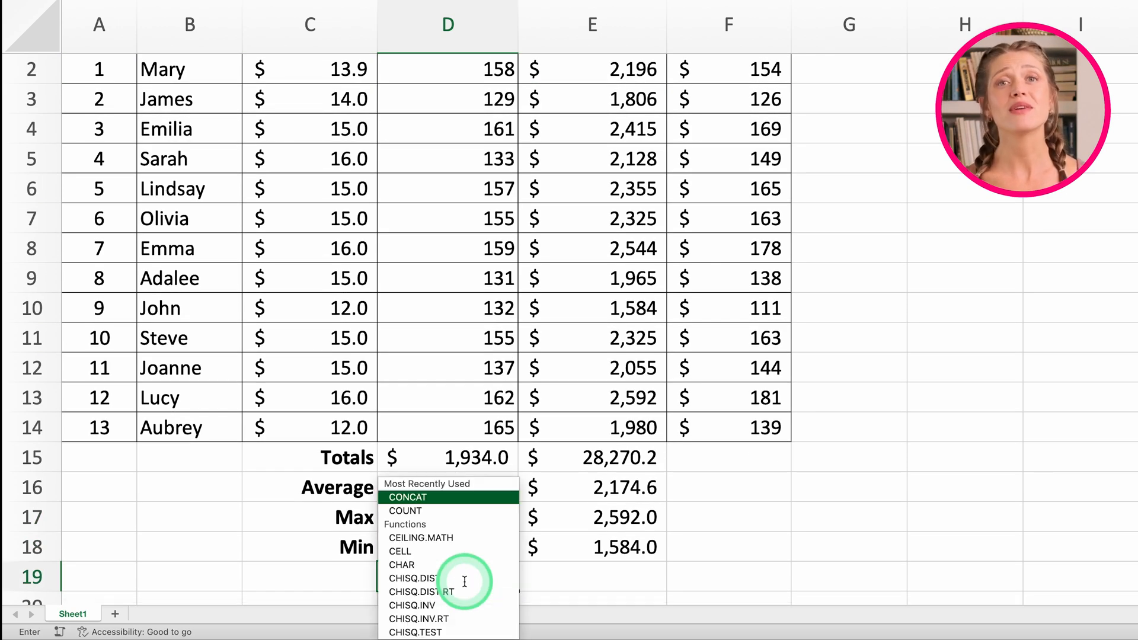
key(Tab)
drag(447, 429, 442, 94)
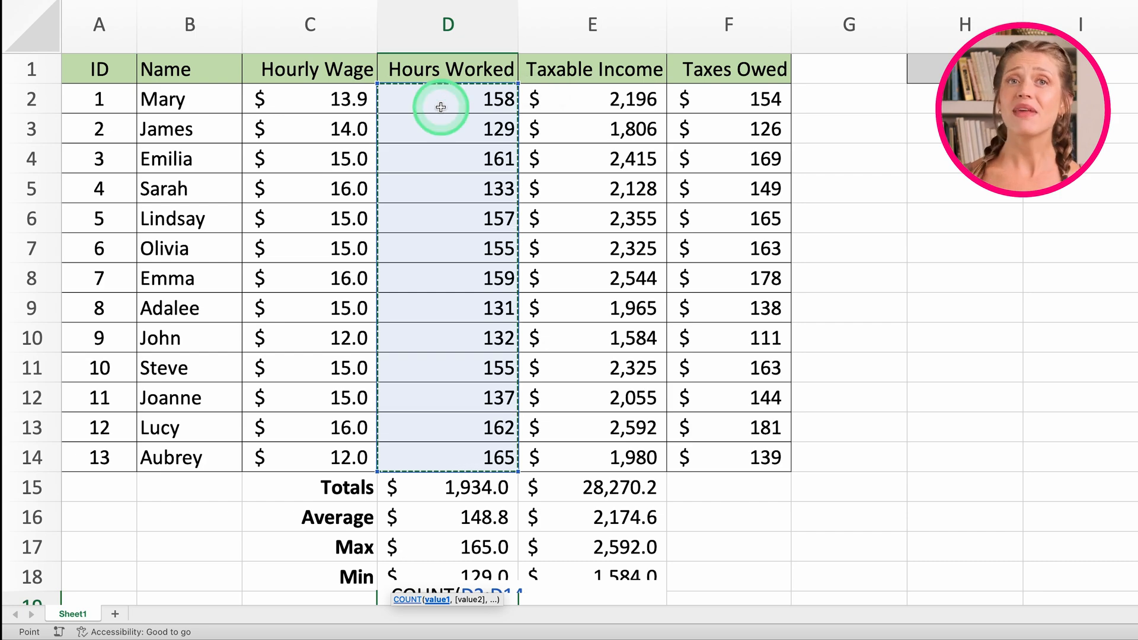
key(Return)
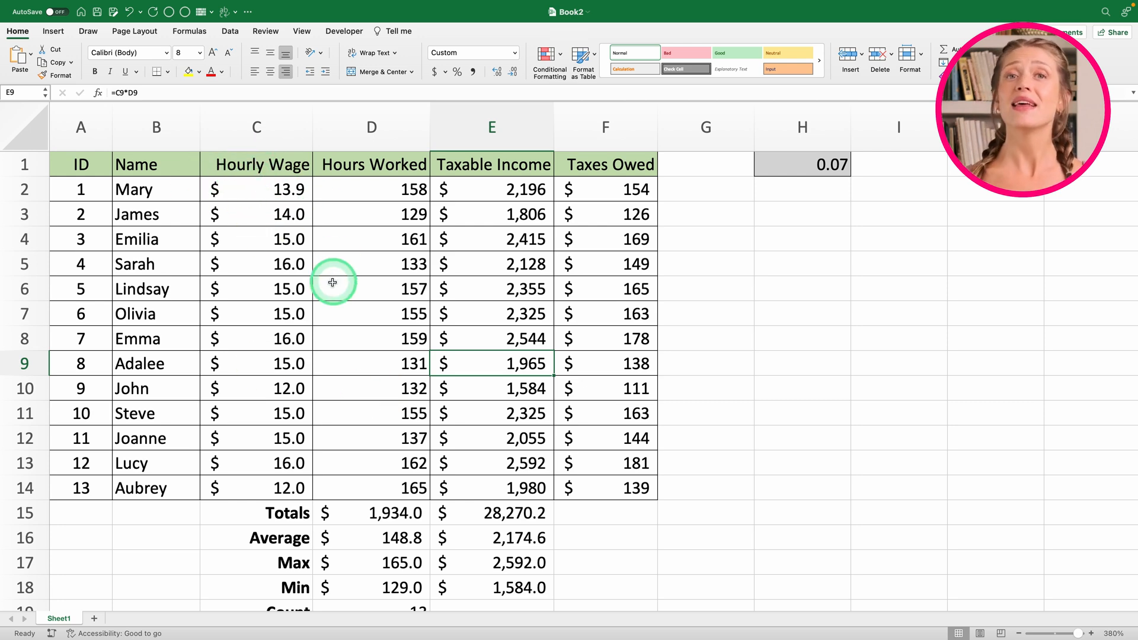
Select the Name column B1:B14 together with the non-adjacent Taxes Owed column F1:F14
drag(156, 155, 142, 488)
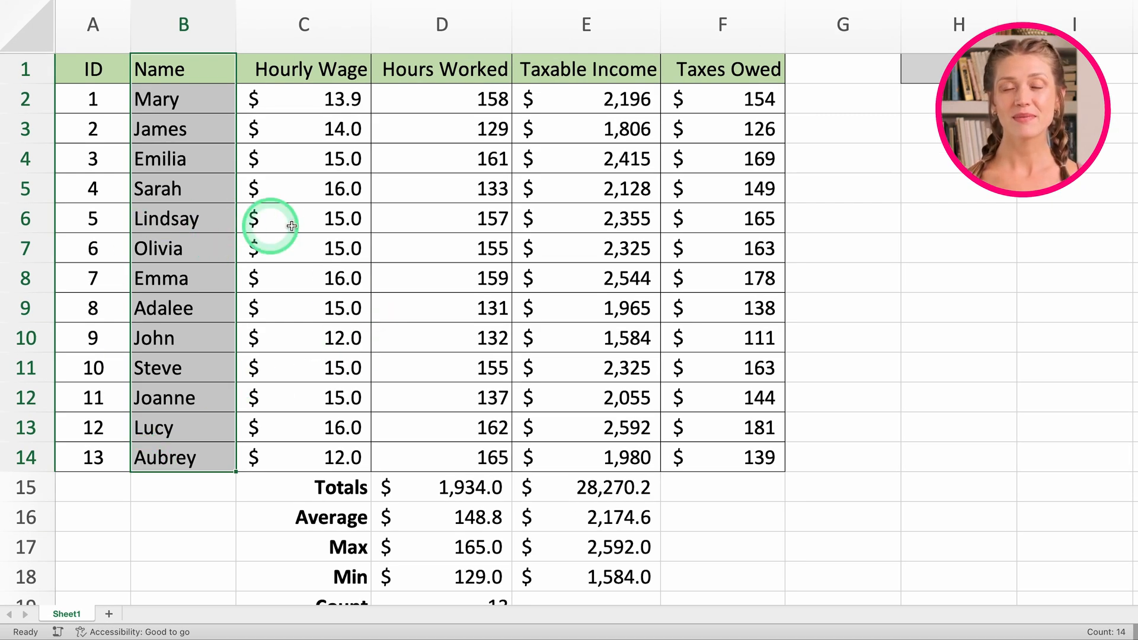
key(ctrl)
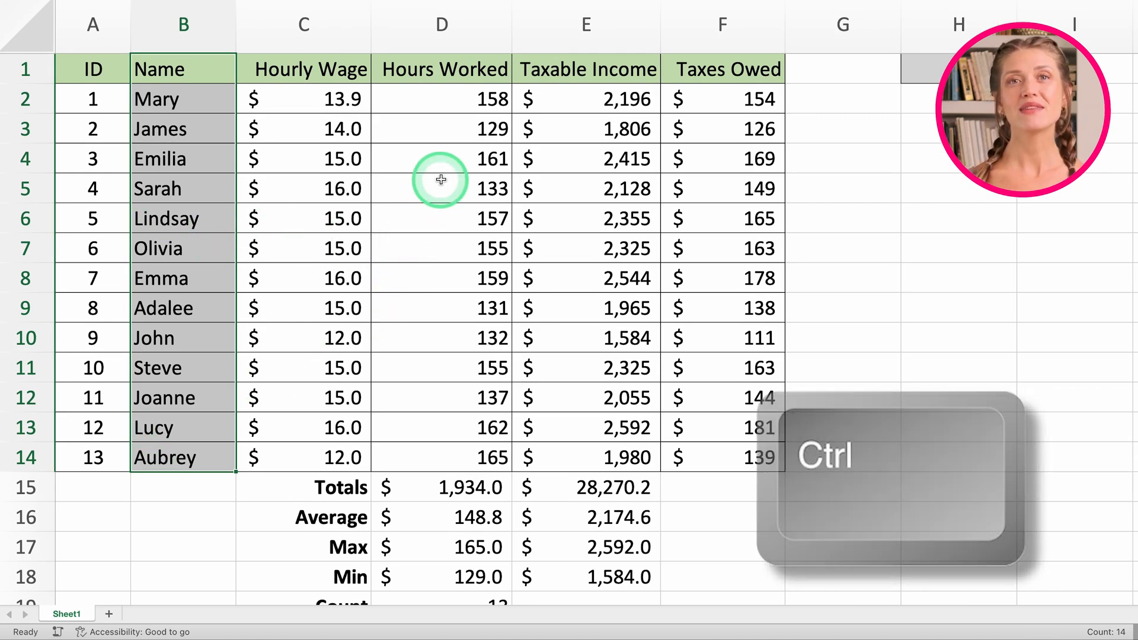
ctrl+click(714, 68)
drag(714, 68, 698, 450)
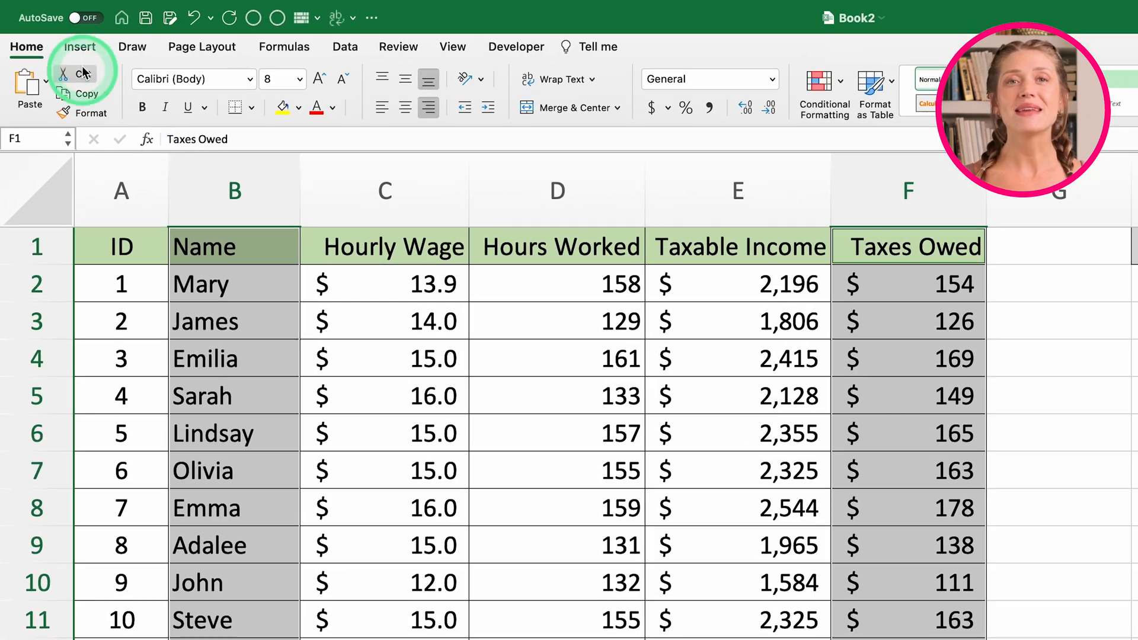
Insert a 2-D clustered column chart from the selected names and taxes owed
click(80, 48)
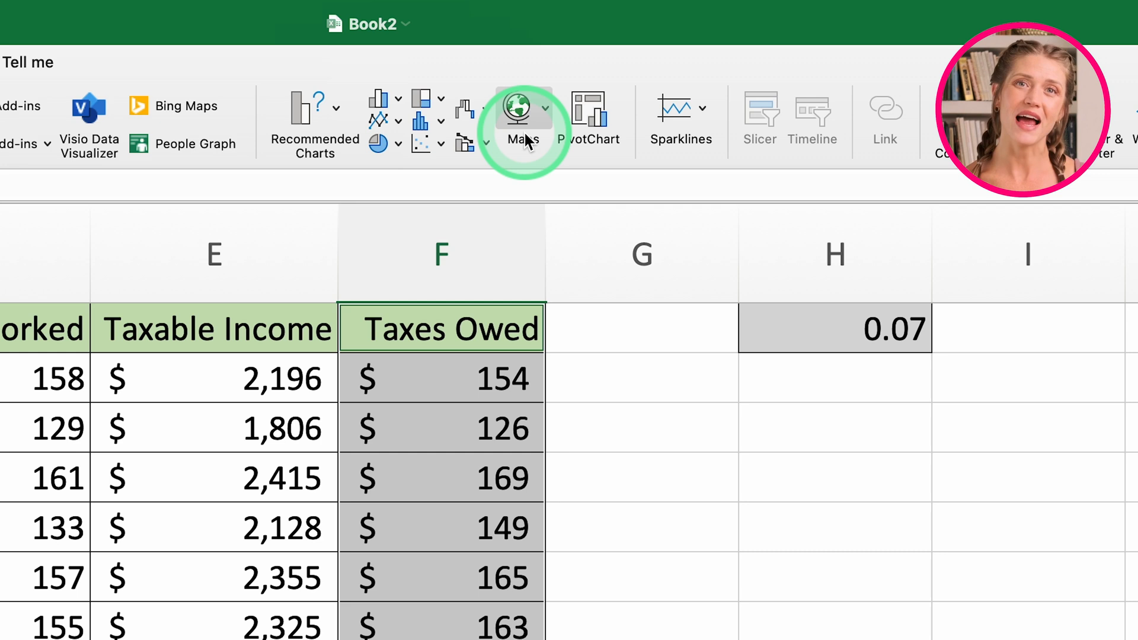
click(396, 97)
click(396, 98)
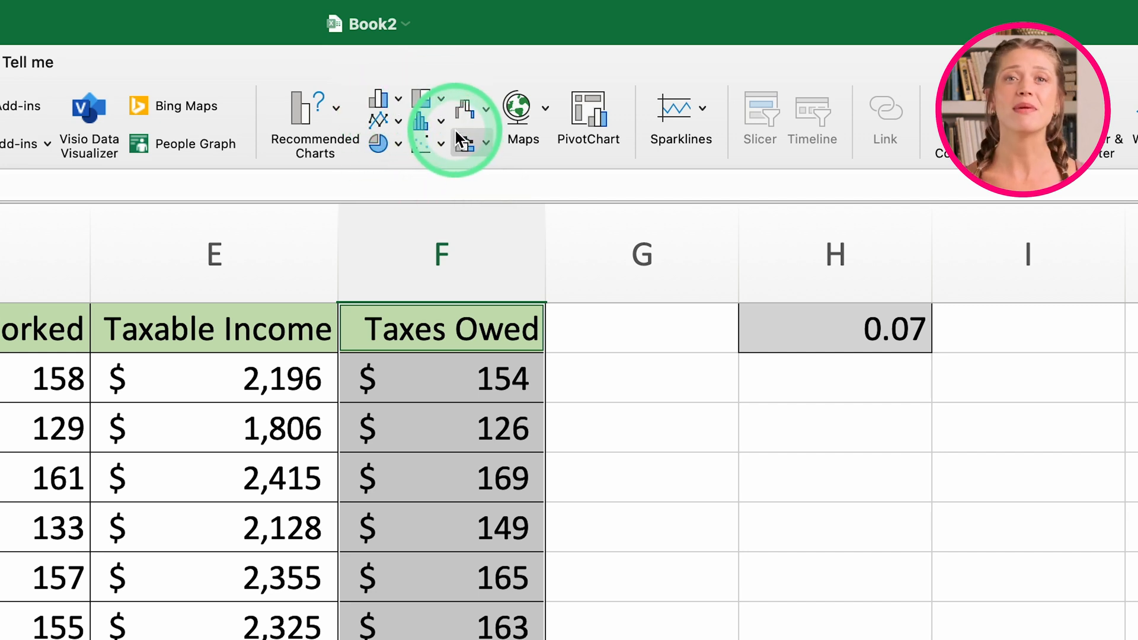
click(398, 101)
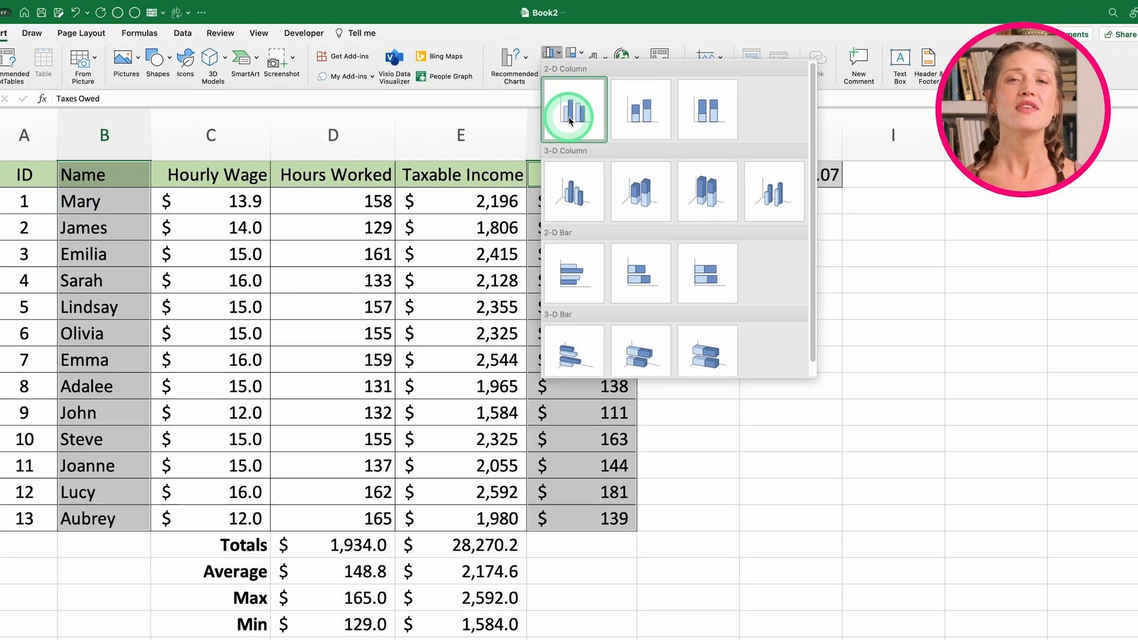
click(396, 165)
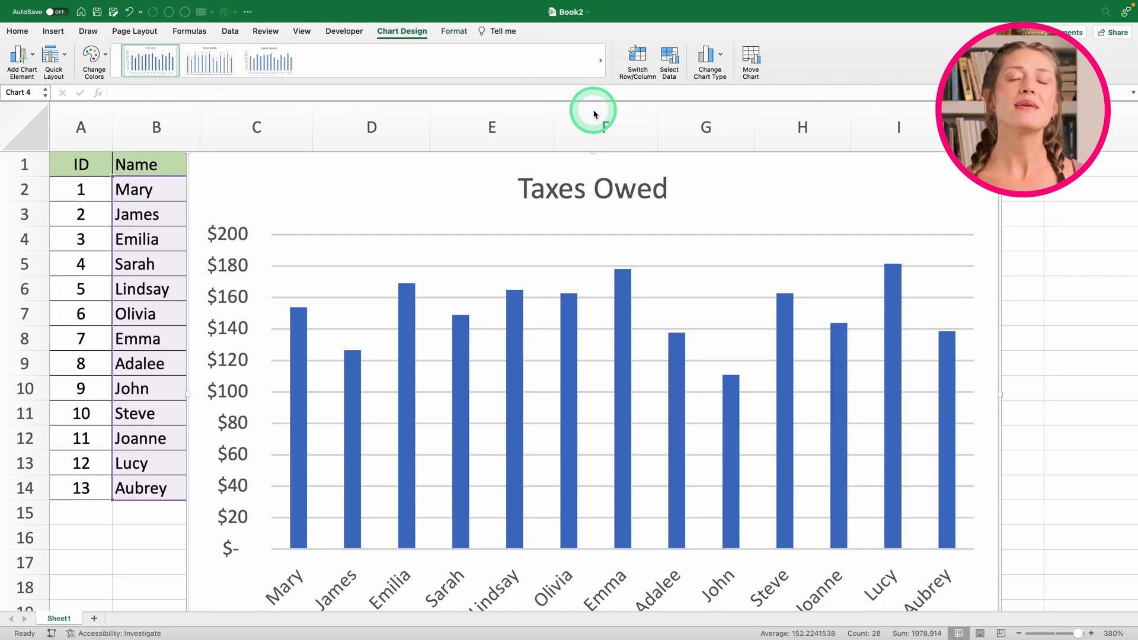
Shrink the Taxes Owed chart to about 3.44 by 2.3 inches and place it beside the table, next to column F
scroll(460, 243, down, 5)
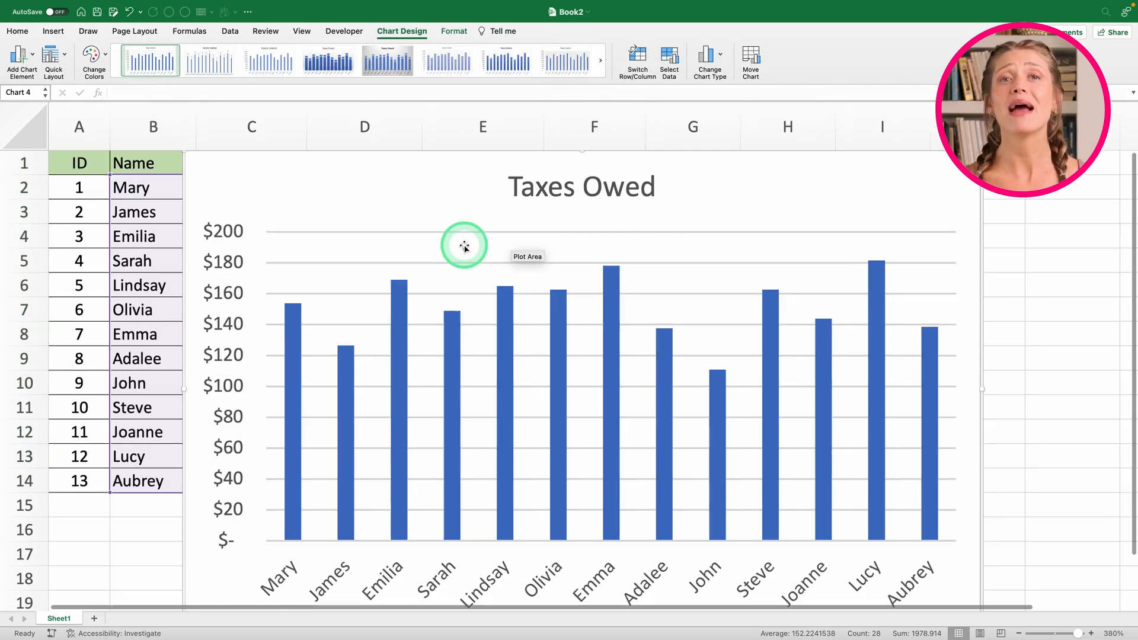
drag(160, 560, 297, 463)
drag(561, 212, 828, 226)
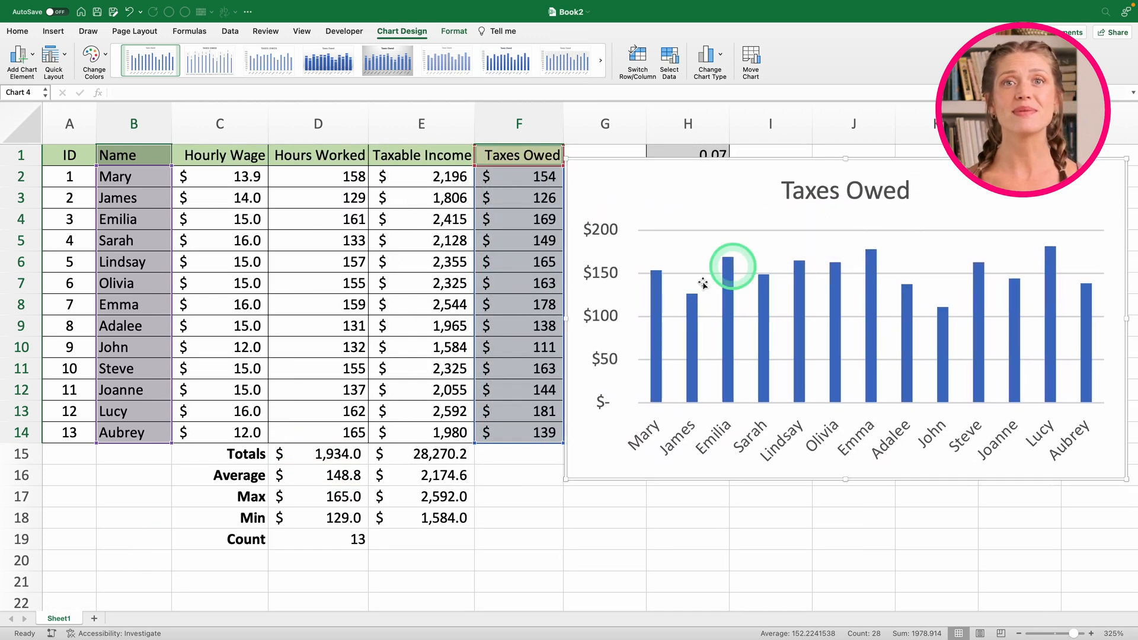
drag(566, 318, 648, 318)
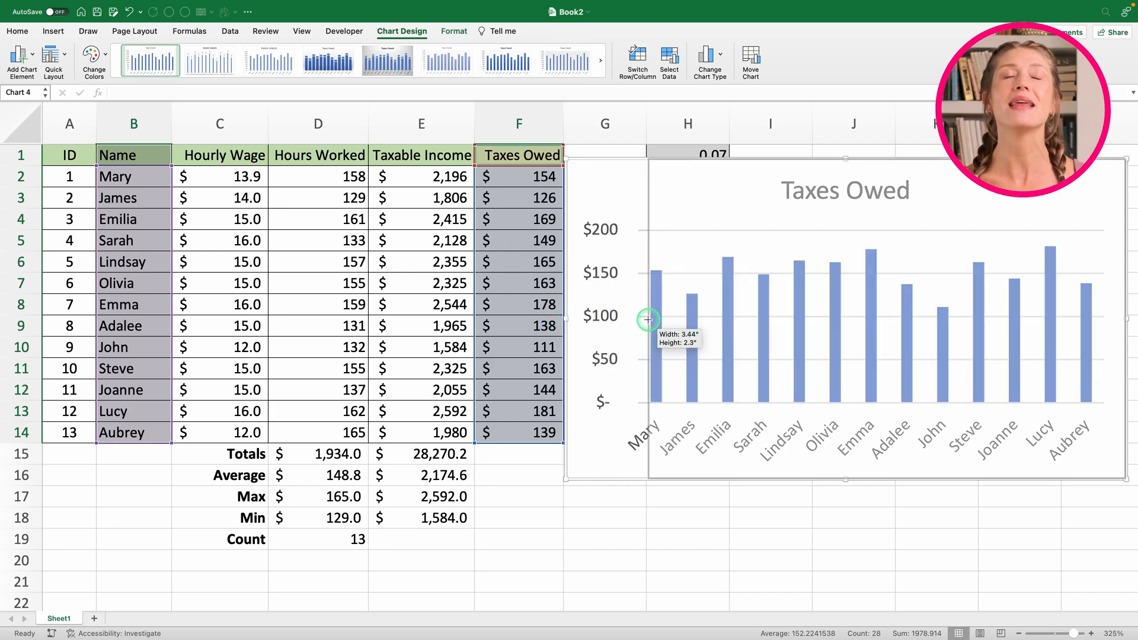
drag(1002, 195, 930, 180)
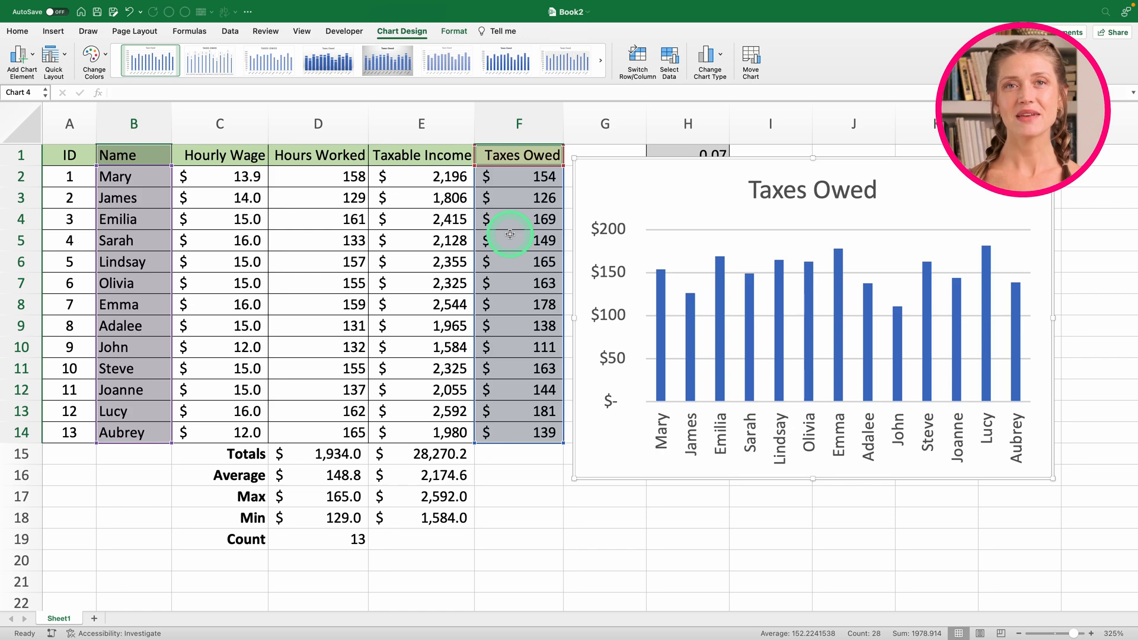
Set the title of the taxes owed chart to the Above Chart position
scroll(510, 234, up, 4)
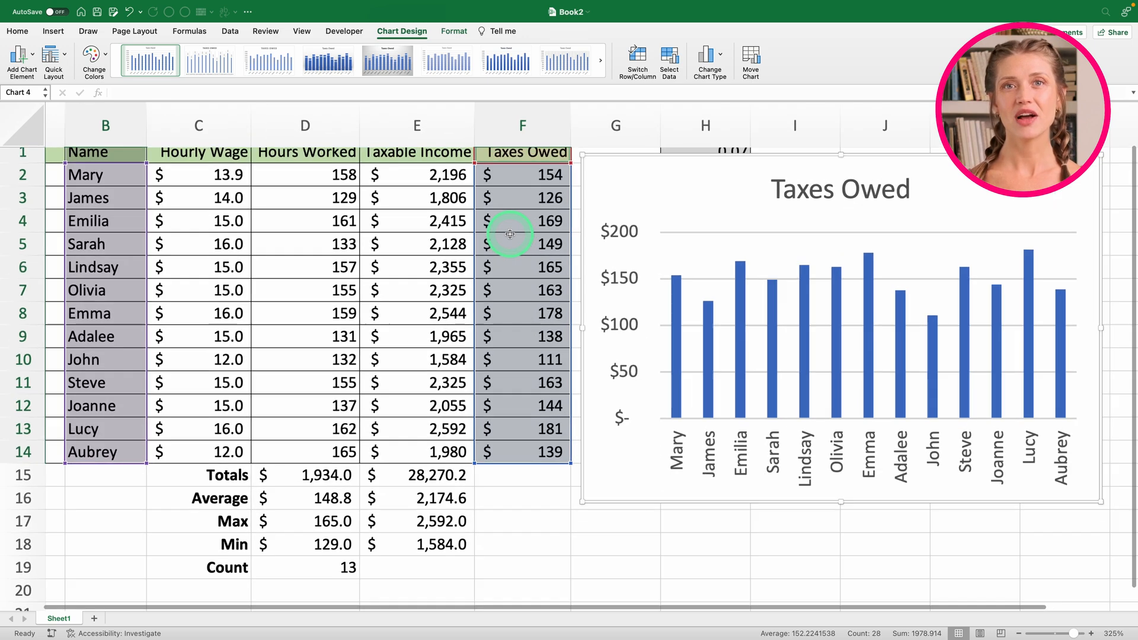
scroll(510, 234, down, 4)
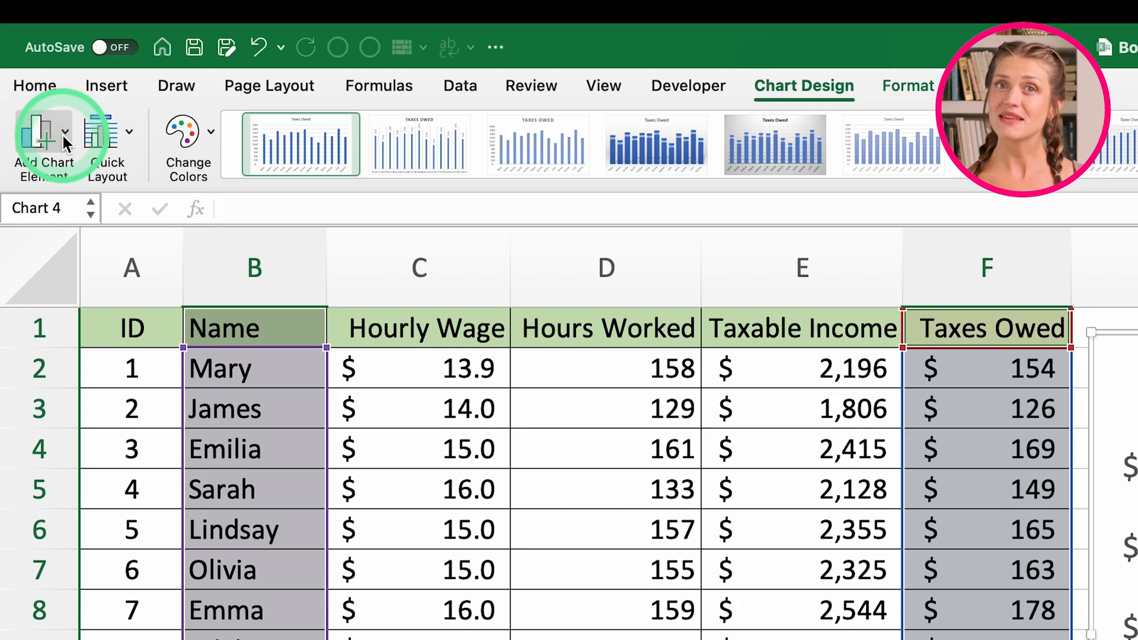
click(32, 56)
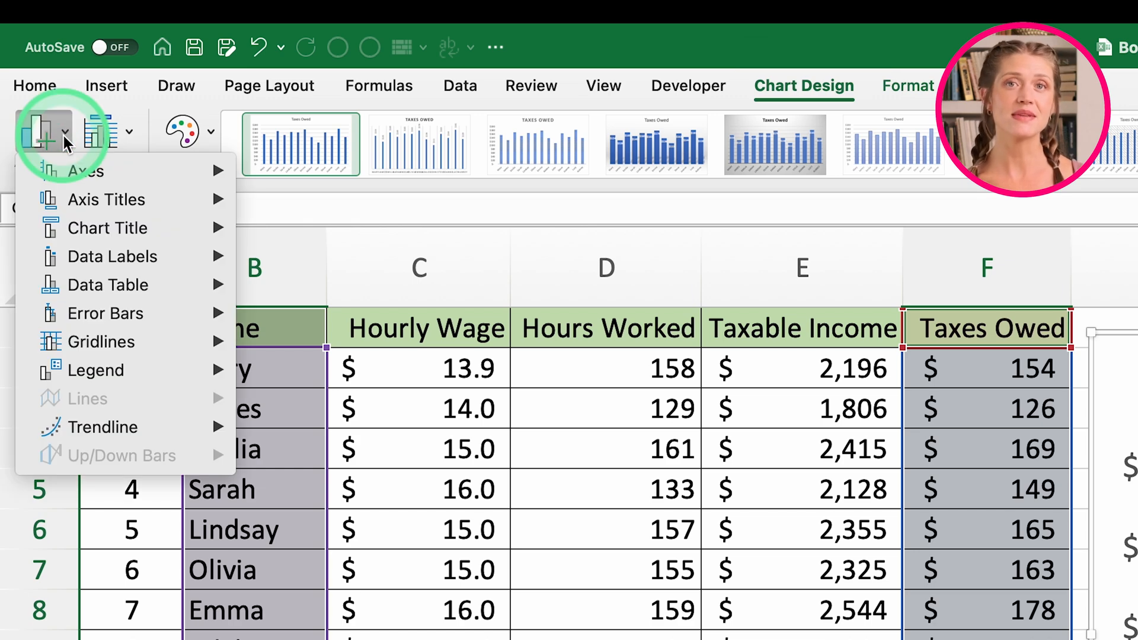
click(153, 229)
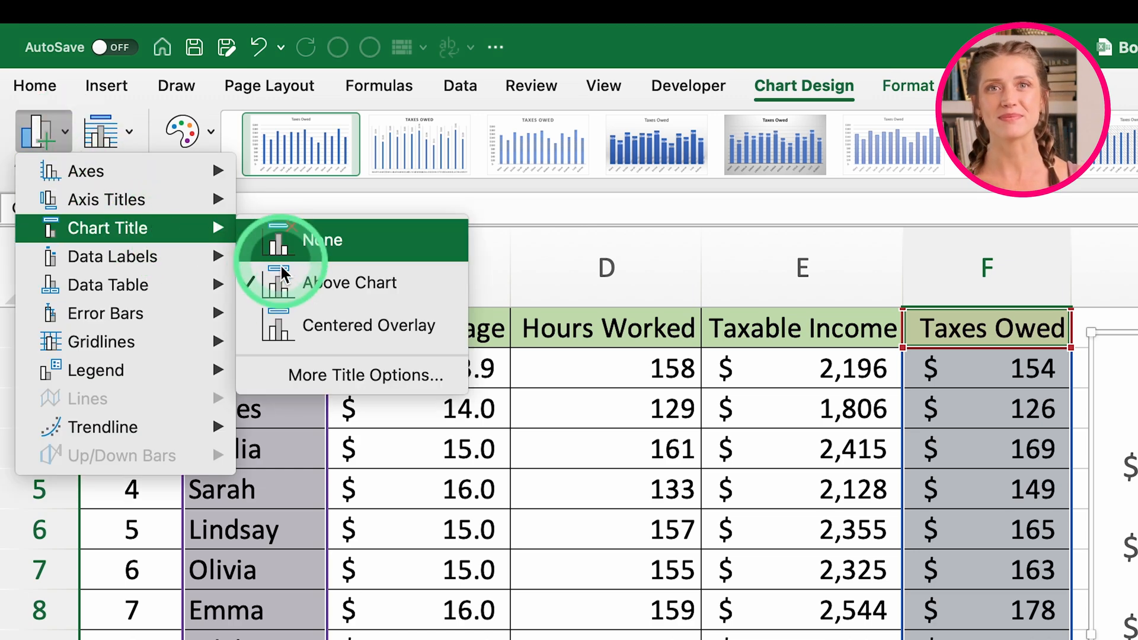
click(294, 290)
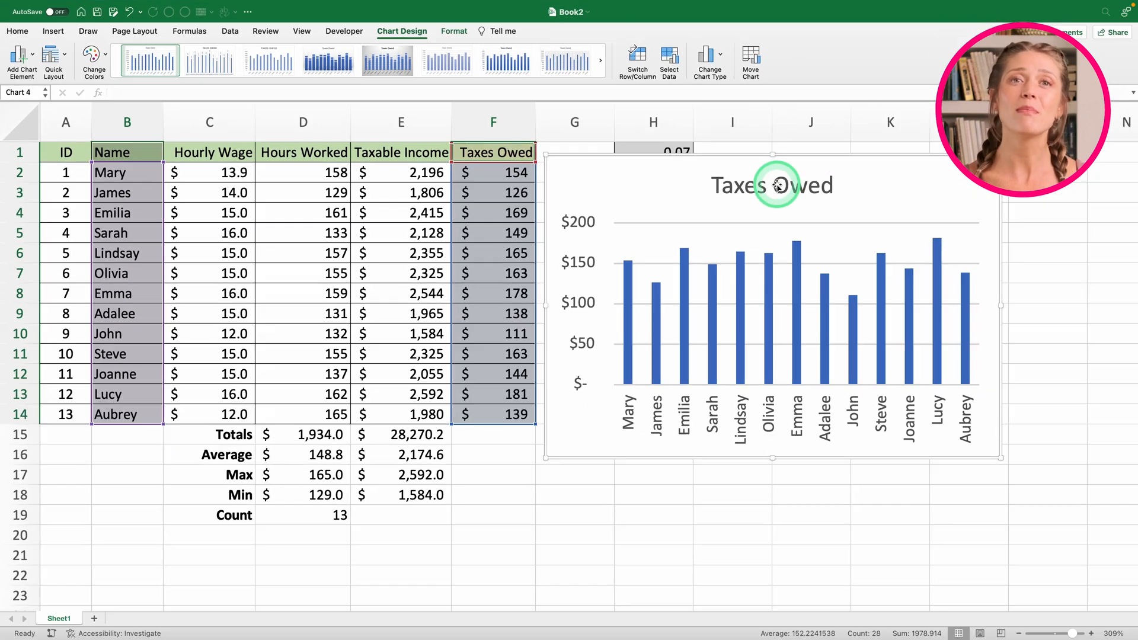
Change the chart title to "Taxes Owed per Employee" and close the title formatting pane
double_click(778, 186)
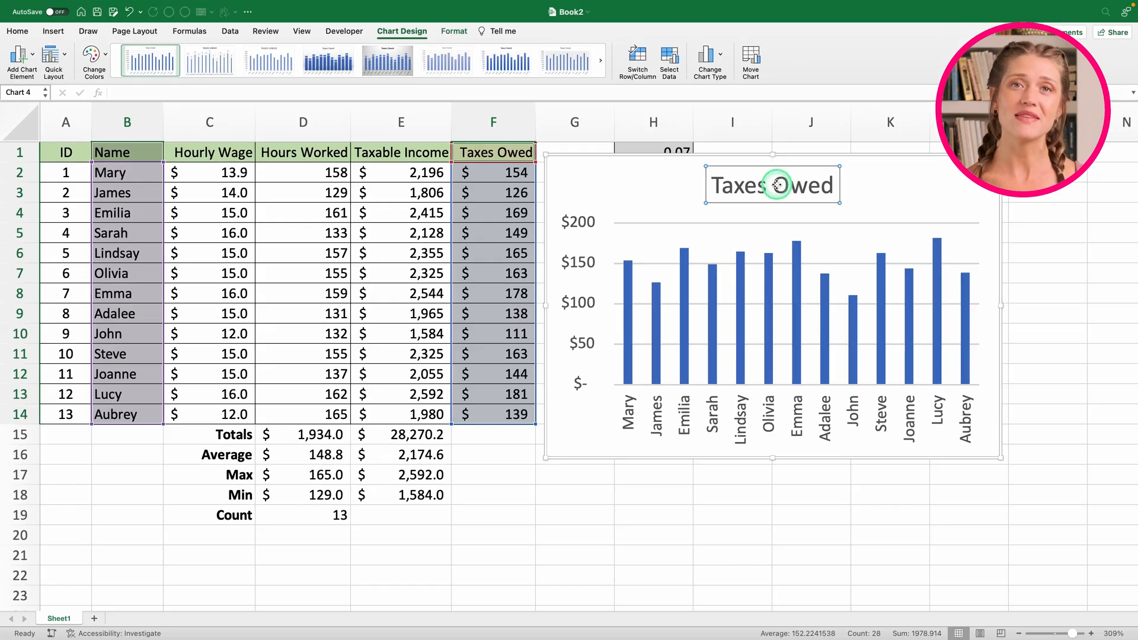
click(776, 185)
drag(777, 185, 819, 187)
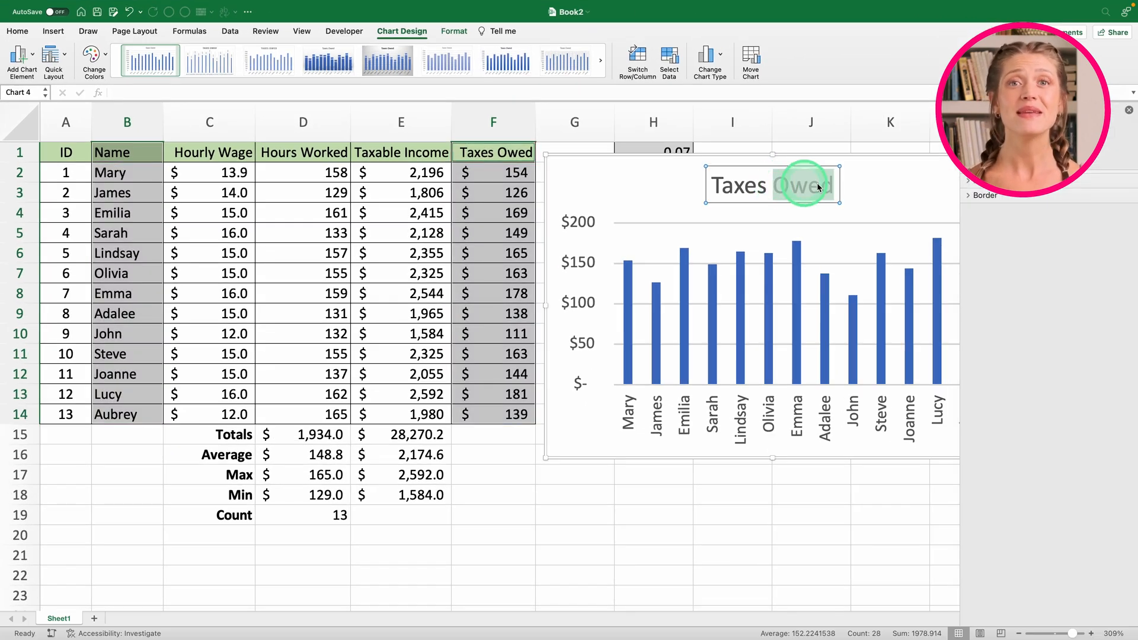
click(835, 186)
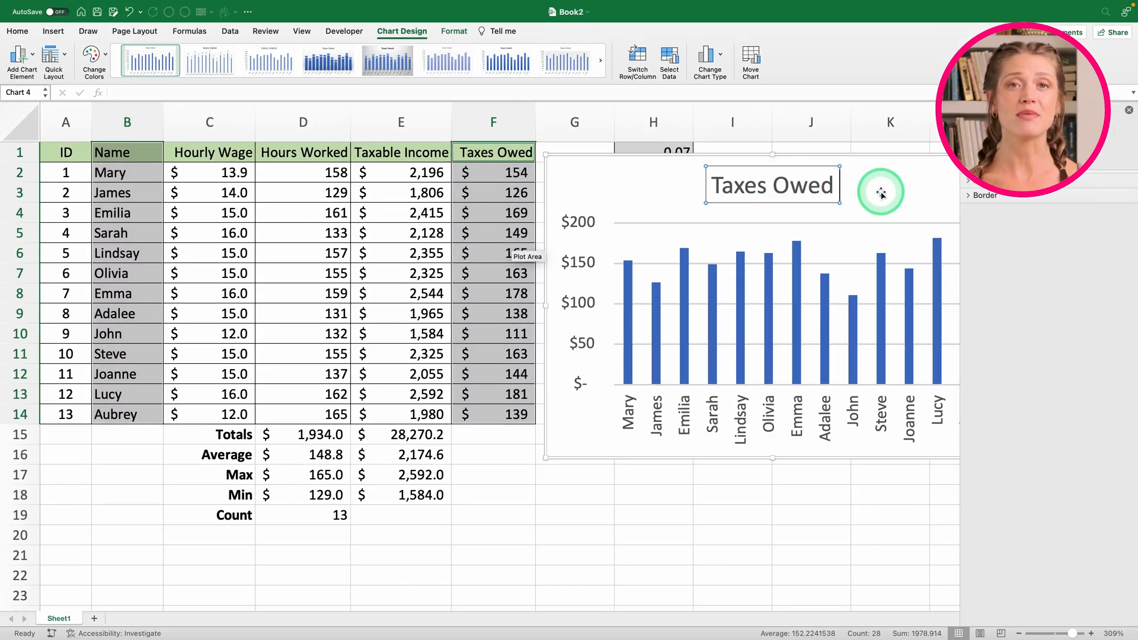
text(per Emp)
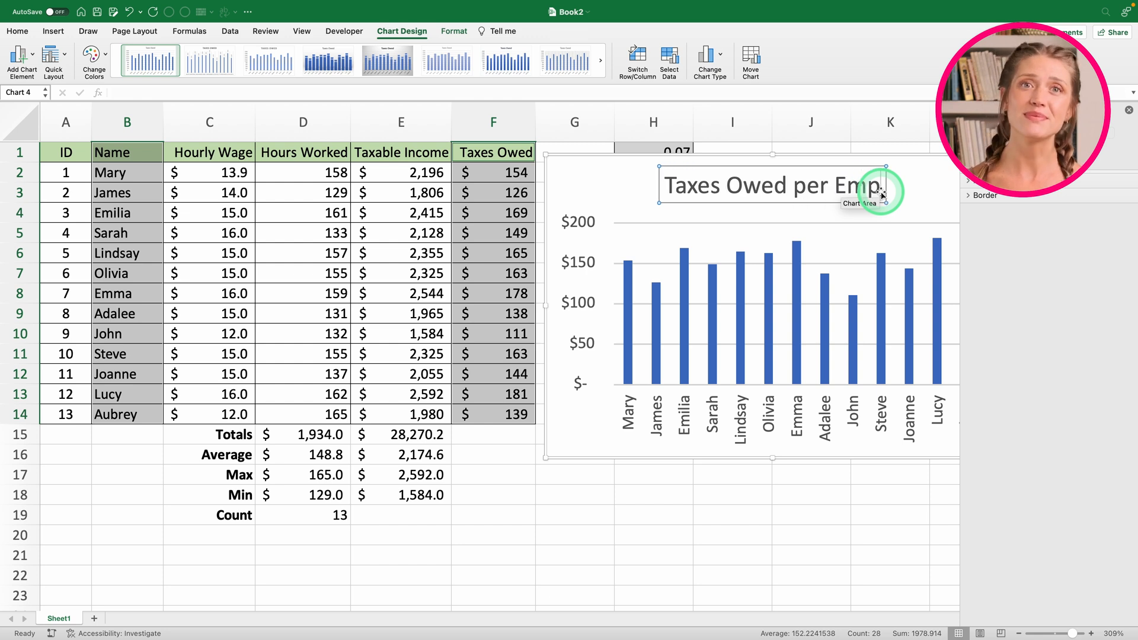
text(loyee)
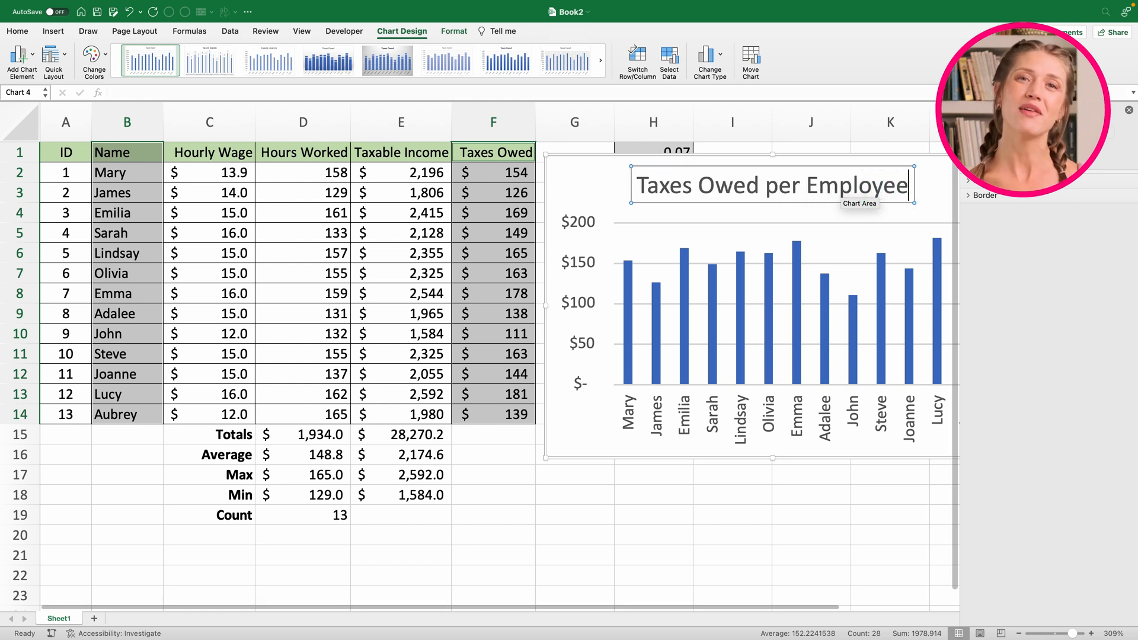
click(1129, 111)
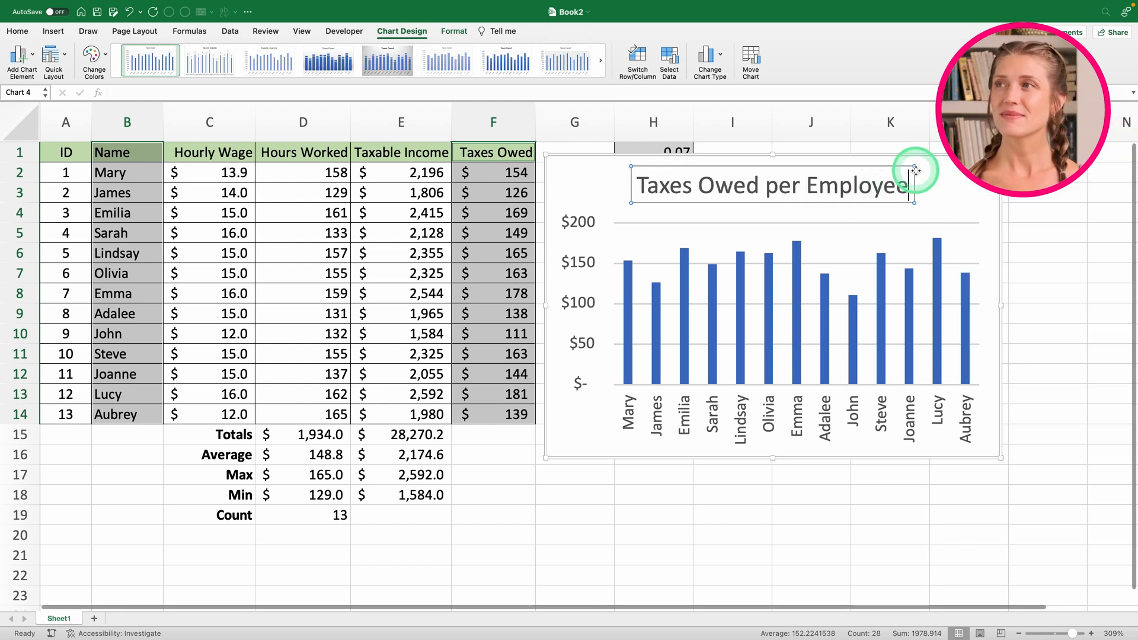
Shift the chart over the Taxable Income and Taxes Owed columns and add Outside End data labels to its bars
drag(945, 170, 829, 181)
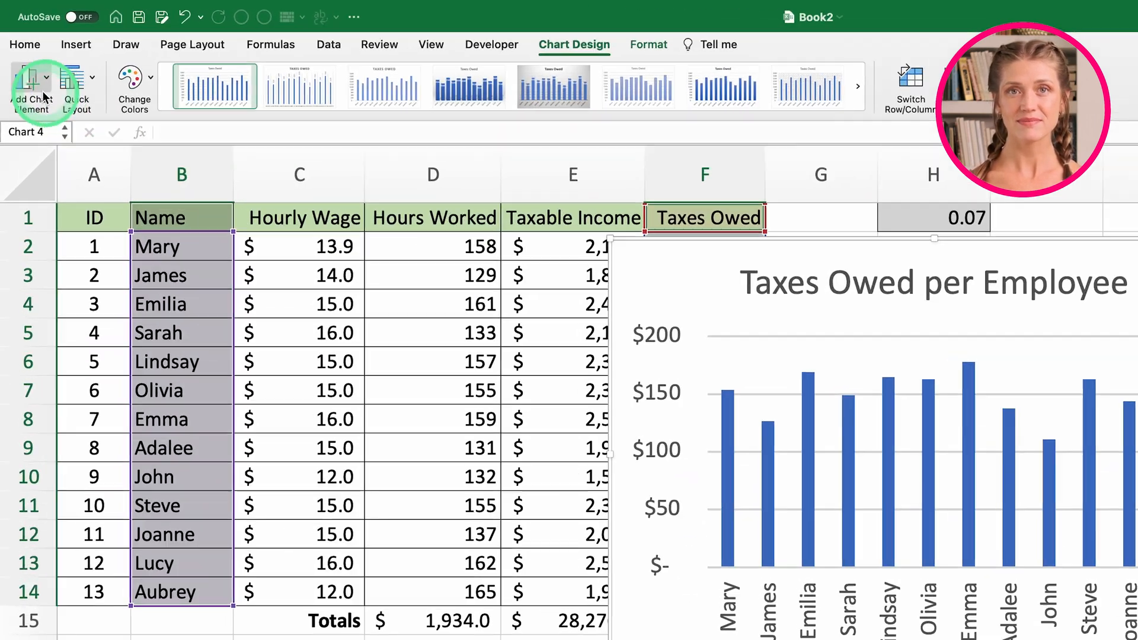
click(19, 55)
mouse_move(65, 115)
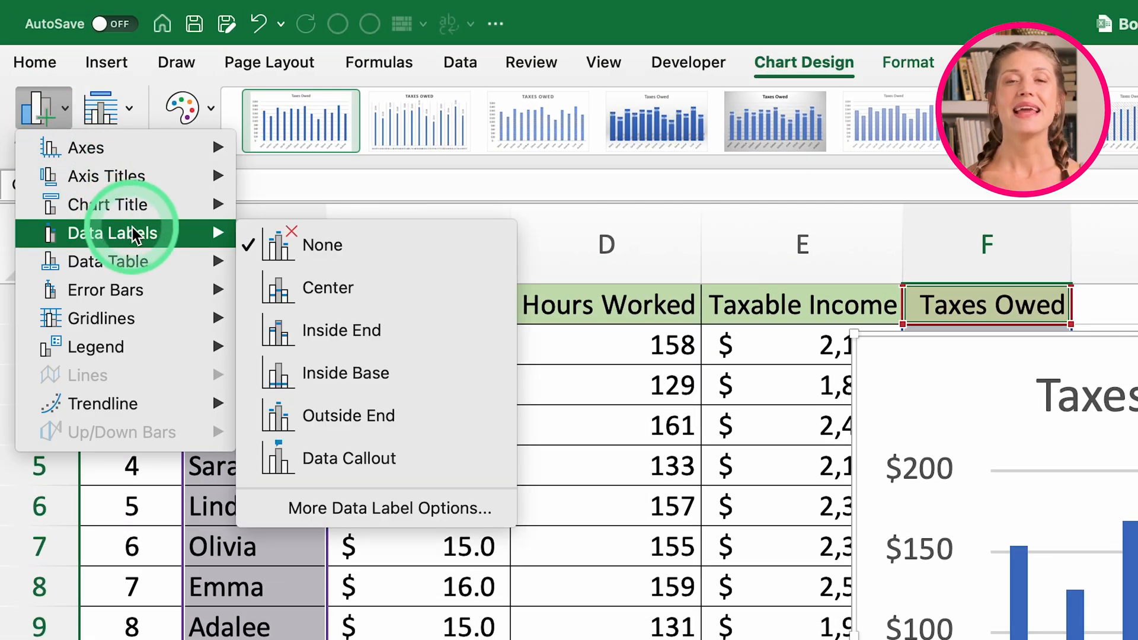
click(331, 410)
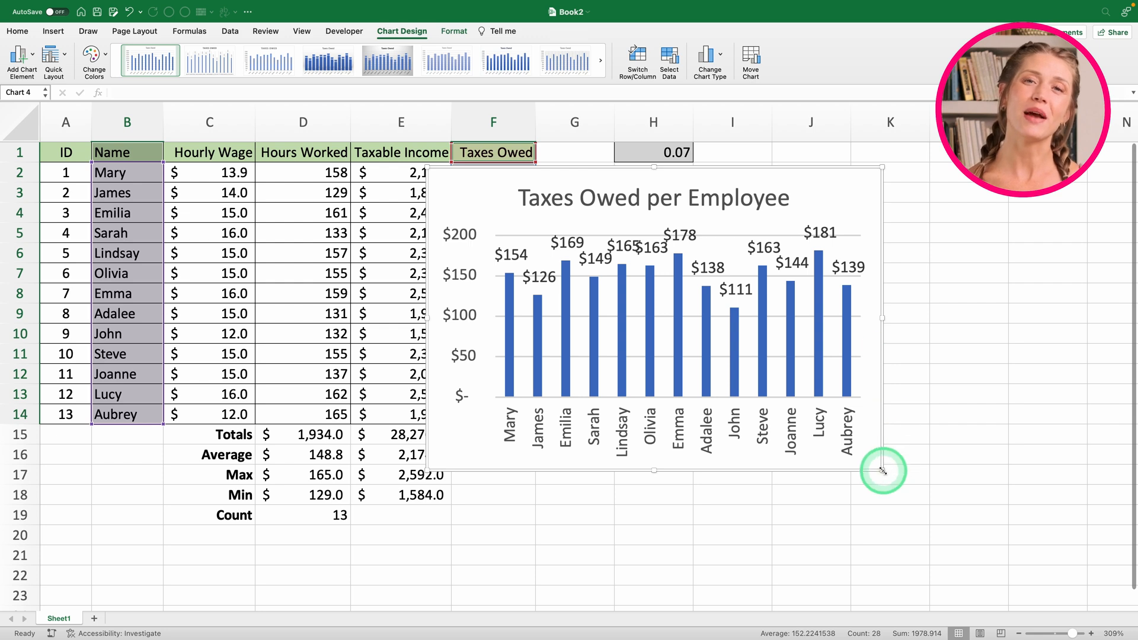
Enlarge the Taxes Owed per Employee chart and move it back beside the table, next to column F
drag(883, 470, 945, 508)
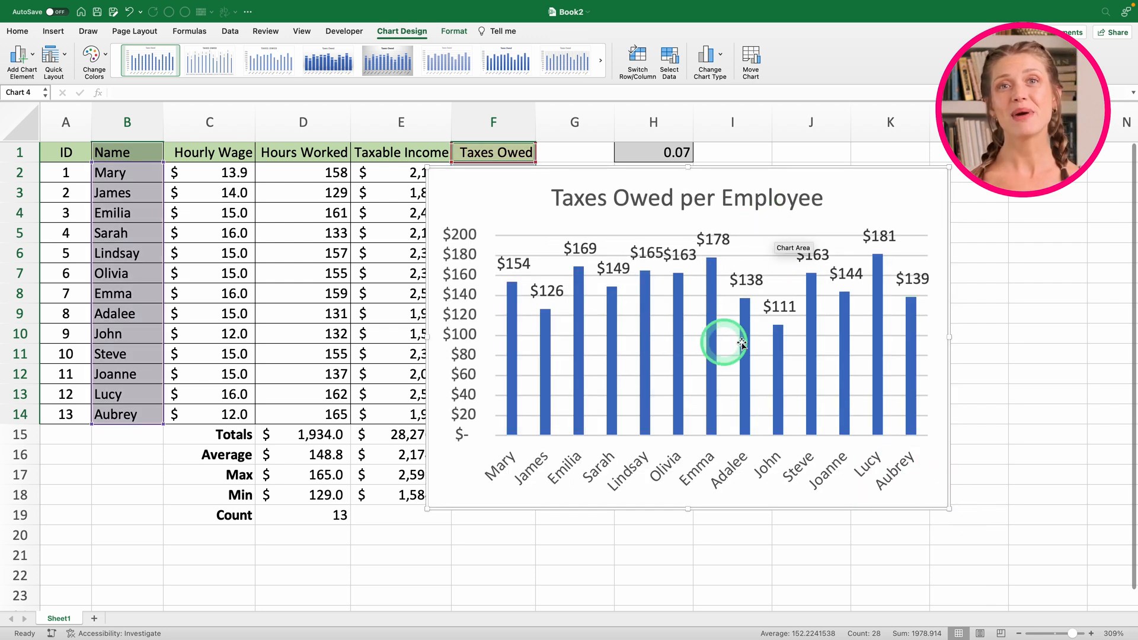
drag(853, 186, 970, 181)
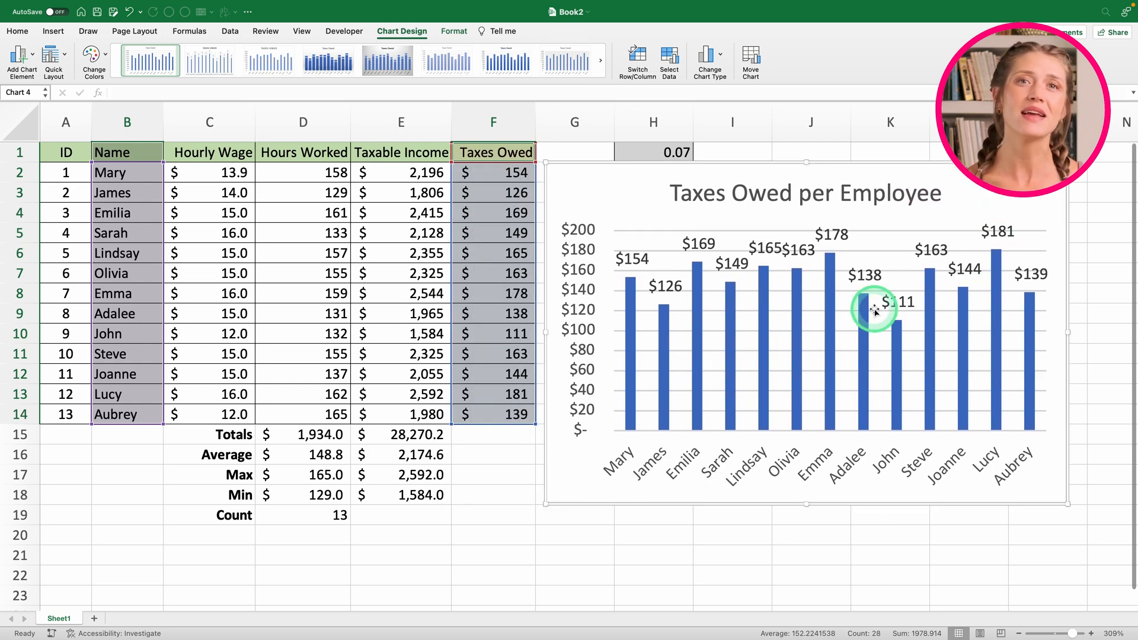
click(337, 195)
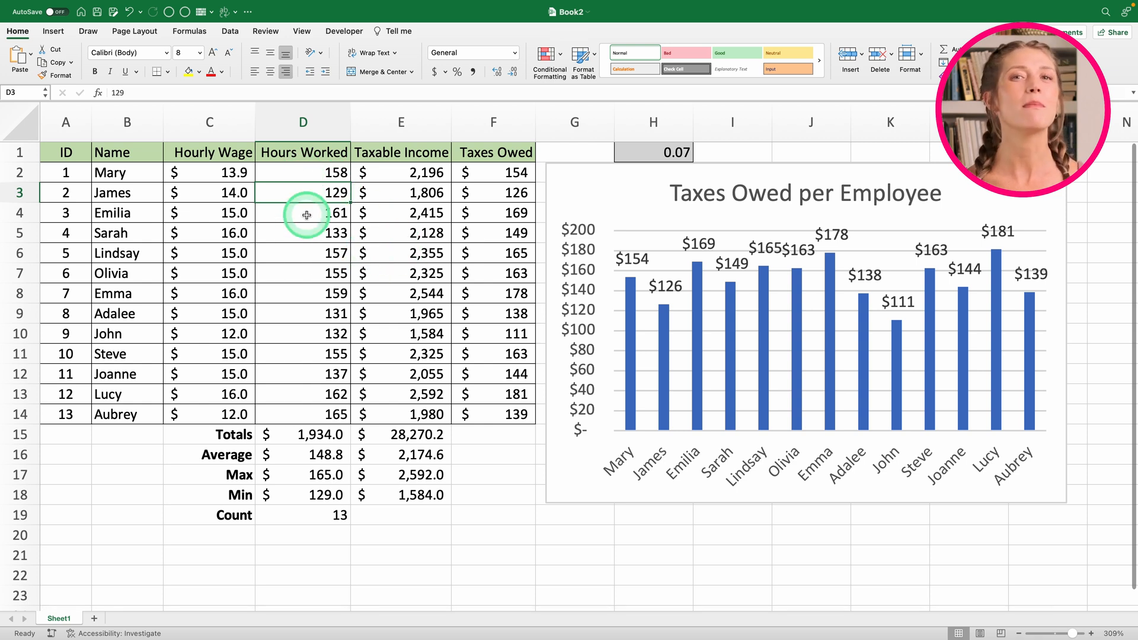
Turn on filtering for the payroll table's header row, with cell E4 inside the table selected
click(20, 152)
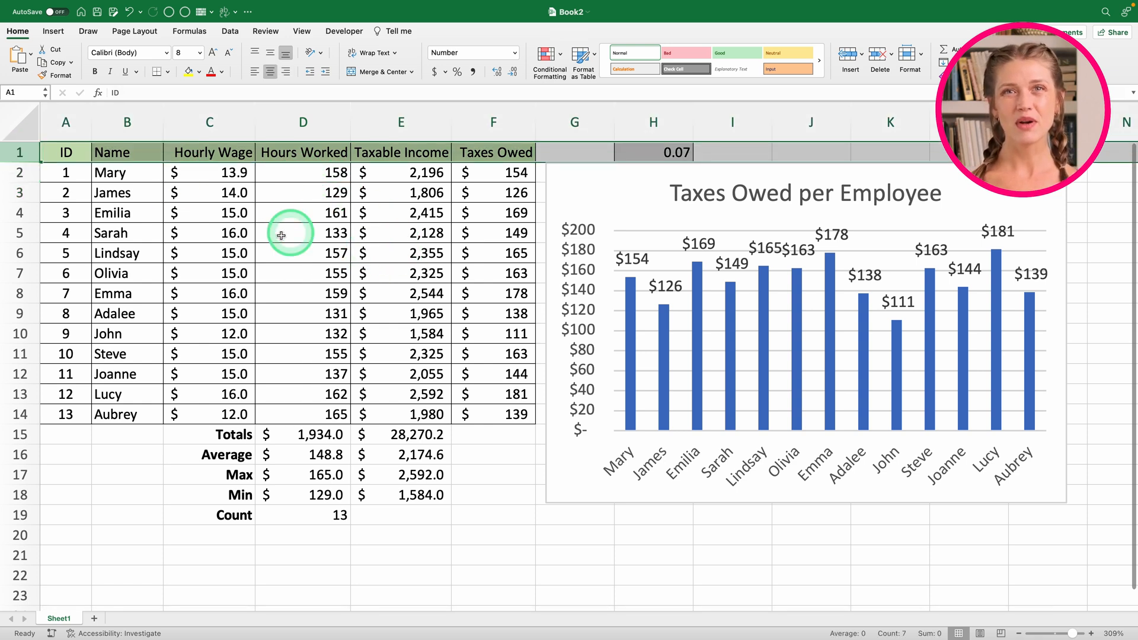
click(394, 219)
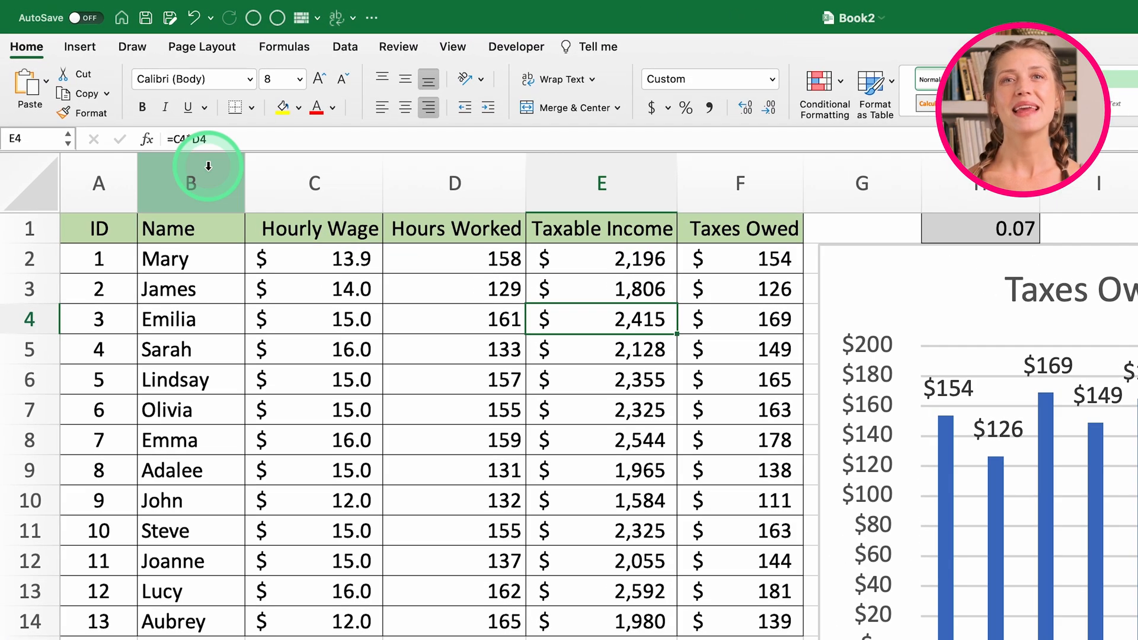
click(345, 55)
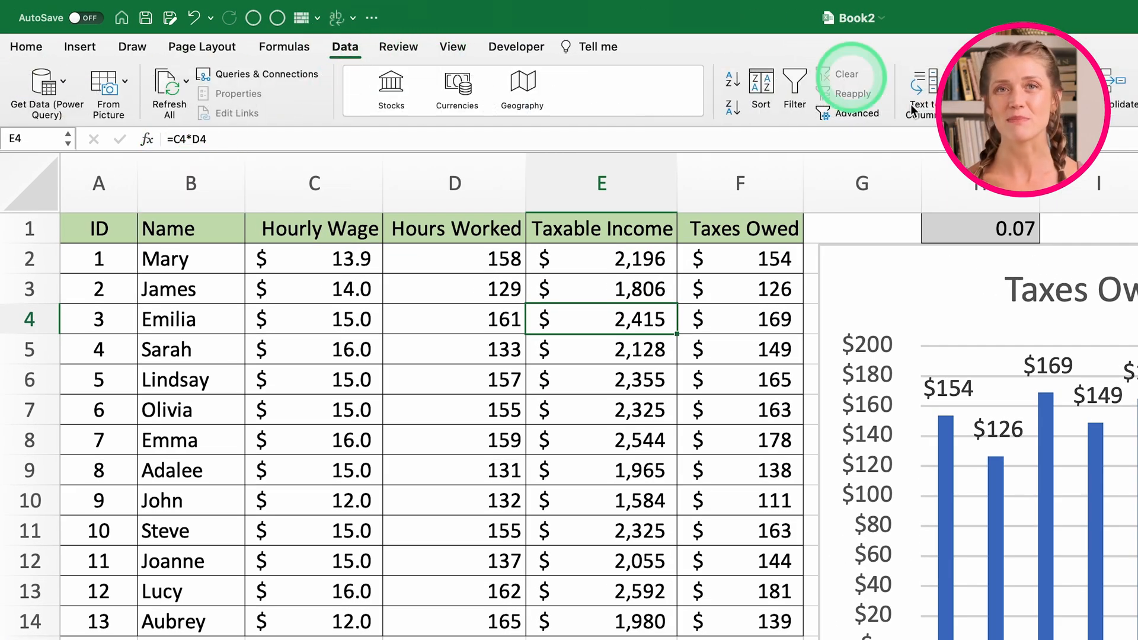
click(793, 80)
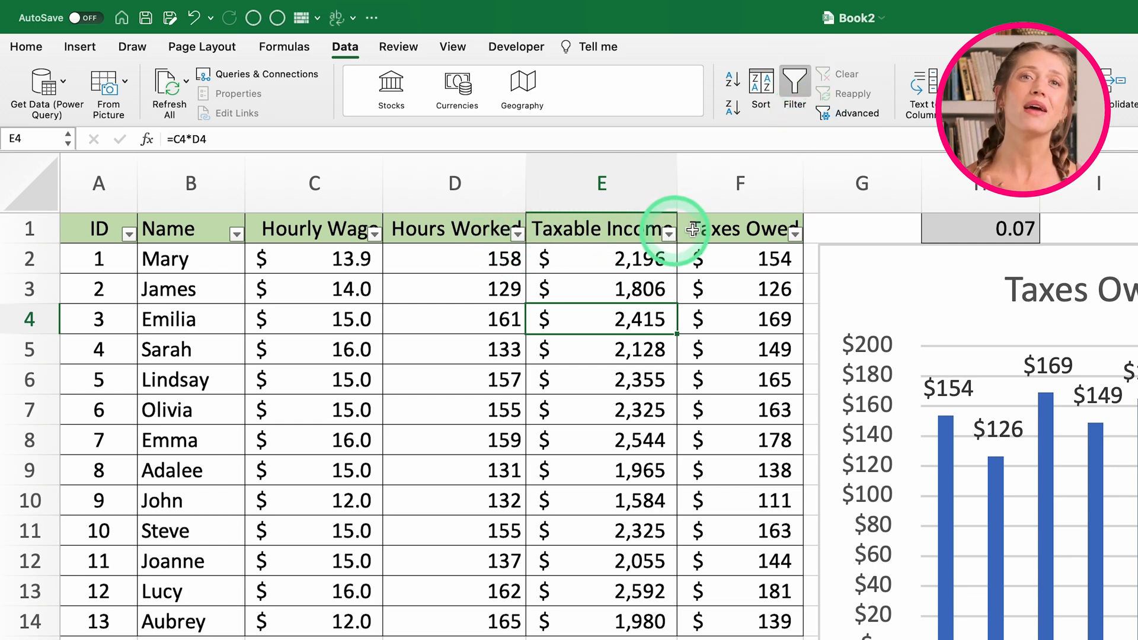
Sort the payroll table by Taxes Owed in descending order, and select the sorted values F2:F14
click(797, 234)
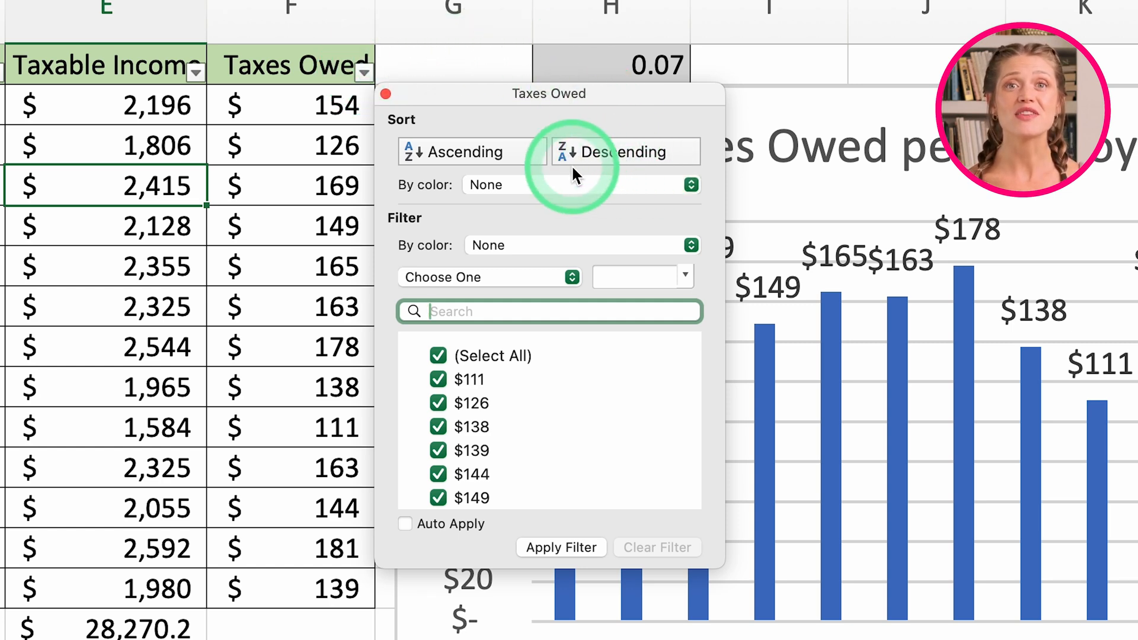
click(592, 152)
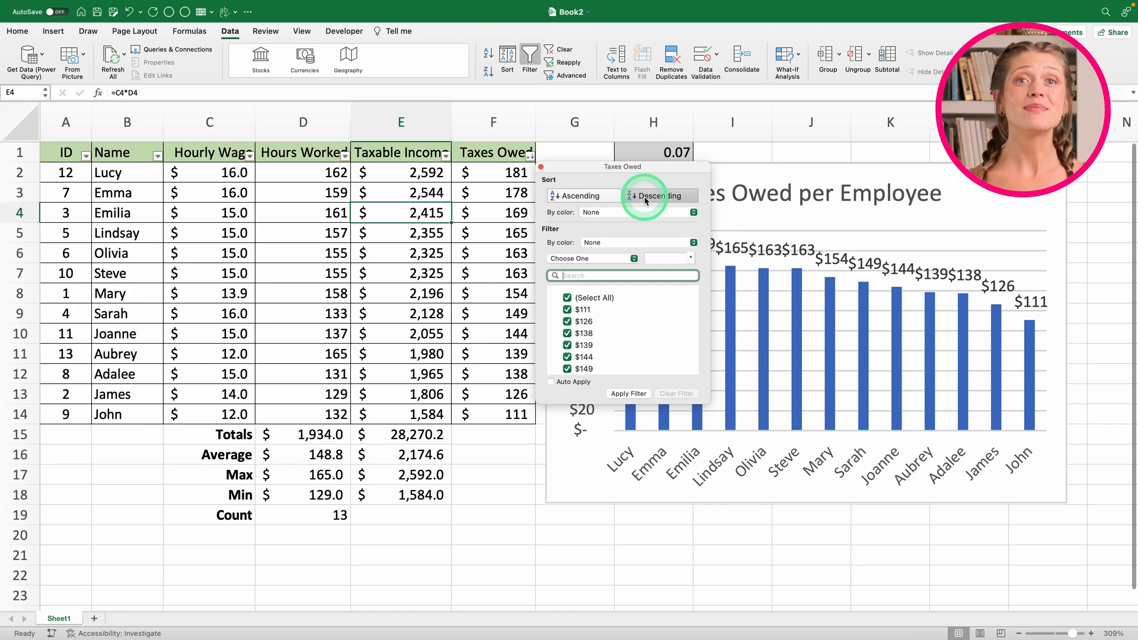
click(541, 168)
drag(486, 175, 512, 408)
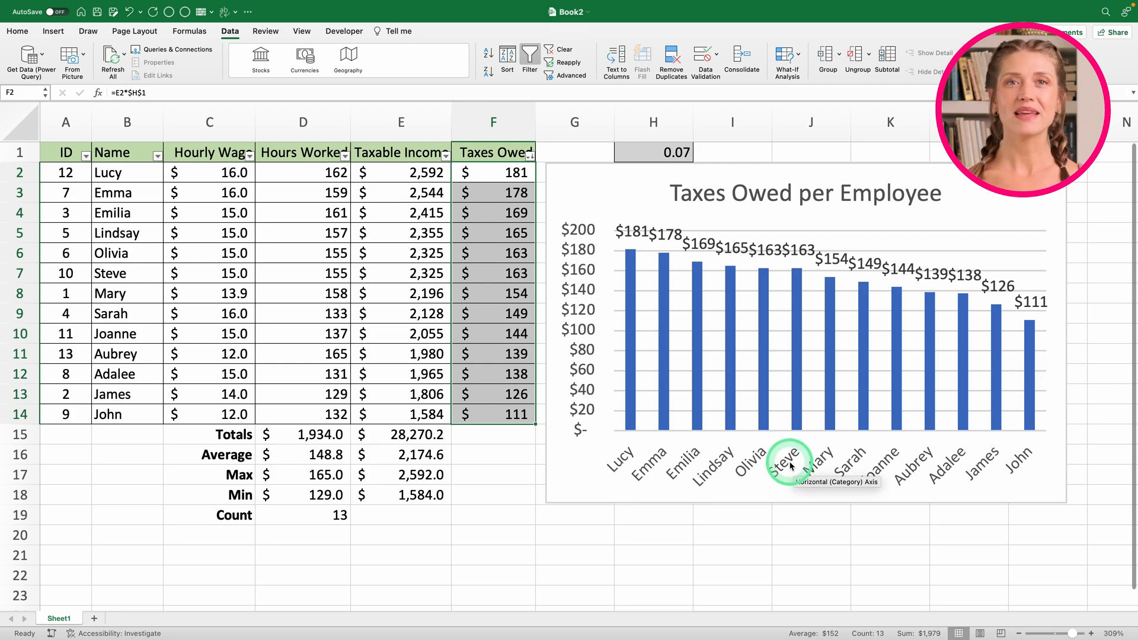
Move the Taxes Owed per Employee chart to a new sheet named "Tax Chart"
click(640, 204)
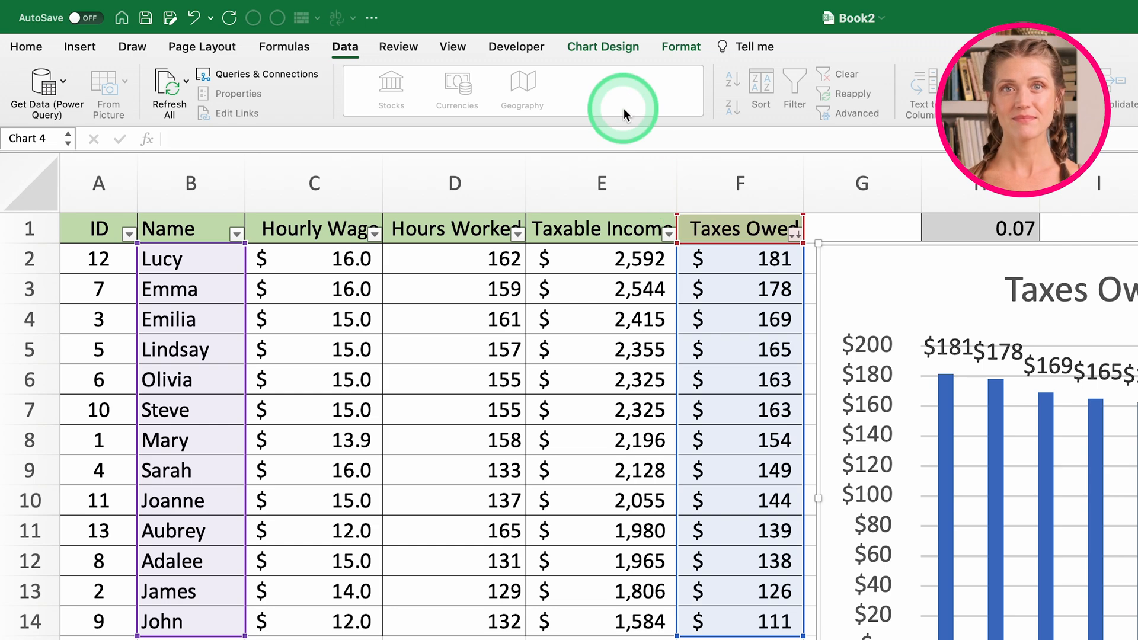
click(604, 43)
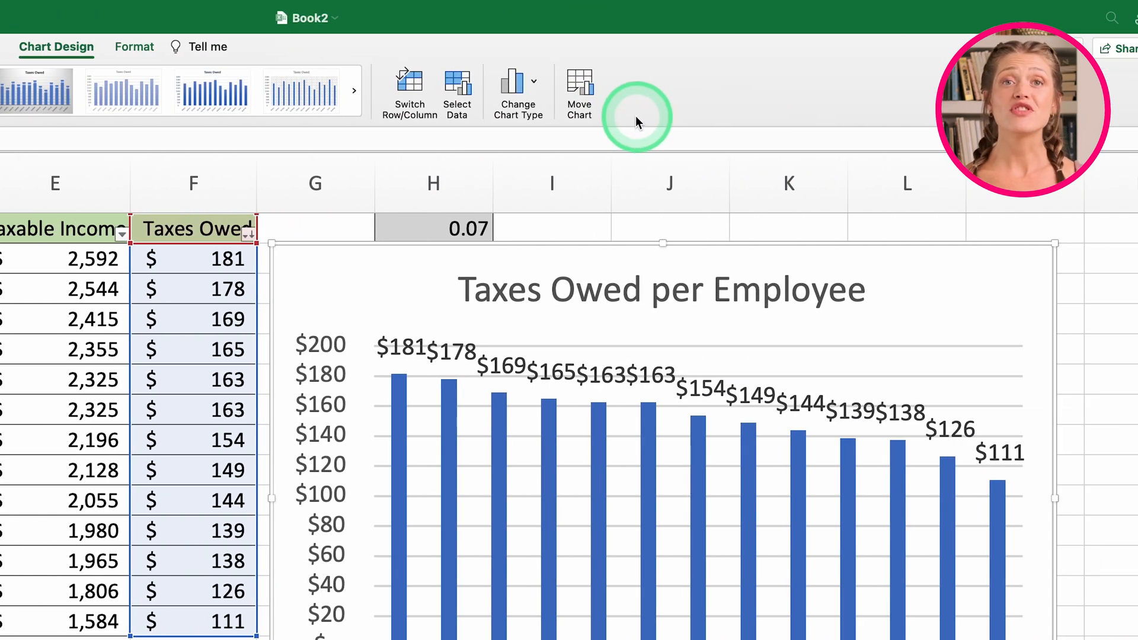
click(573, 87)
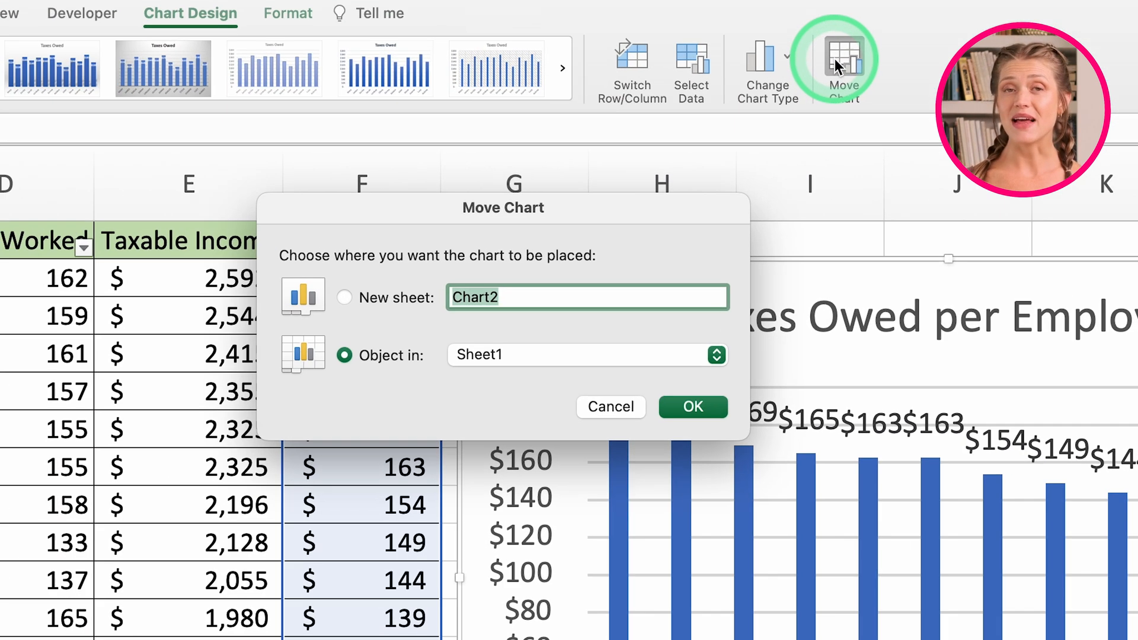
click(552, 299)
click(442, 305)
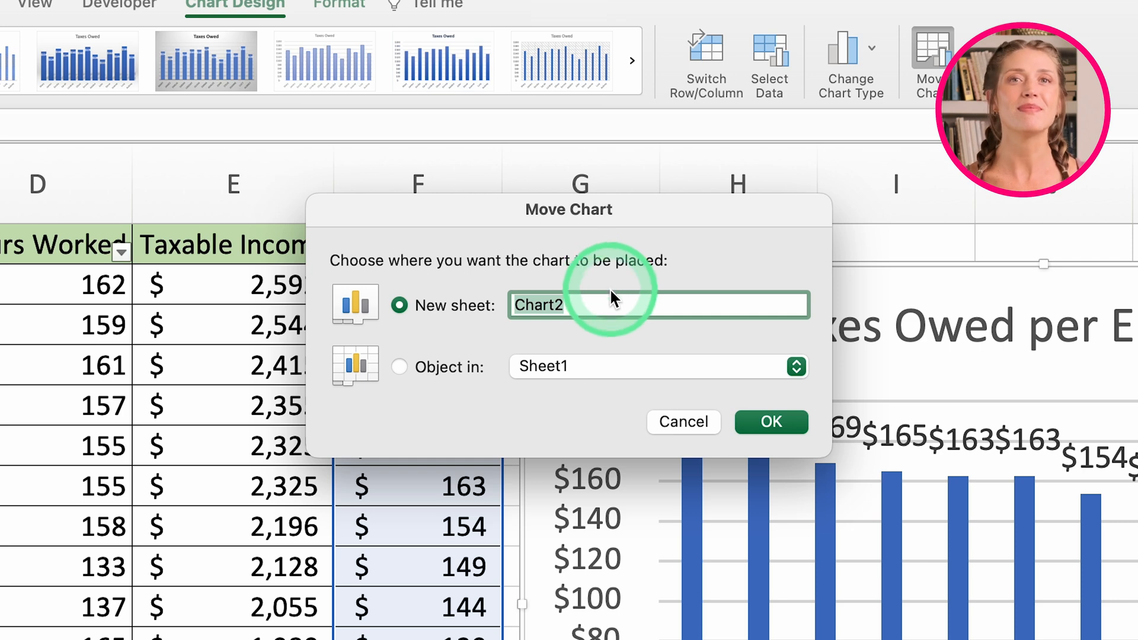
text(Tax)
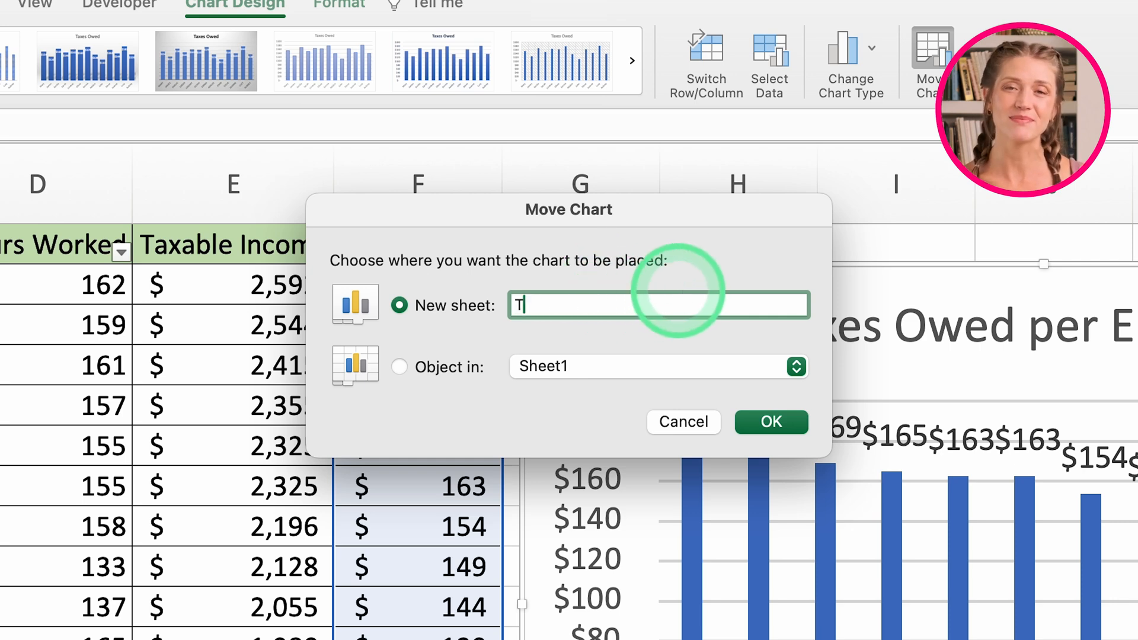
click(771, 422)
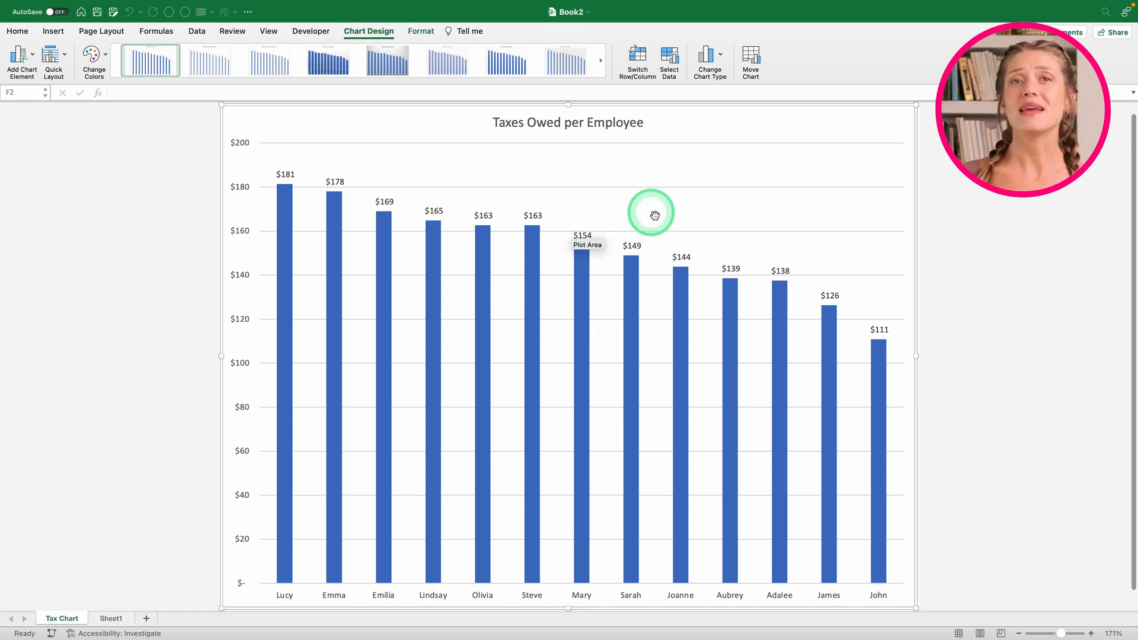
Move the chart from the Tax Chart sheet back into Sheet1 as an embedded object
mouse_move(437, 347)
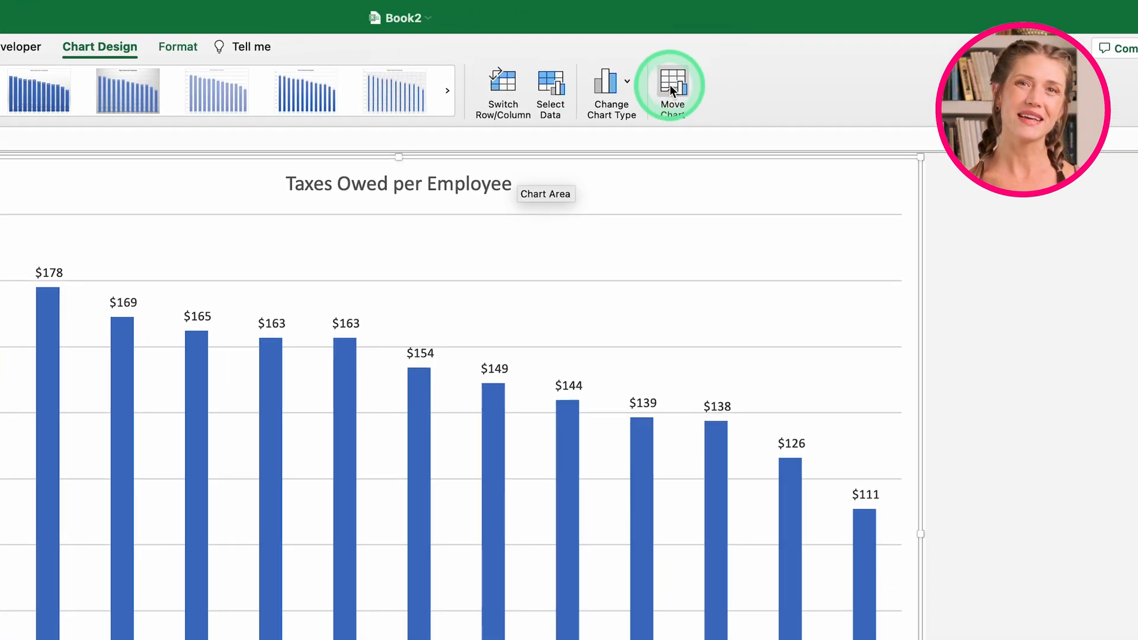
click(670, 85)
click(571, 338)
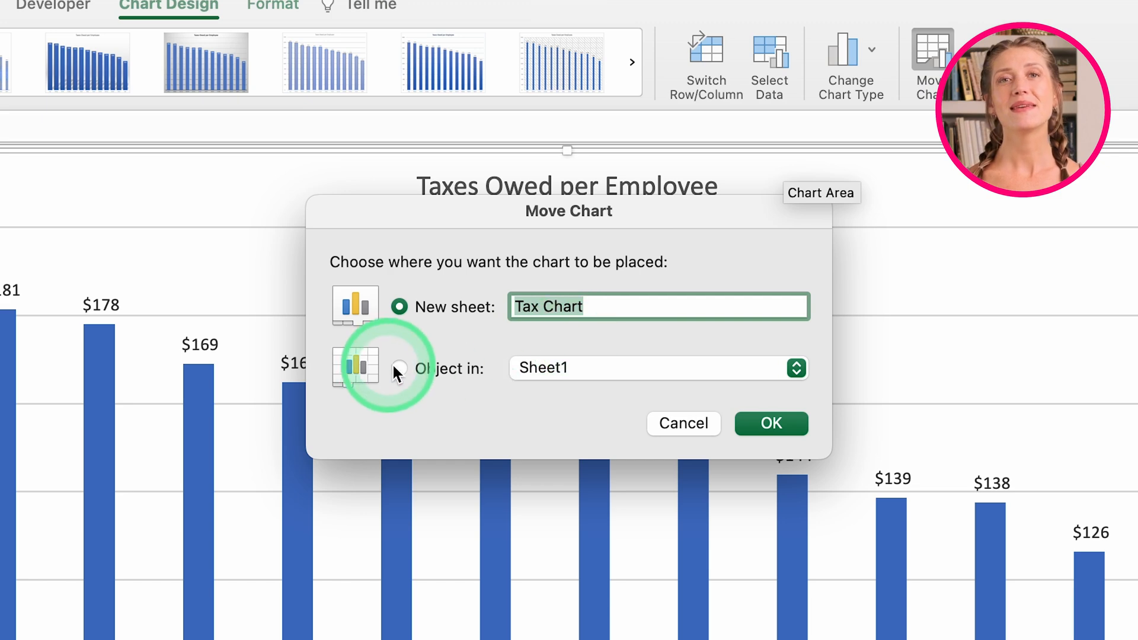
click(399, 368)
click(744, 417)
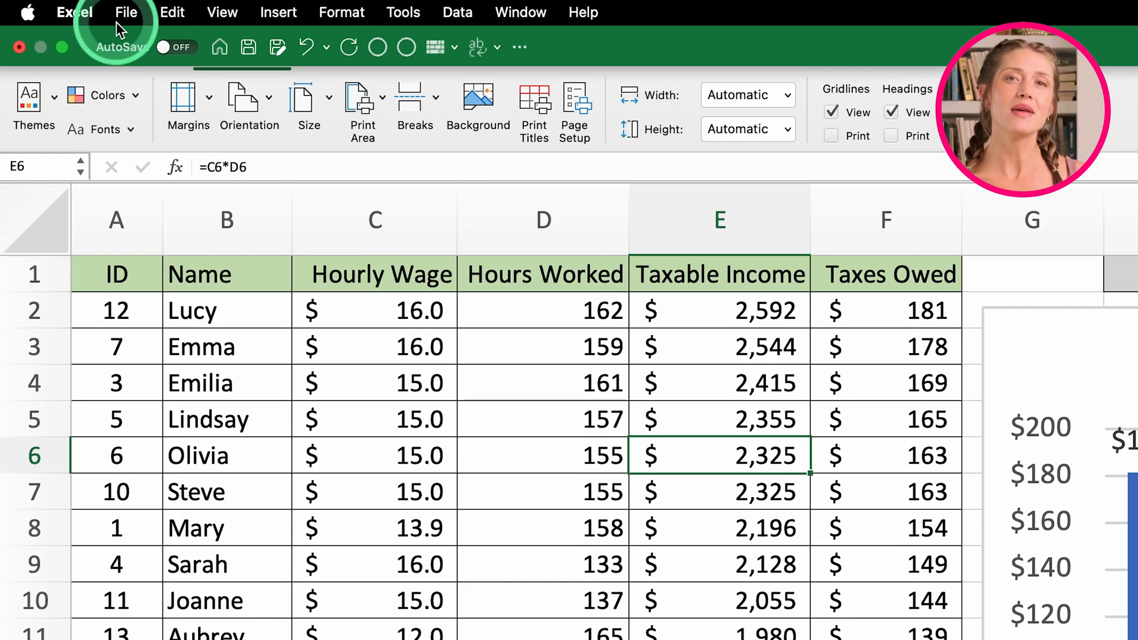
Review the print preview and print settings for the payroll sheet, and leave without printing
click(70, 6)
click(189, 584)
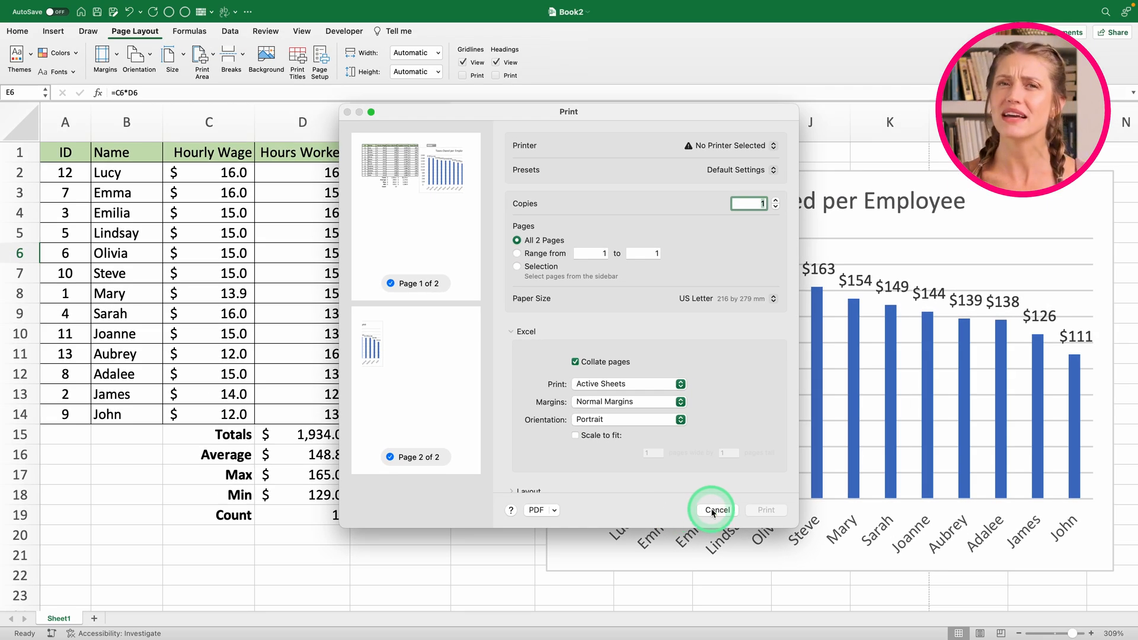
click(715, 510)
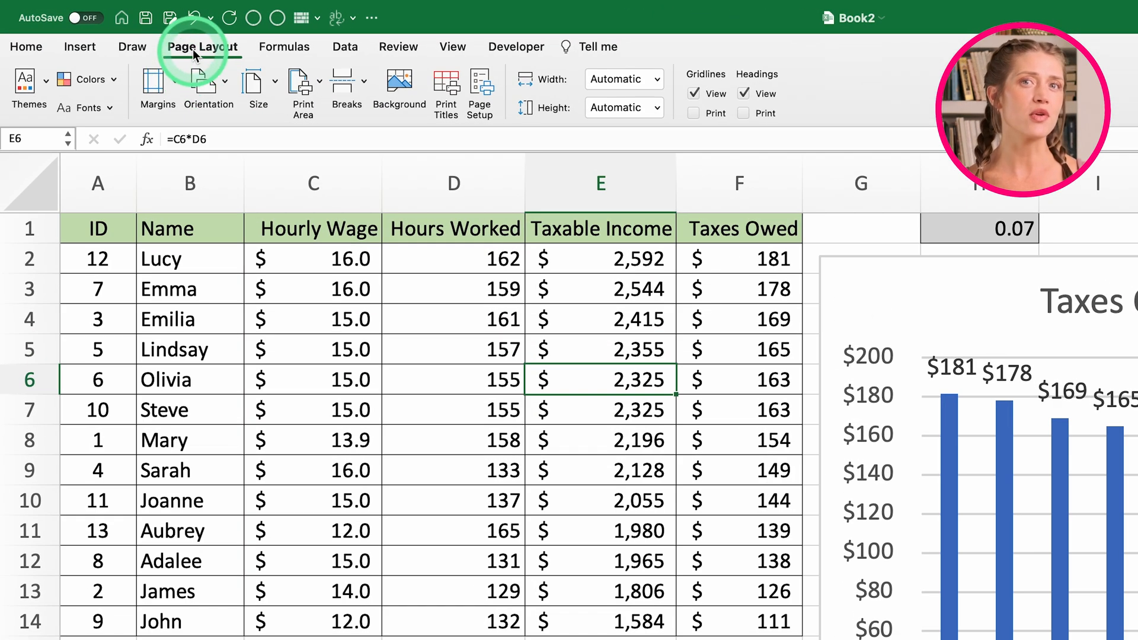
Set the payroll sheet's page orientation to Landscape, check it in the print preview, and leave without printing
click(209, 89)
click(256, 172)
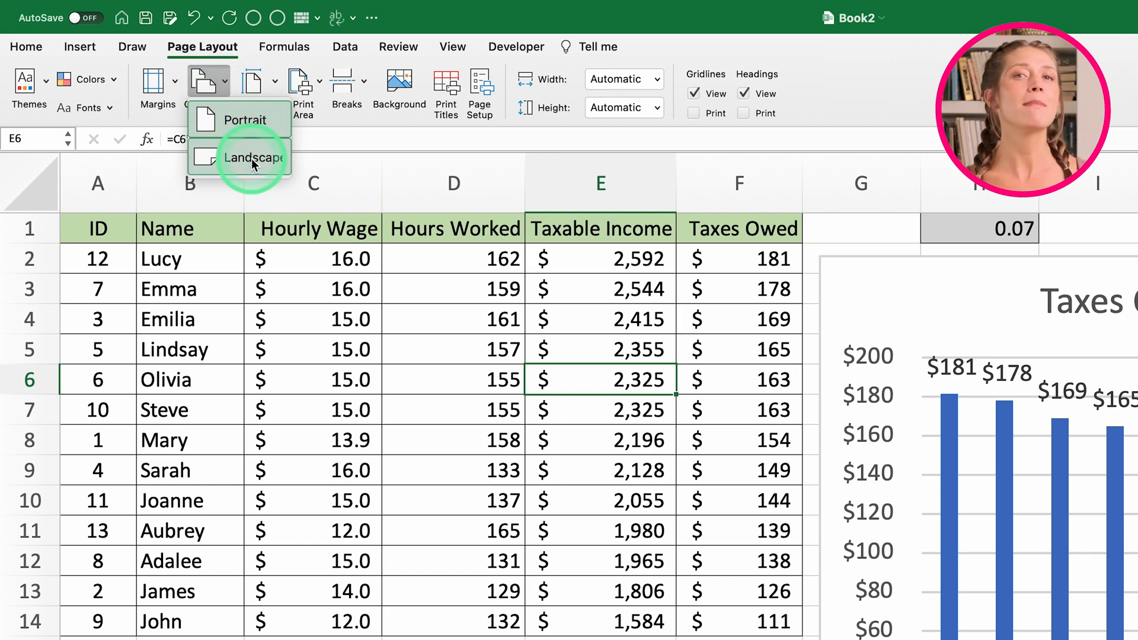
click(251, 159)
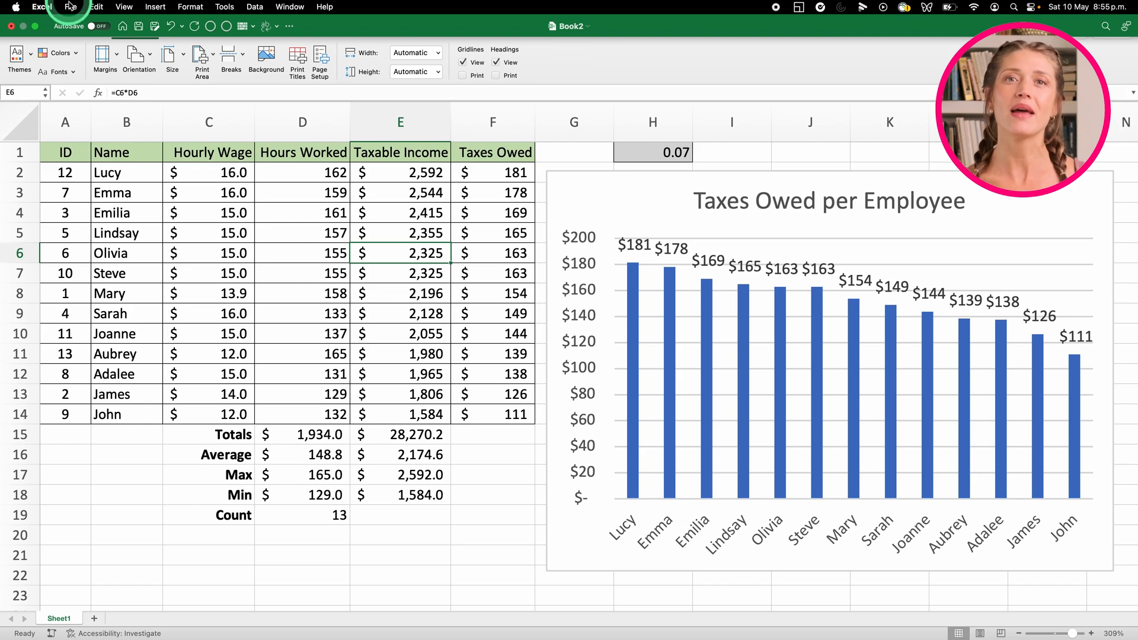
click(69, 5)
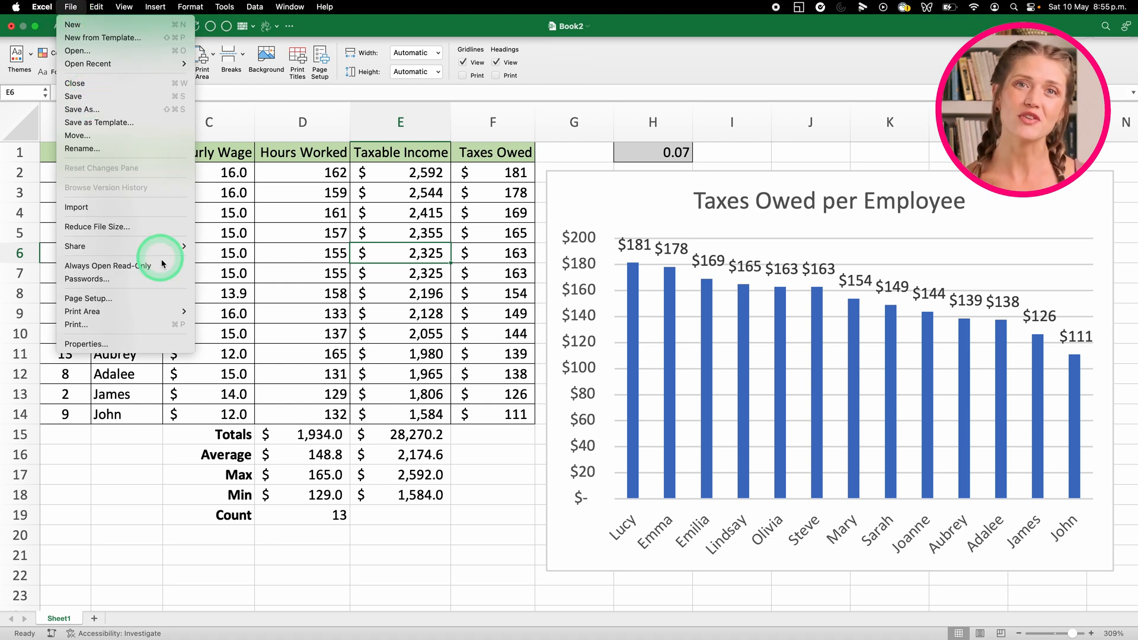
click(142, 330)
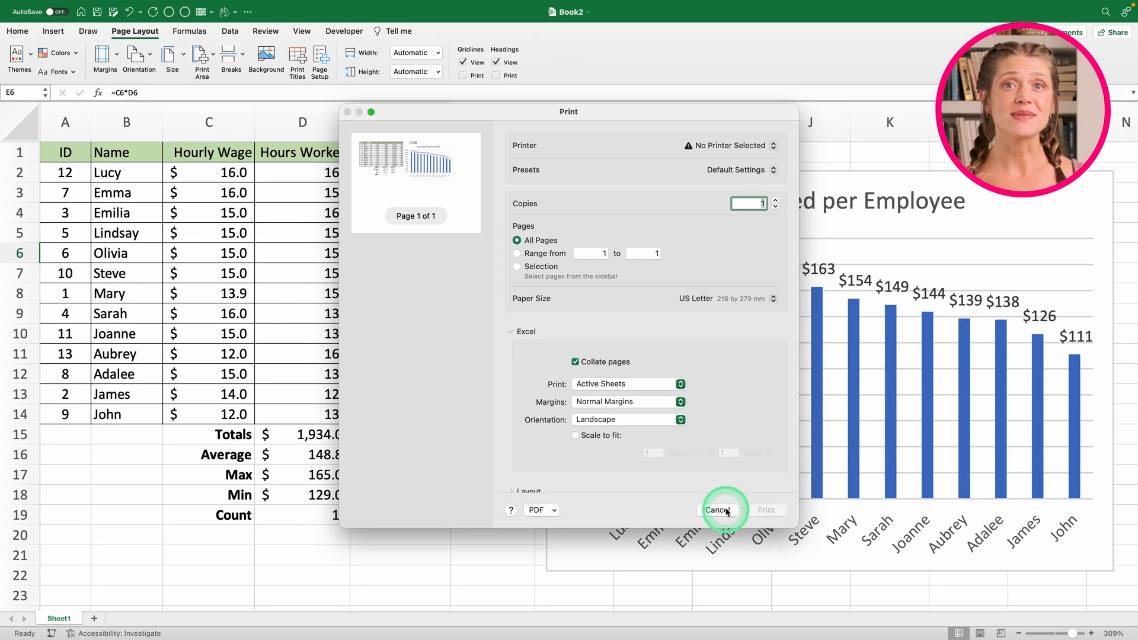
click(726, 510)
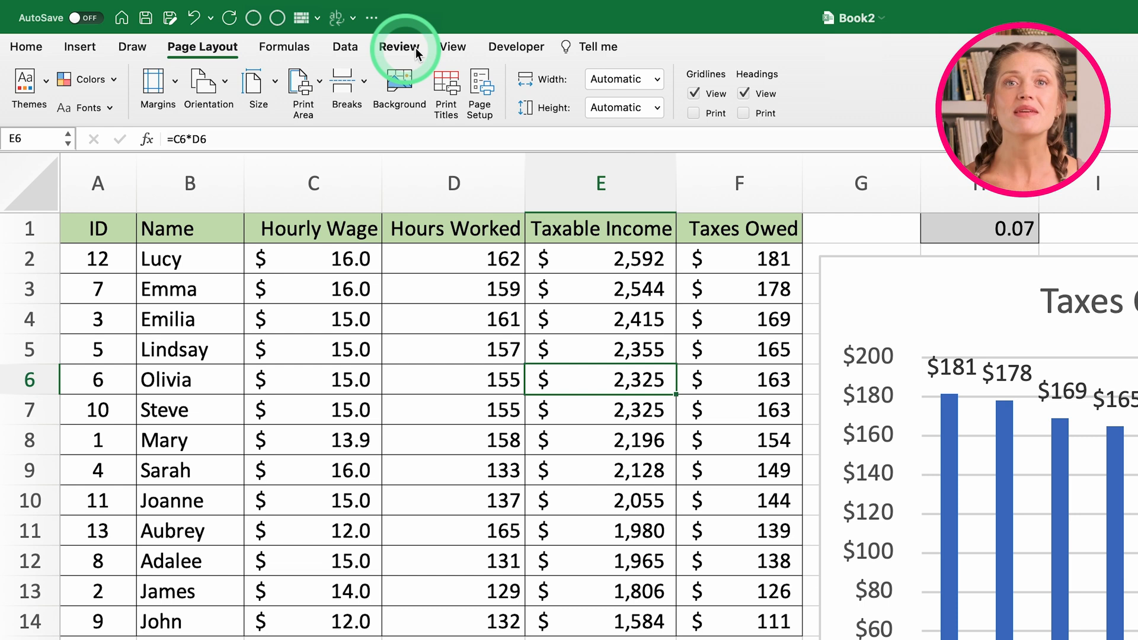
Adjust the print area in Page Break Preview to end at column N and row 24, and return to Normal view
click(453, 46)
click(301, 94)
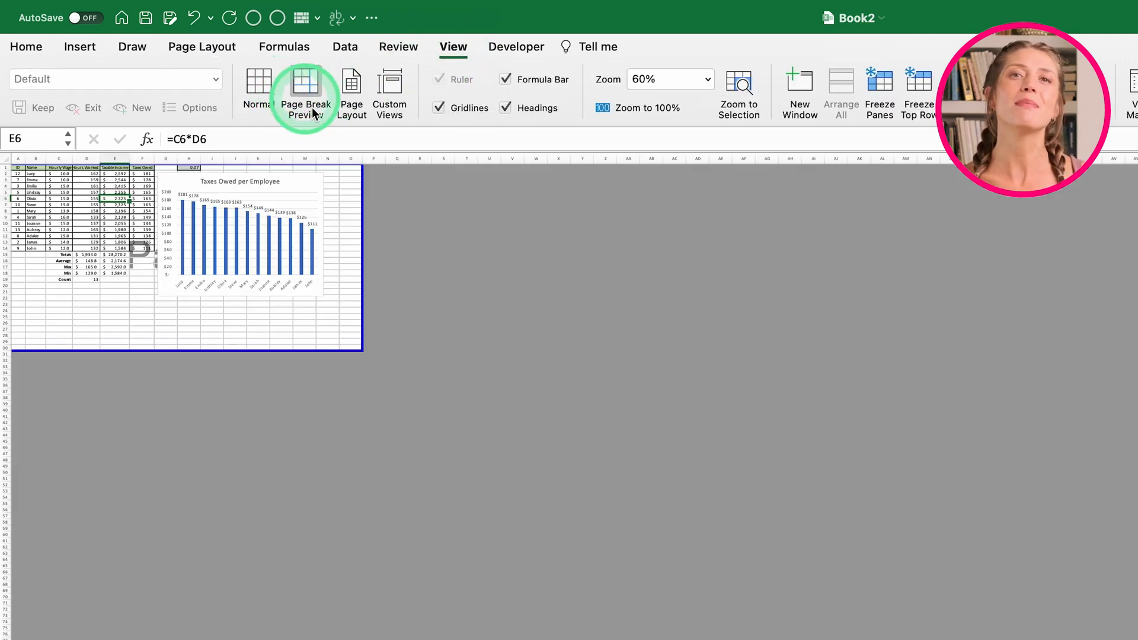
drag(363, 240, 430, 254)
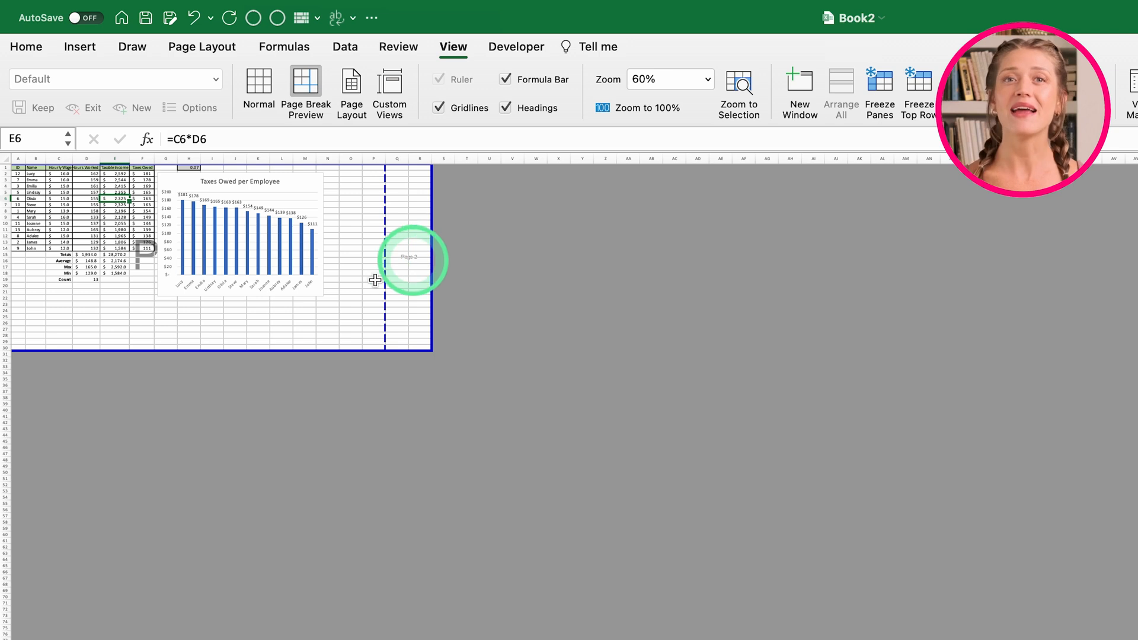
drag(379, 303, 337, 287)
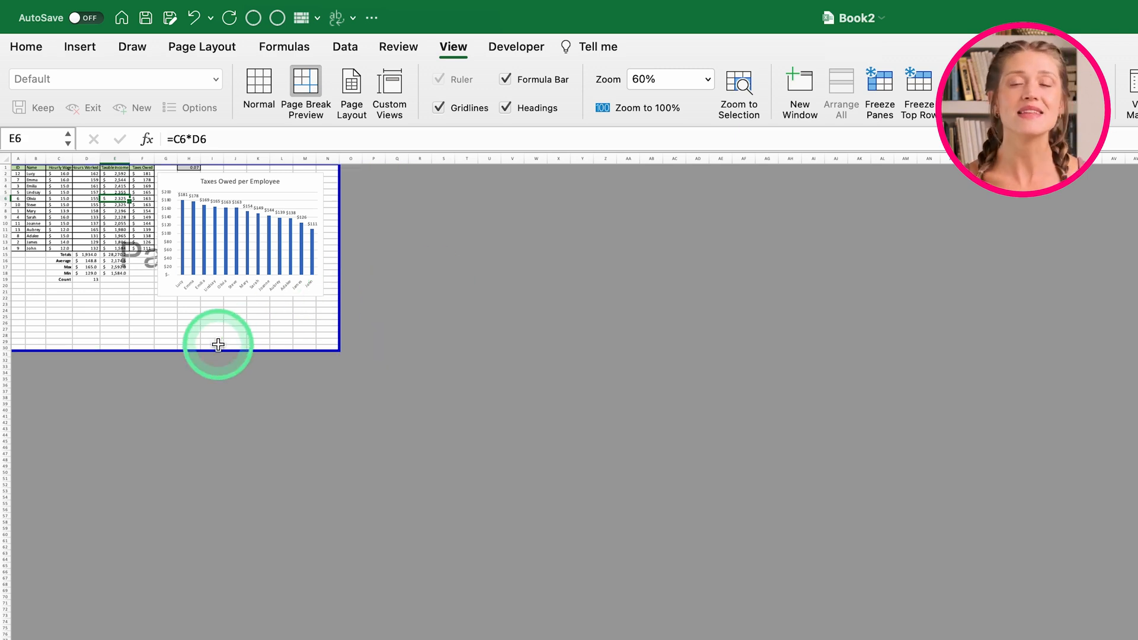
drag(219, 349, 218, 290)
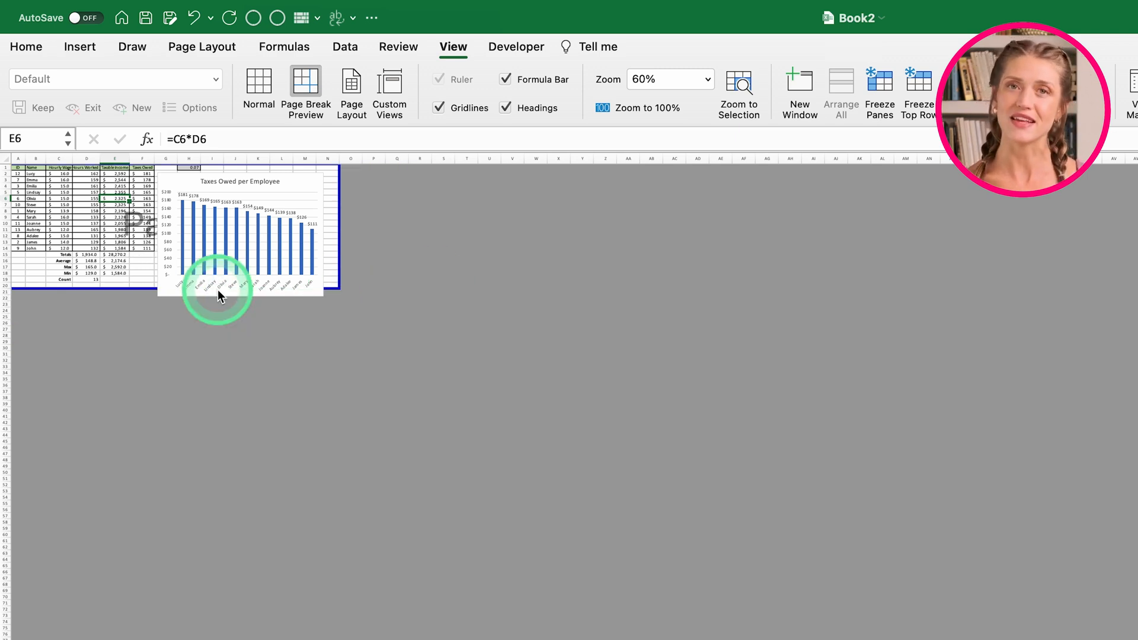
drag(128, 291, 138, 312)
key(Escape)
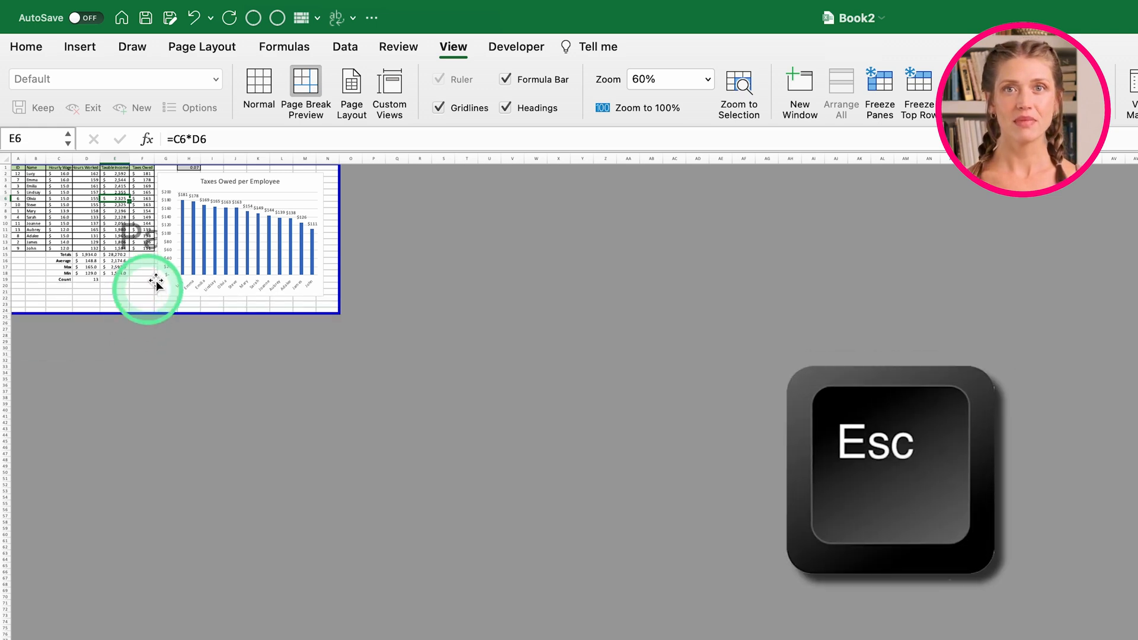
click(255, 87)
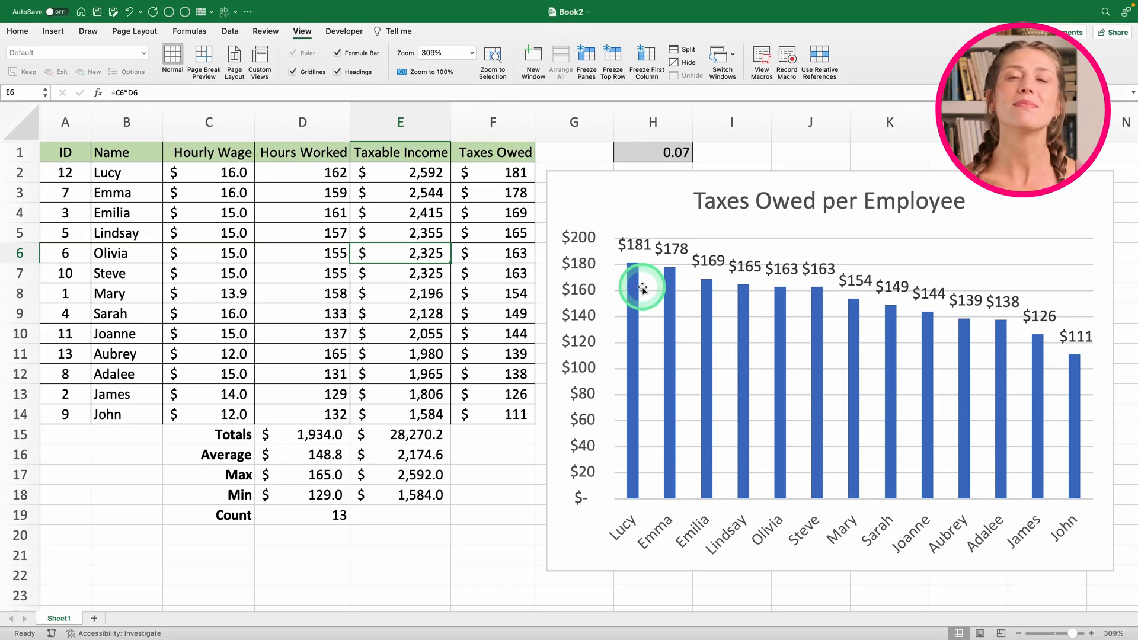
Turn on Scale to fit in the print settings, at 1 page wide by 1 page tall
click(71, 7)
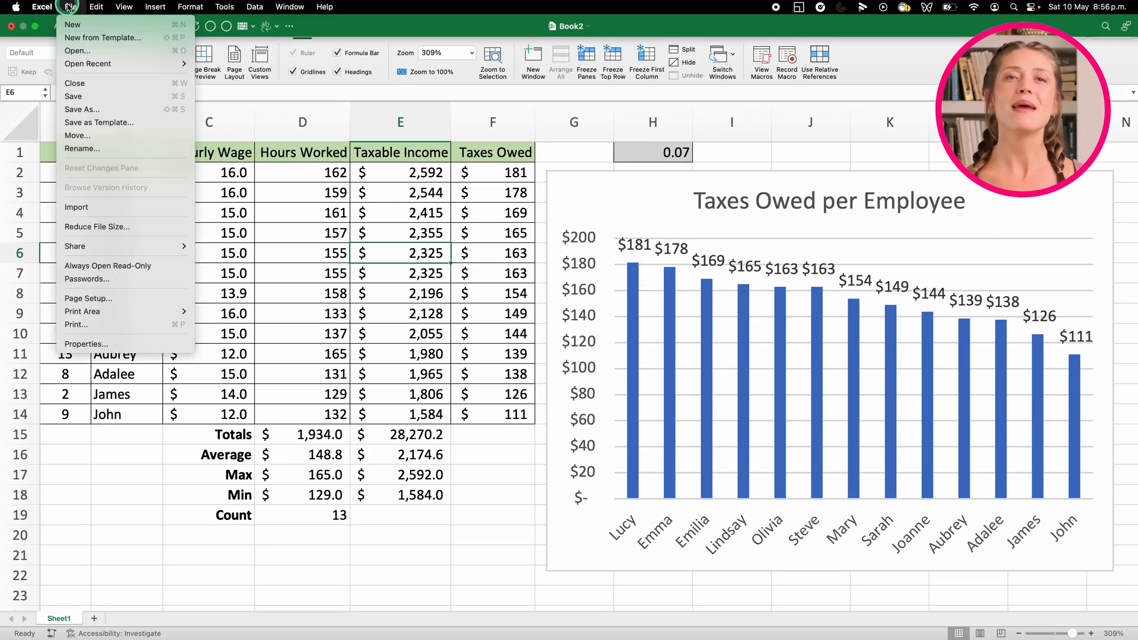
click(103, 323)
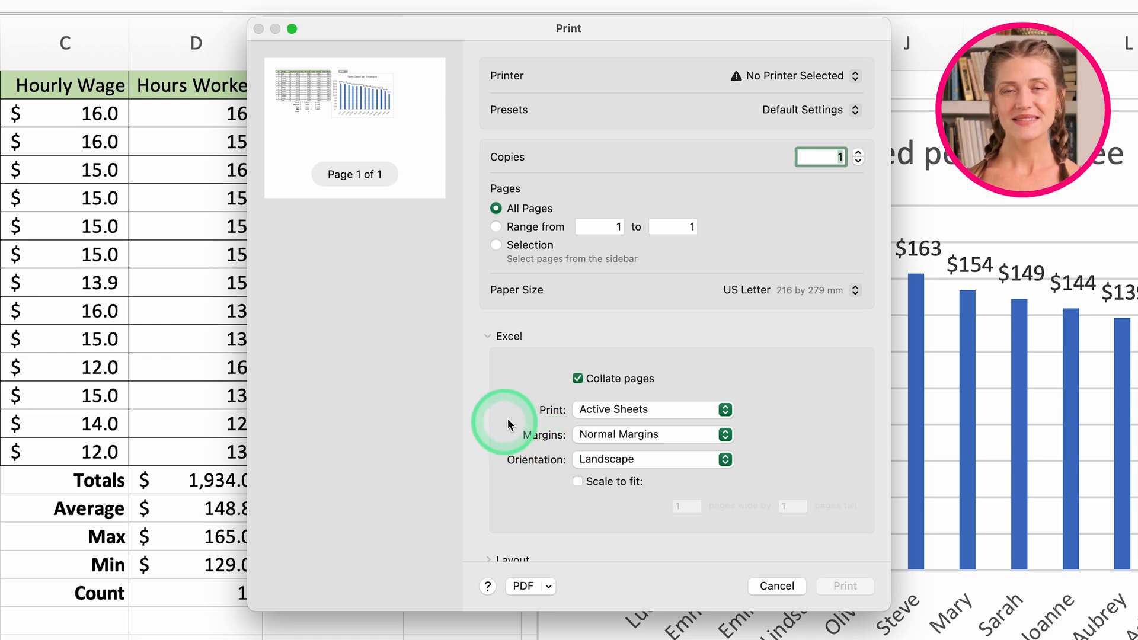
click(578, 481)
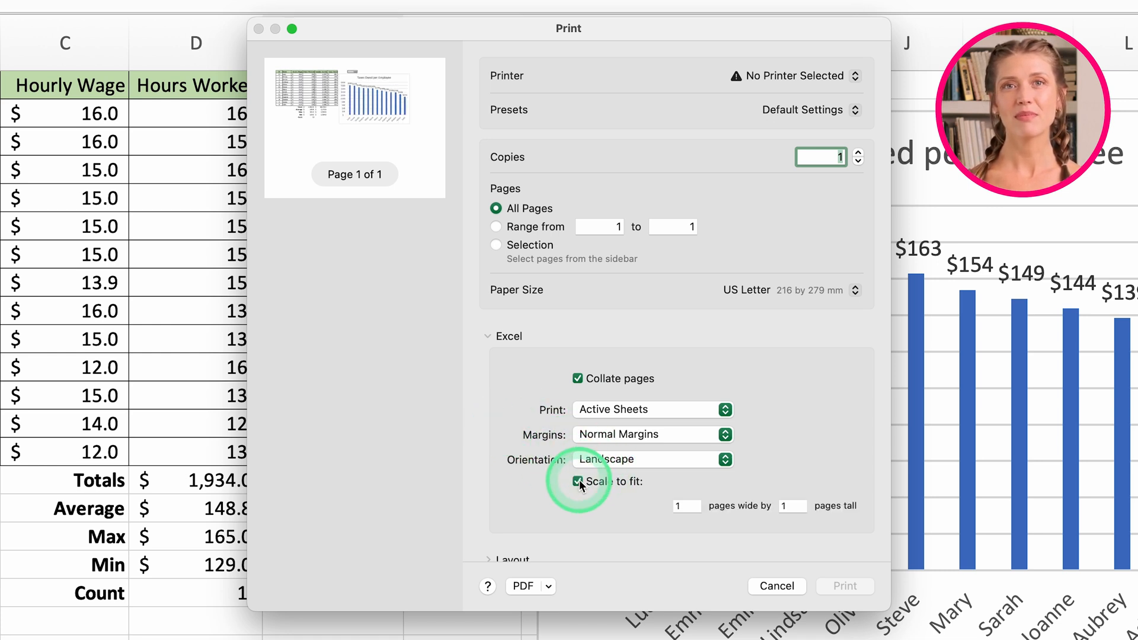
scroll(641, 520, down, 3)
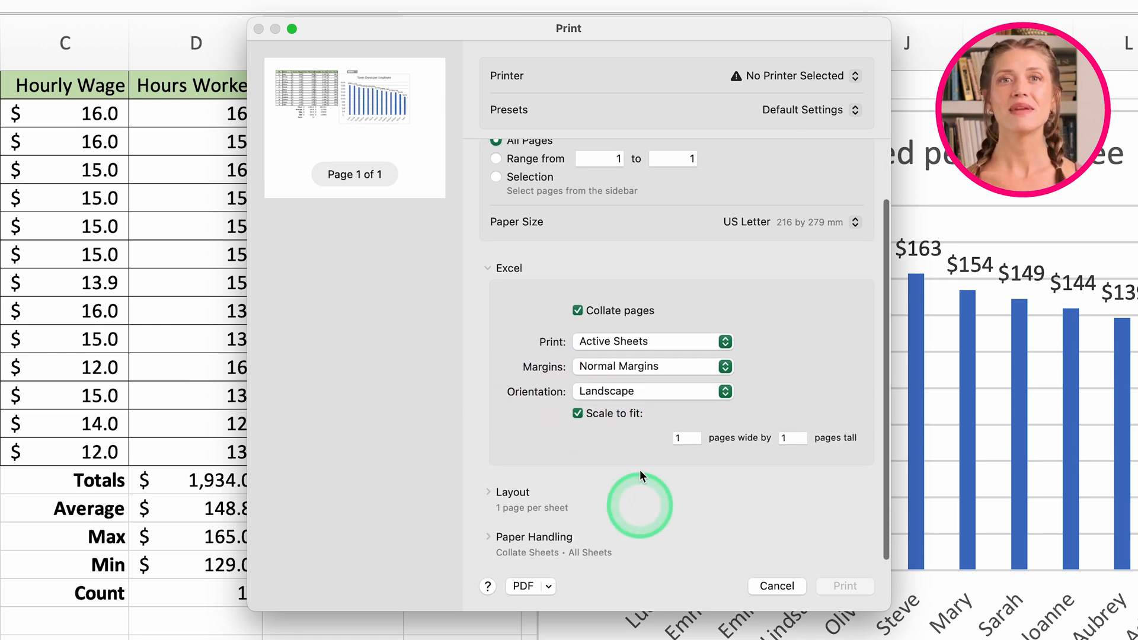
click(578, 413)
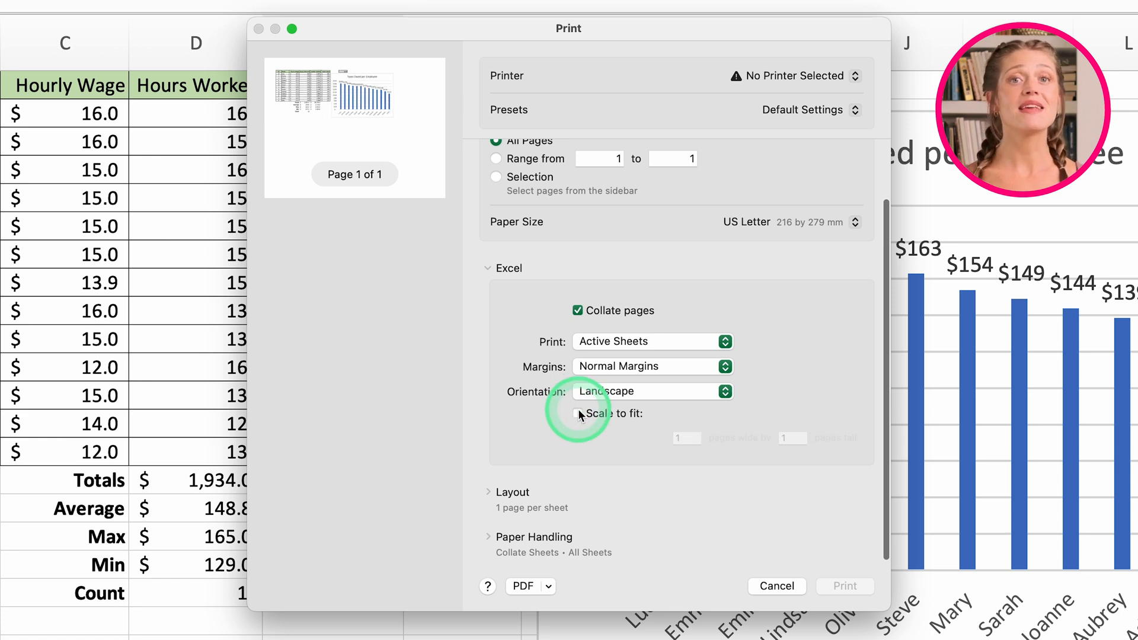
click(578, 413)
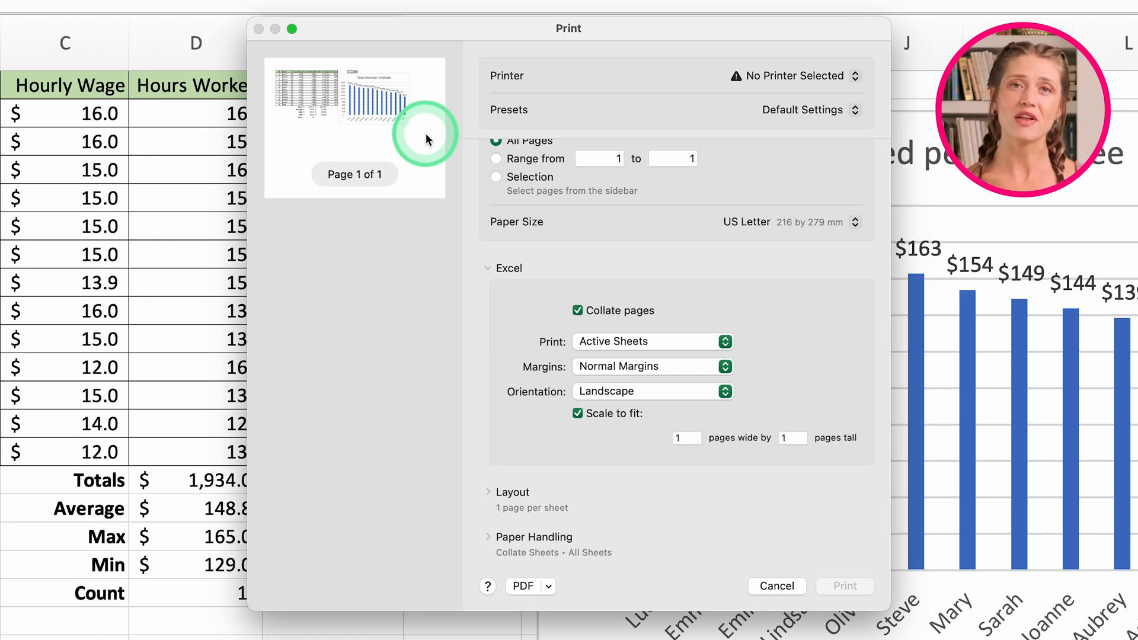
Review the choices for which part of the workbook to print, and leave the print settings without printing
scroll(576, 254, up, 2)
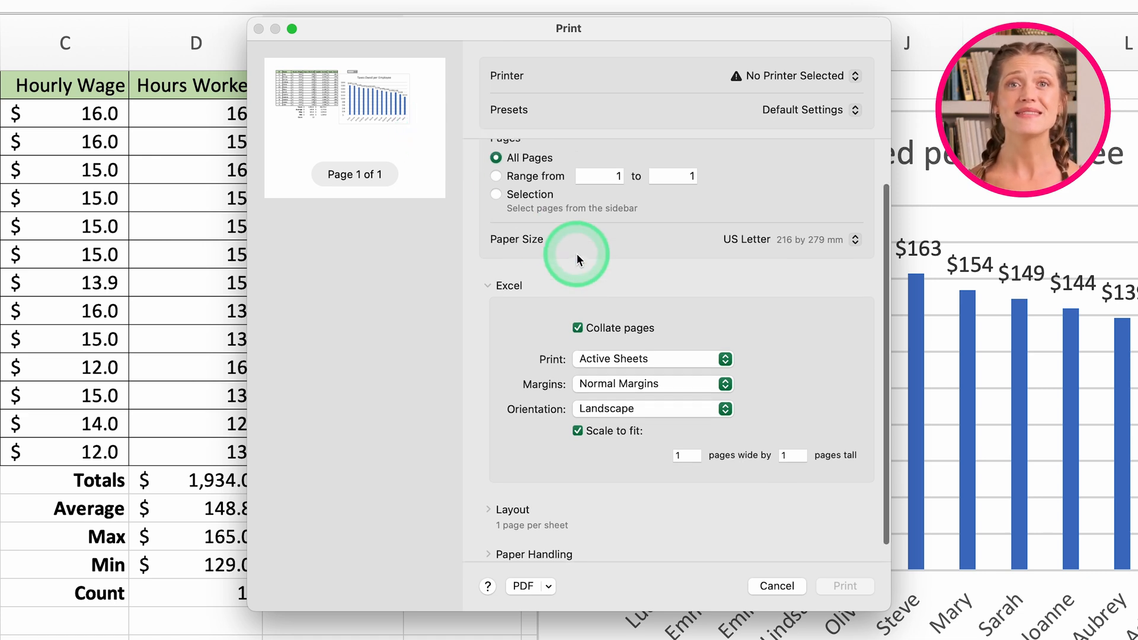
scroll(576, 254, up, 3)
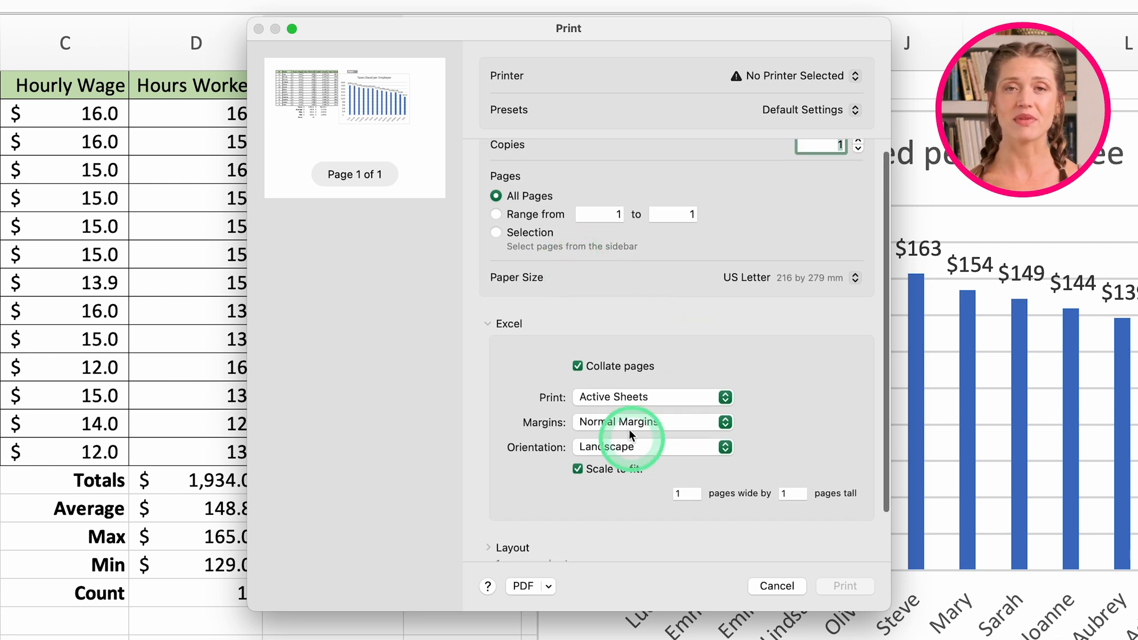
click(655, 396)
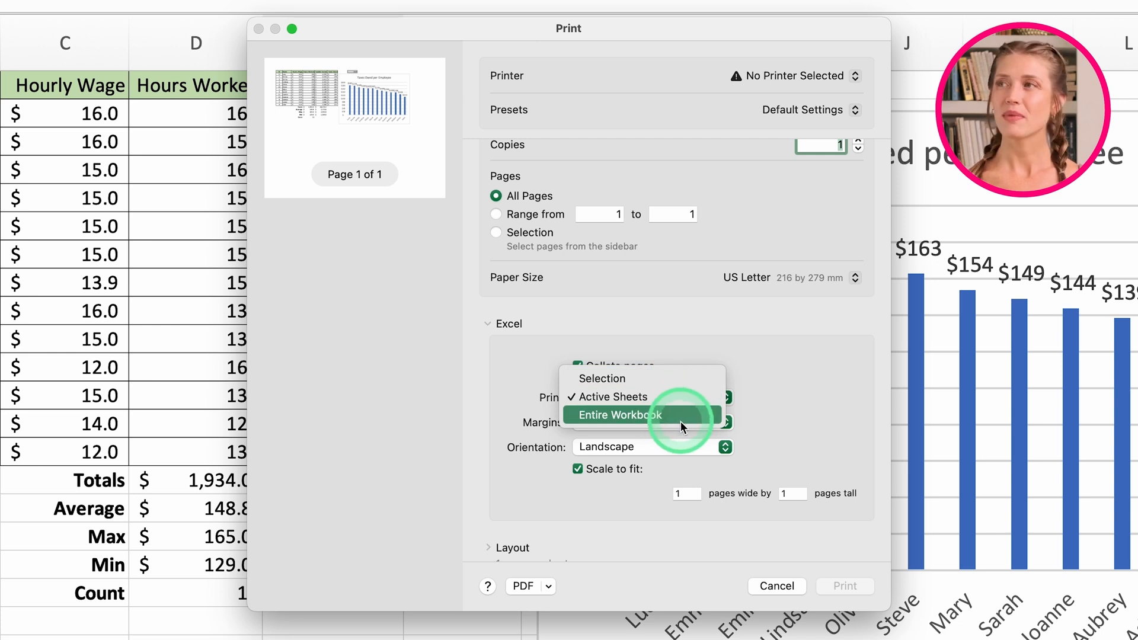
click(700, 354)
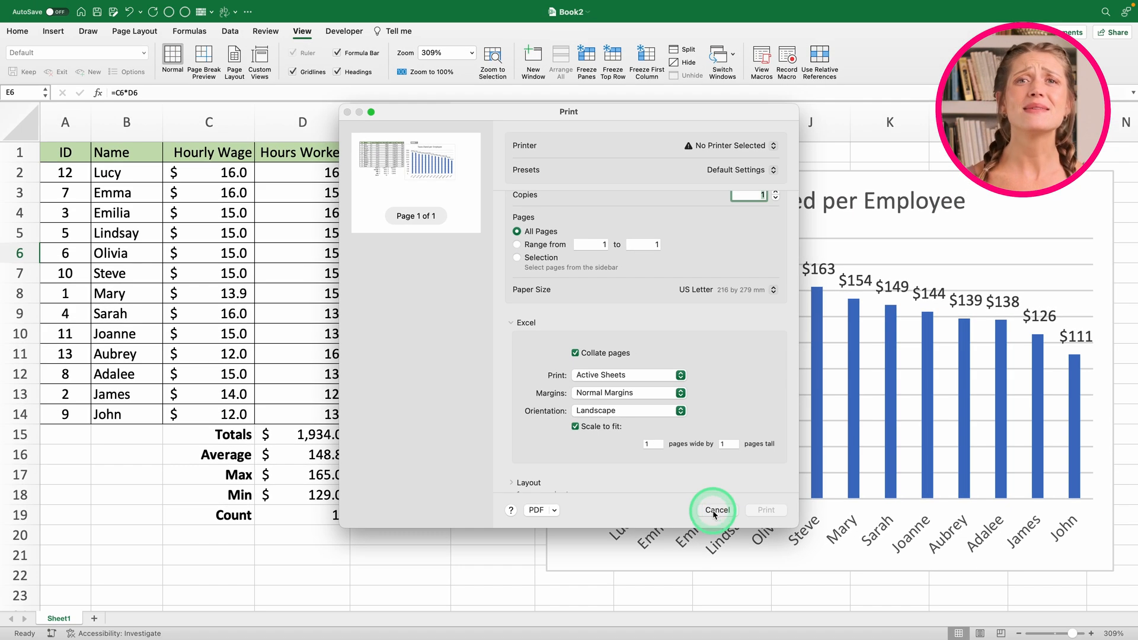
click(776, 586)
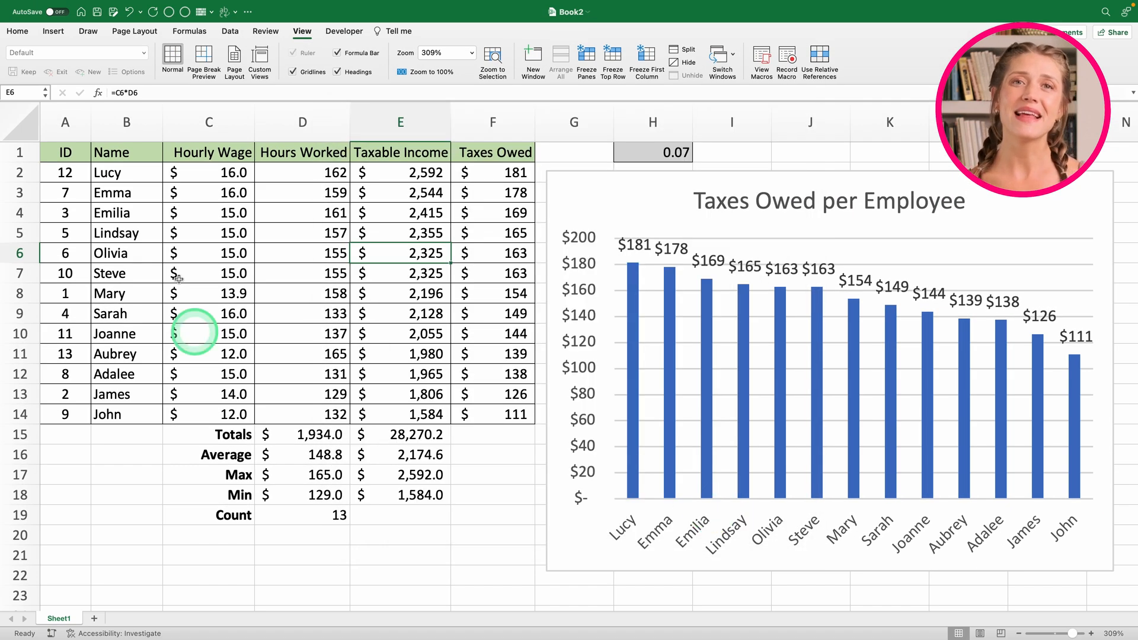
Select the payroll range B1:F14 and set the print settings to print only the Selection, with Scale to fit on
drag(113, 152, 508, 423)
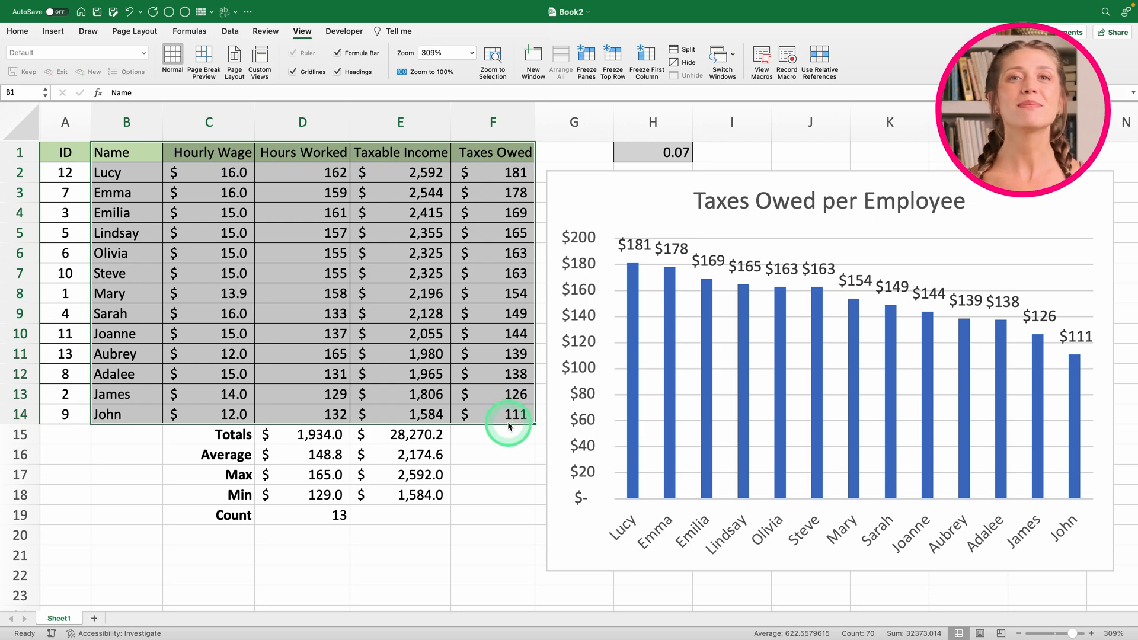
key(super+p)
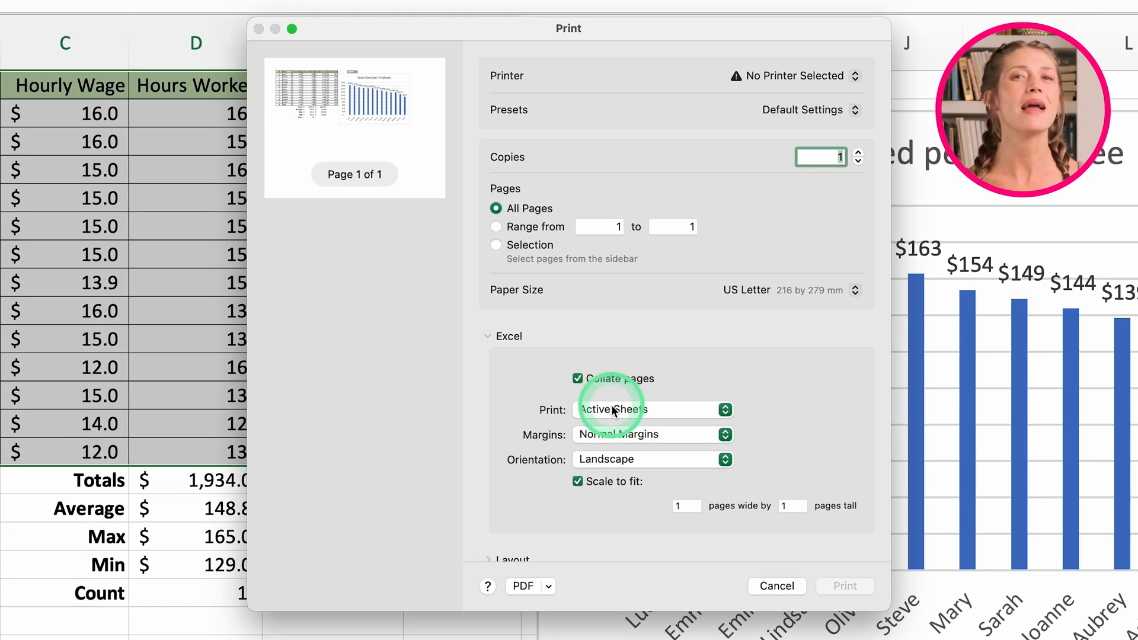
click(613, 410)
click(622, 390)
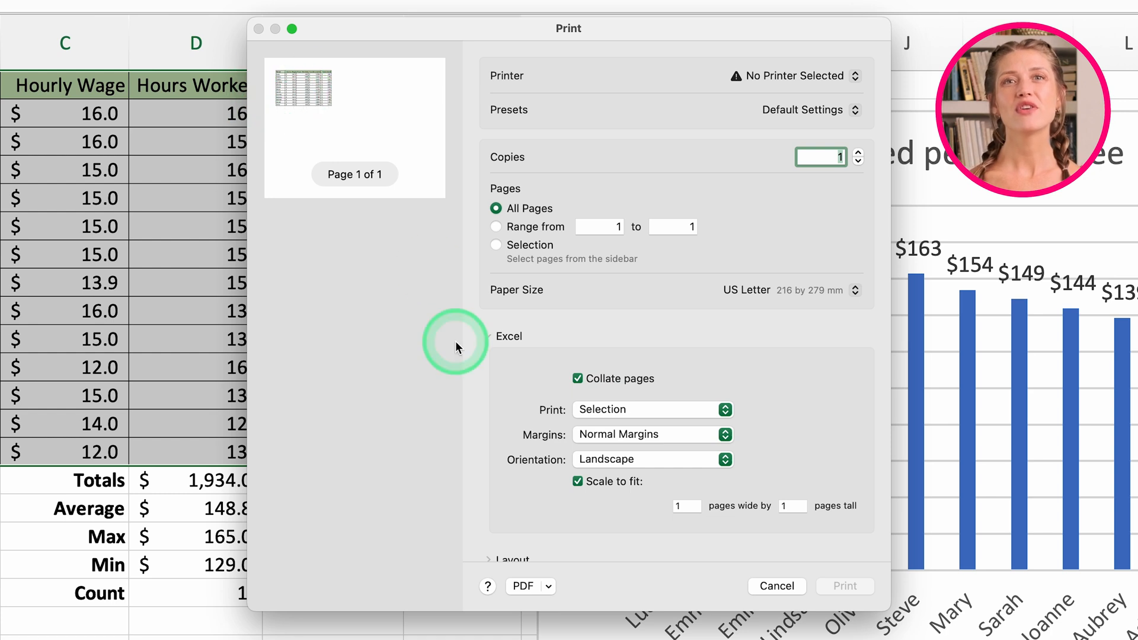
click(577, 483)
click(577, 483)
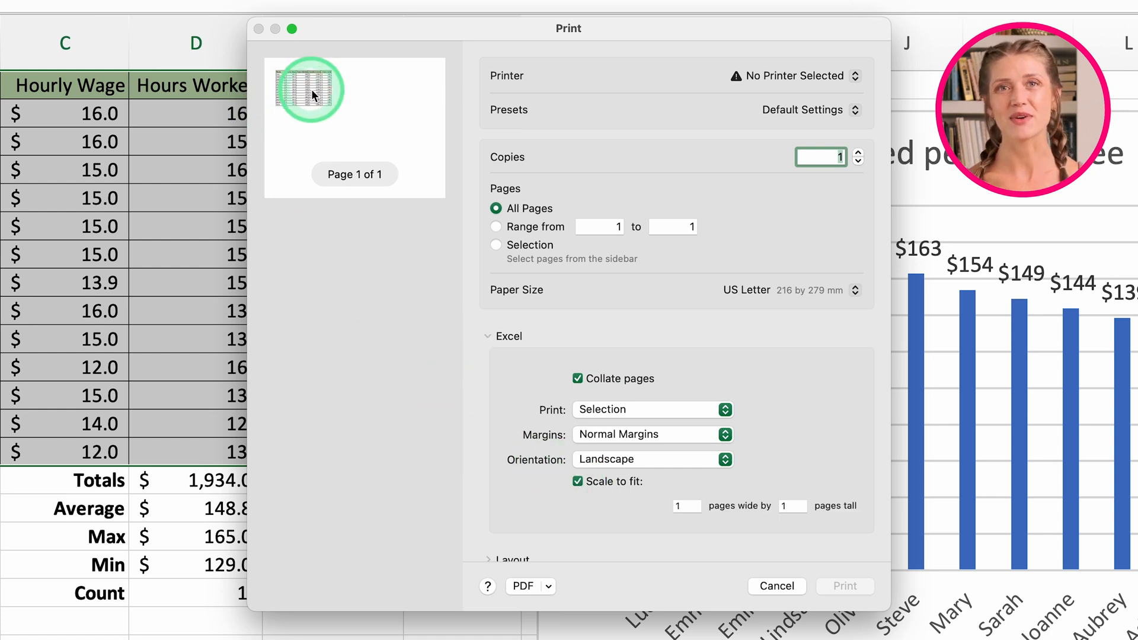
Check the available printers, and save the selection as a PDF named Book2 in the Downloads folder
click(793, 74)
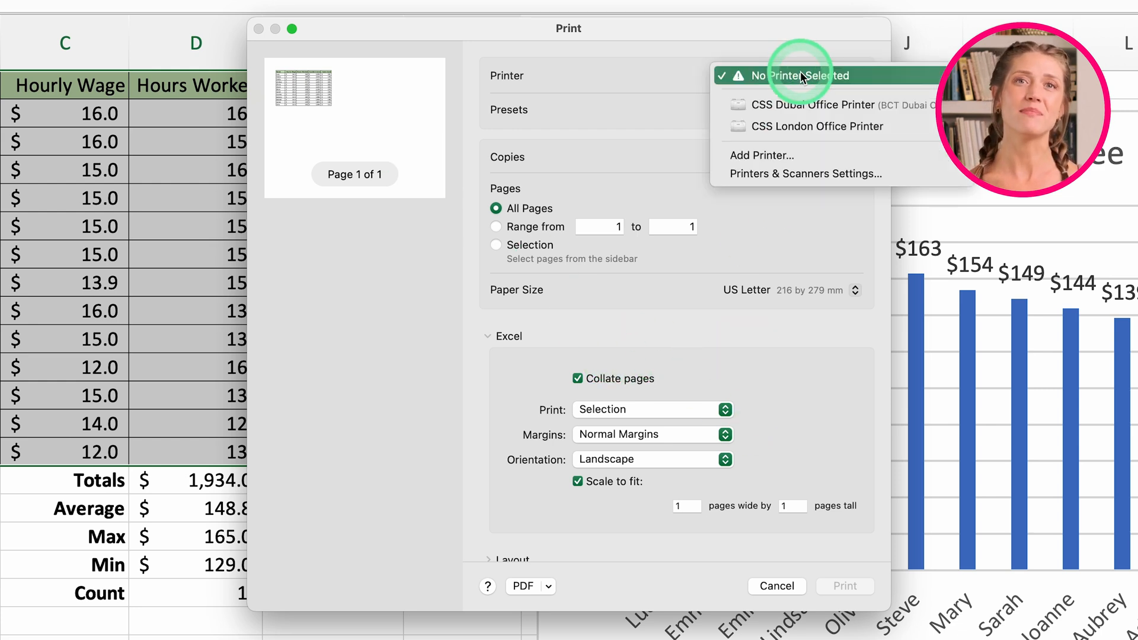
click(603, 569)
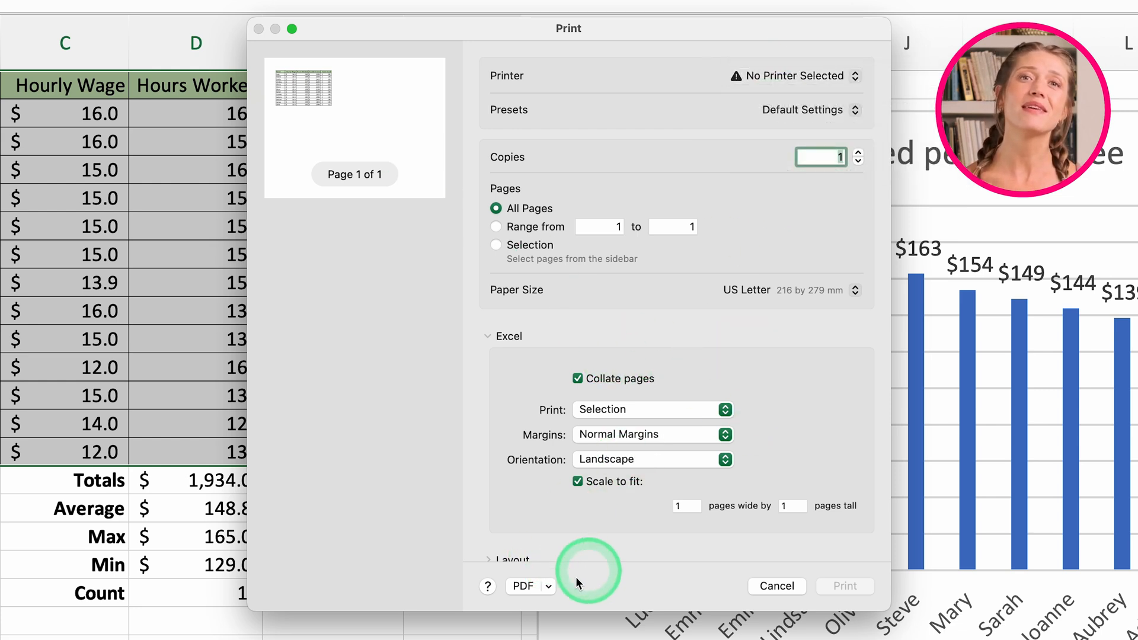
click(521, 586)
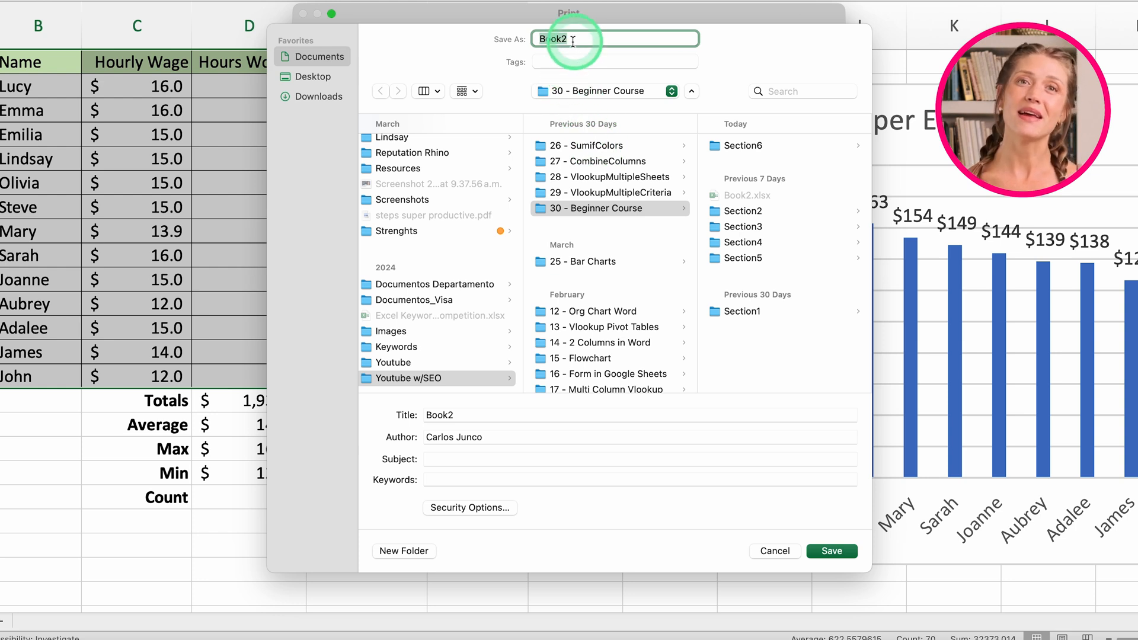
click(310, 76)
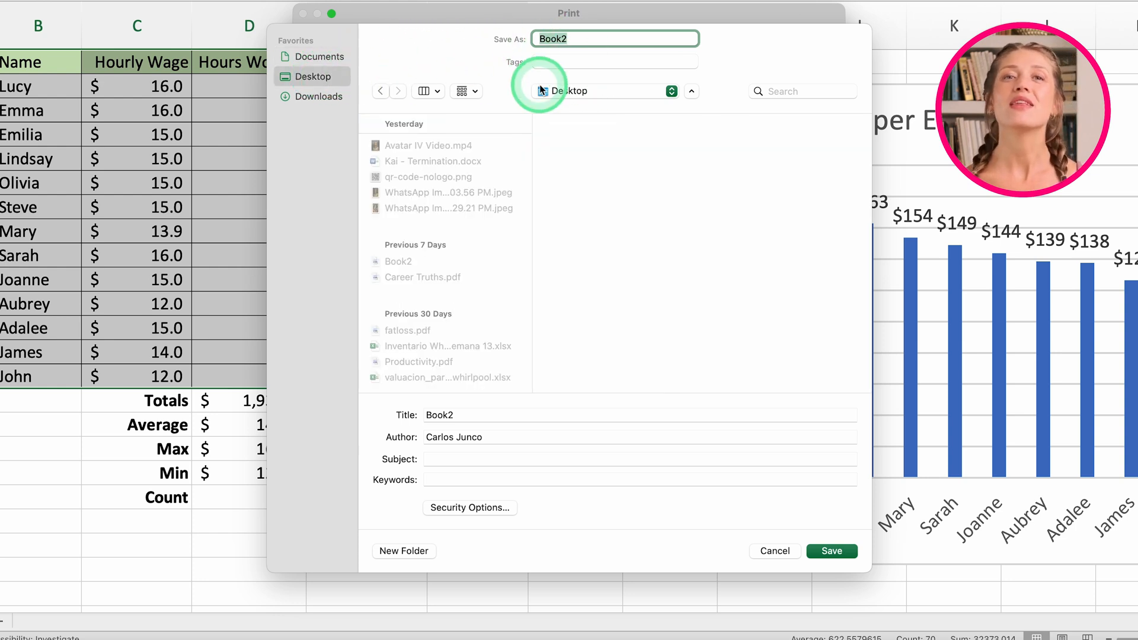
click(317, 57)
click(315, 100)
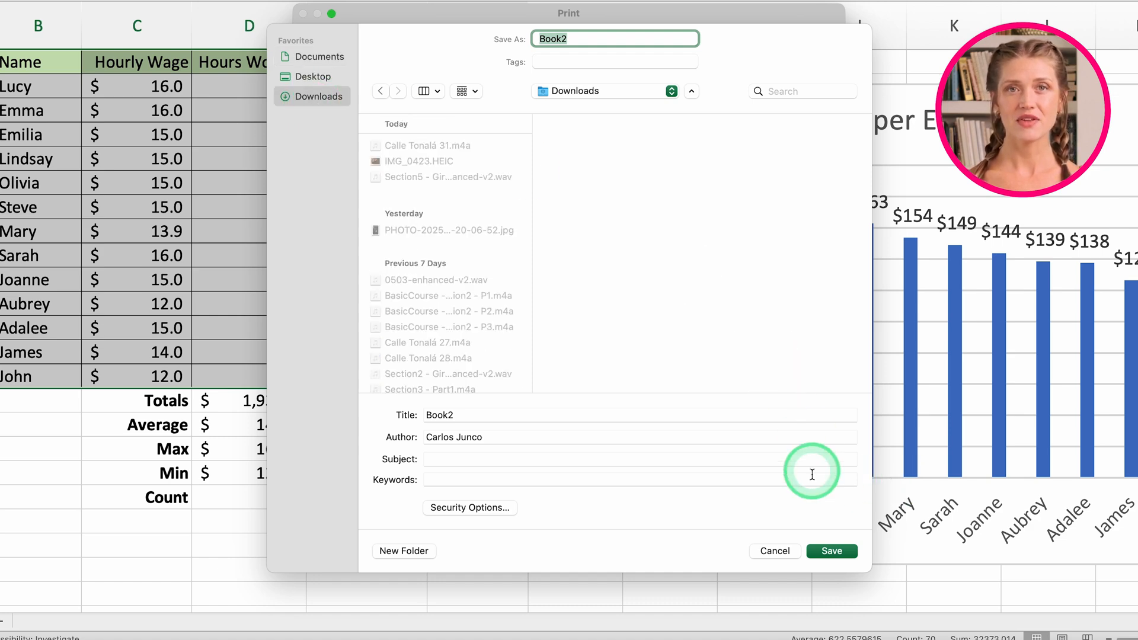
click(832, 552)
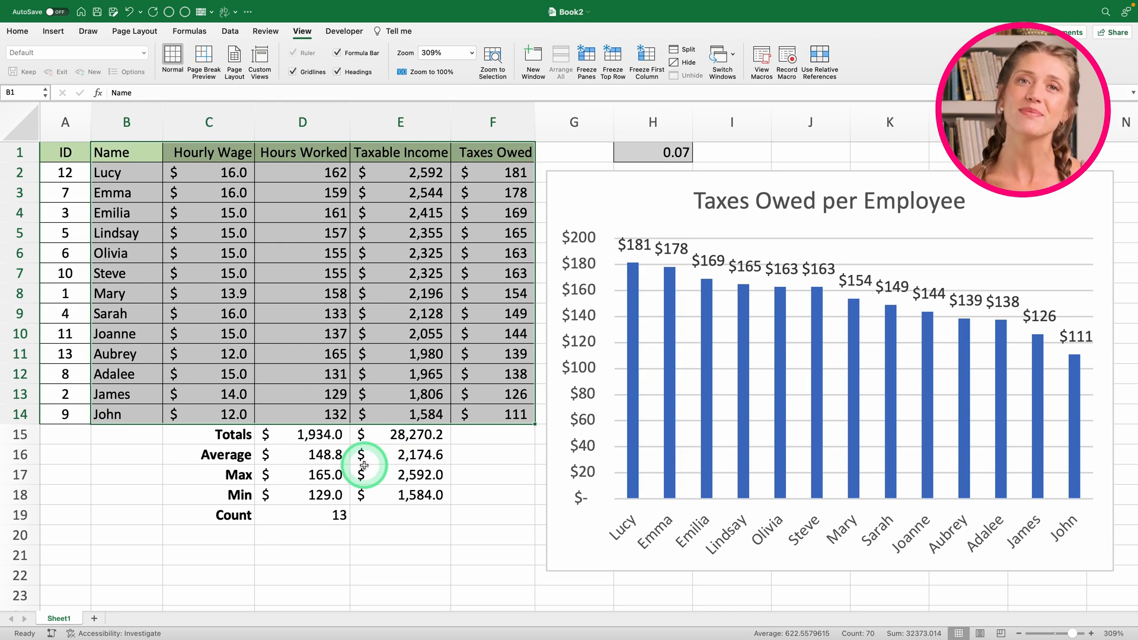
mouse_move(138, 639)
click(162, 603)
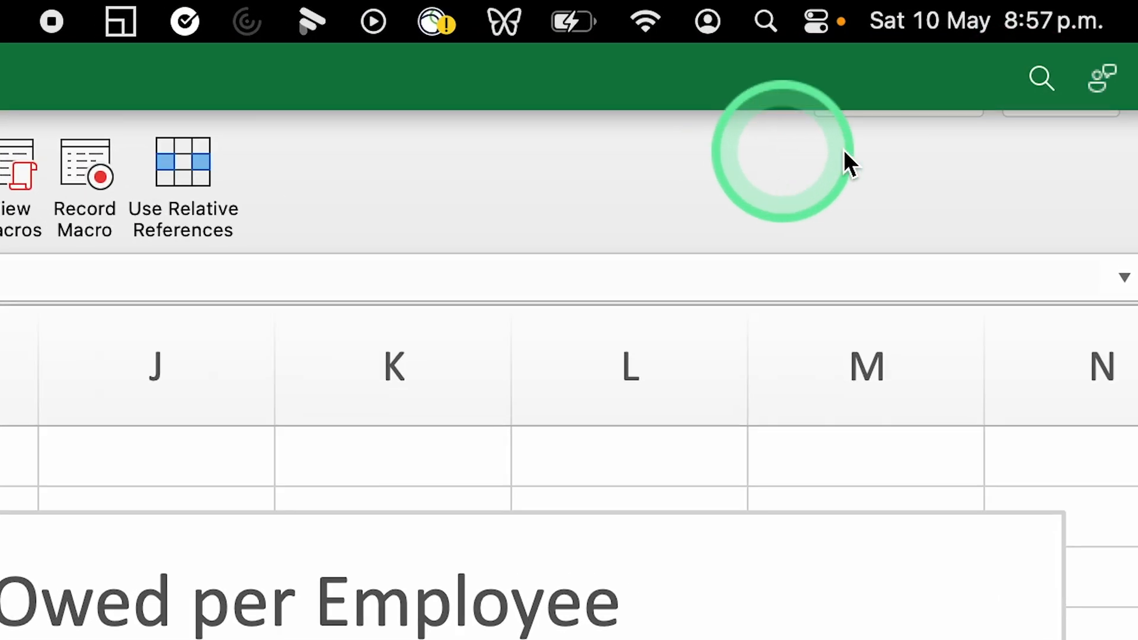
Open the sharing options for the workbook and review the cloud places it can be uploaded to
click(1070, 102)
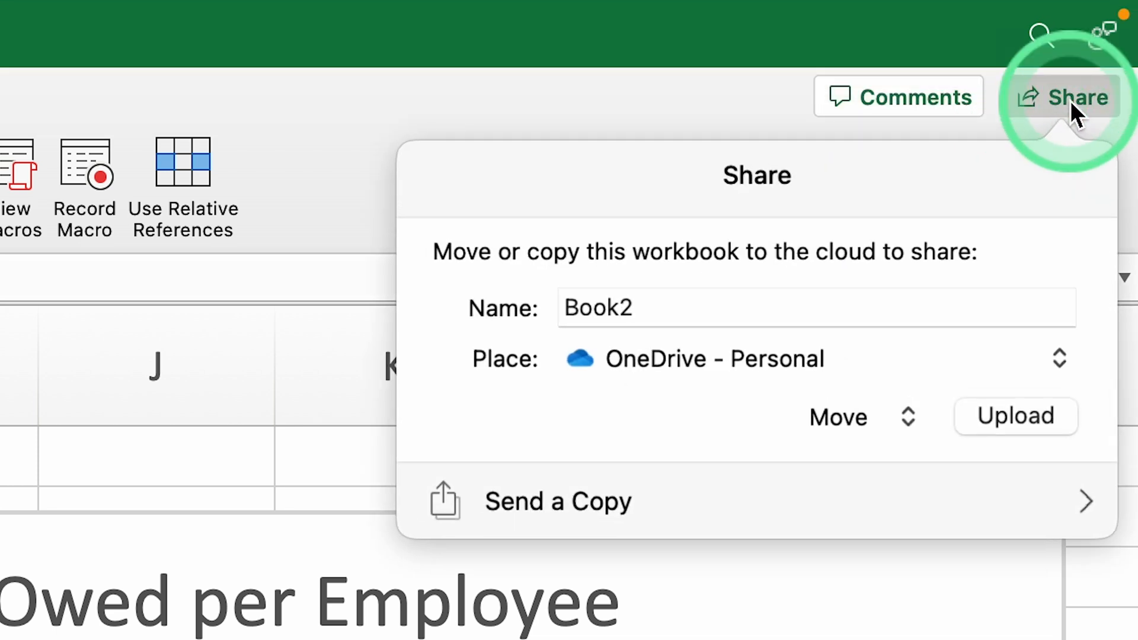
click(707, 351)
click(707, 350)
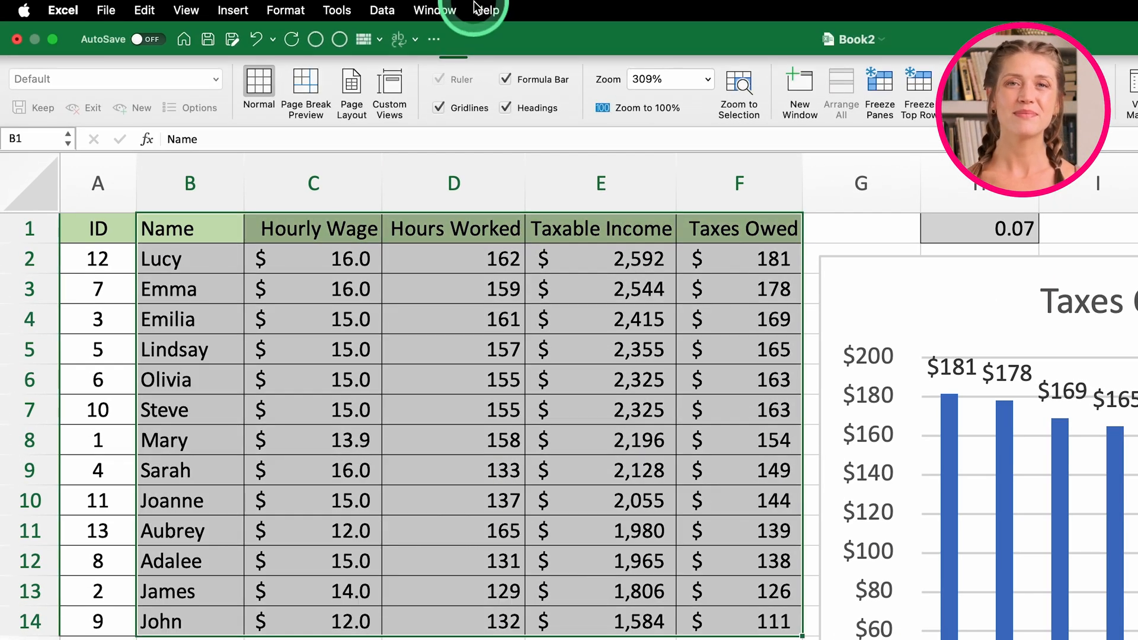
Start a Save As for the workbook and display the available file formats
click(290, 7)
click(107, 10)
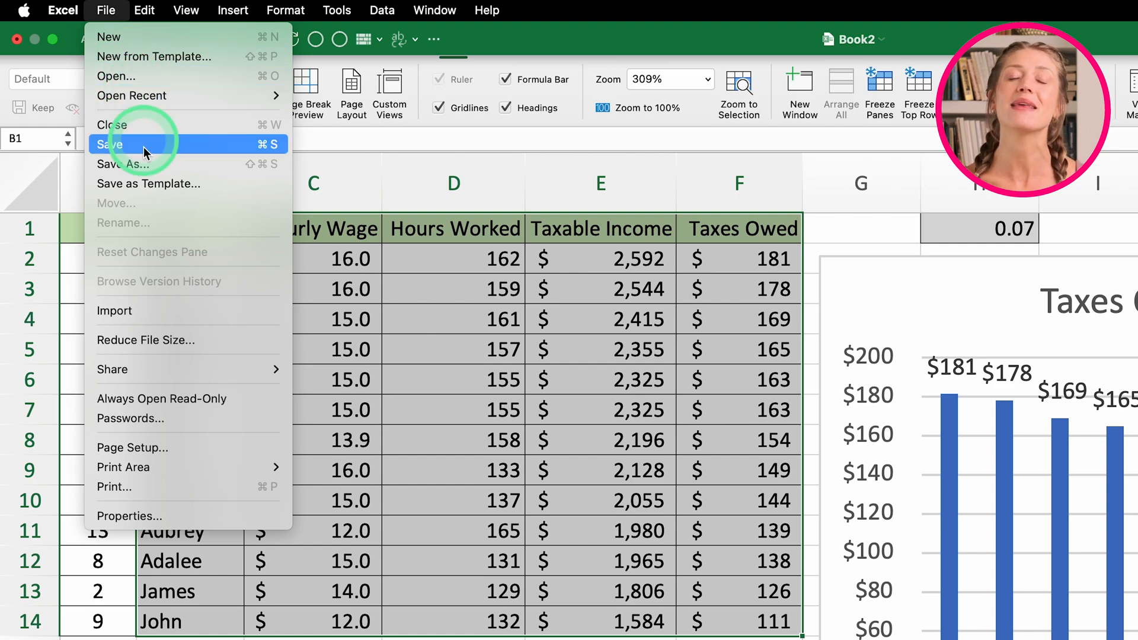
click(140, 165)
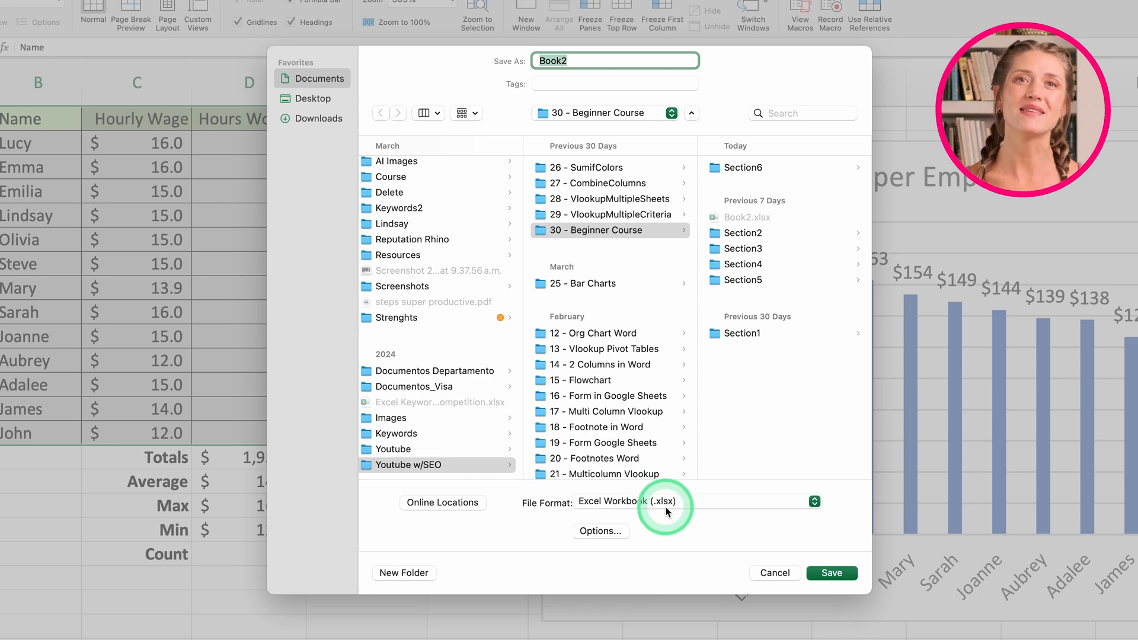
click(717, 500)
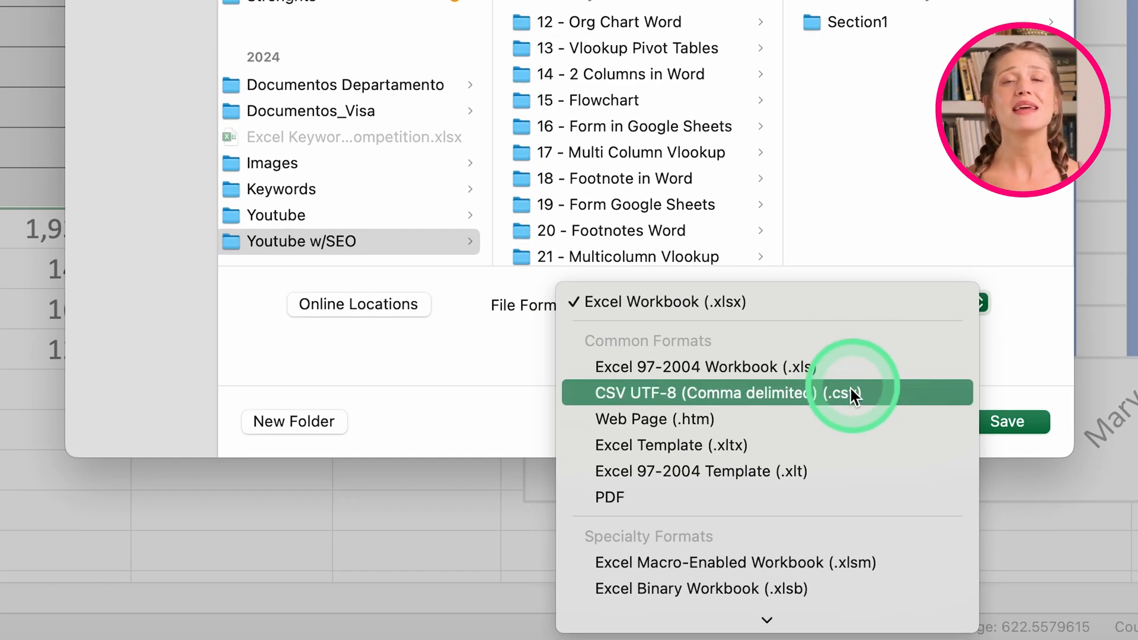